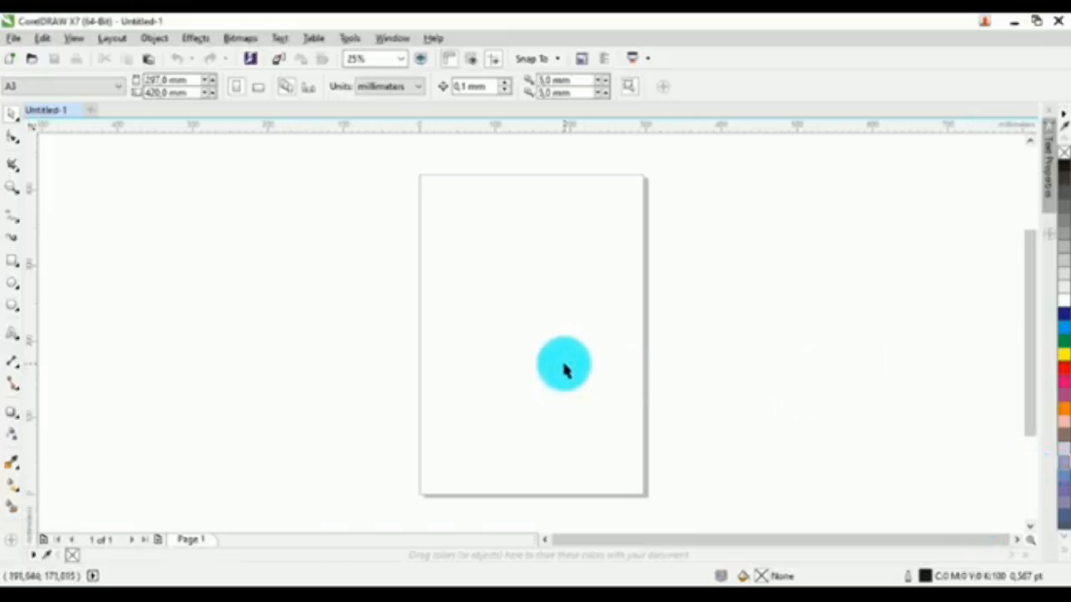
- Draw a square about 45 mm wide in the page's left half and fill it red
{"action": "scroll", "coordinate": [565, 370], "scroll_direction": "up", "scroll_amount": 4}
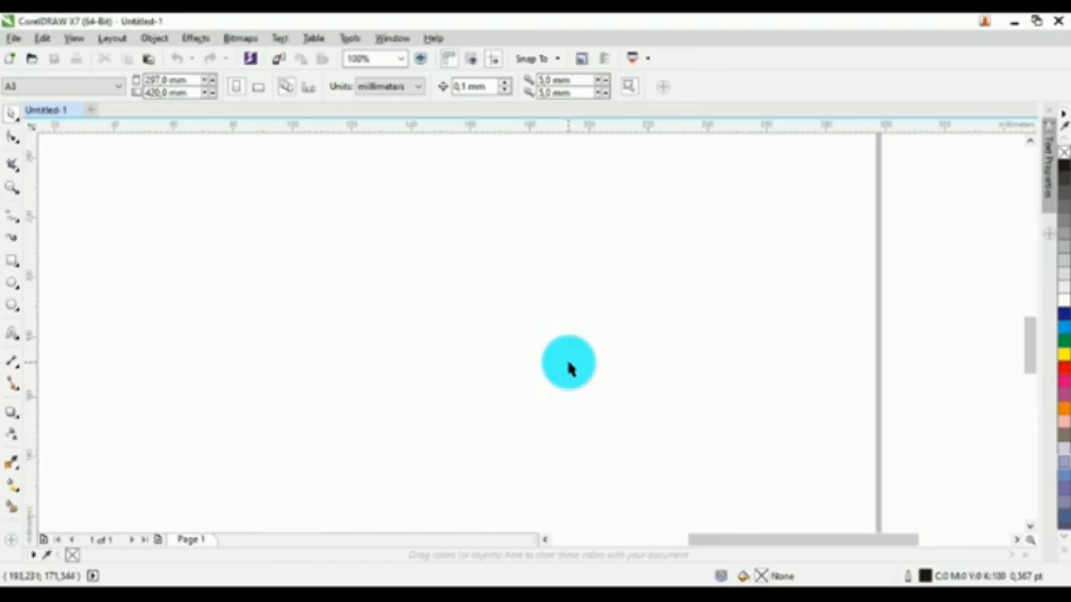
{"action": "scroll", "coordinate": [569, 366], "scroll_direction": "left", "scroll_amount": 5}
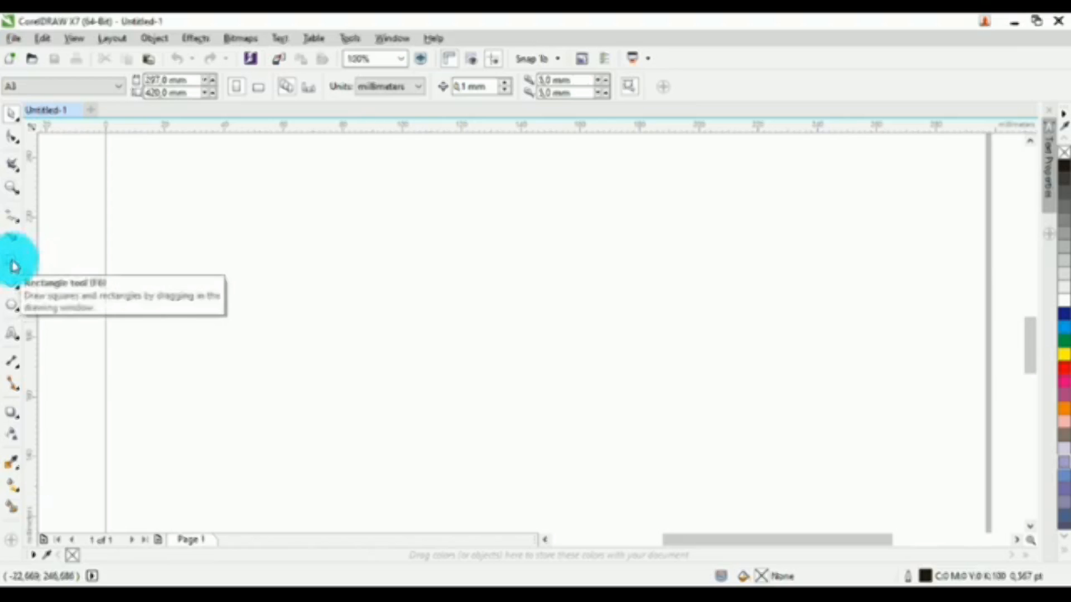
{"action": "left_click", "coordinate": [14, 265]}
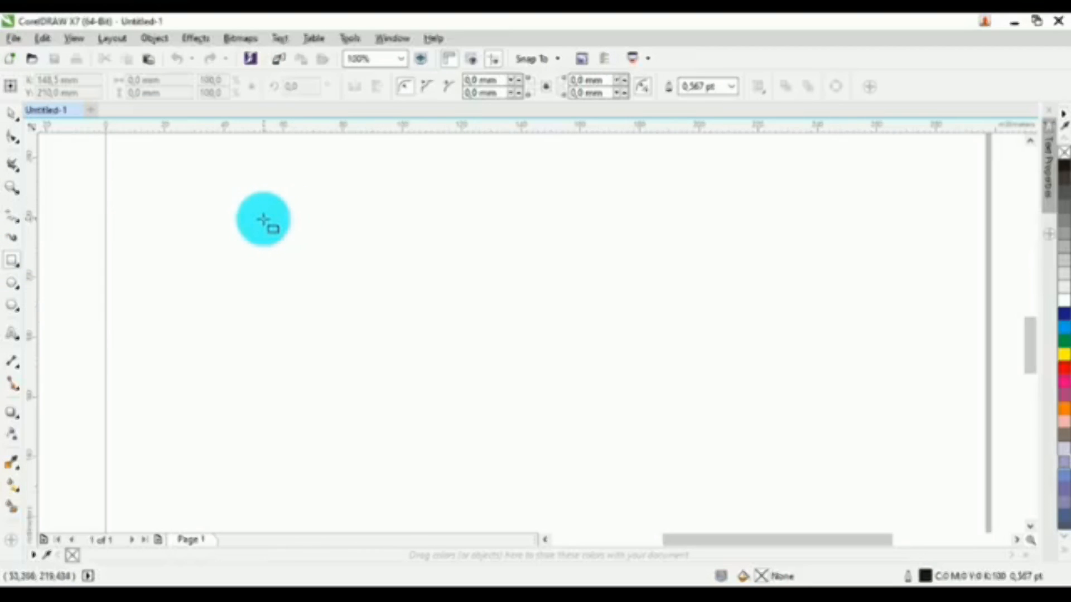
{"action": "left_click_drag", "start_coordinate": [263, 219], "coordinate": [400, 332]}
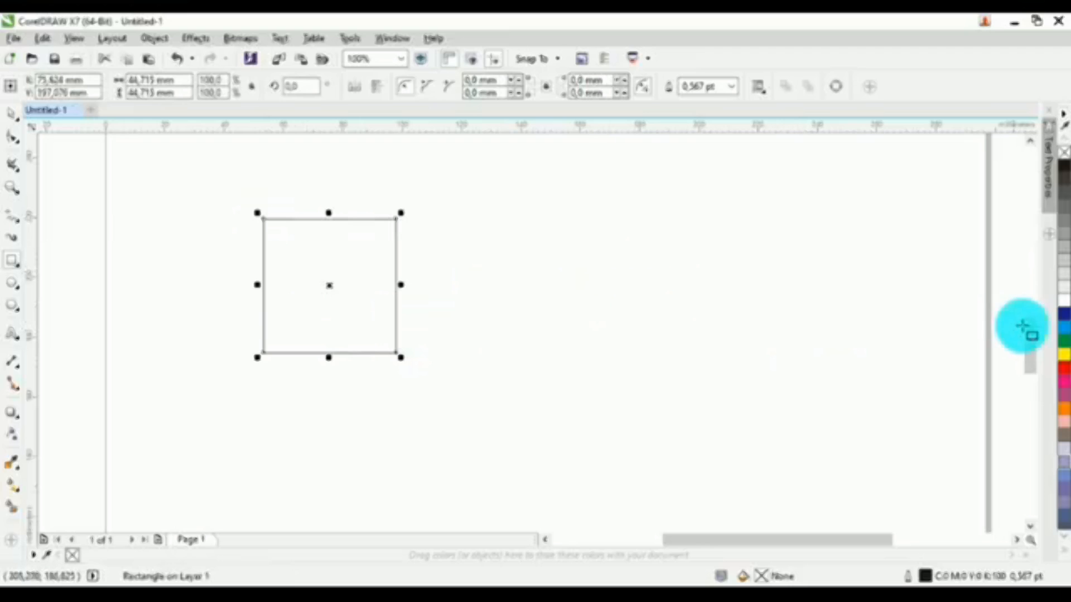
{"action": "left_click", "coordinate": [1064, 368]}
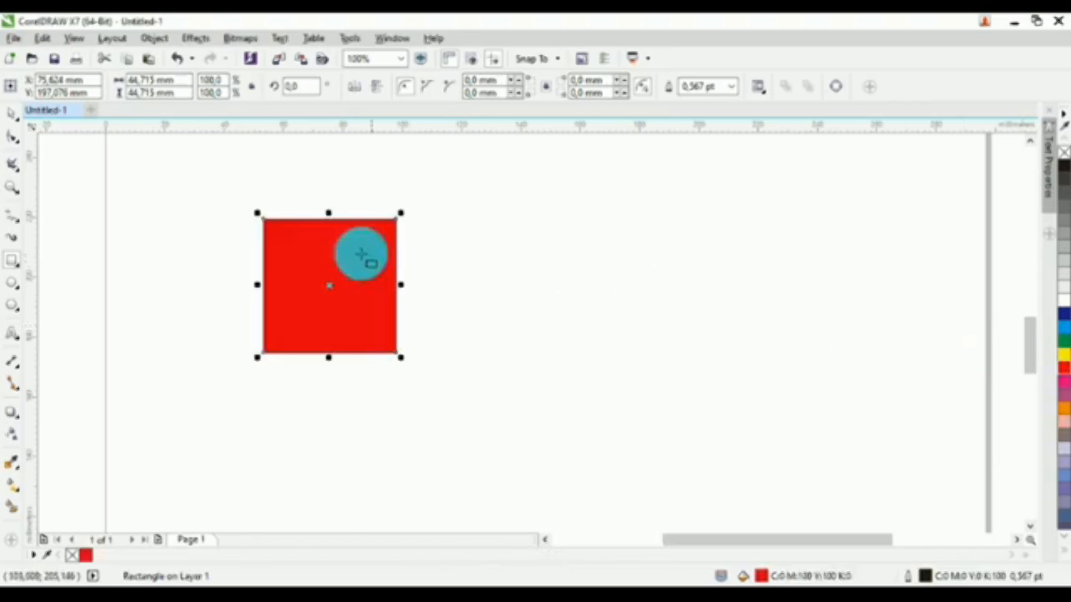
- Draw a second square about 46 mm wide overlapping the red square's lower-right corner and fill it yellow
{"action": "left_click", "coordinate": [15, 263]}
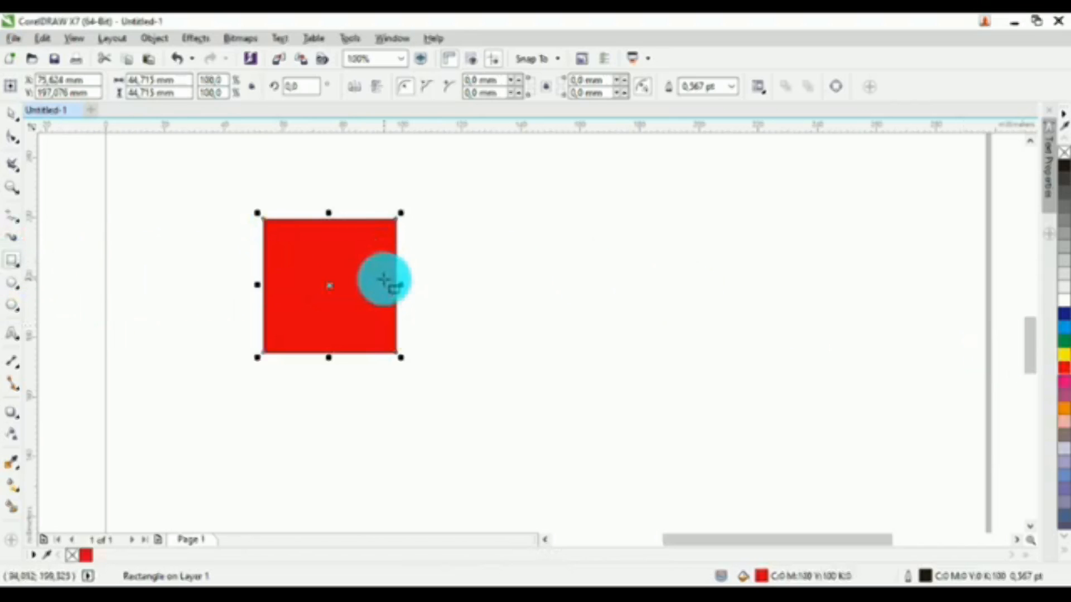
{"action": "left_click_drag", "start_coordinate": [366, 283], "coordinate": [502, 384]}
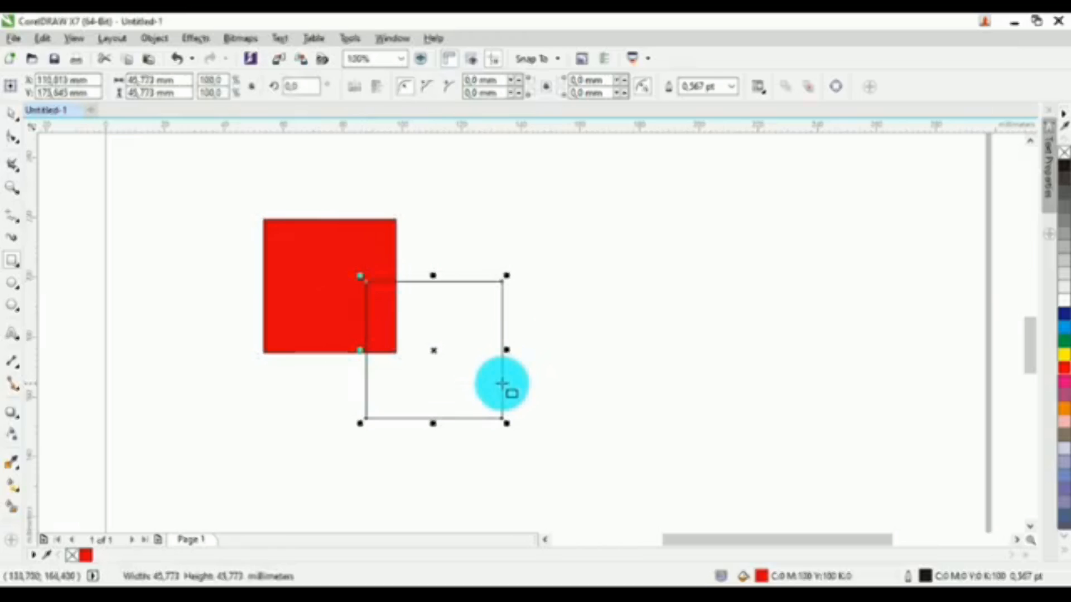
{"action": "left_click", "coordinate": [1066, 356]}
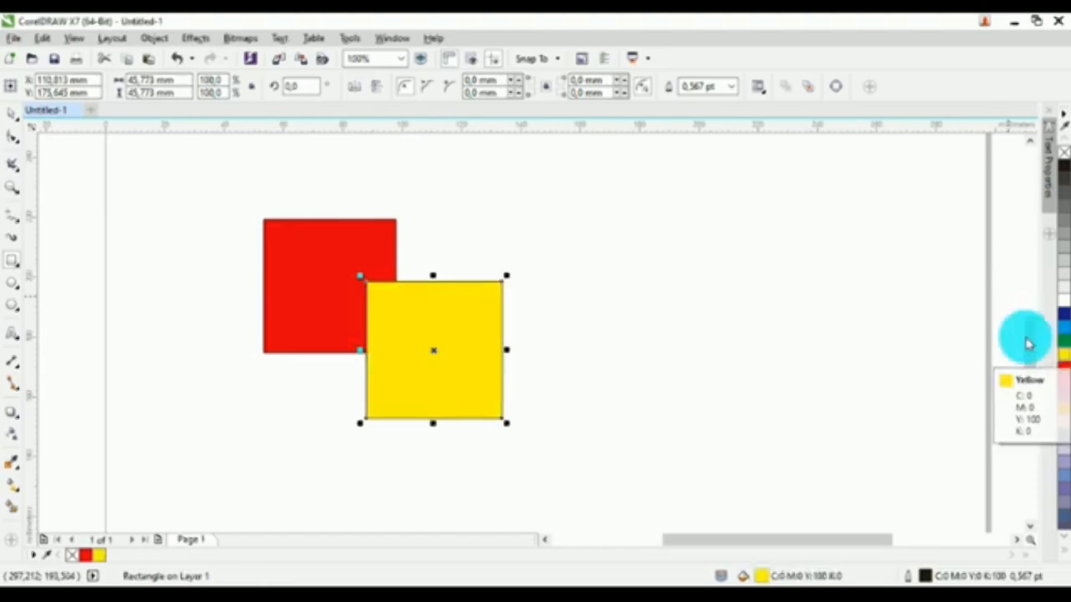
- Select both squares and blend the red square into the yellow one with the Blend tool
{"action": "left_click", "coordinate": [12, 118]}
{"action": "left_click", "coordinate": [256, 191]}
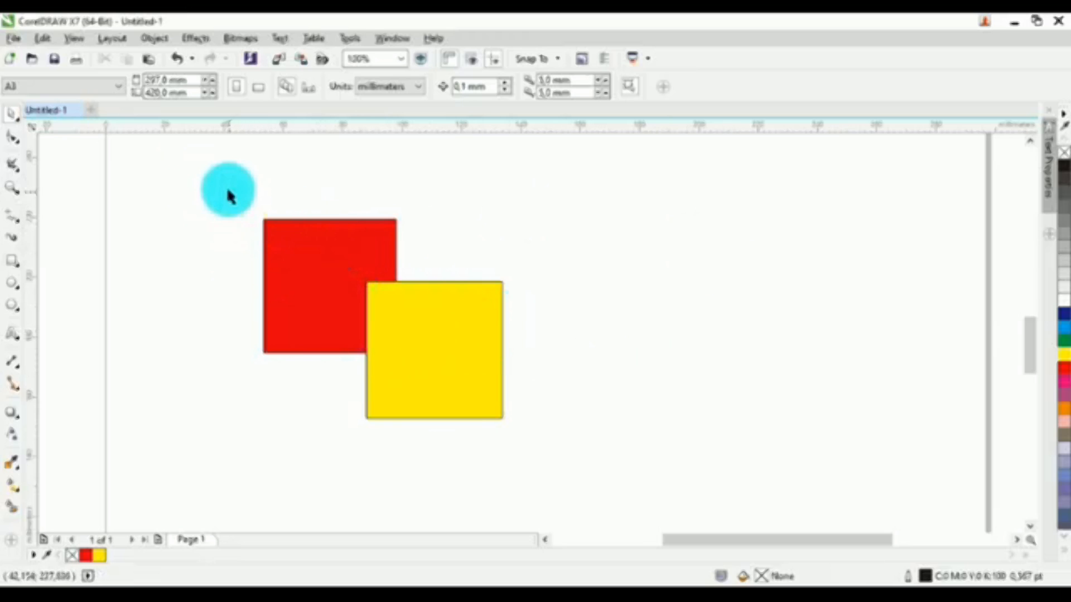
{"action": "left_click_drag", "start_coordinate": [226, 189], "coordinate": [572, 452]}
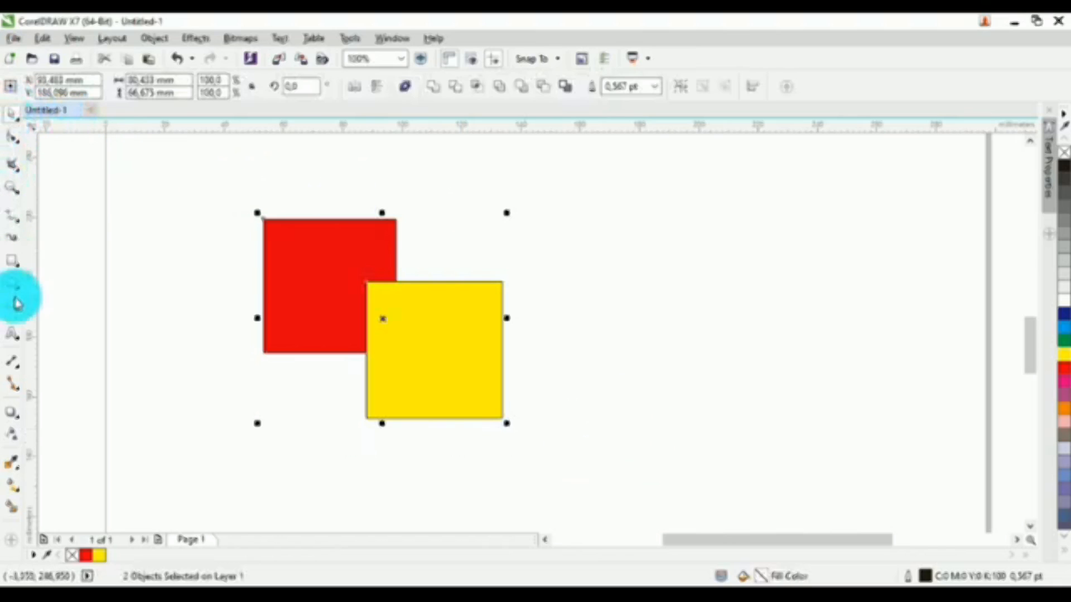
{"action": "left_click", "coordinate": [20, 424]}
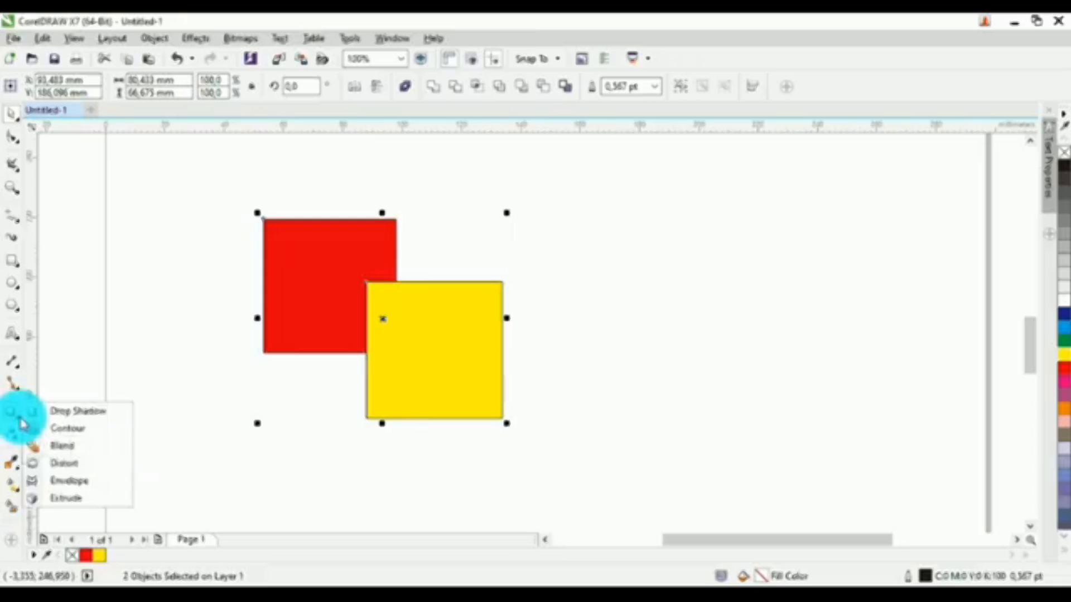
{"action": "left_click", "coordinate": [89, 453]}
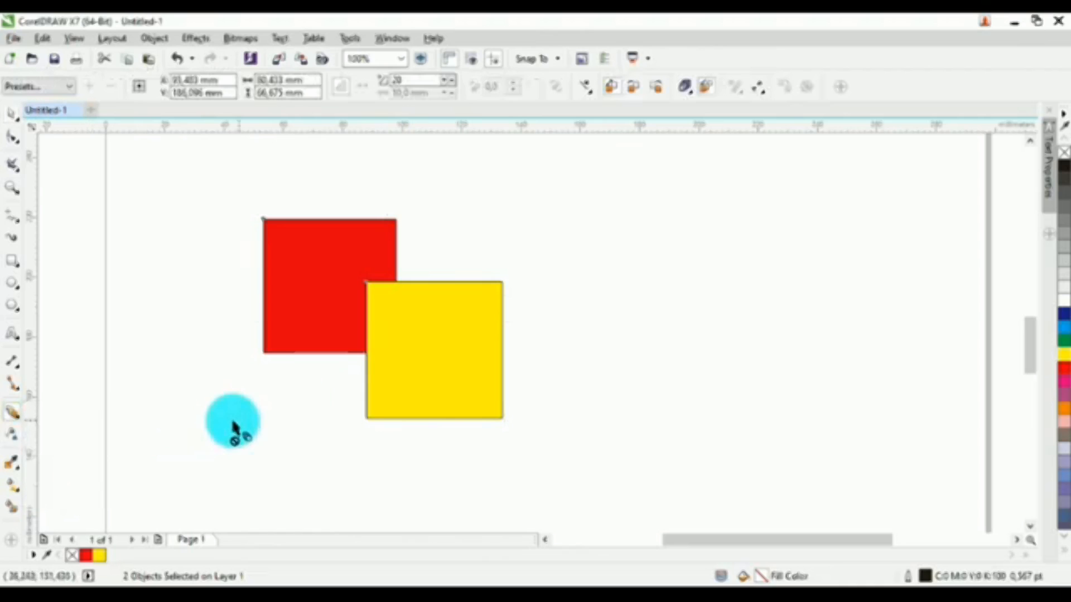
{"action": "left_click_drag", "start_coordinate": [322, 300], "coordinate": [327, 277]}
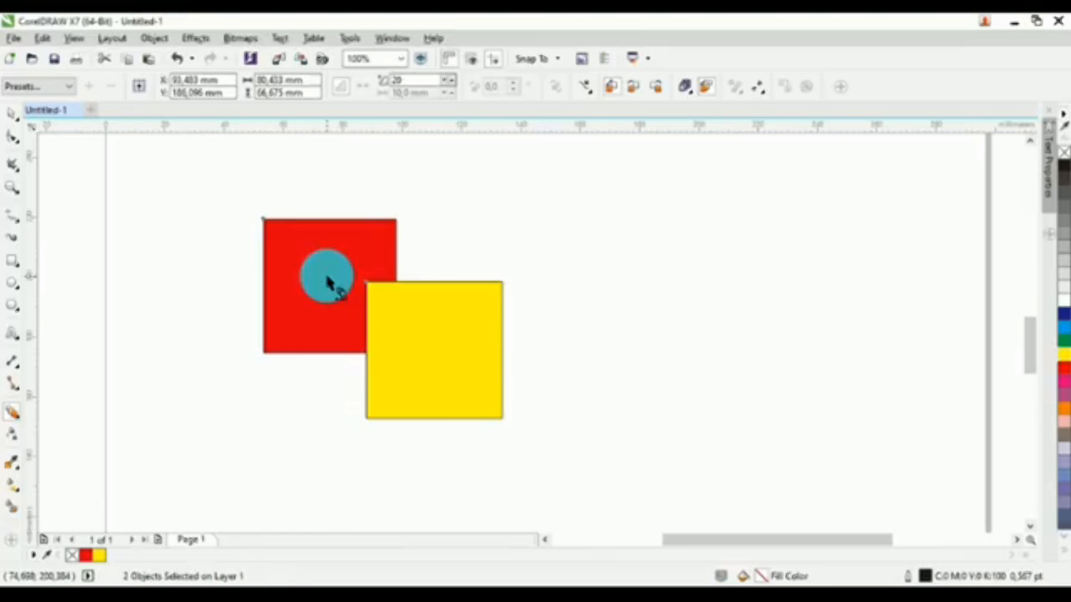
{"action": "left_click_drag", "start_coordinate": [328, 284], "coordinate": [431, 354]}
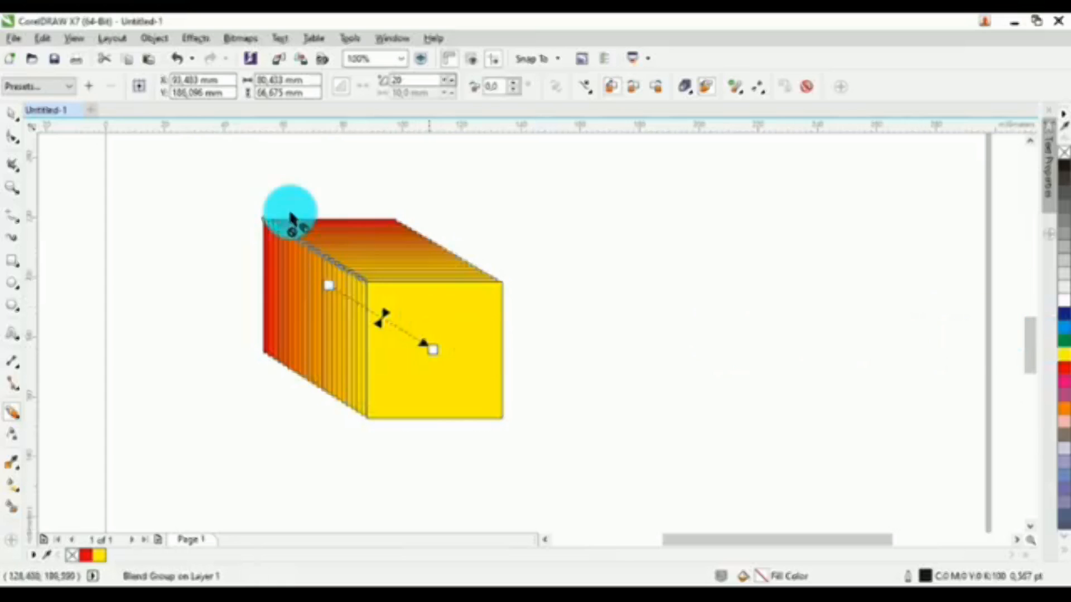
- Move the blended squares up and left to about X 47 mm, Y 206 mm, and deselect them
{"action": "left_click", "coordinate": [12, 115]}
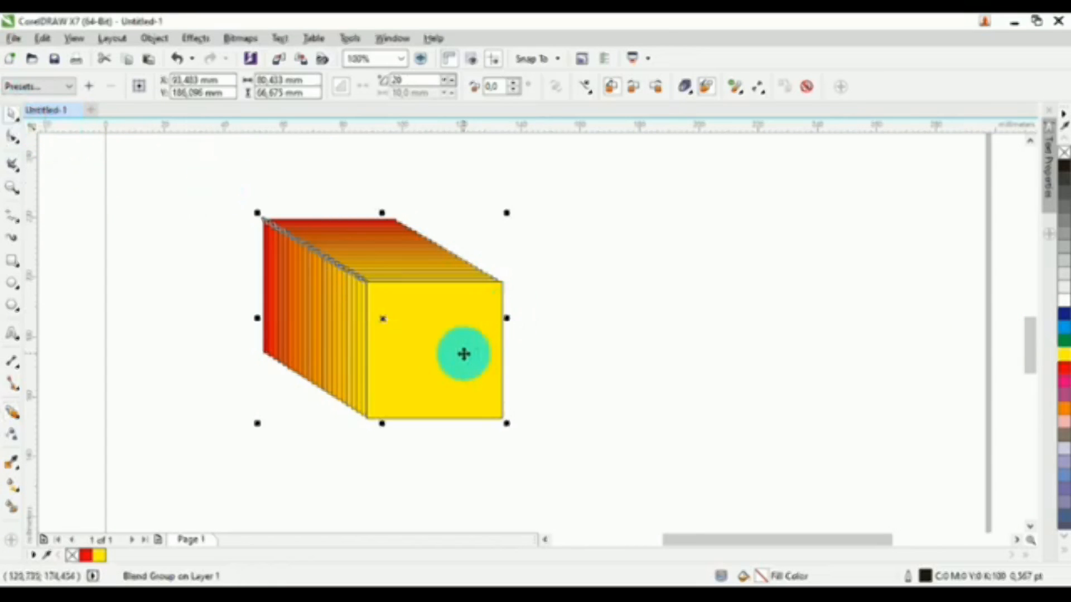
{"action": "left_click_drag", "start_coordinate": [502, 302], "coordinate": [327, 294]}
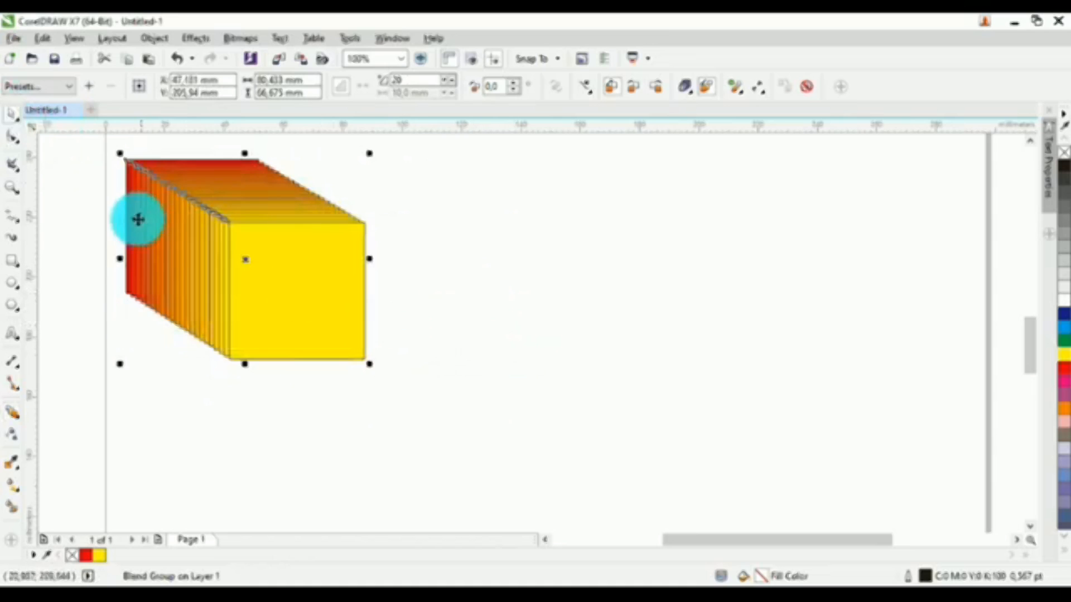
{"action": "left_click", "coordinate": [510, 287]}
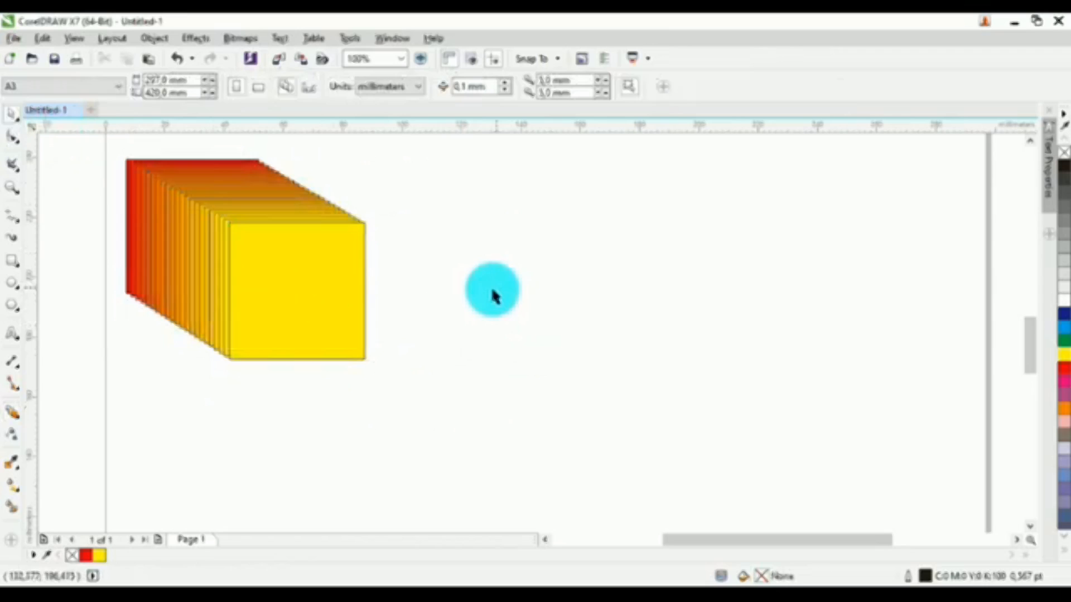
- Beside the blended squares, draw a green-filled circle about 36 mm wide and a smaller cyan-filled circle about 25 mm wide next to it
{"action": "left_click", "coordinate": [12, 288]}
{"action": "left_click_drag", "start_coordinate": [412, 193], "coordinate": [518, 306]}
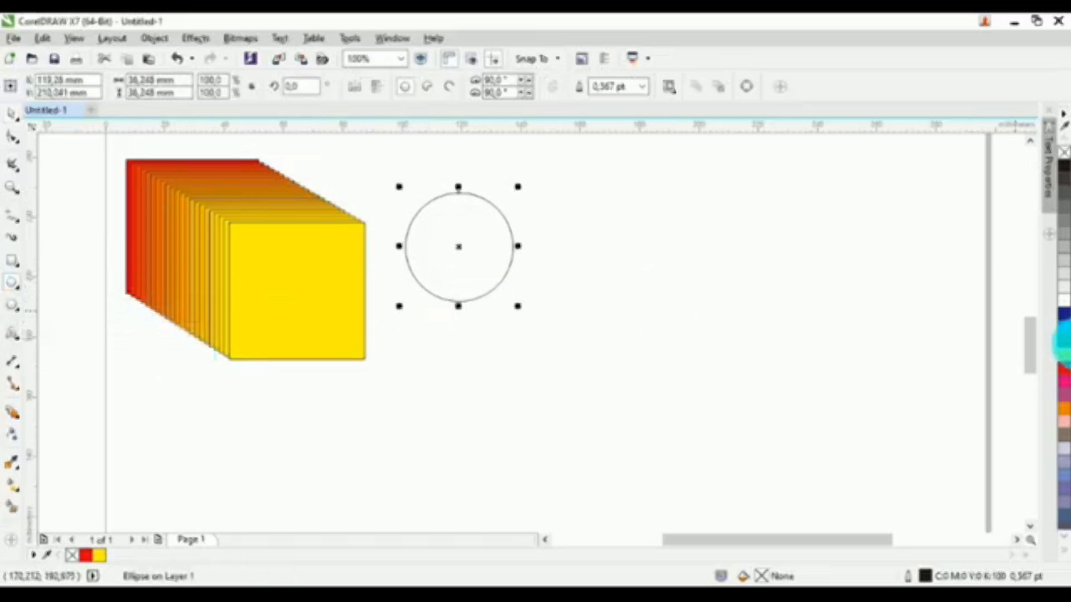
{"action": "left_click", "coordinate": [1065, 341]}
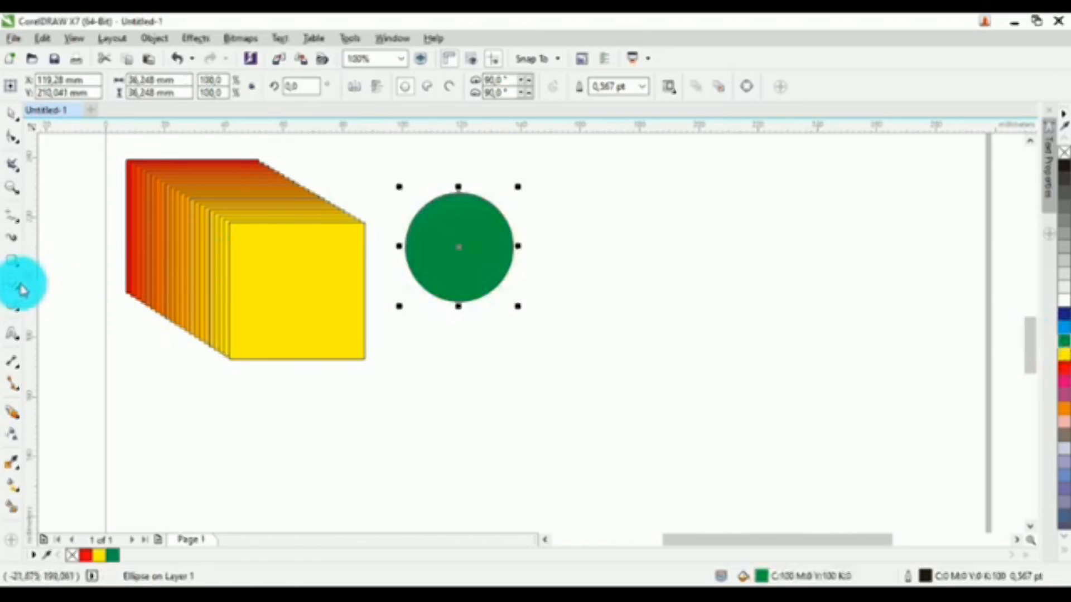
{"action": "left_click_drag", "start_coordinate": [530, 229], "coordinate": [572, 304]}
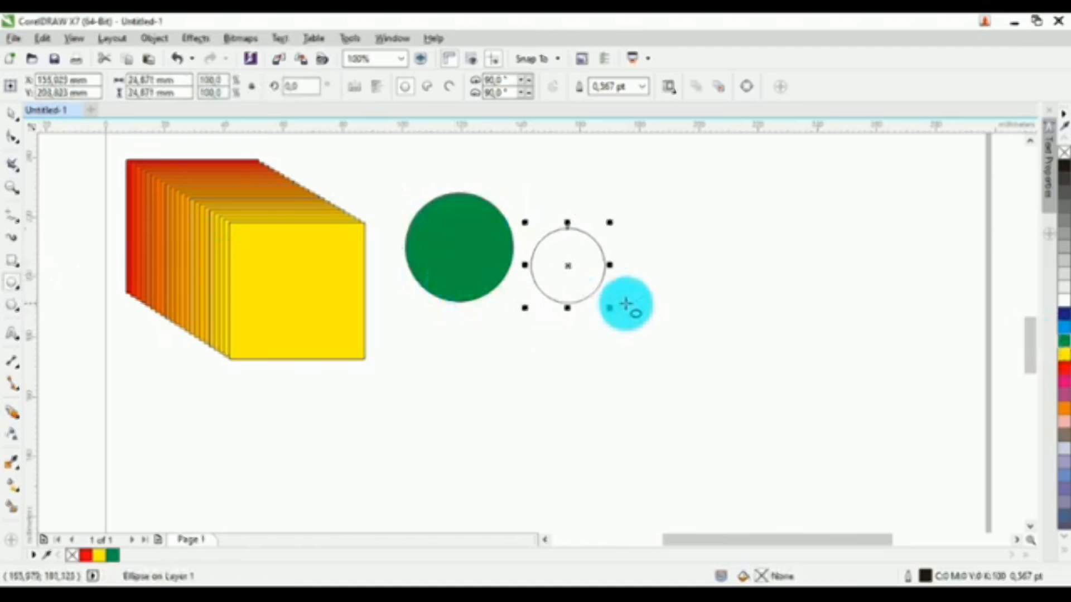
{"action": "left_click", "coordinate": [1063, 332]}
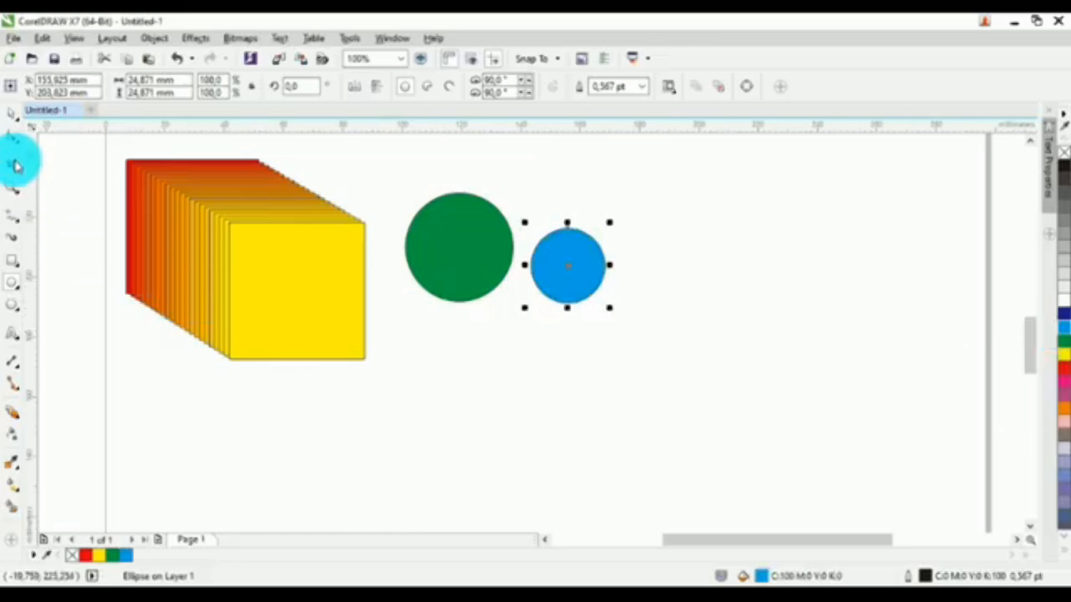
- Select both circles and blend the cyan circle into the green one with the Blend tool
{"action": "left_click", "coordinate": [12, 114]}
{"action": "left_click", "coordinate": [677, 393]}
{"action": "left_click_drag", "start_coordinate": [679, 383], "coordinate": [375, 162]}
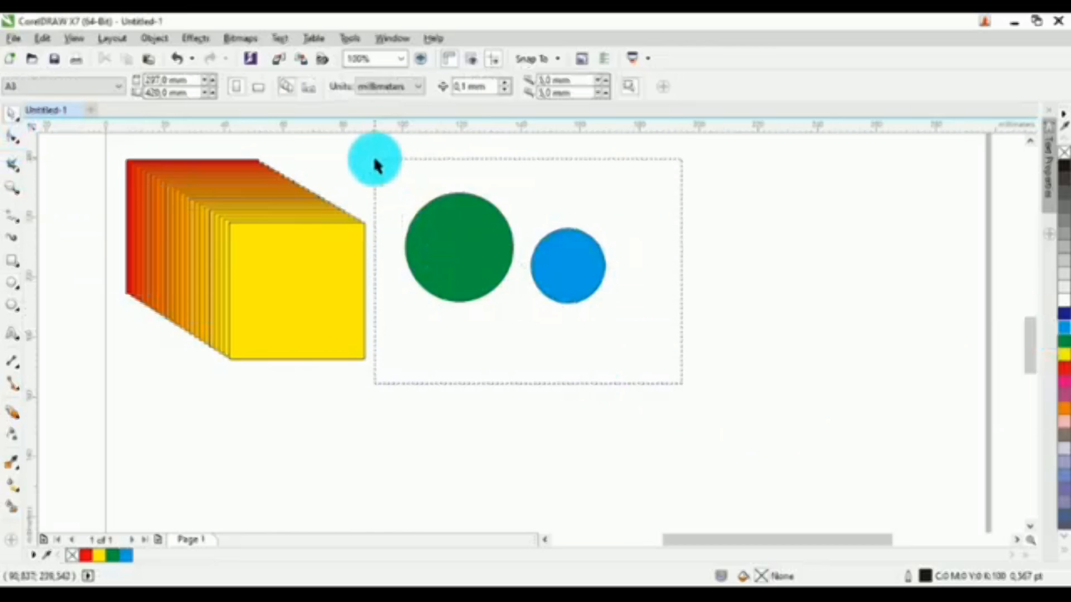
{"action": "left_click", "coordinate": [19, 424]}
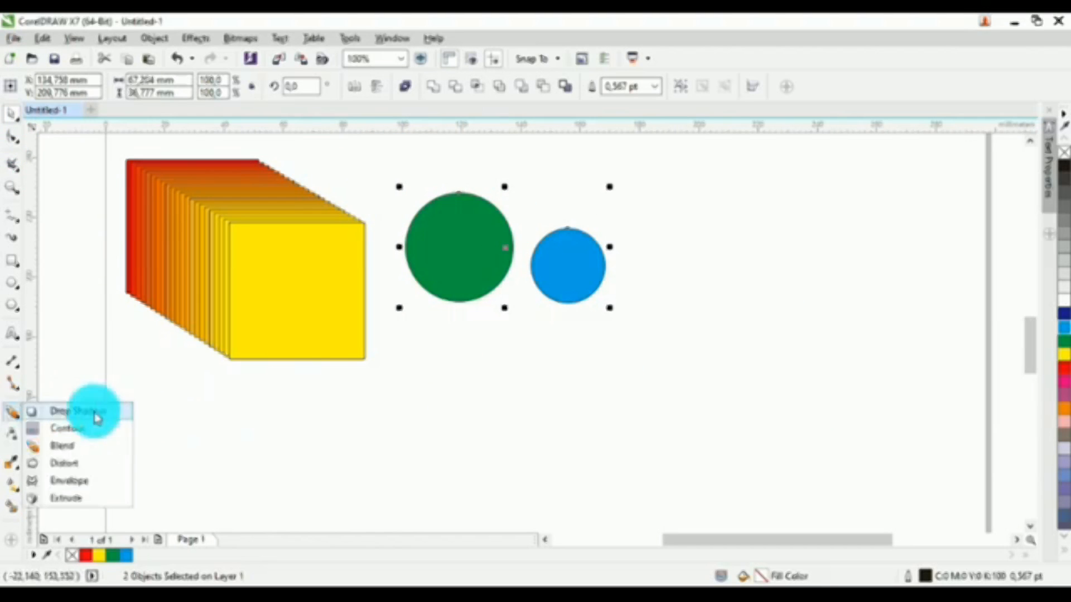
{"action": "left_click", "coordinate": [89, 445]}
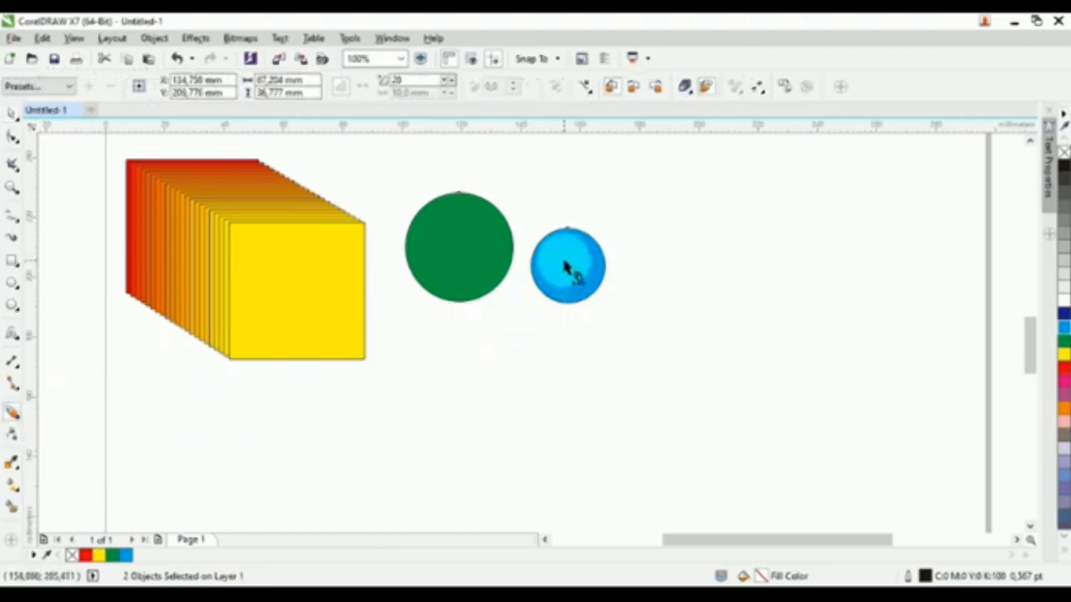
{"action": "left_click_drag", "start_coordinate": [565, 266], "coordinate": [480, 254]}
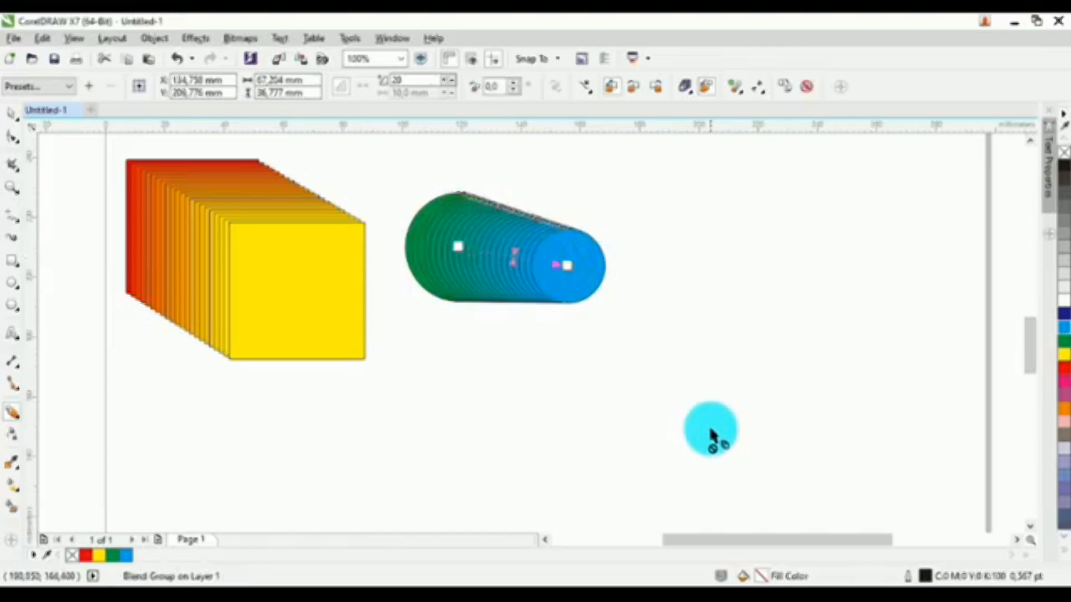
- Move the blend's cyan end circle down and left to about X 138 mm, Y 191 mm, and deselect it
{"action": "left_click", "coordinate": [11, 113]}
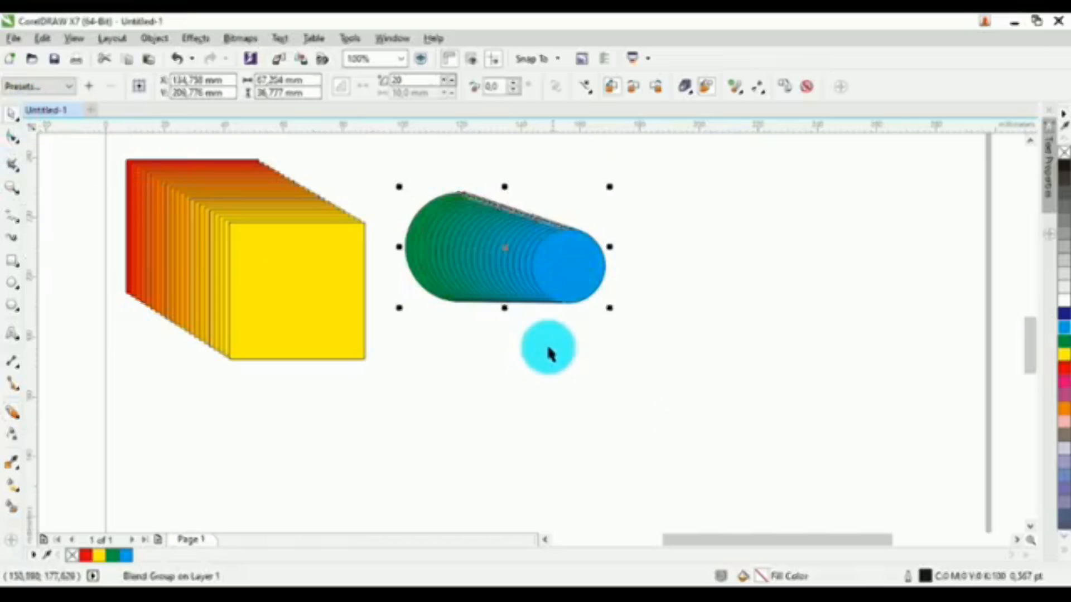
{"action": "left_click", "coordinate": [593, 383]}
{"action": "left_click_drag", "start_coordinate": [572, 283], "coordinate": [517, 320]}
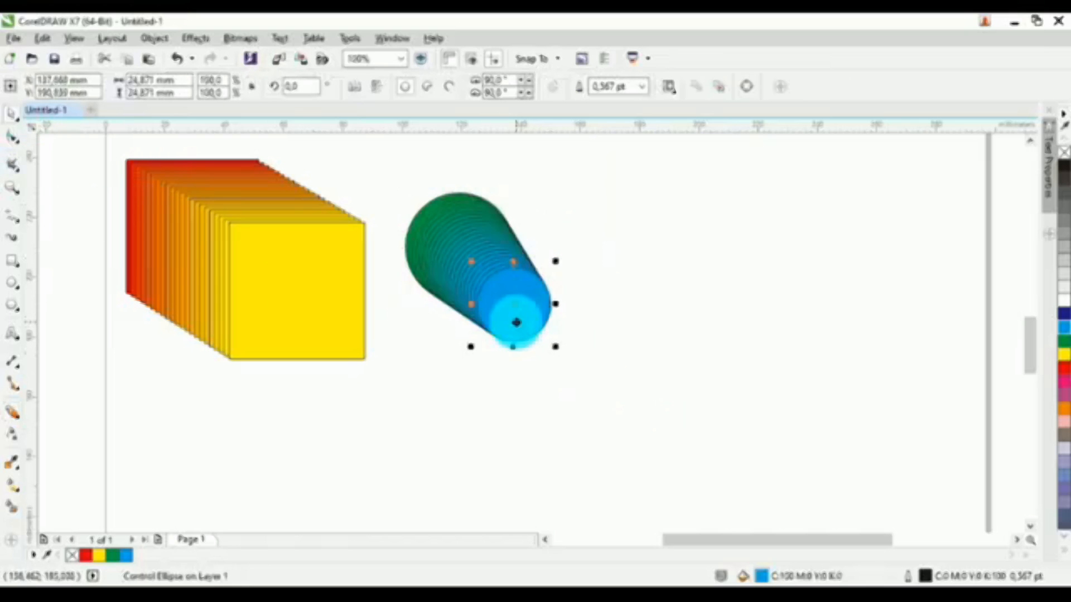
{"action": "left_click", "coordinate": [684, 406]}
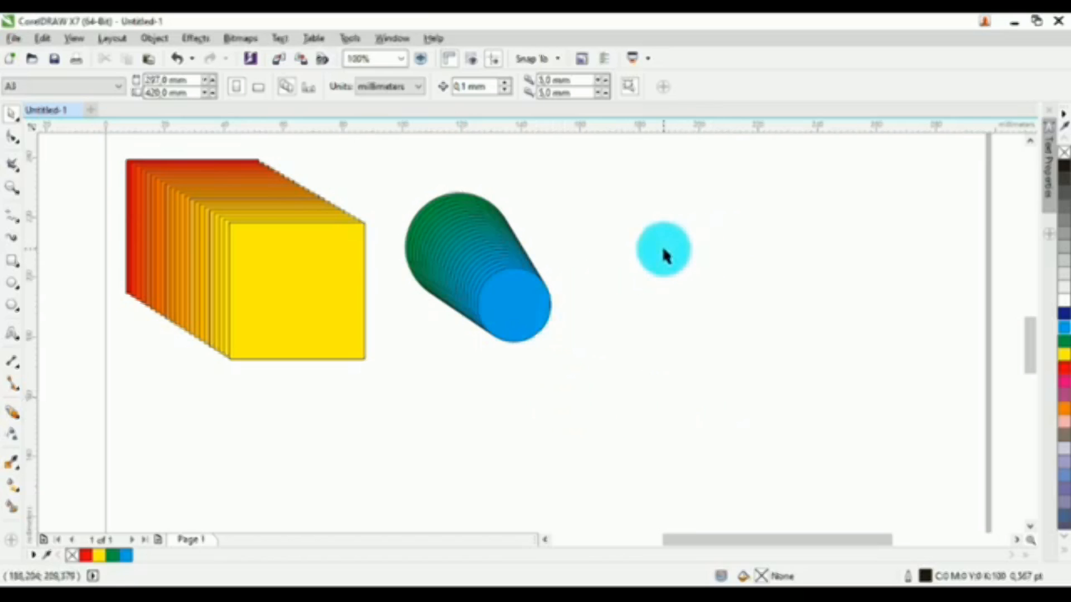
- Draw a circle about 33 mm wide beyond the blended circles and fill it yellow
{"action": "left_click", "coordinate": [15, 288]}
{"action": "left_click_drag", "start_coordinate": [624, 192], "coordinate": [675, 290]}
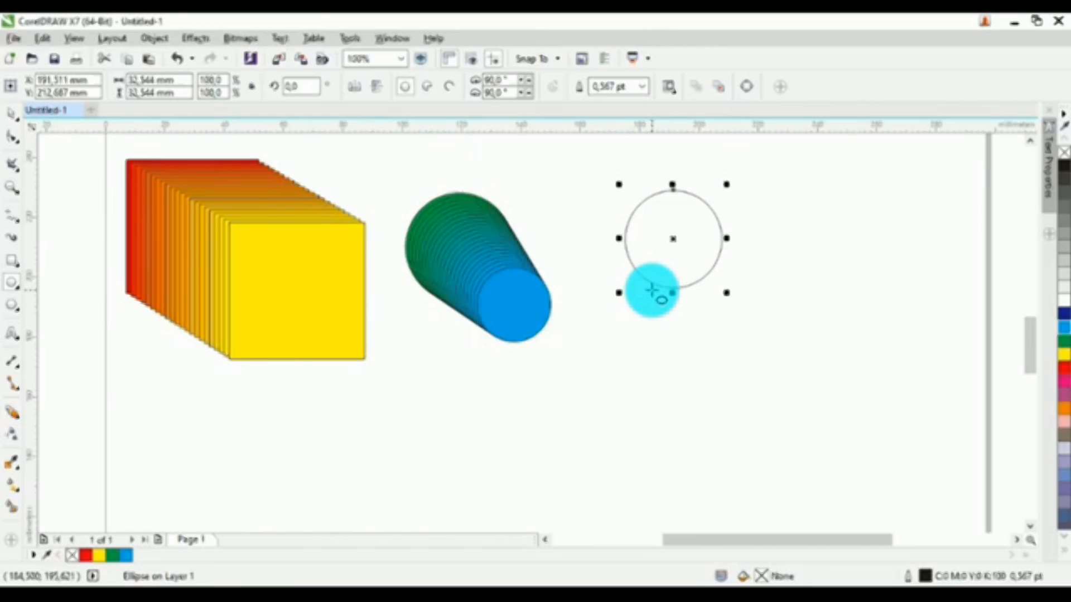
{"action": "left_click", "coordinate": [11, 117]}
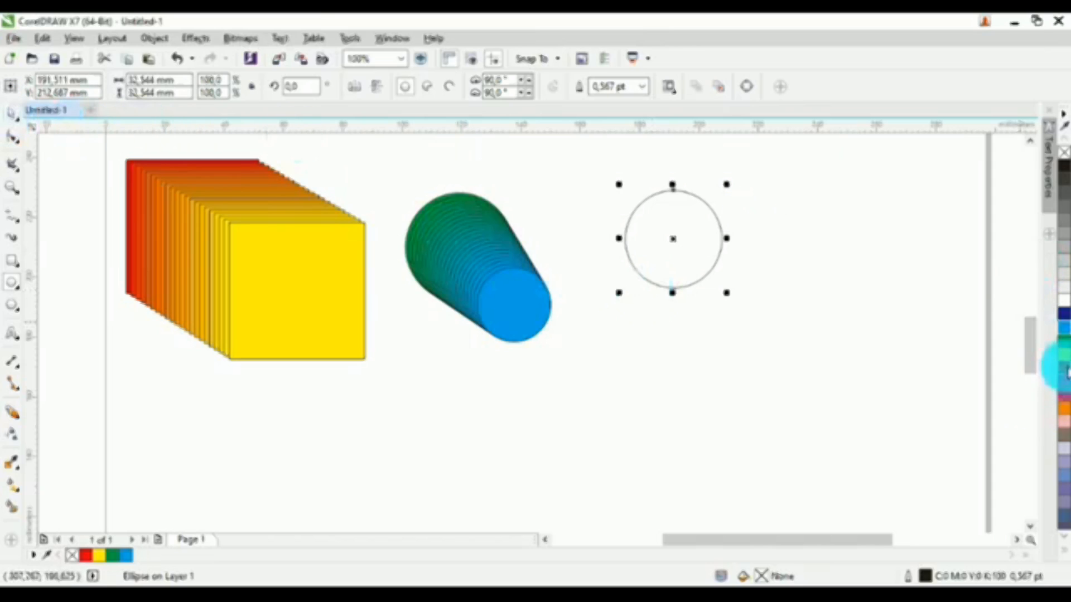
{"action": "left_click", "coordinate": [1064, 357]}
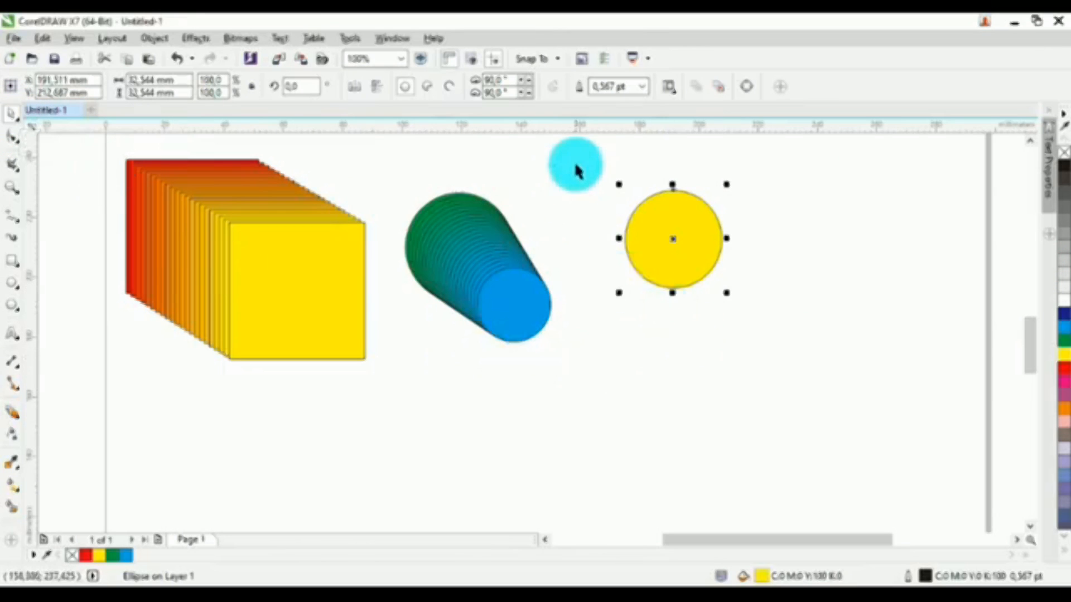
- Move the yellow circle closer to the blended circles, to about X 182 mm, Y 208 mm, and keep it selected
{"action": "left_click_drag", "start_coordinate": [577, 162], "coordinate": [803, 351]}
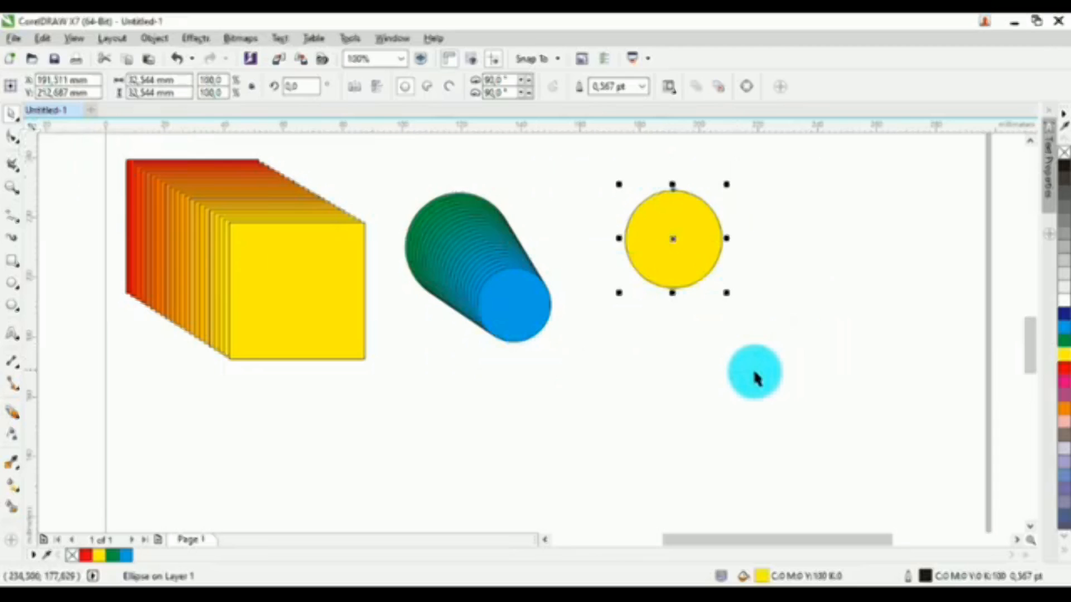
{"action": "left_click", "coordinate": [678, 337]}
{"action": "left_click_drag", "start_coordinate": [674, 258], "coordinate": [644, 272]}
{"action": "left_click", "coordinate": [627, 334]}
{"action": "left_click", "coordinate": [640, 294]}
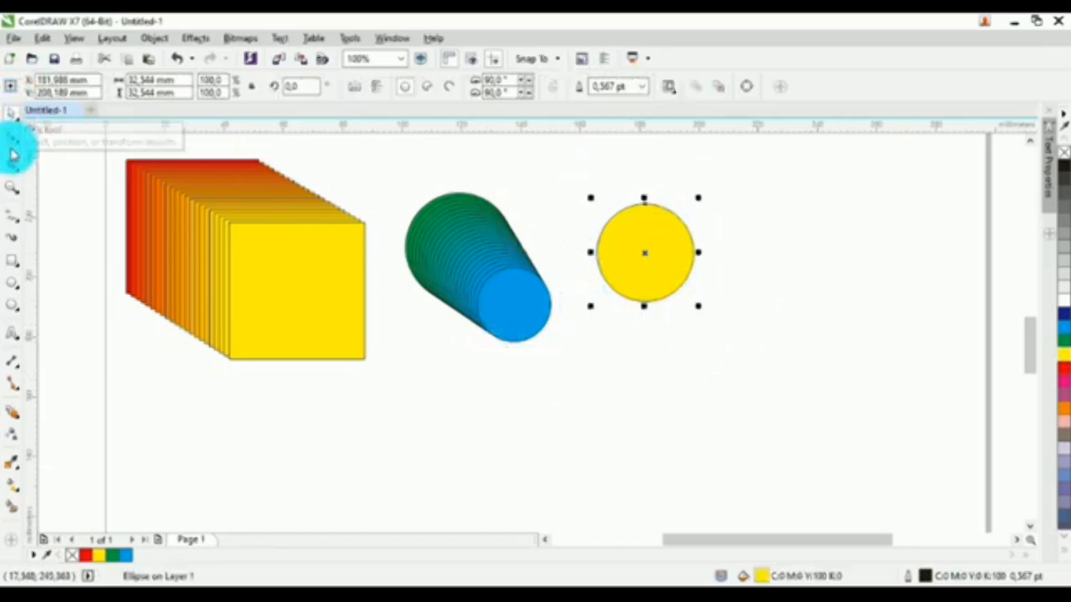
- Apply an outward contour with an offset of about 5 mm to the selected yellow circle using the Contour tool
{"action": "left_click", "coordinate": [19, 425]}
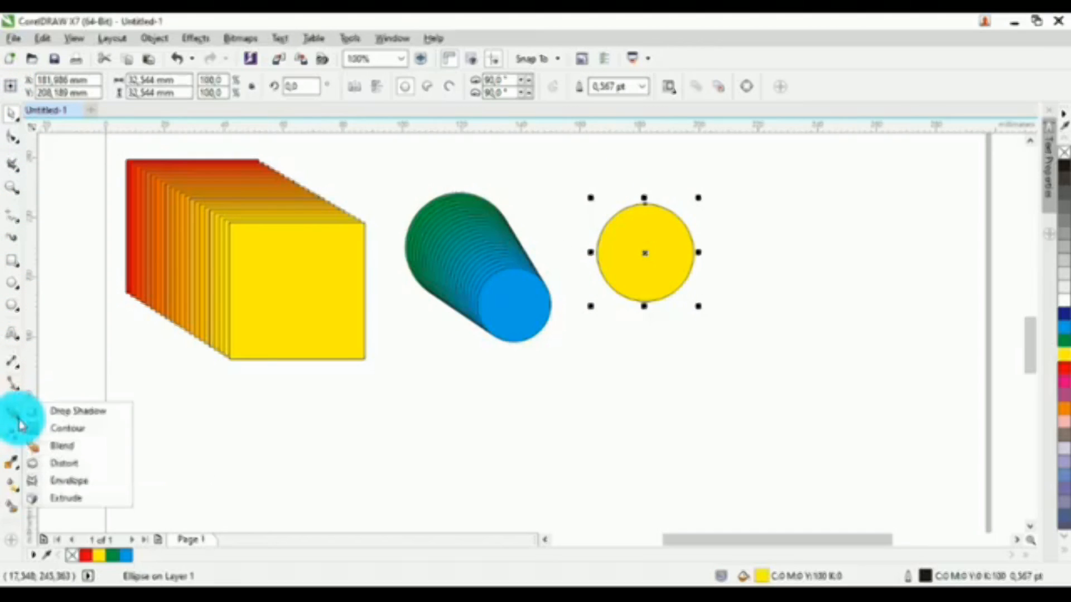
{"action": "left_click", "coordinate": [88, 433]}
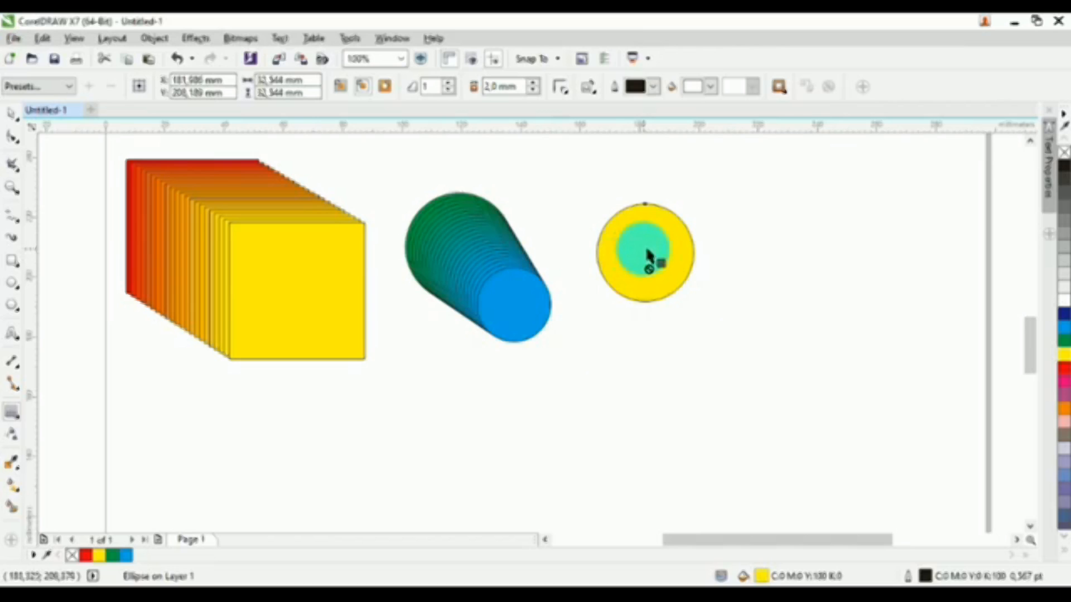
{"action": "left_click_drag", "start_coordinate": [649, 254], "coordinate": [651, 193]}
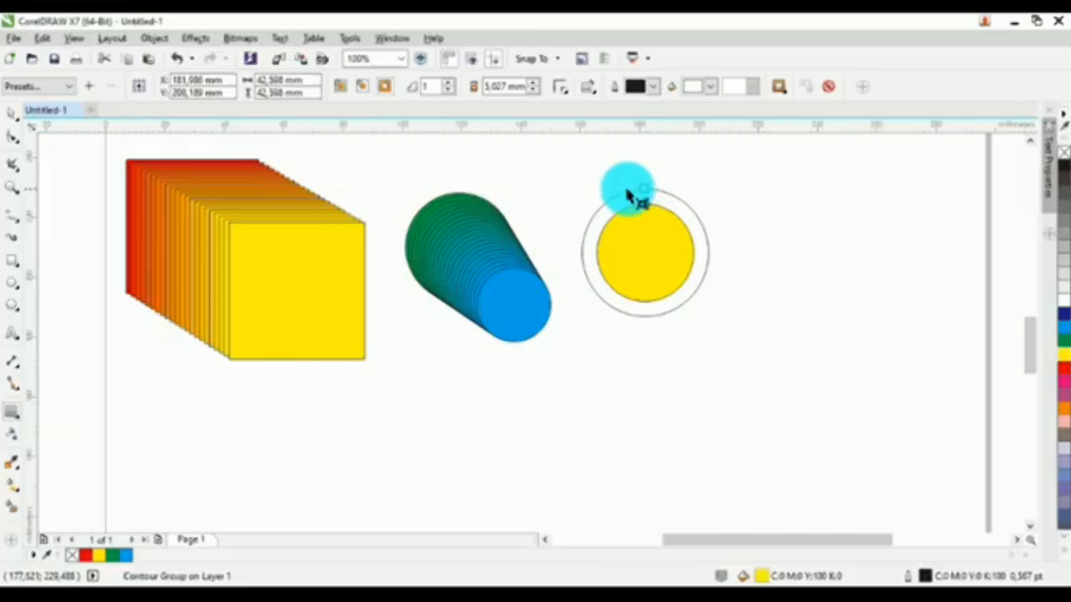
- Change the yellow circle's contour to an inside contour with 3 steps and deselect it
{"action": "left_click", "coordinate": [363, 95]}
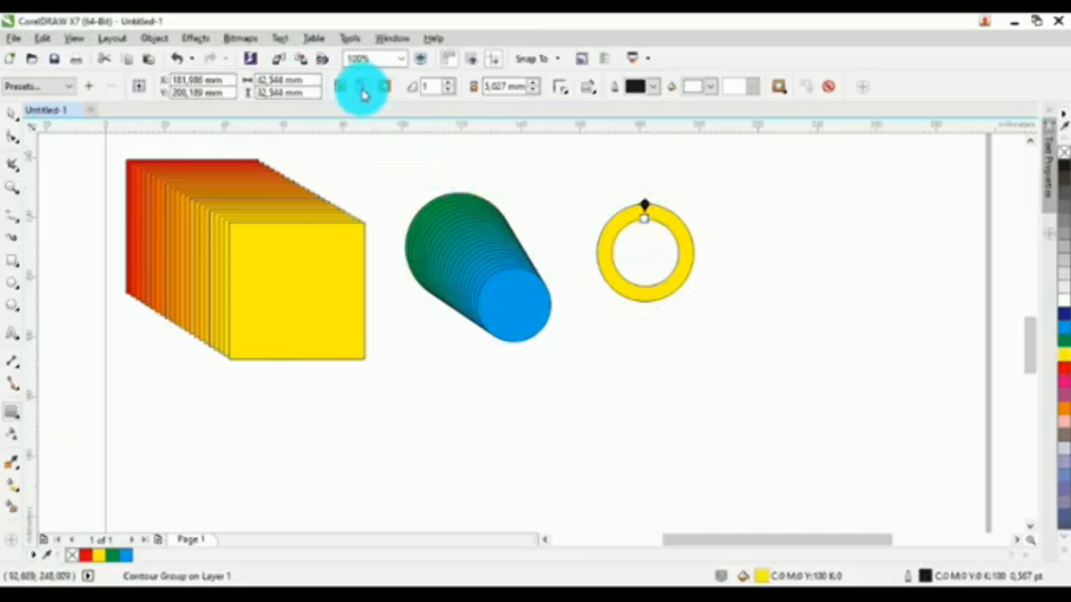
{"action": "left_click", "coordinate": [360, 90]}
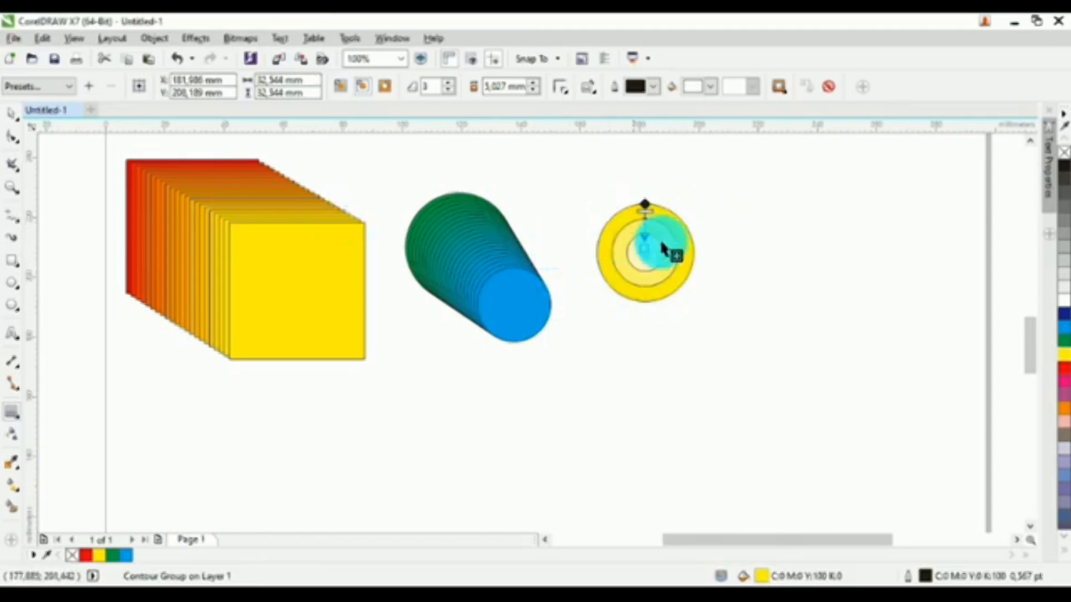
{"action": "left_click", "coordinate": [9, 119]}
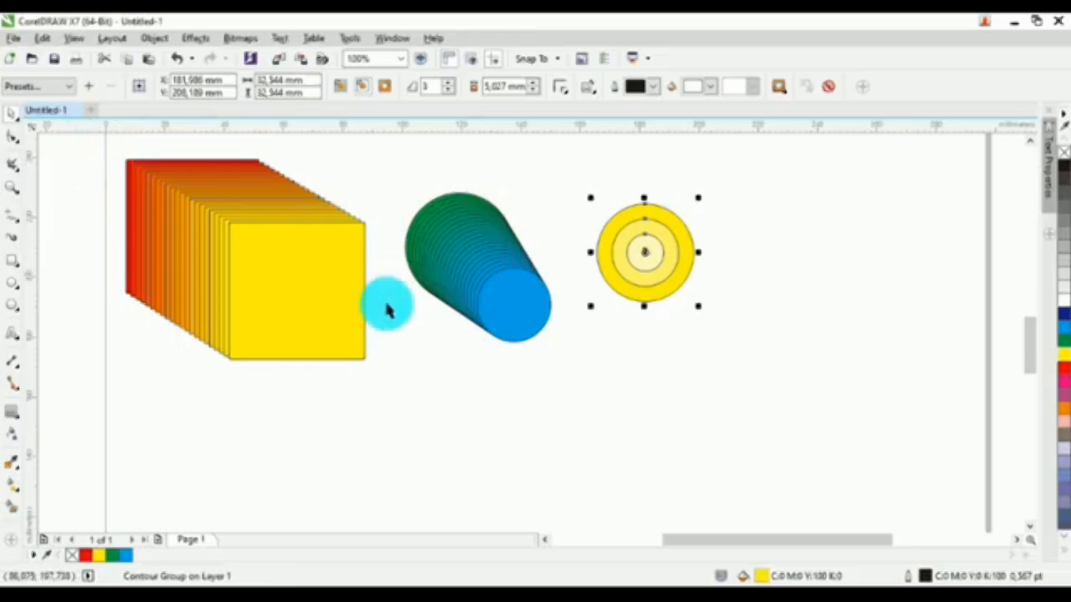
{"action": "left_click", "coordinate": [618, 379]}
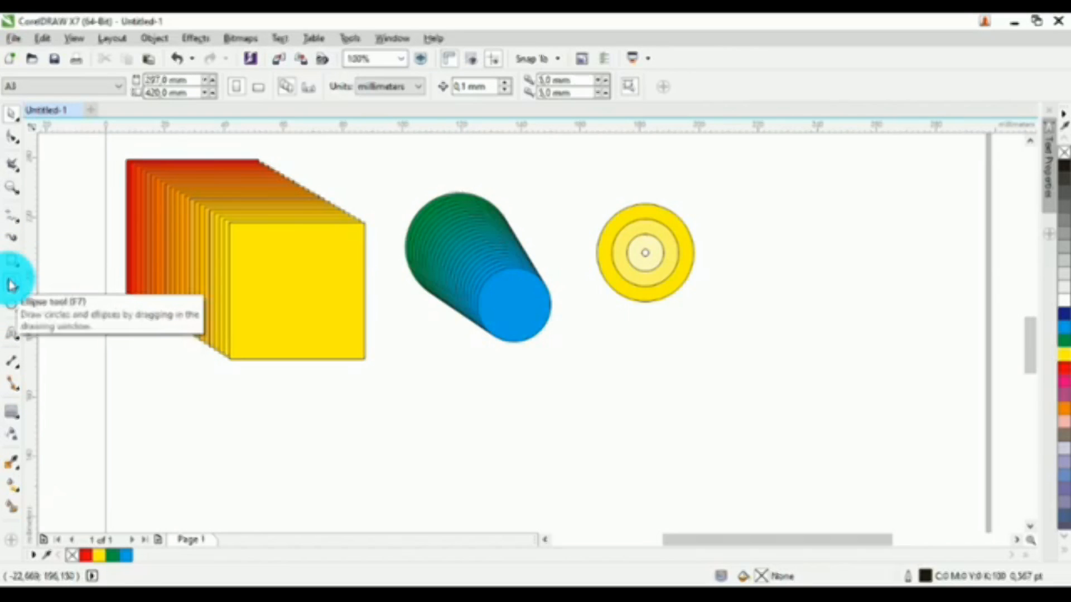
- Draw a circle about 38 mm wide to the right of the contoured yellow circle and fill it red
{"action": "left_click", "coordinate": [11, 289]}
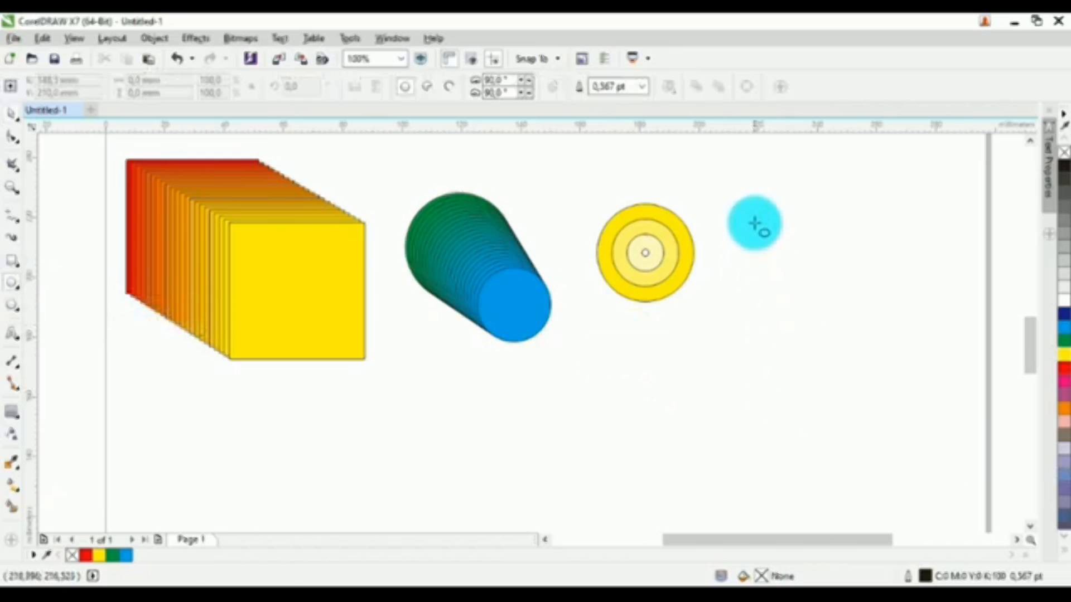
{"action": "left_click_drag", "start_coordinate": [754, 213], "coordinate": [868, 316]}
{"action": "key", "text": "ctrl"}
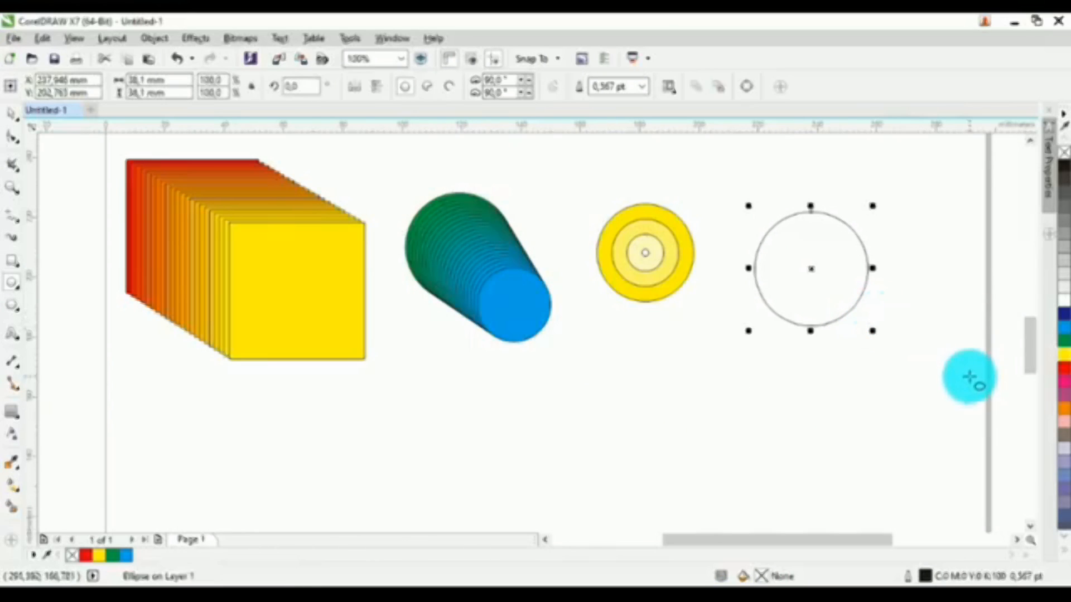
{"action": "left_click", "coordinate": [1064, 370]}
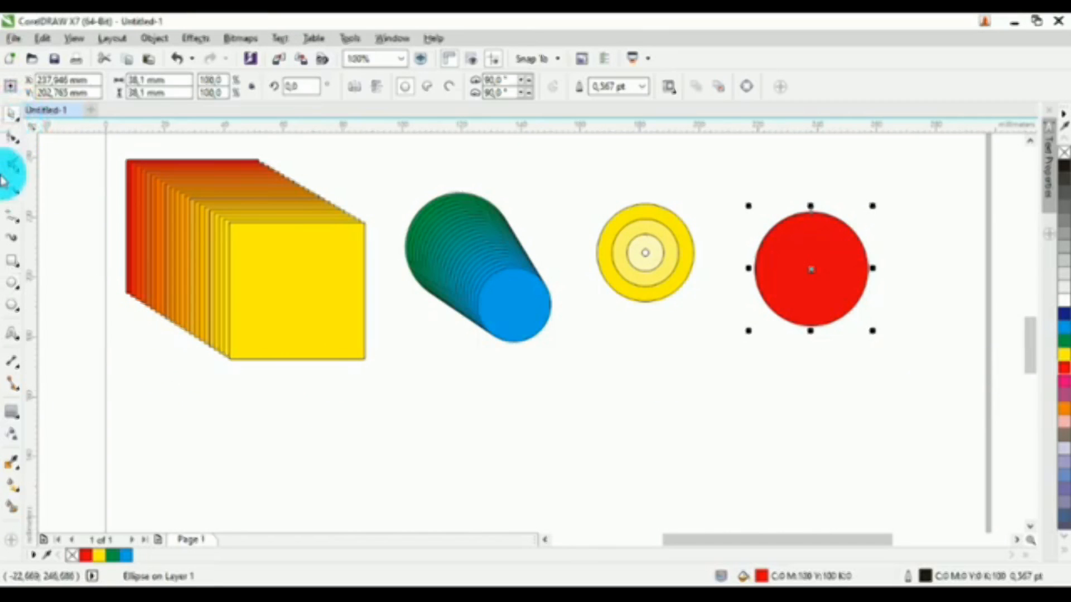
- Distort the red circle into a four-pointed star using push and pull distortion with an amplitude of about 93
{"action": "left_click", "coordinate": [19, 424]}
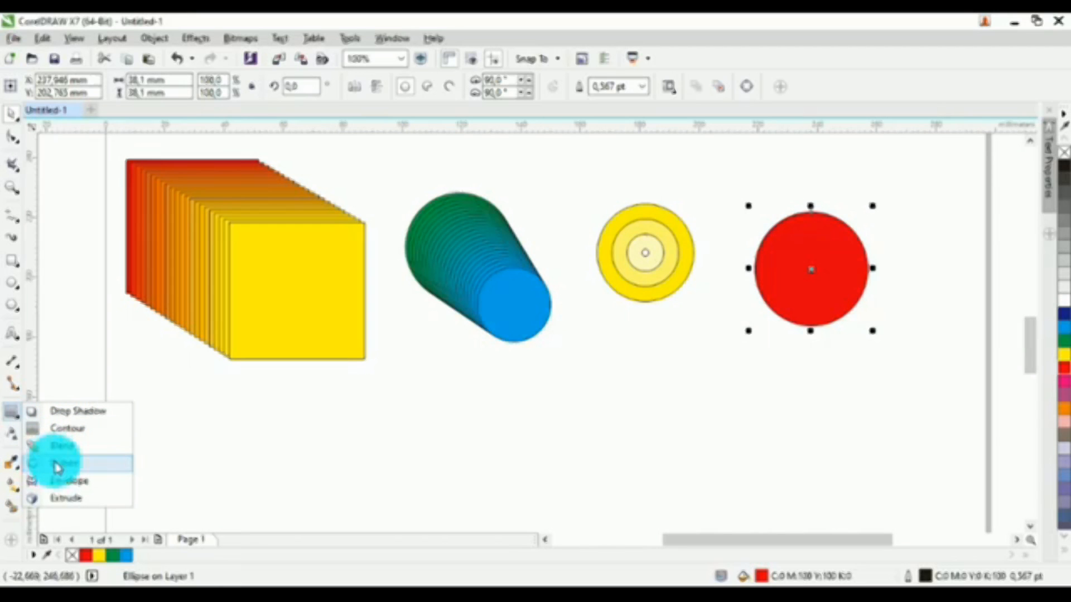
{"action": "left_click", "coordinate": [59, 468]}
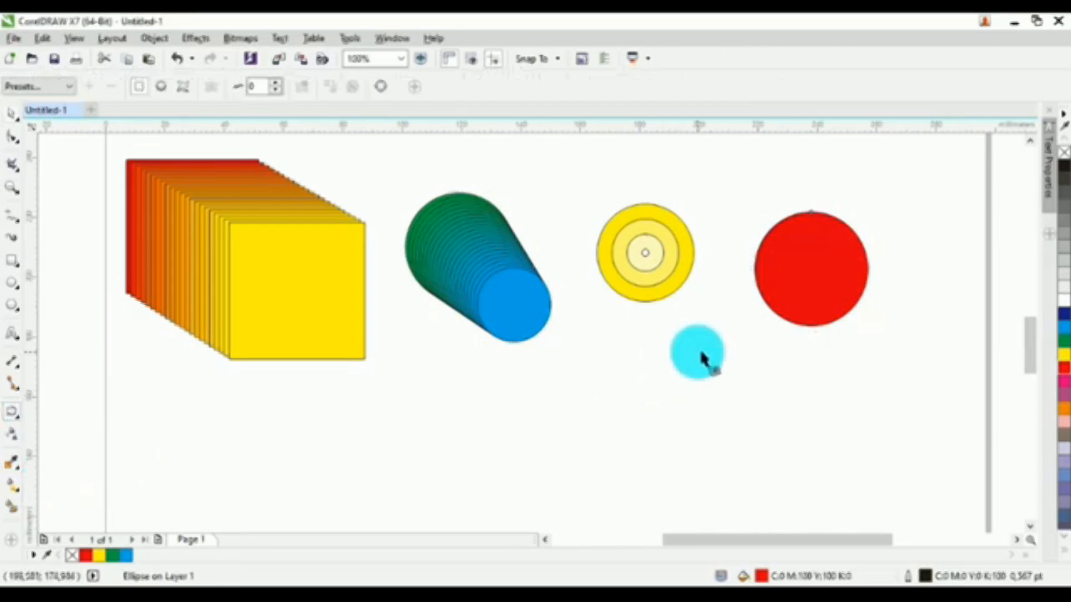
{"action": "left_click_drag", "start_coordinate": [840, 272], "coordinate": [742, 282]}
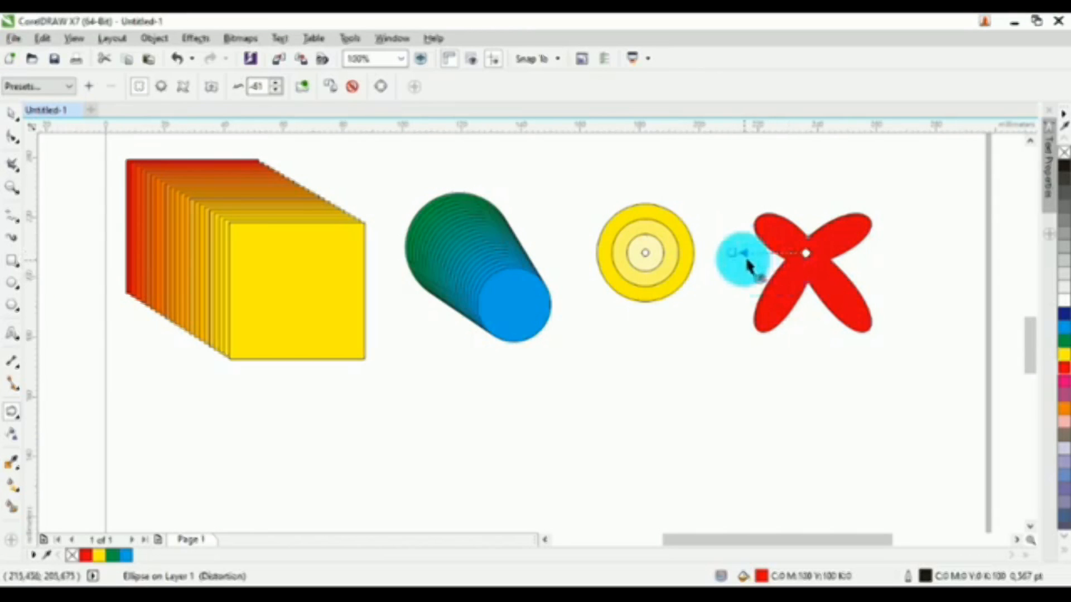
{"action": "left_click_drag", "start_coordinate": [736, 251], "coordinate": [917, 187]}
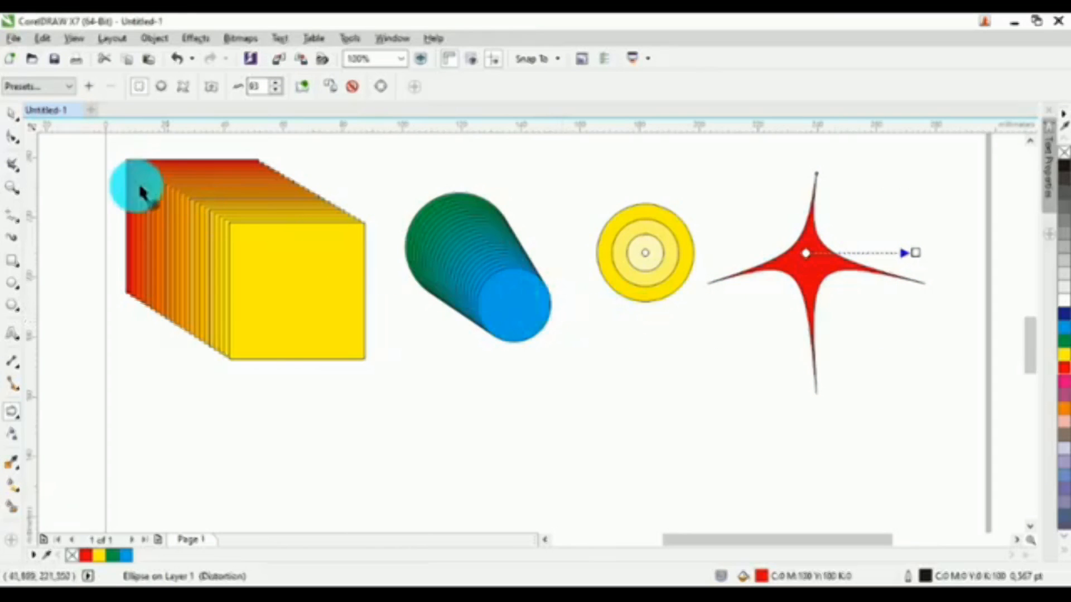
{"action": "left_click", "coordinate": [12, 114]}
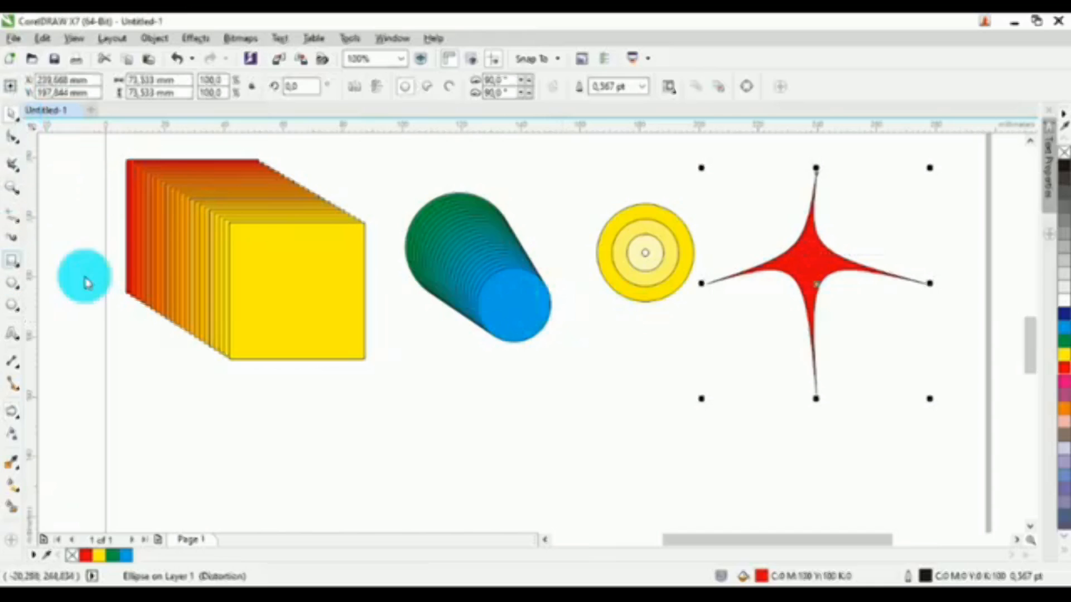
- Draw a square about 28 mm wide below the blended circles and fill it magenta
{"action": "left_click", "coordinate": [12, 260]}
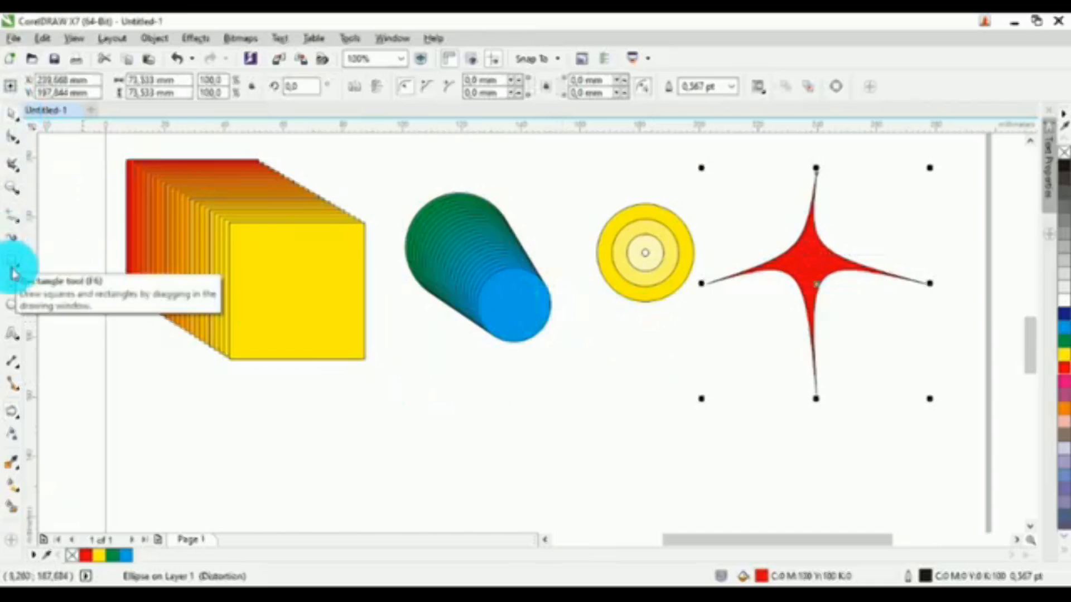
{"action": "left_click_drag", "start_coordinate": [411, 375], "coordinate": [491, 458]}
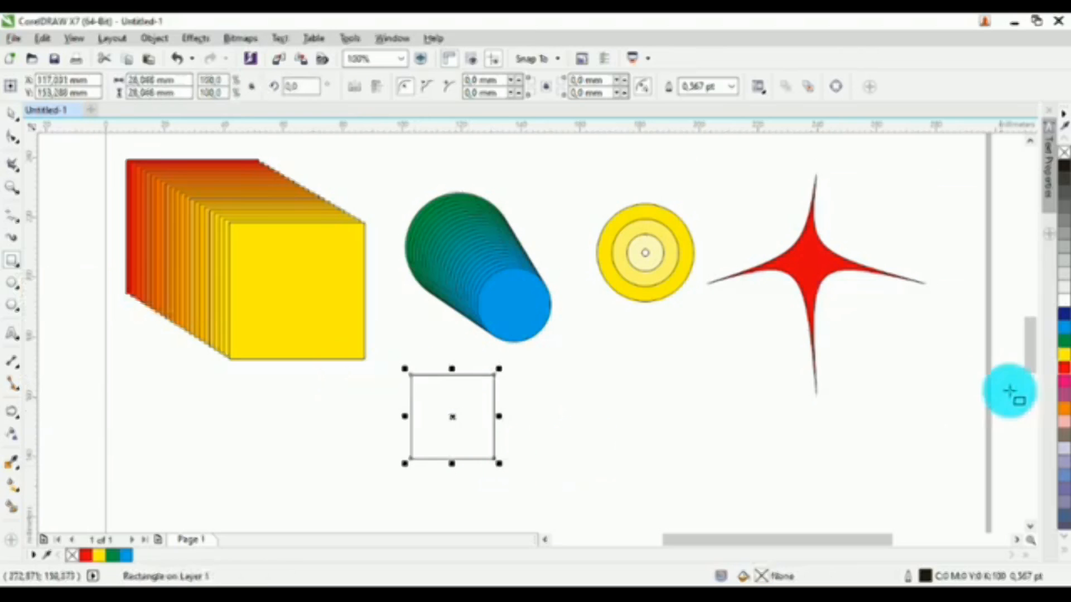
{"action": "left_click", "coordinate": [1063, 380]}
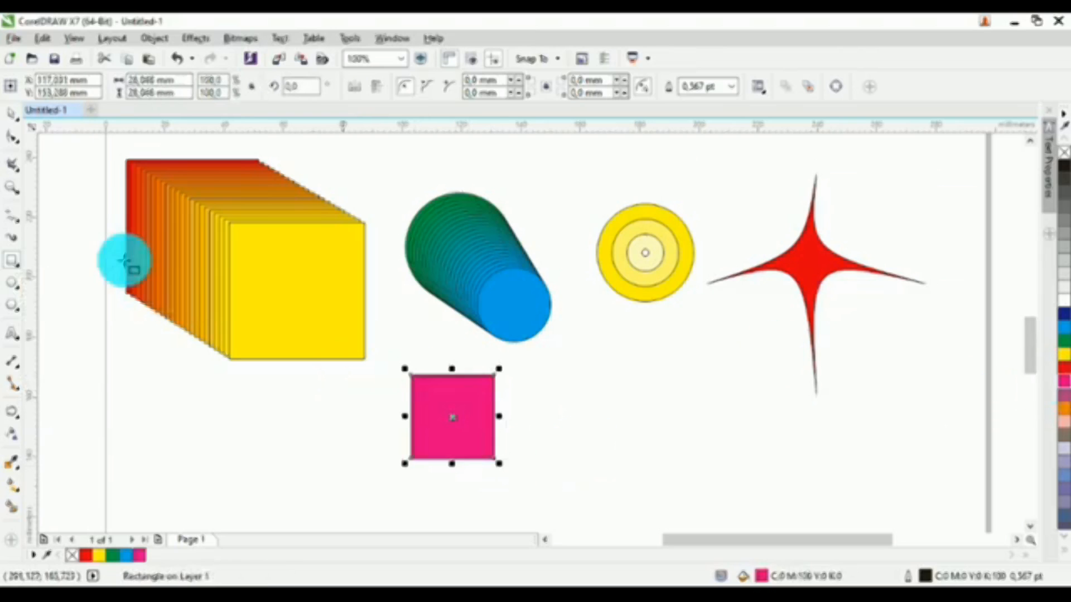
- Distort the magenta square into a flower using push and pull distortion with an amplitude of about -101, and deselect it
{"action": "left_click", "coordinate": [19, 424]}
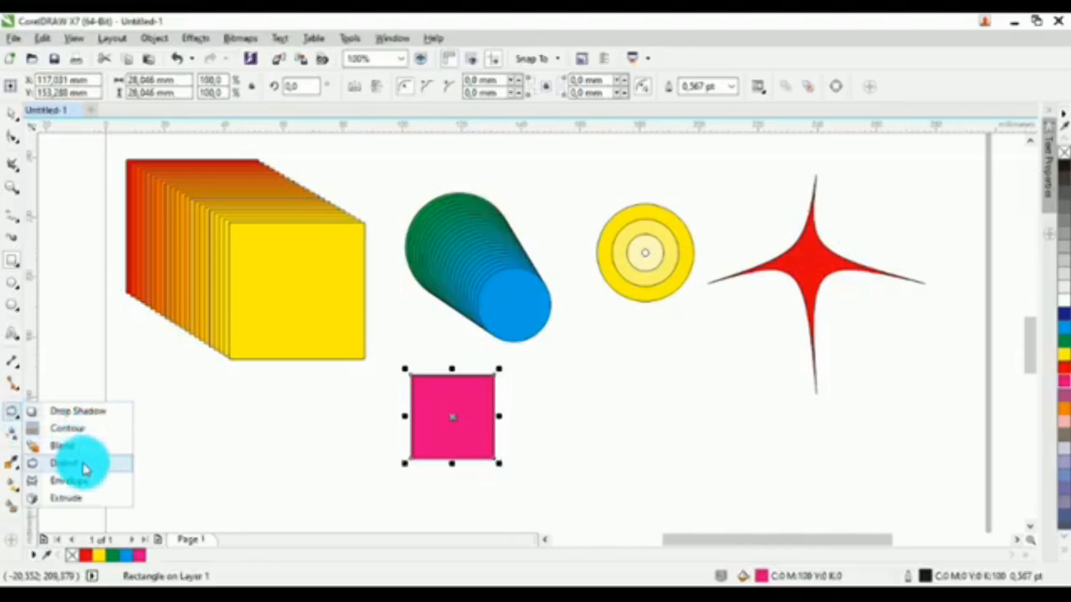
{"action": "left_click", "coordinate": [65, 463]}
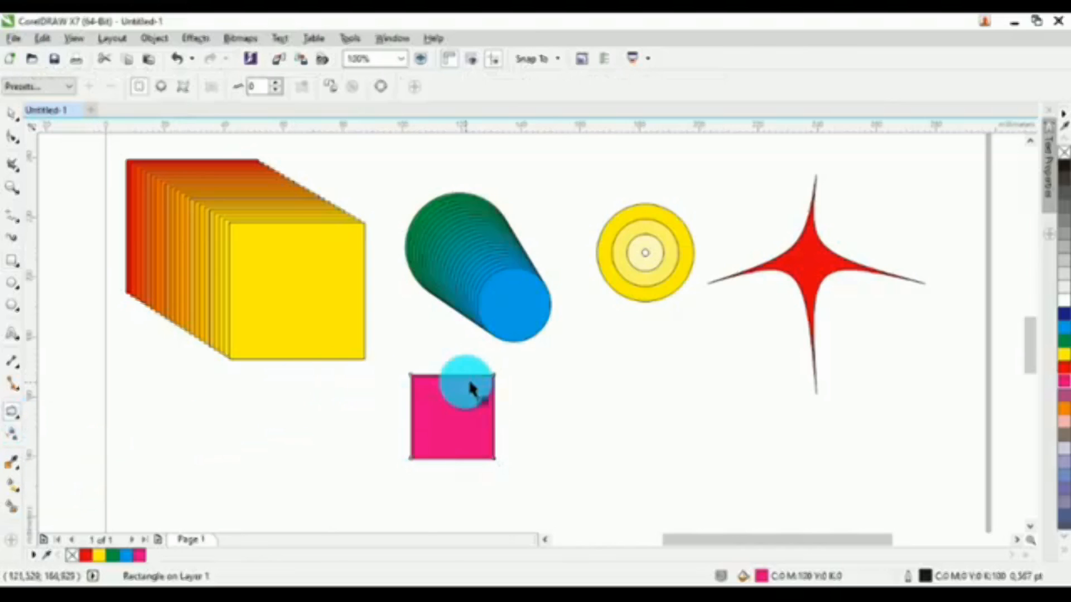
{"action": "left_click_drag", "start_coordinate": [451, 422], "coordinate": [323, 418]}
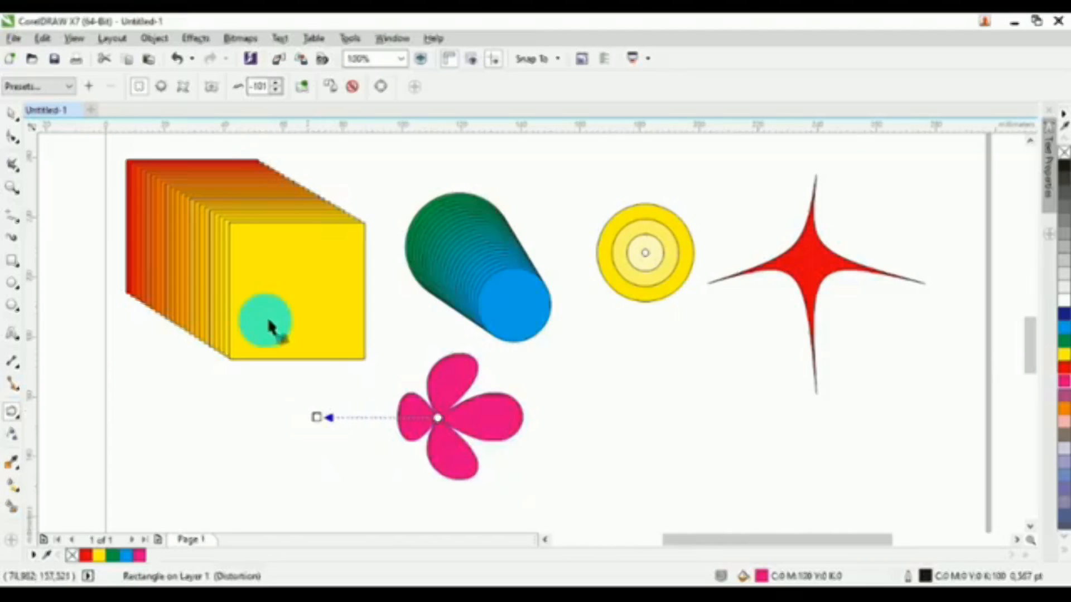
{"action": "left_click", "coordinate": [17, 118]}
{"action": "left_click", "coordinate": [633, 426]}
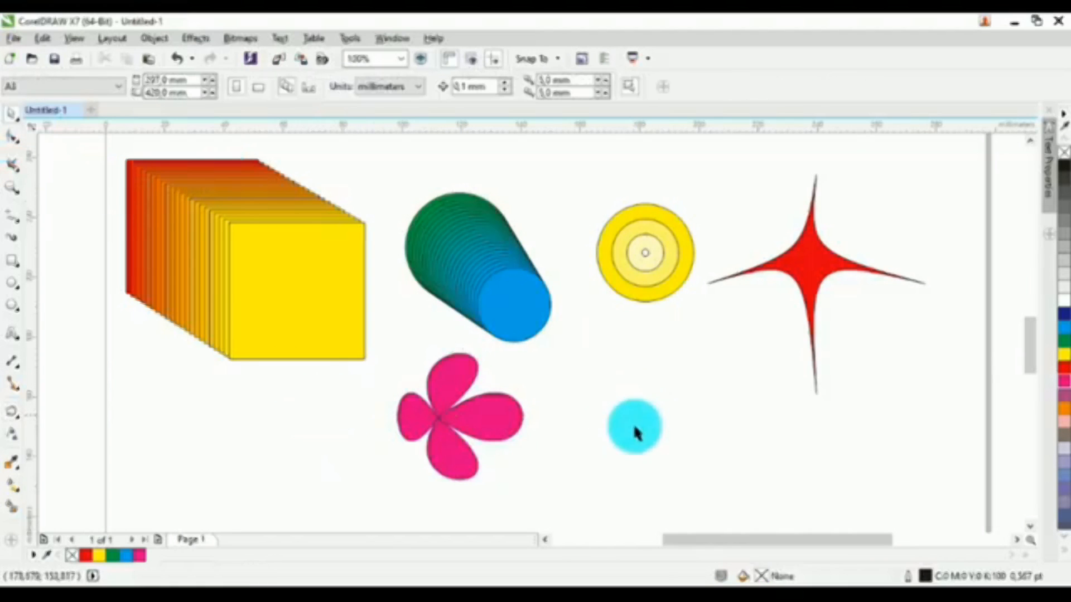
- Move the magenta flower below the contoured yellow circle, to about X 194 mm, Y 164 mm, and deselect it
{"action": "left_click_drag", "start_coordinate": [461, 430], "coordinate": [680, 397]}
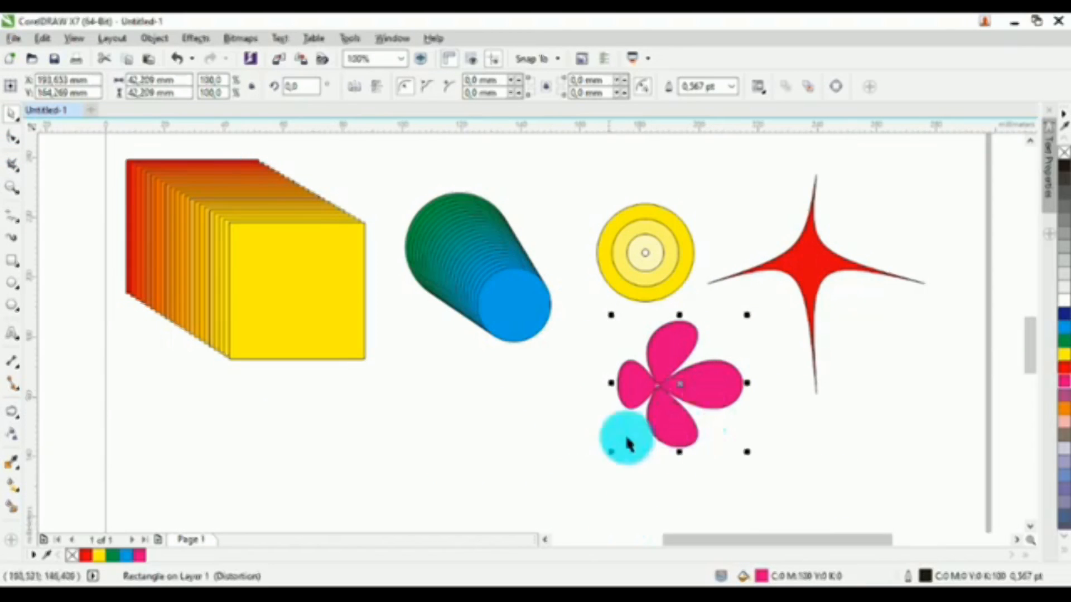
{"action": "left_click", "coordinate": [13, 262]}
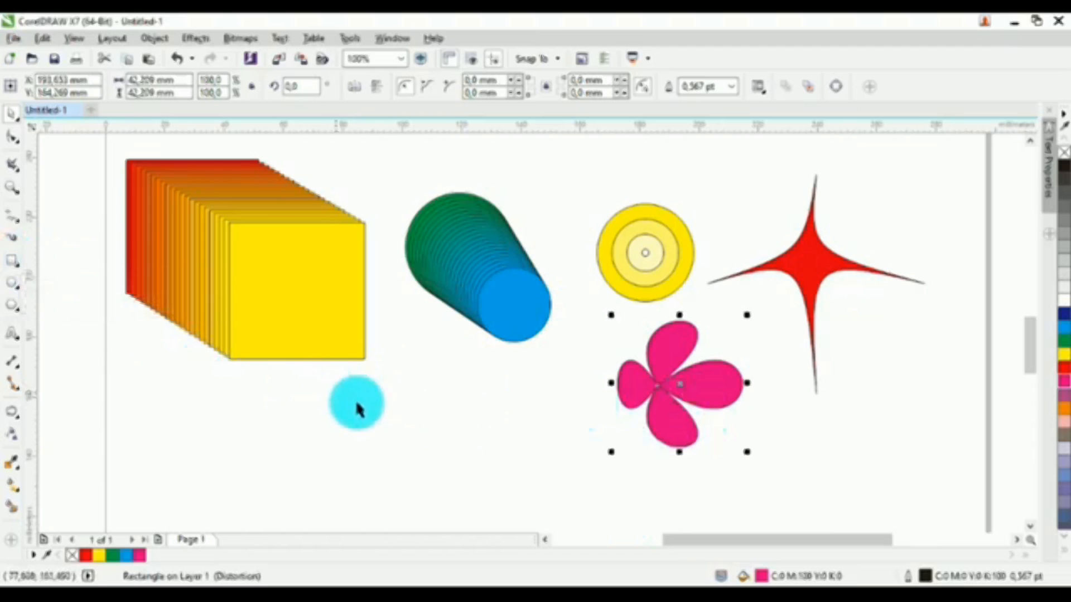
{"action": "left_click", "coordinate": [497, 421]}
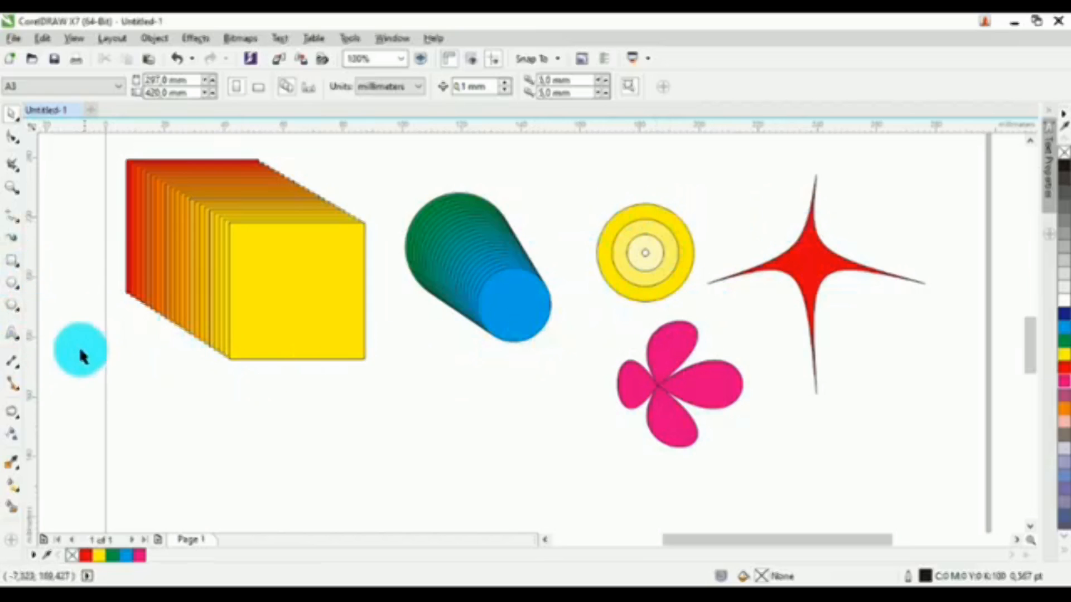
- Draw a square about 36 mm wide in the empty area below the two blends and fill it yellow
{"action": "left_click", "coordinate": [13, 265]}
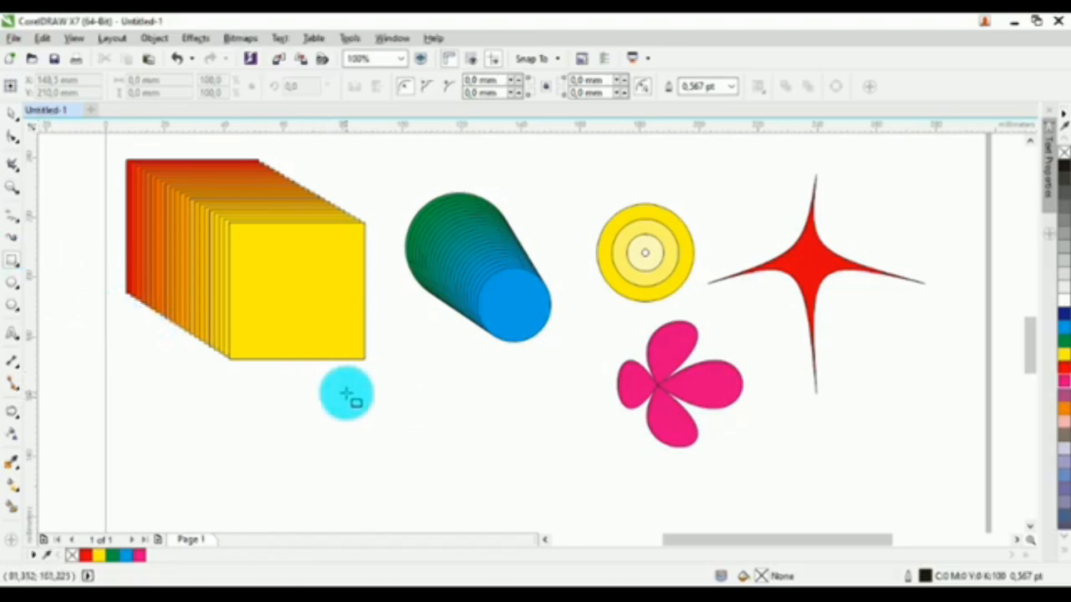
{"action": "left_click_drag", "start_coordinate": [346, 393], "coordinate": [430, 501]}
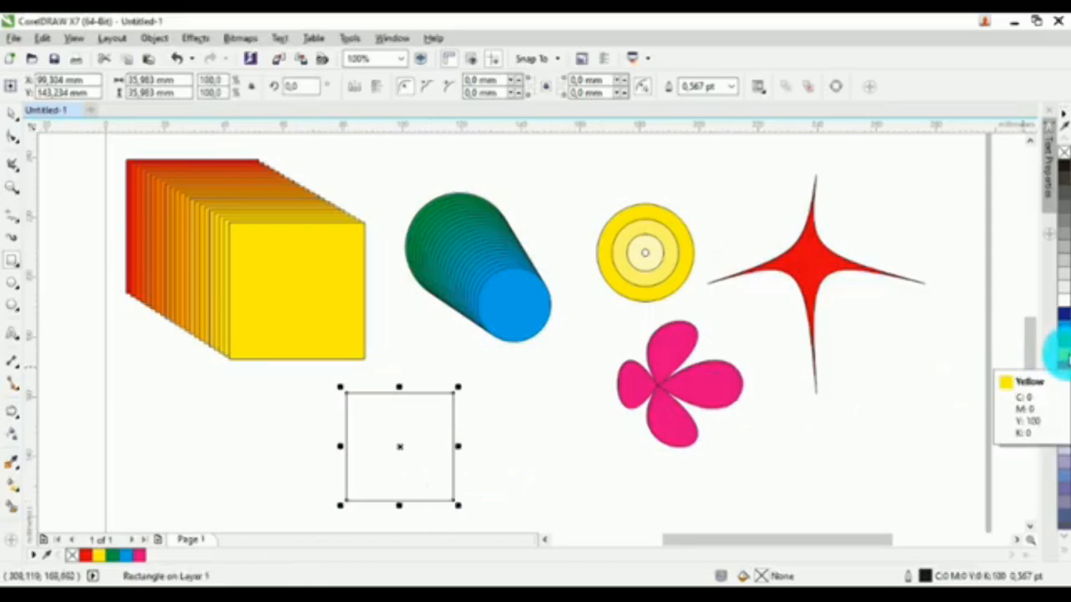
{"action": "left_click", "coordinate": [1063, 352]}
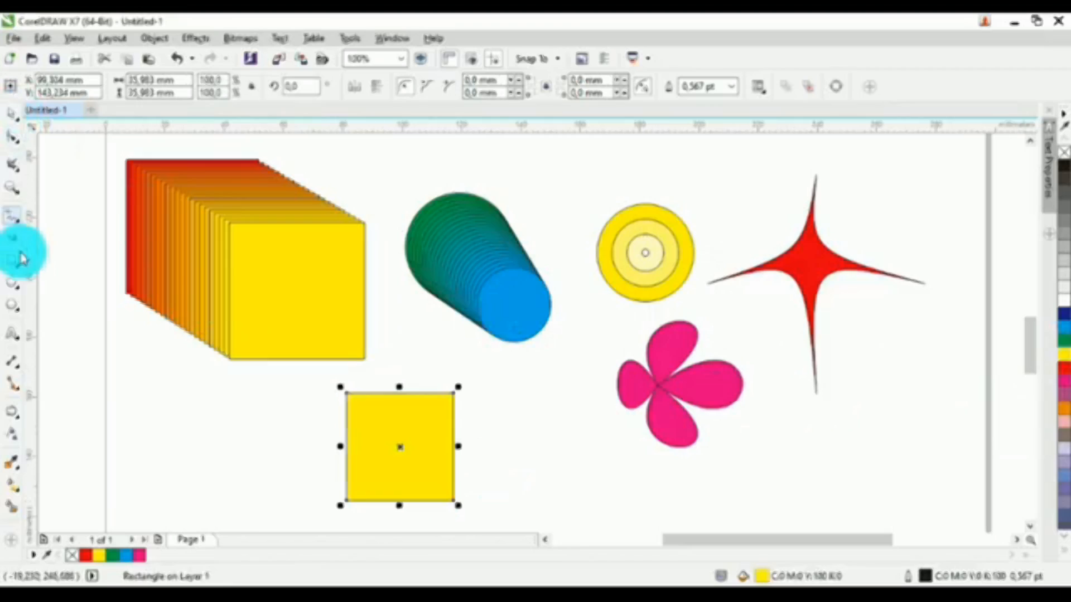
- Add a drop shadow to the new yellow square, offset about 8.1 mm right and 2.6 mm down, and deselect it
{"action": "left_click", "coordinate": [18, 421]}
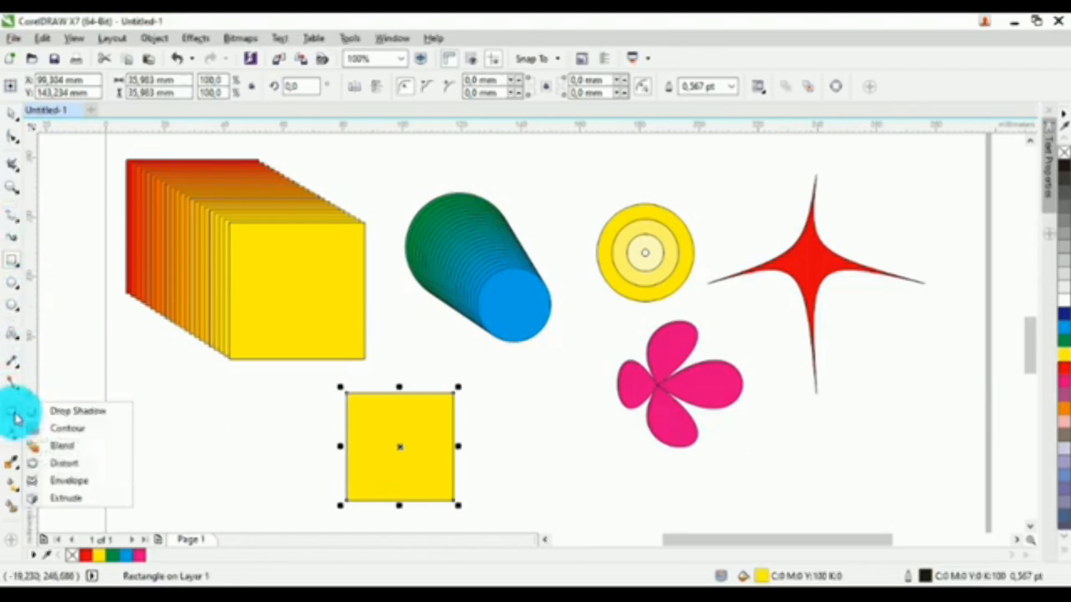
{"action": "left_click", "coordinate": [79, 418]}
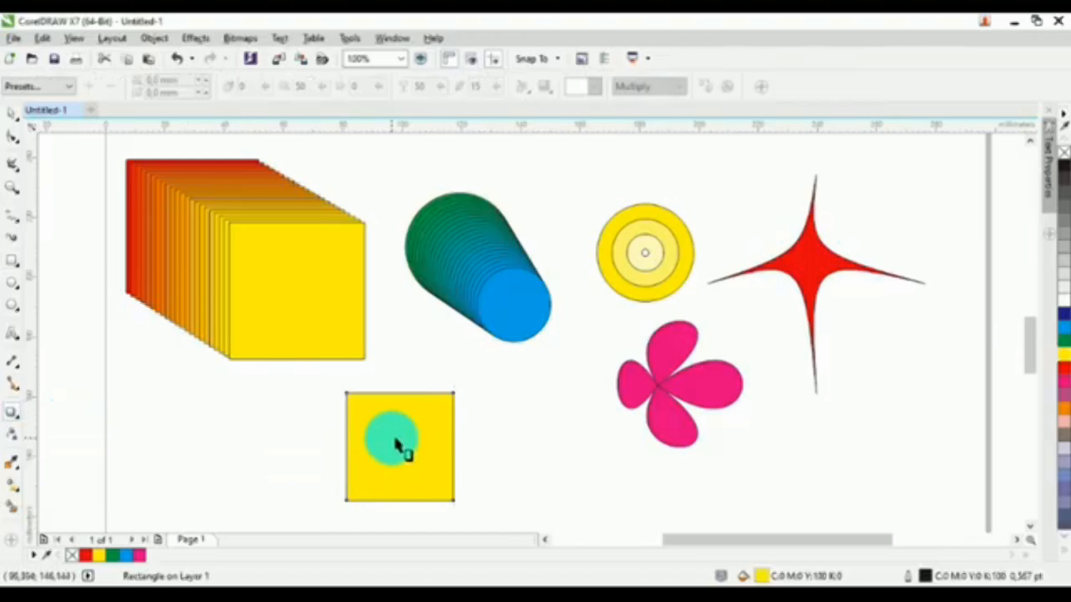
{"action": "mouse_move", "coordinate": [396, 444]}
{"action": "left_mouse_down"}
{"action": "mouse_move", "coordinate": [405, 443]}
{"action": "mouse_move", "coordinate": [377, 456]}
{"action": "mouse_move", "coordinate": [394, 439]}
{"action": "left_mouse_up"}
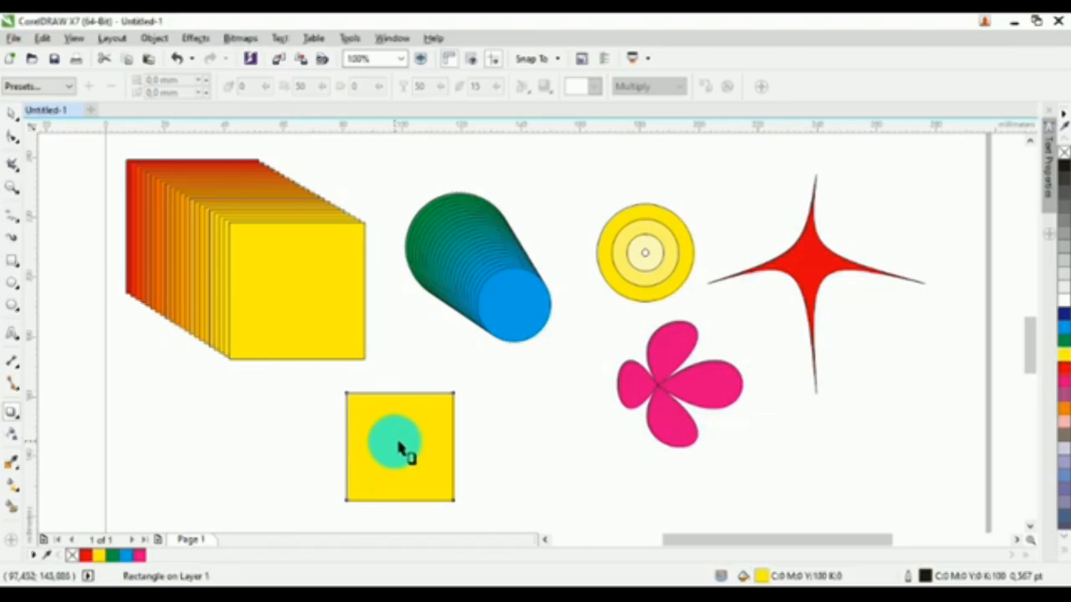
{"action": "left_click_drag", "start_coordinate": [399, 444], "coordinate": [482, 476]}
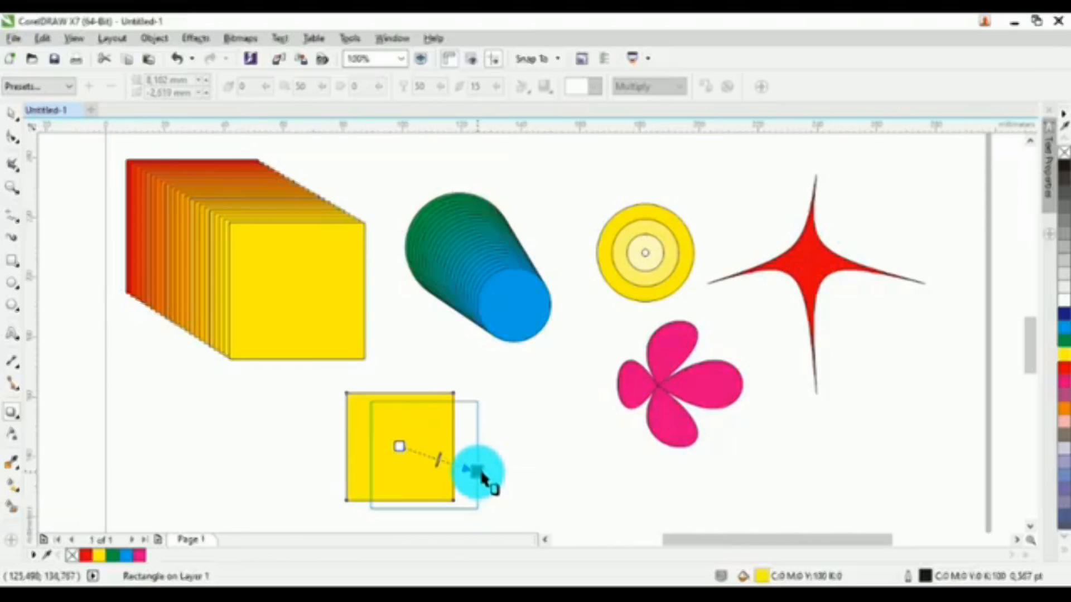
{"action": "left_click_drag", "start_coordinate": [483, 475], "coordinate": [484, 476]}
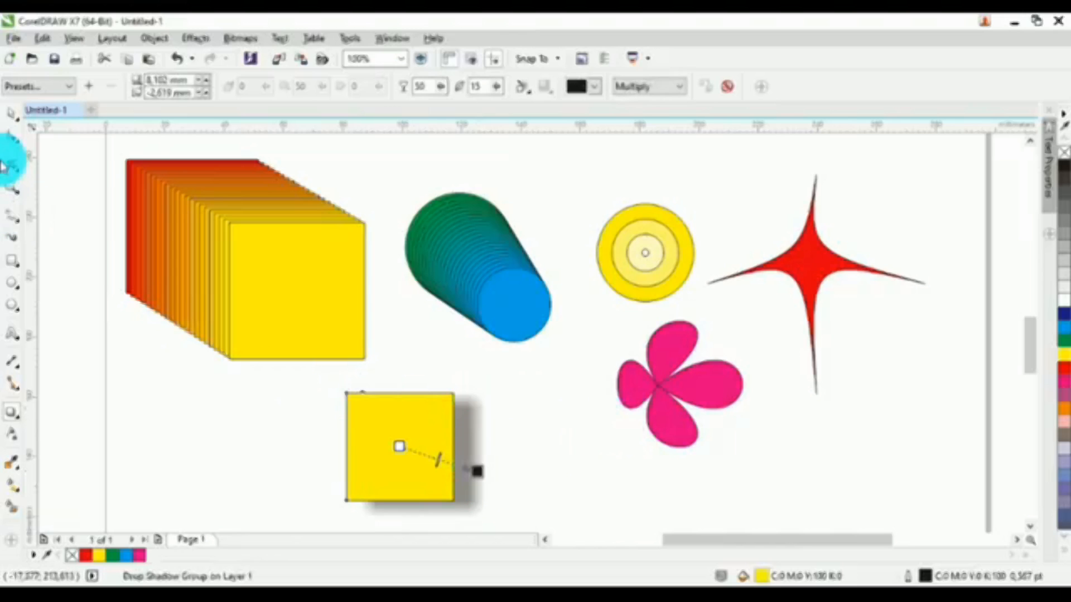
{"action": "left_click", "coordinate": [11, 114]}
{"action": "left_click", "coordinate": [294, 427]}
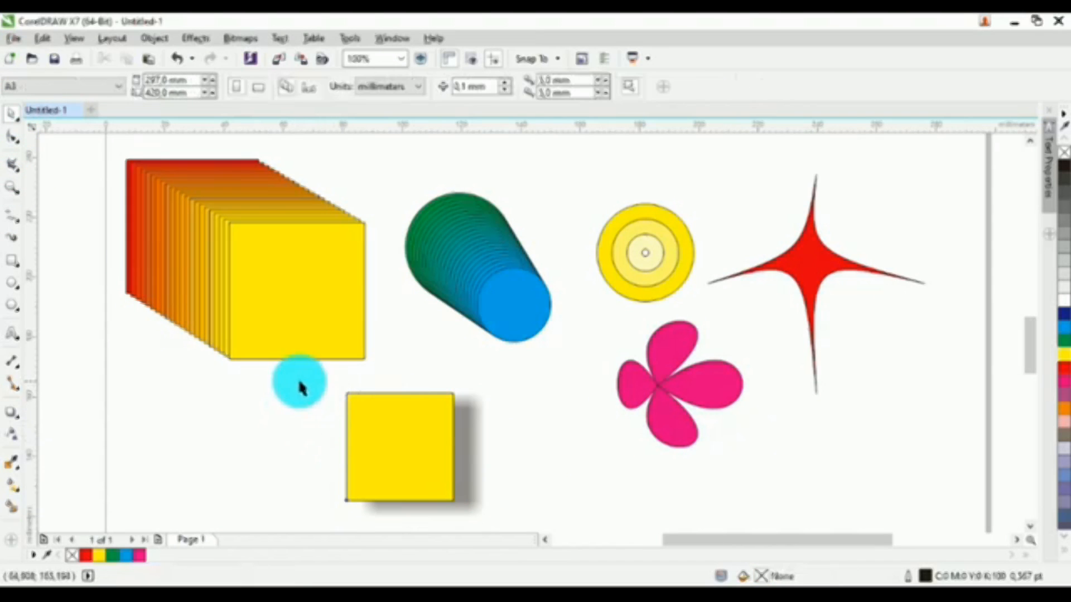
{"action": "left_click_drag", "start_coordinate": [299, 379], "coordinate": [516, 500]}
{"action": "left_click", "coordinate": [583, 437]}
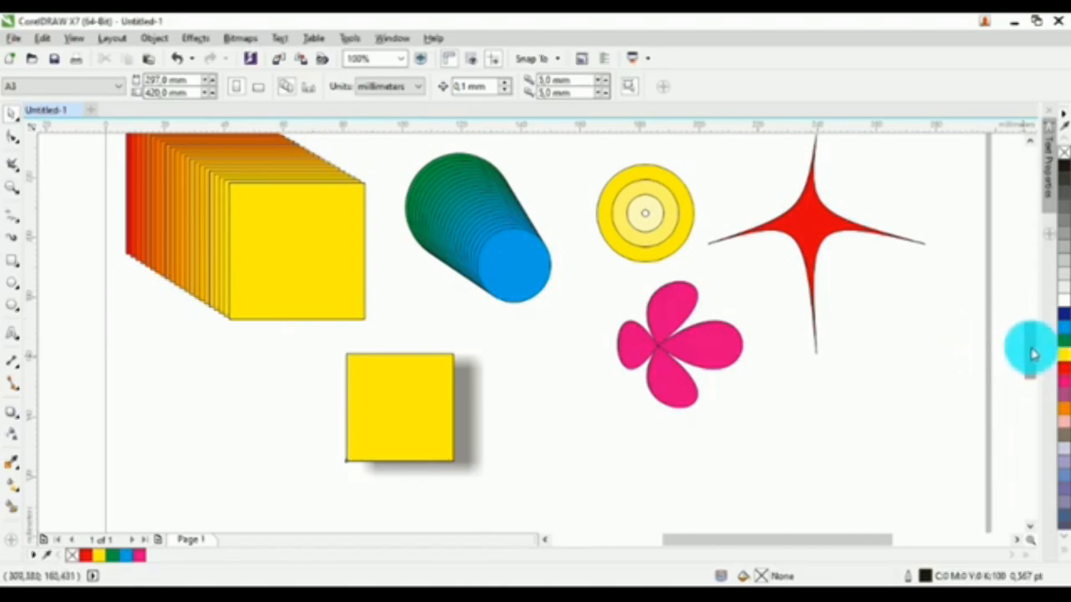
- Draw a circle about 32.5 mm wide in the empty area beside the shadowed yellow square and fill it green
{"action": "left_click_drag", "start_coordinate": [1031, 354], "coordinate": [1031, 361]}
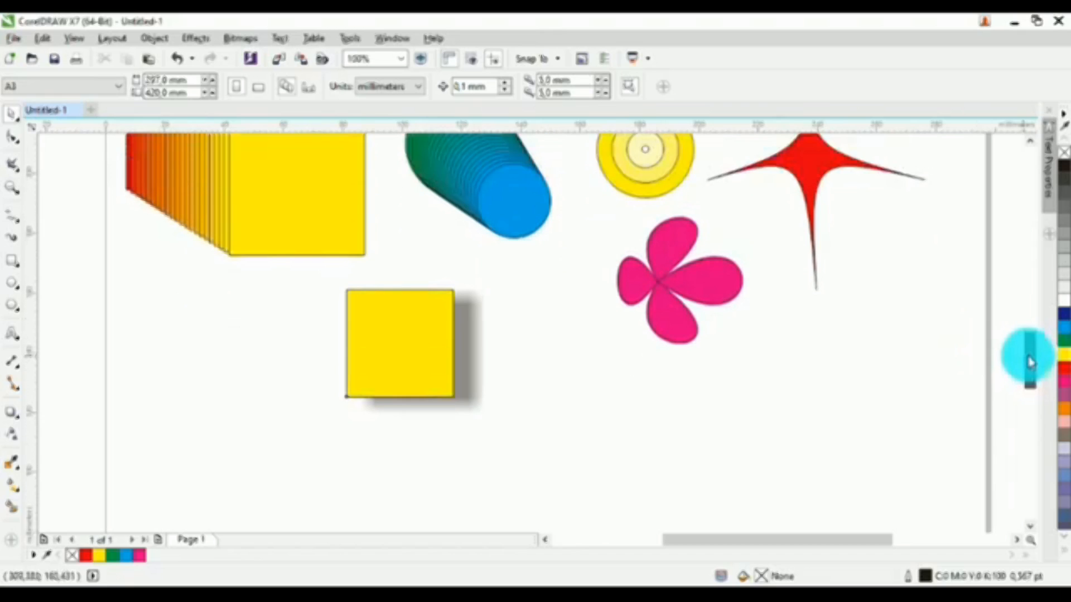
{"action": "left_click_drag", "start_coordinate": [1031, 361], "coordinate": [1030, 354]}
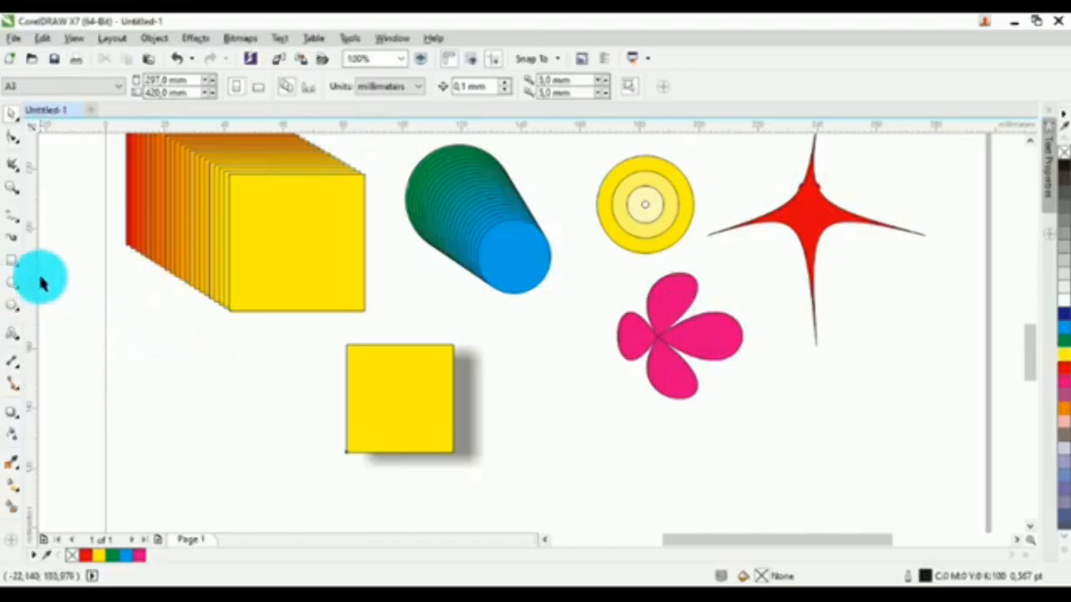
{"action": "left_click", "coordinate": [13, 288]}
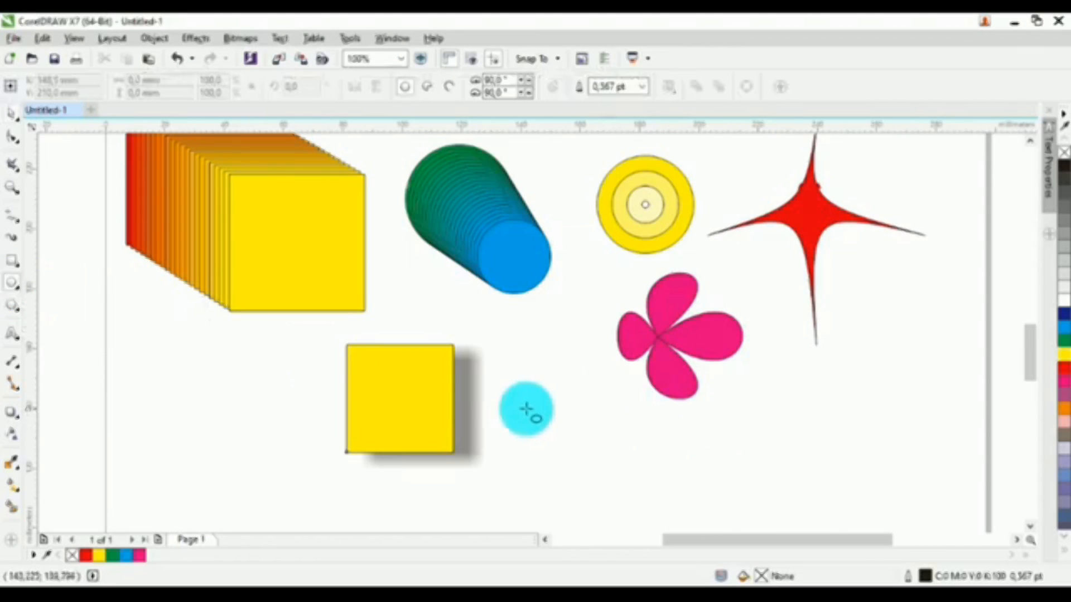
{"action": "left_click_drag", "start_coordinate": [141, 368], "coordinate": [237, 461]}
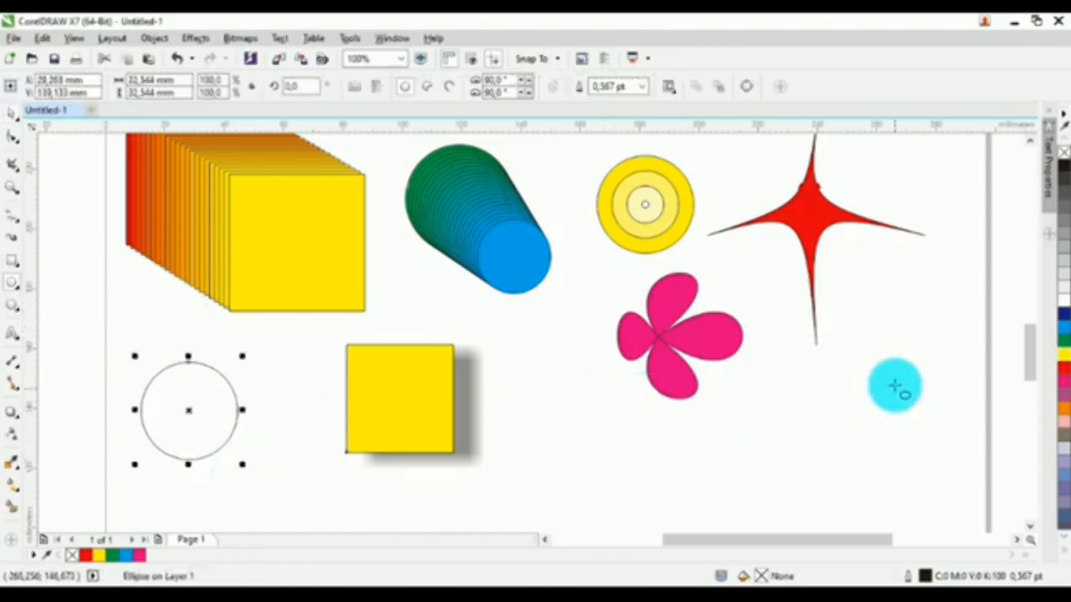
{"action": "left_click", "coordinate": [1064, 340]}
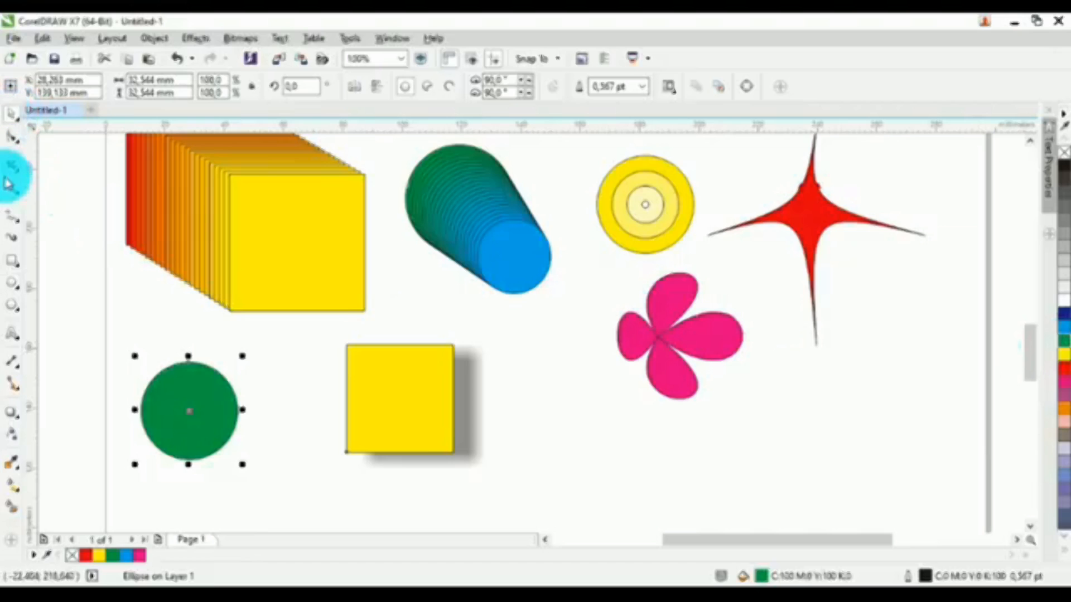
- Apply an envelope to the green circle, pulling its top middle node down into the shape and its bottom middle node downward
{"action": "left_click", "coordinate": [18, 425]}
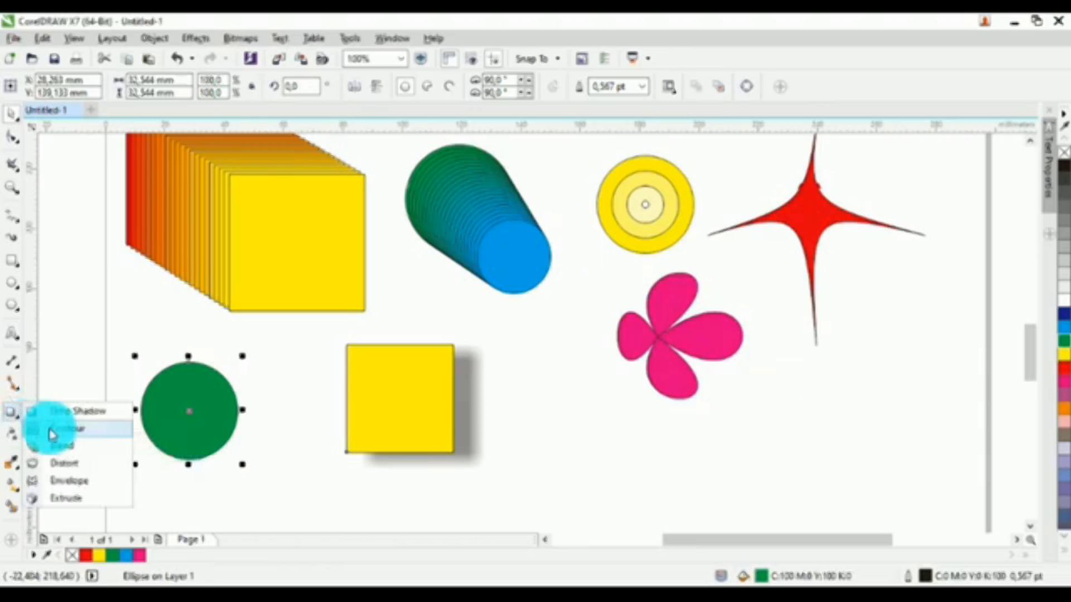
{"action": "left_click", "coordinate": [102, 488]}
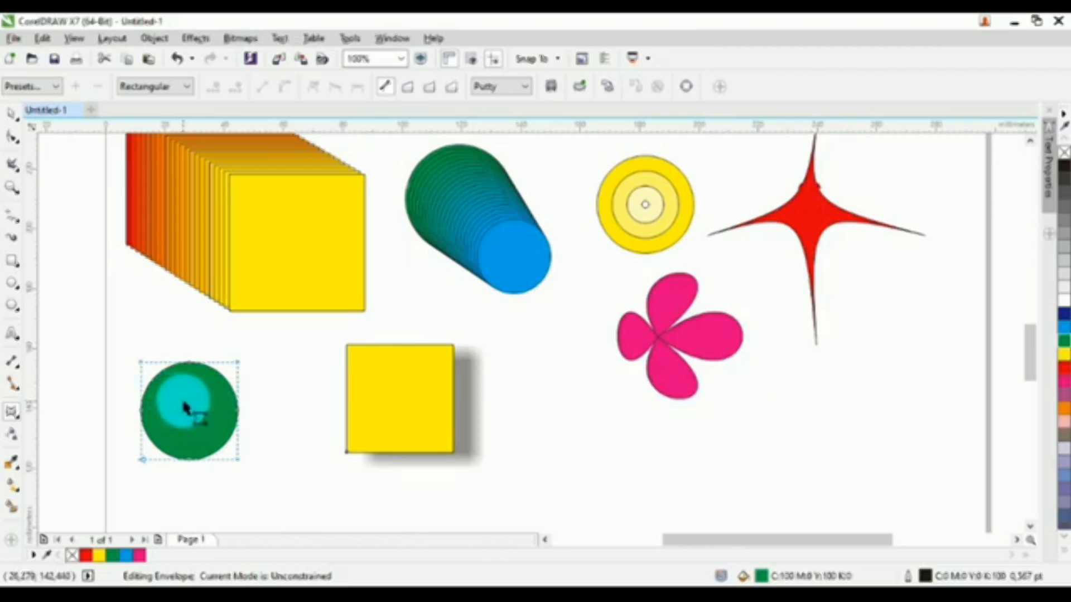
{"action": "left_click", "coordinate": [238, 412]}
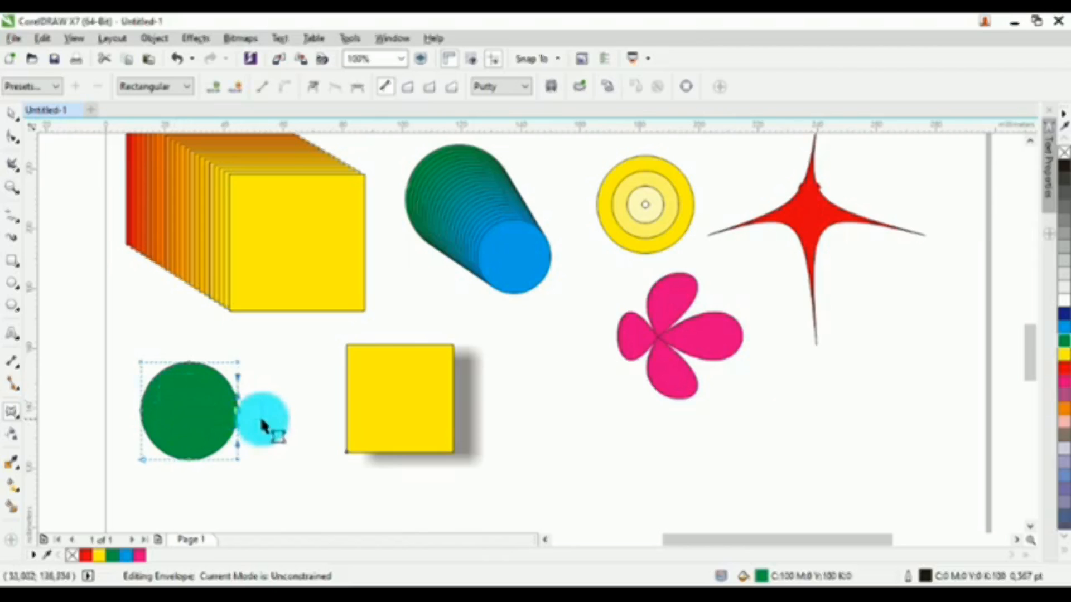
{"action": "left_click", "coordinate": [177, 406]}
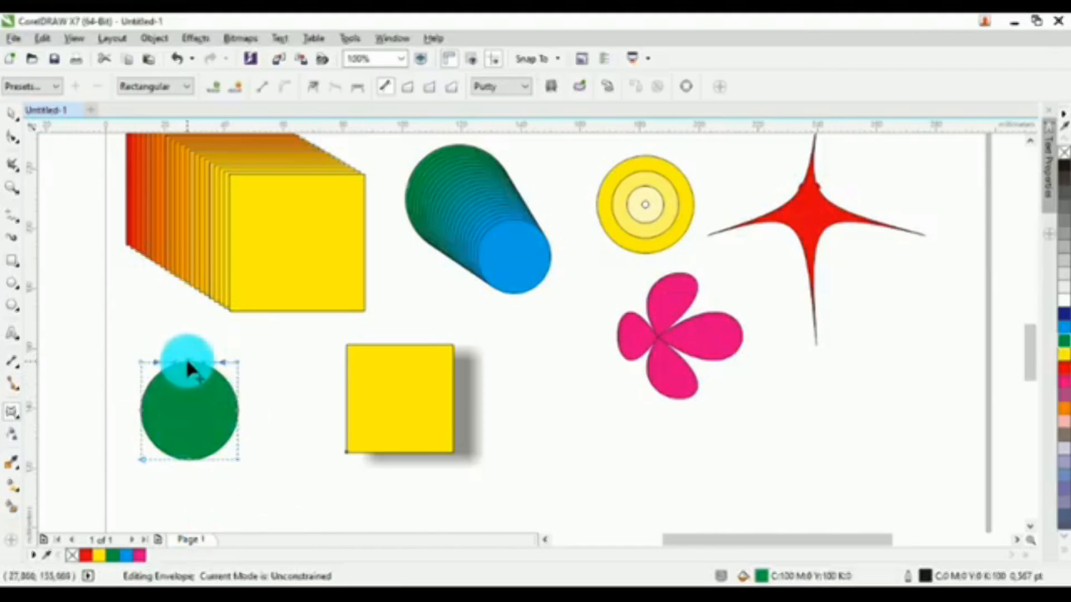
{"action": "left_click_drag", "start_coordinate": [188, 363], "coordinate": [191, 430]}
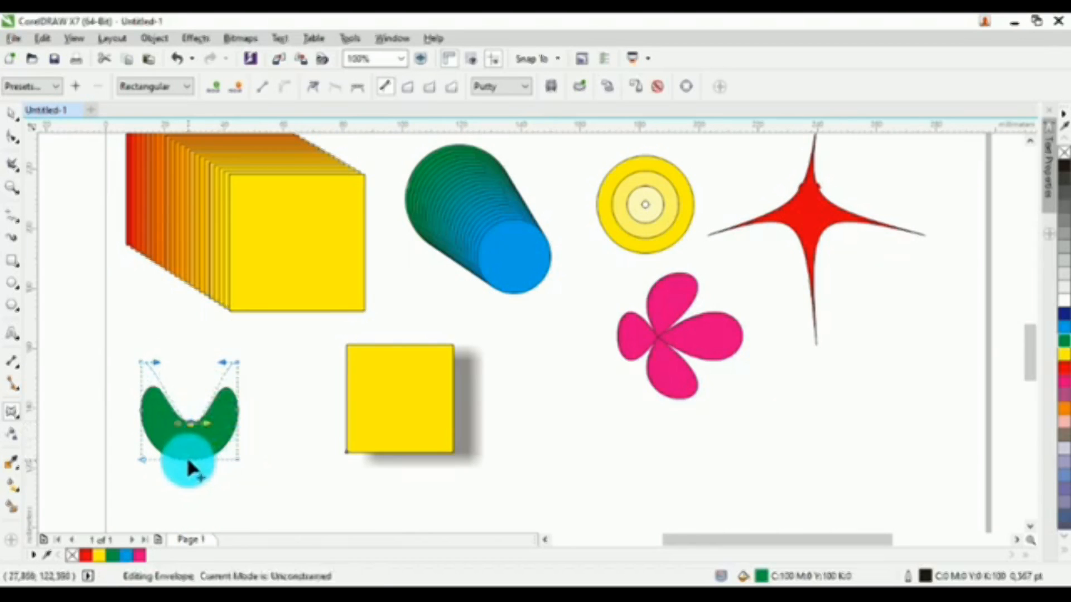
{"action": "left_click_drag", "start_coordinate": [188, 464], "coordinate": [188, 490]}
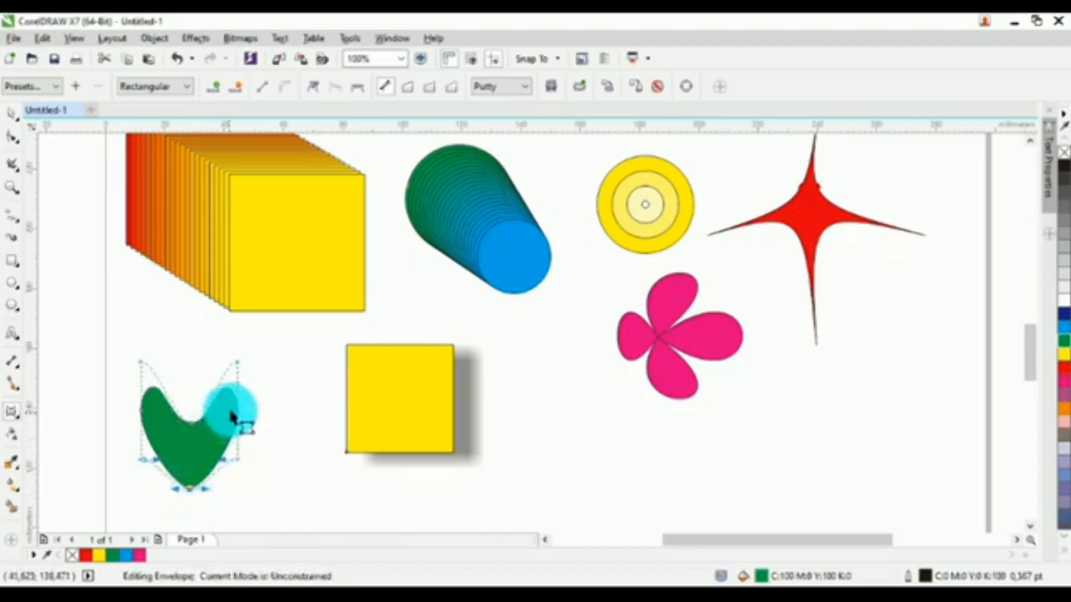
- Reshape the green envelope into an irregular form by moving its lower corners, left side and top middle node, and deselect it
{"action": "mouse_move", "coordinate": [239, 446]}
{"action": "left_mouse_down"}
{"action": "mouse_move", "coordinate": [233, 455]}
{"action": "mouse_move", "coordinate": [247, 463]}
{"action": "left_mouse_up"}
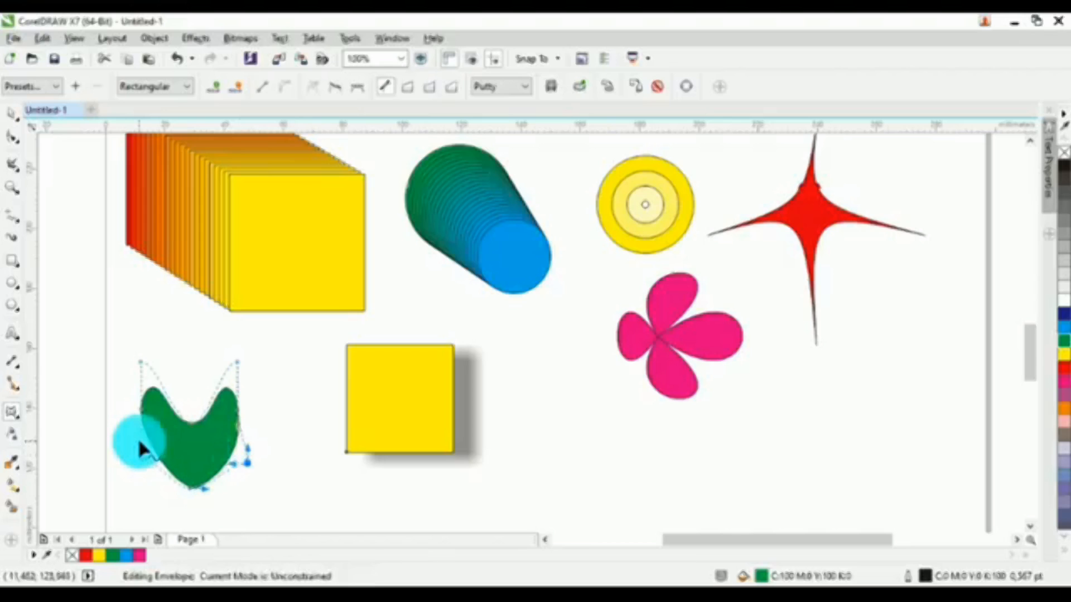
{"action": "left_click_drag", "start_coordinate": [141, 444], "coordinate": [128, 449]}
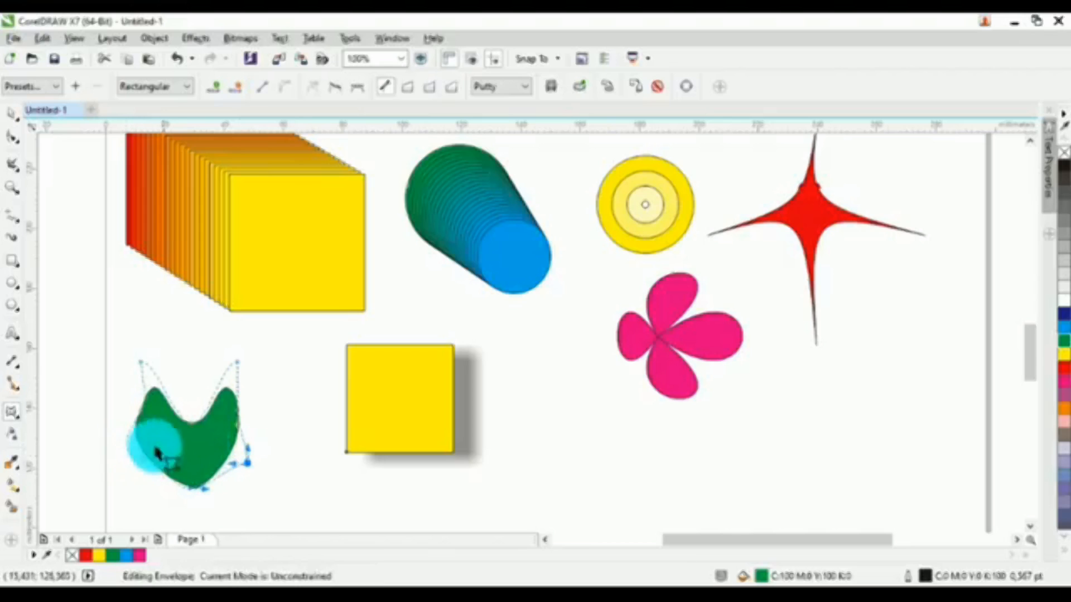
{"action": "left_click_drag", "start_coordinate": [140, 411], "coordinate": [152, 428]}
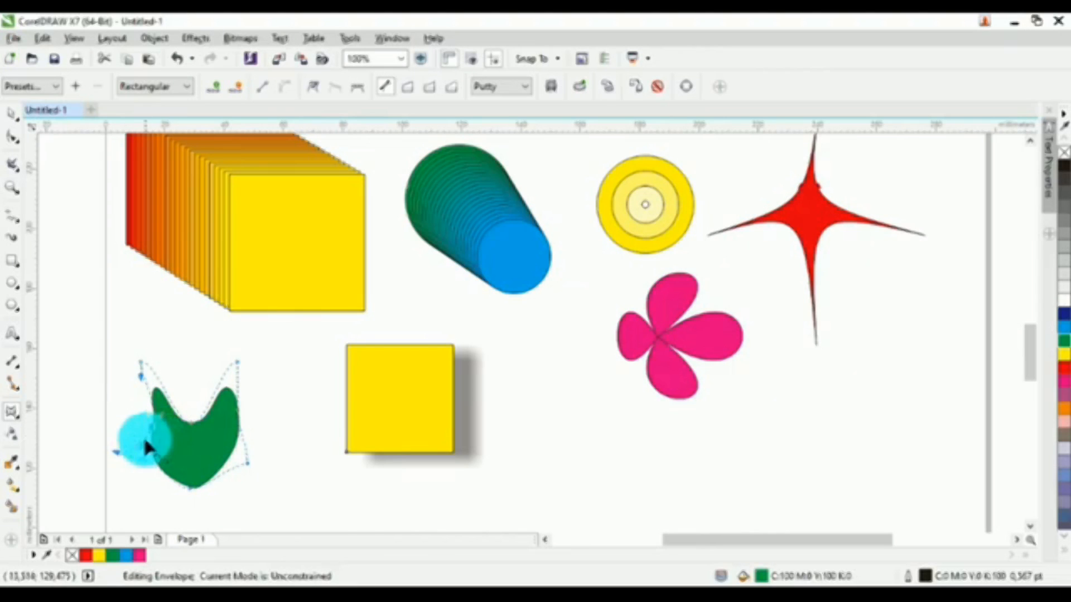
{"action": "left_click_drag", "start_coordinate": [148, 445], "coordinate": [127, 420]}
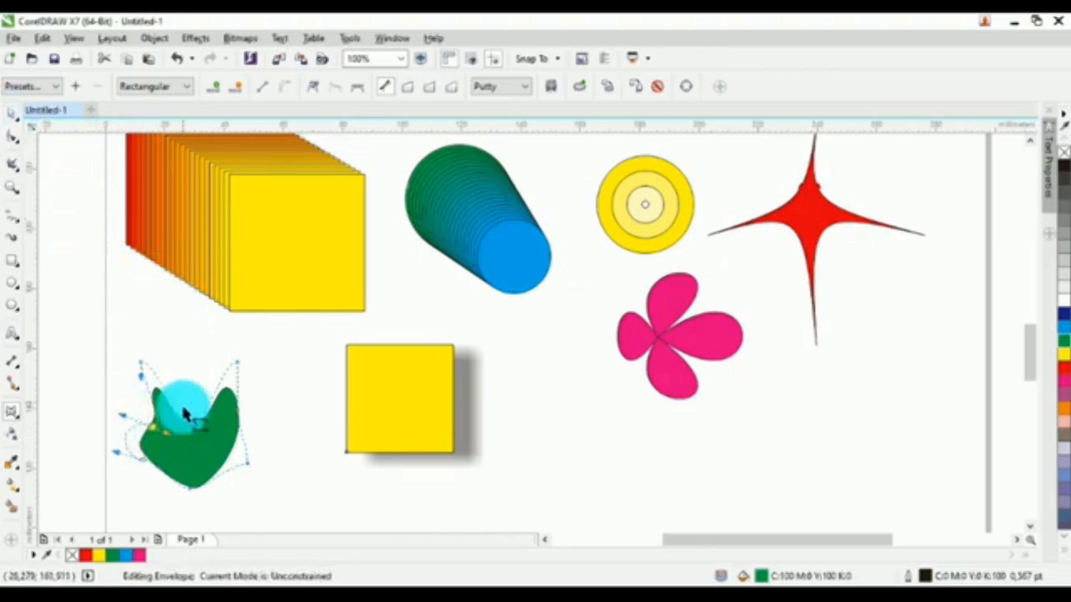
{"action": "left_click_drag", "start_coordinate": [190, 423], "coordinate": [213, 470]}
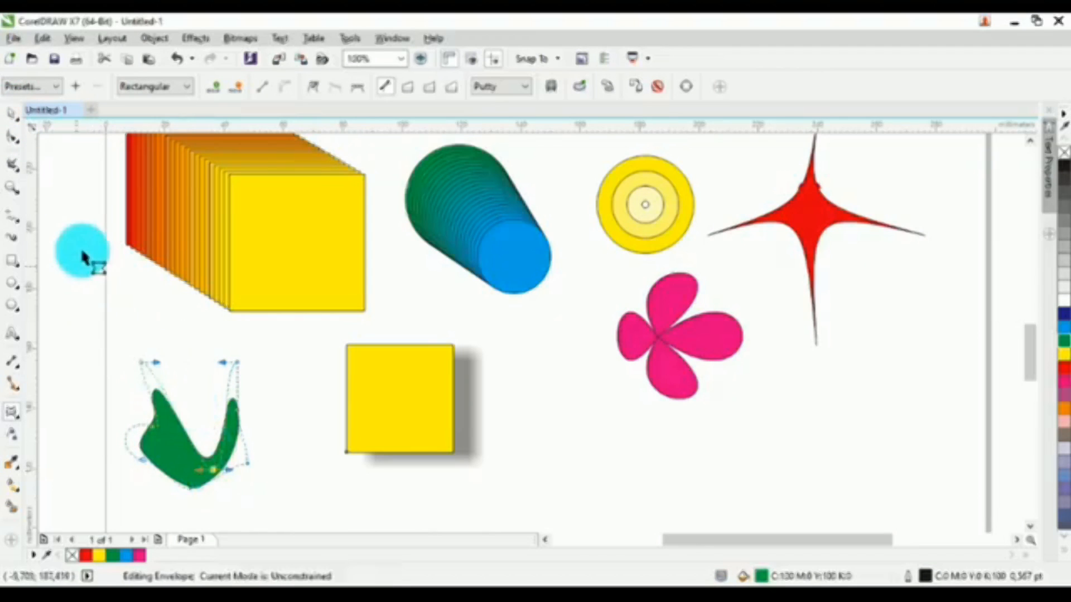
{"action": "left_click", "coordinate": [12, 115]}
{"action": "left_click", "coordinate": [159, 351]}
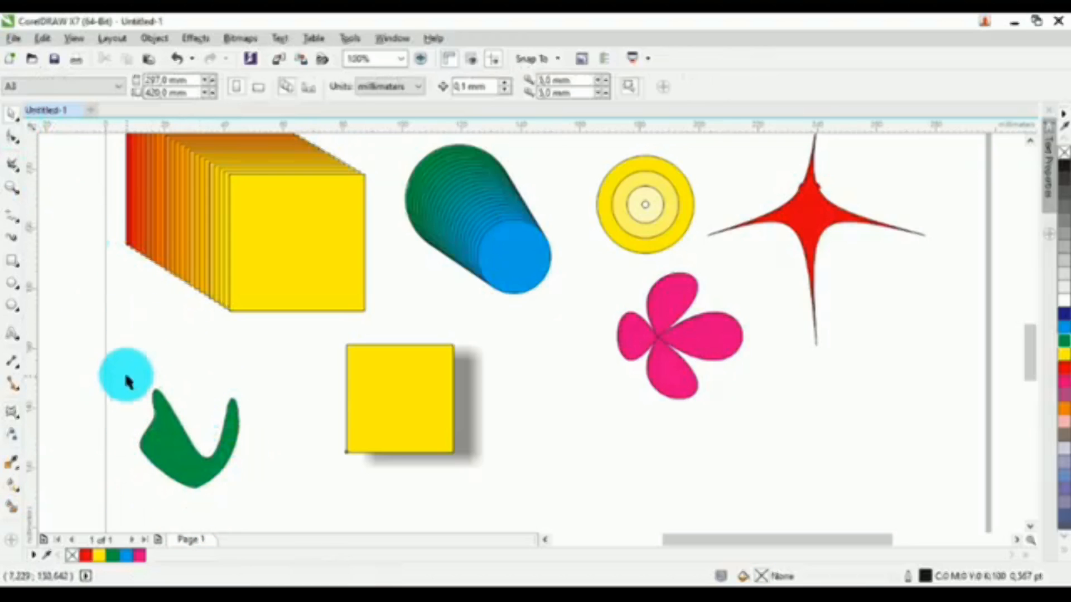
- Move the green envelope shape up beneath the square blend, to about X 21 mm, Y 157 mm, and deselect it
{"action": "left_click_drag", "start_coordinate": [102, 360], "coordinate": [263, 494]}
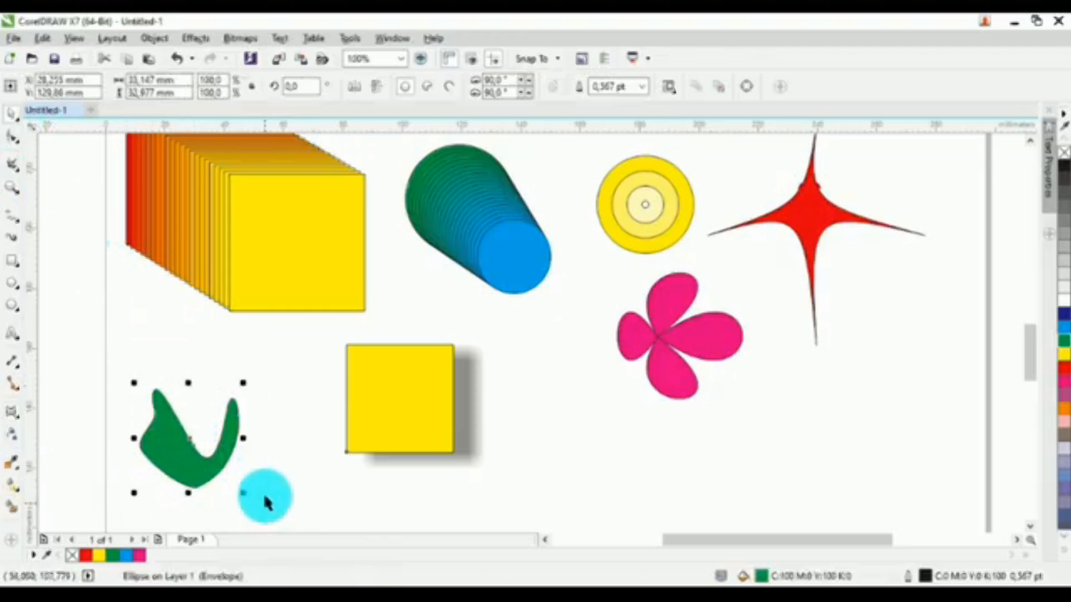
{"action": "left_click", "coordinate": [284, 475]}
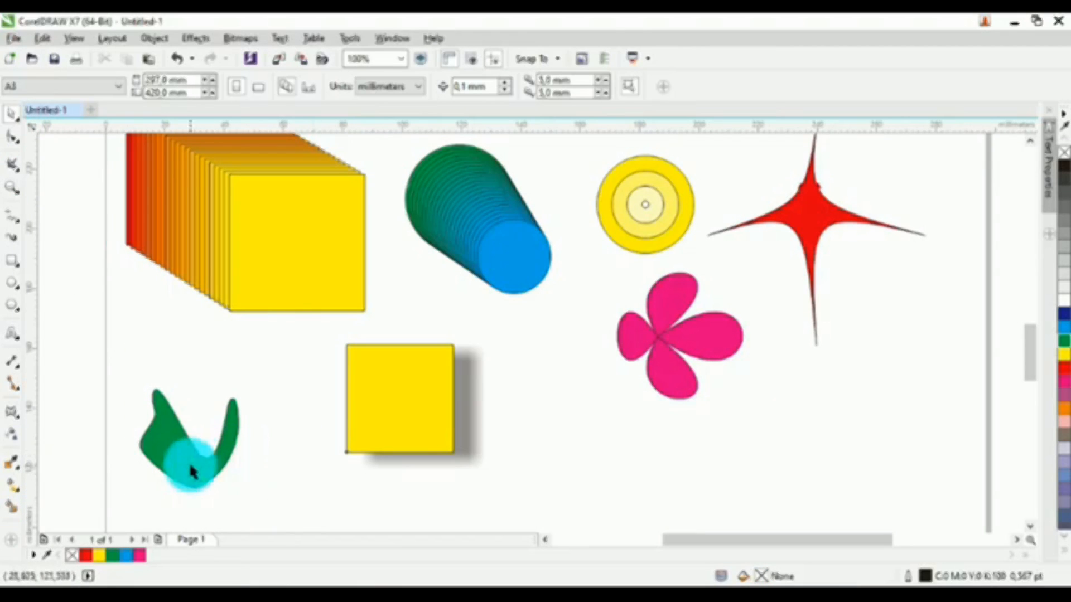
{"action": "left_click_drag", "start_coordinate": [184, 459], "coordinate": [179, 379]}
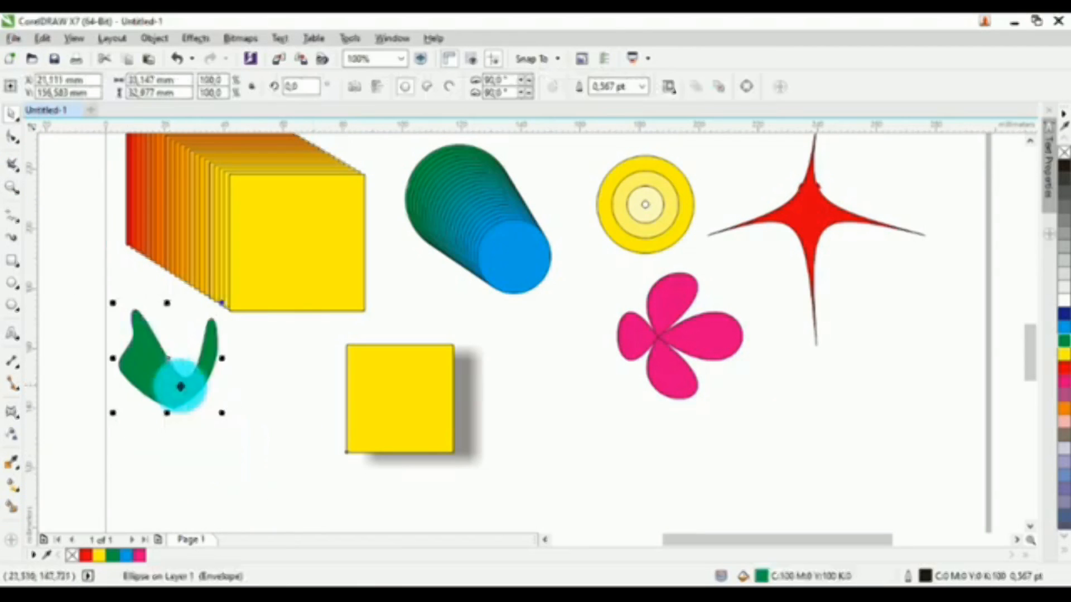
{"action": "left_click", "coordinate": [246, 460]}
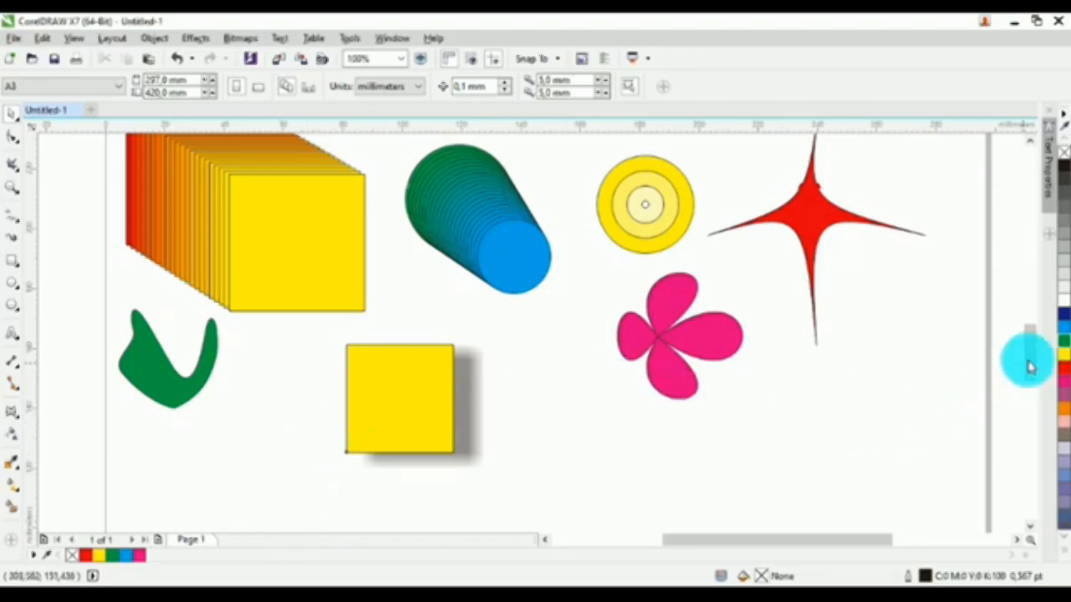
- Examine how the red-to-yellow square blend is selected as a whole and by its control squares, leaving it deselected
{"action": "scroll", "coordinate": [1030, 362], "scroll_direction": "up", "scroll_amount": 3}
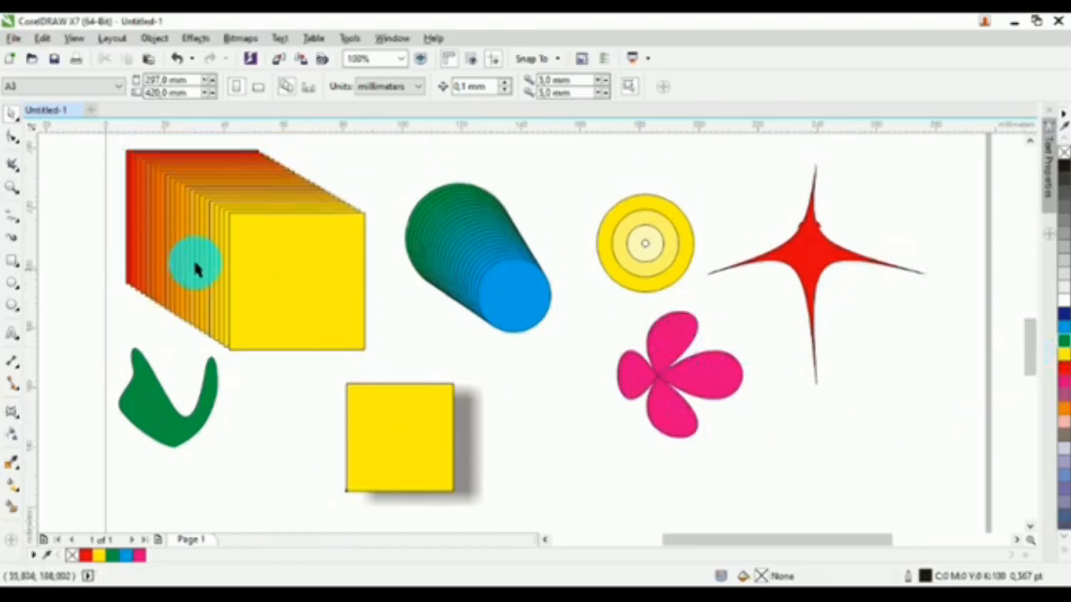
{"action": "left_click_drag", "start_coordinate": [96, 160], "coordinate": [379, 358]}
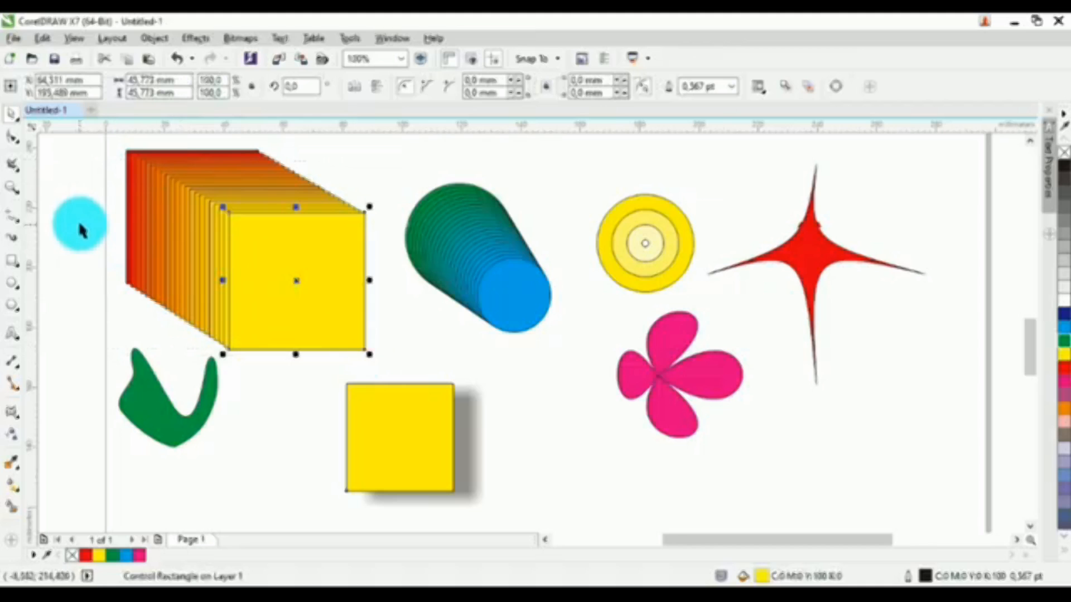
{"action": "left_click", "coordinate": [119, 192]}
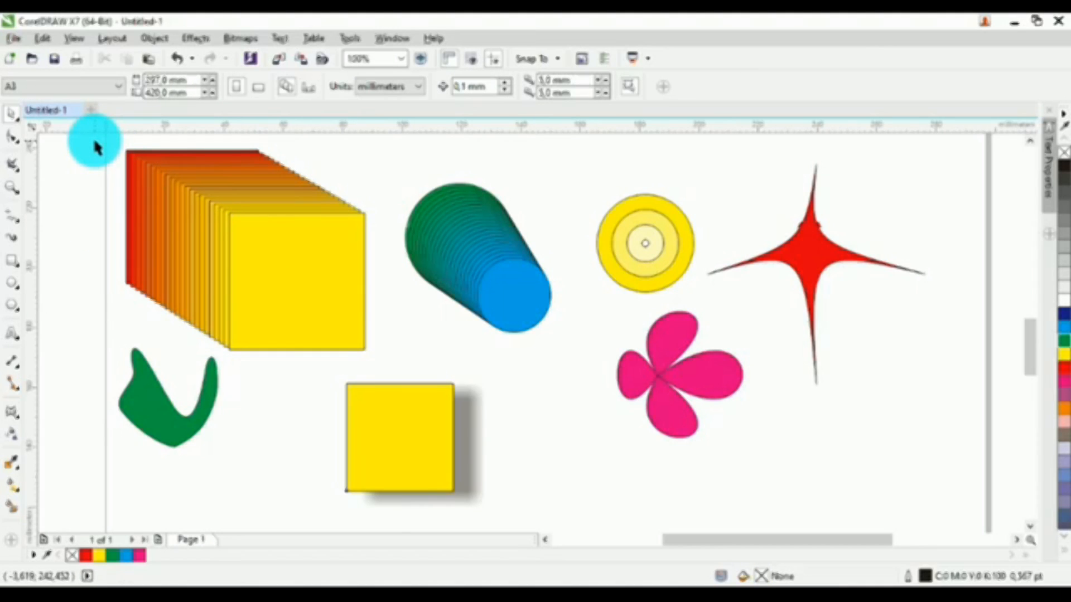
{"action": "left_click_drag", "start_coordinate": [95, 143], "coordinate": [366, 347]}
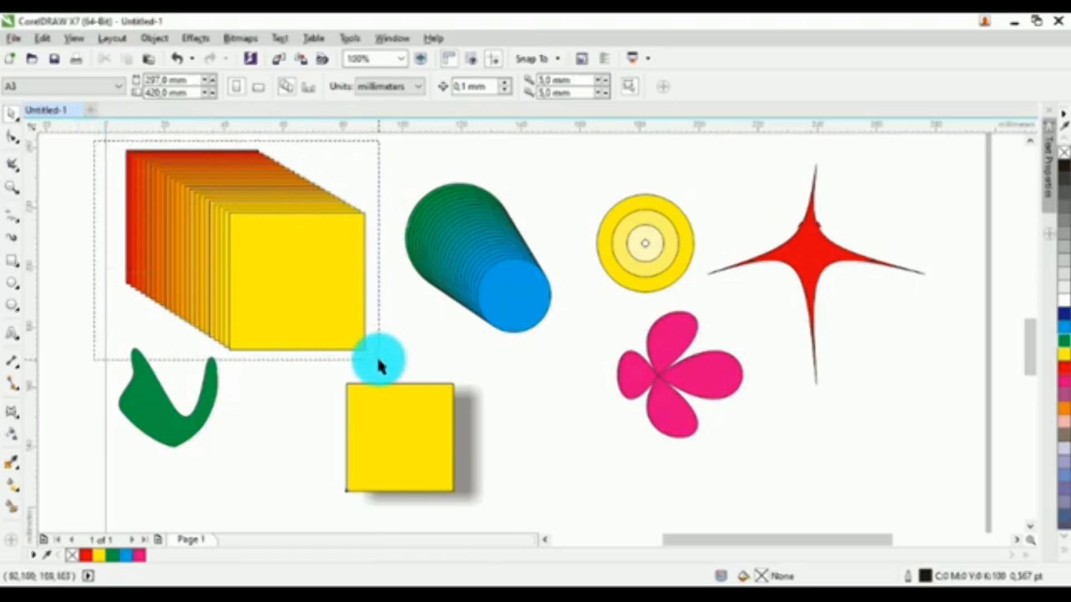
{"action": "left_click_drag", "start_coordinate": [379, 366], "coordinate": [371, 359]}
{"action": "left_click", "coordinate": [85, 223]}
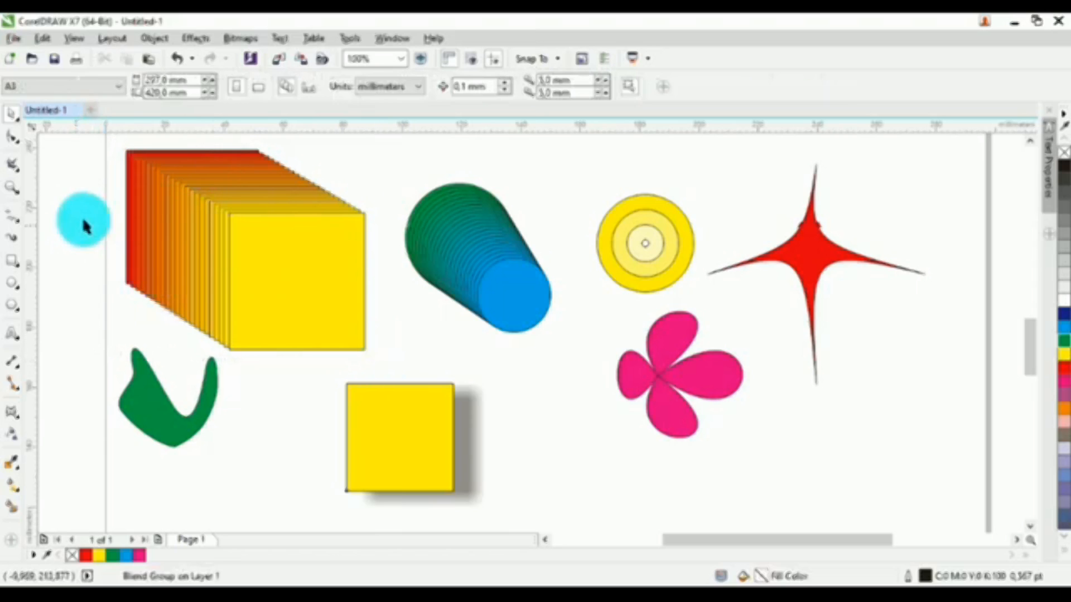
{"action": "left_click", "coordinate": [248, 254]}
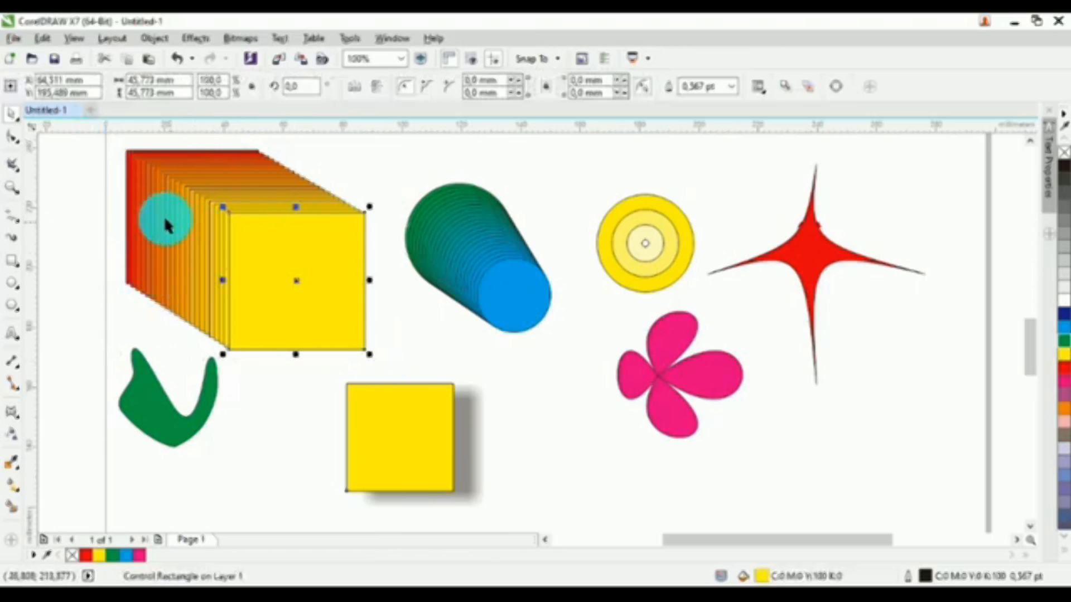
{"action": "left_click", "coordinate": [131, 190]}
{"action": "left_click", "coordinate": [95, 222]}
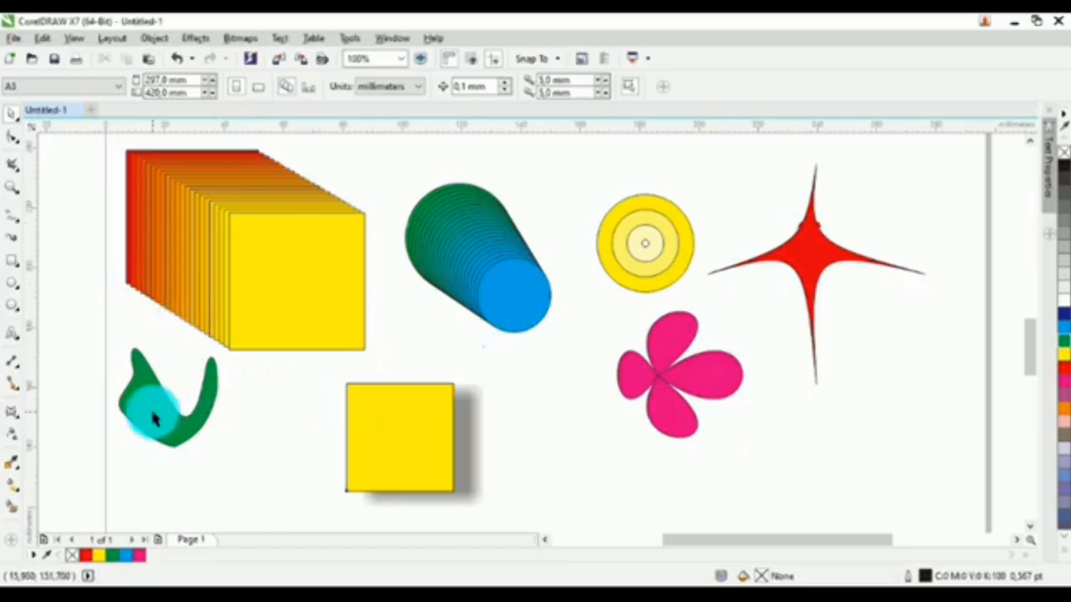
- Draw a square about 34.7 mm wide in the empty area below the red star and fill it orange
{"action": "left_click", "coordinate": [10, 264]}
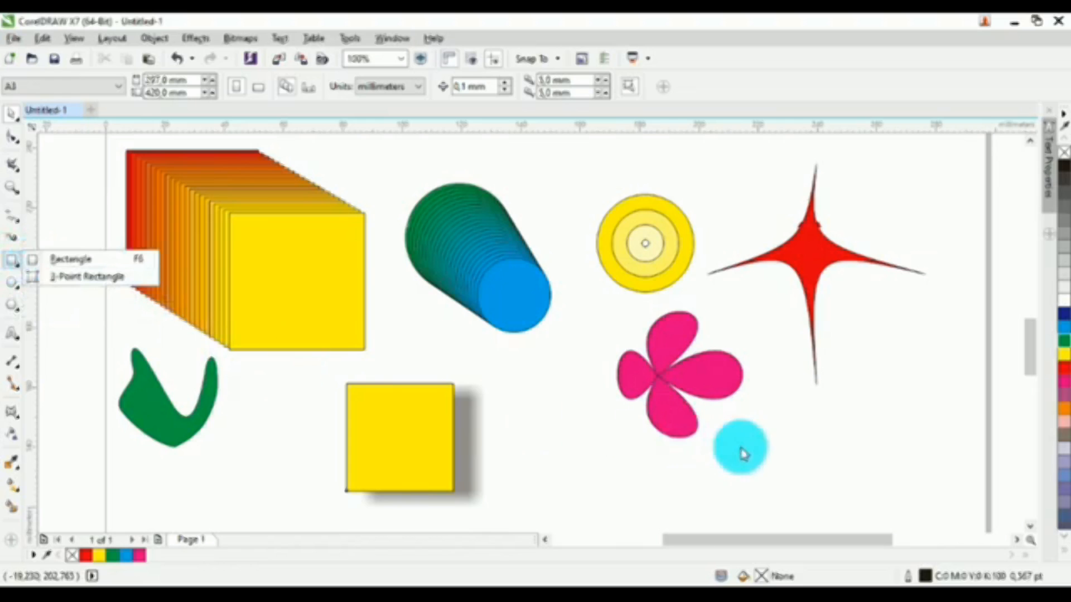
{"action": "left_click", "coordinate": [792, 434]}
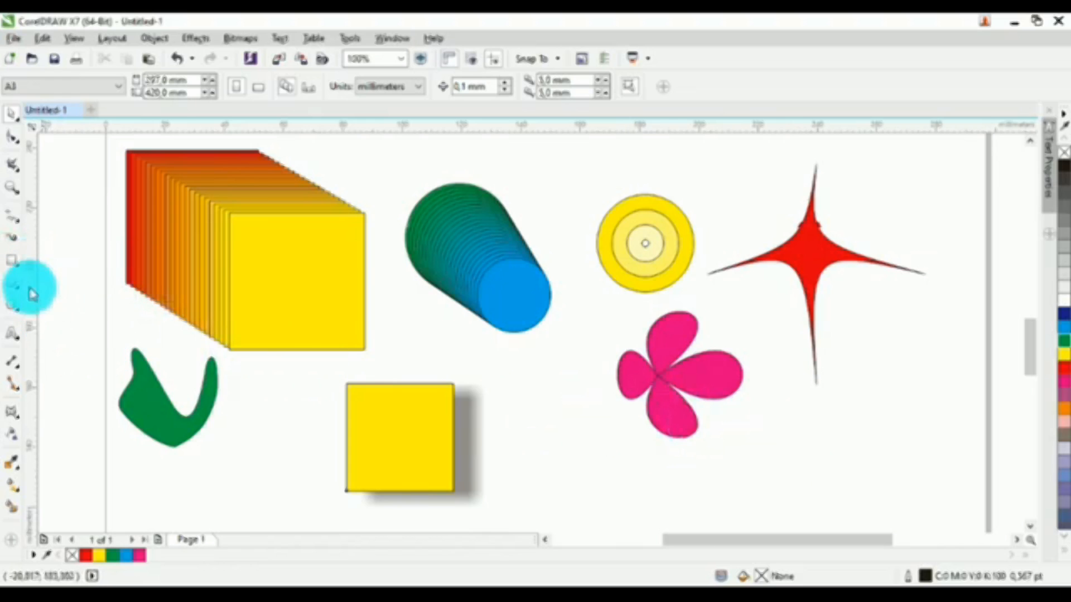
{"action": "left_click", "coordinate": [14, 265]}
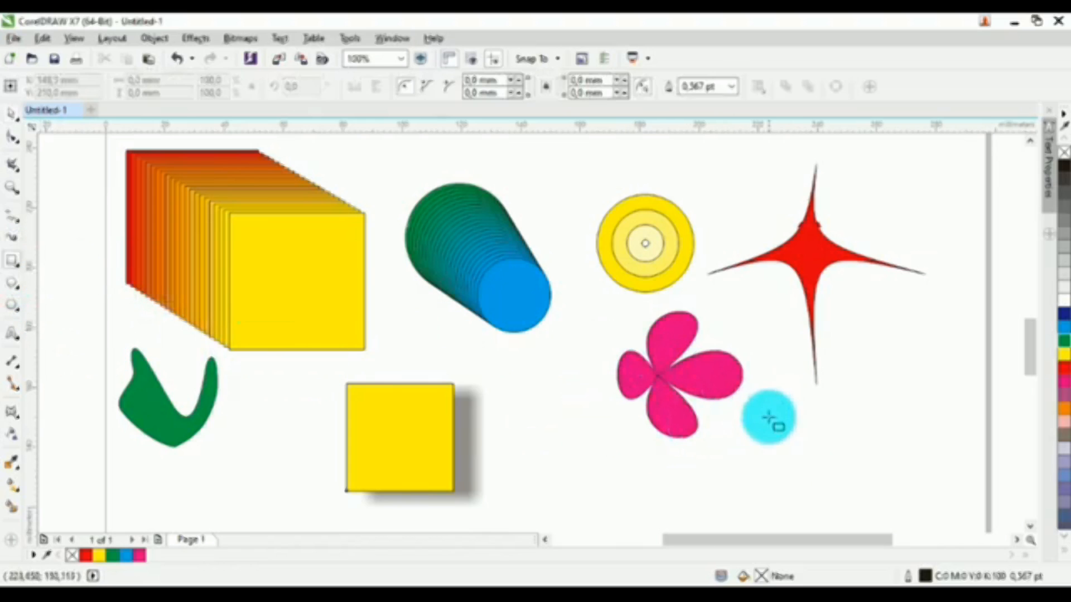
{"action": "left_click_drag", "start_coordinate": [774, 401], "coordinate": [879, 493]}
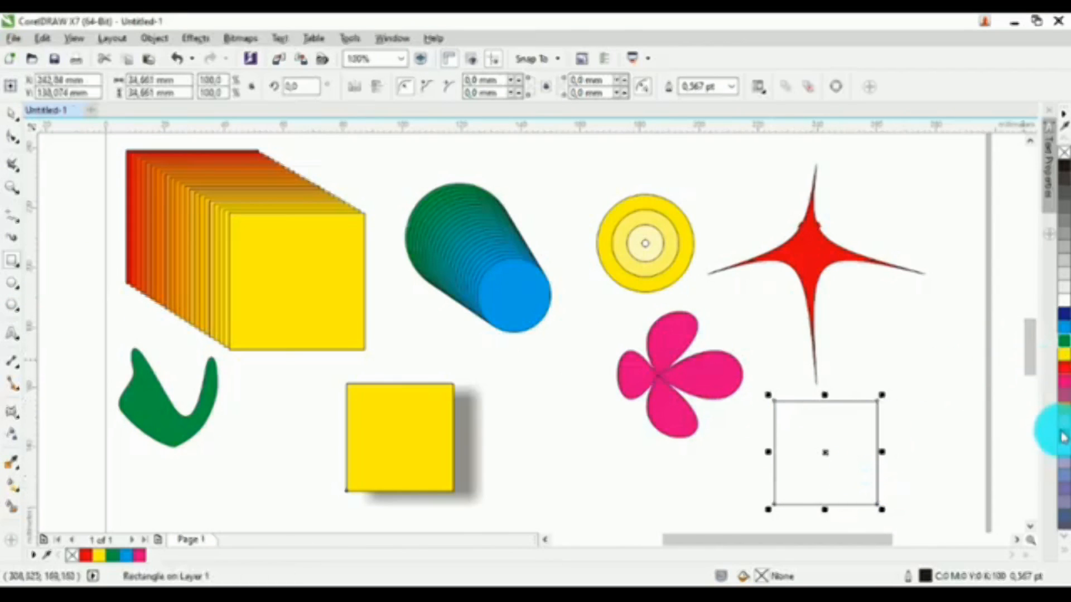
{"action": "left_click", "coordinate": [1064, 411]}
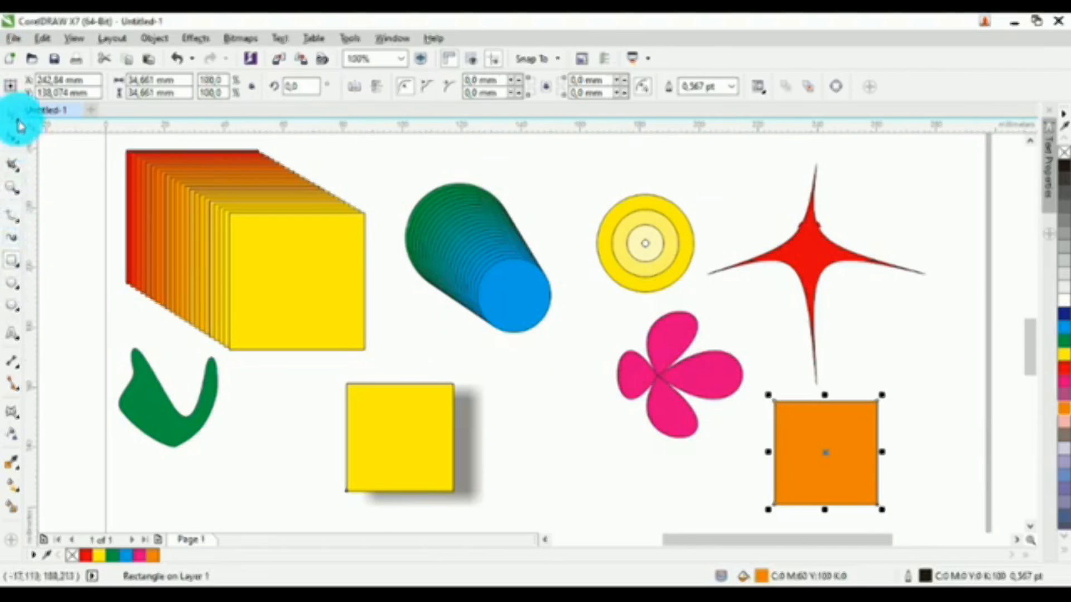
- Extrude the orange square to its right with the Extrude tool, giving it a shallow 3D side, and leave it deselected
{"action": "left_click", "coordinate": [12, 413]}
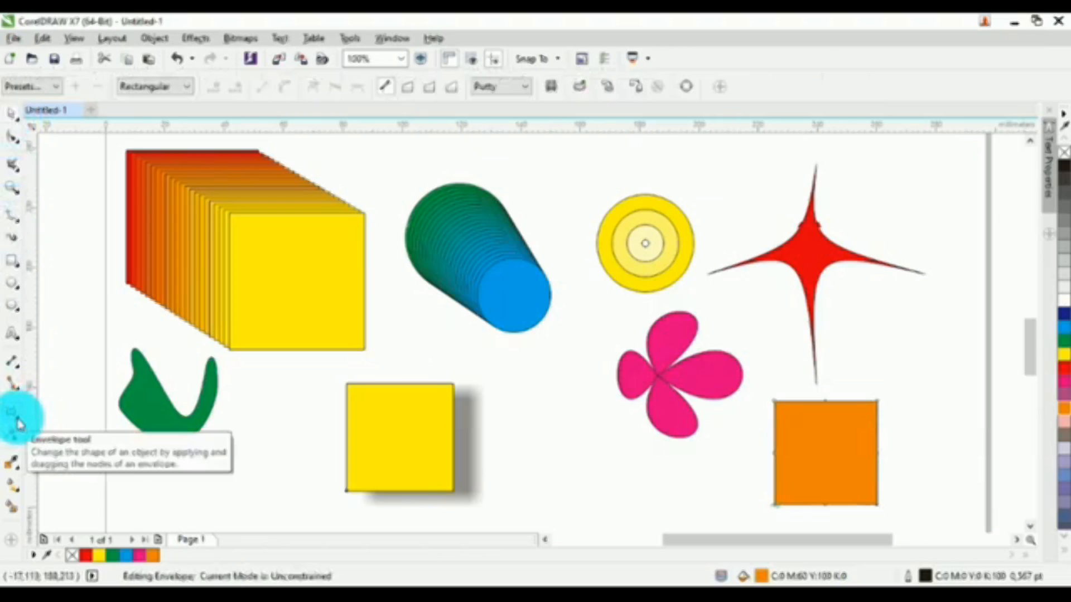
{"action": "left_click", "coordinate": [19, 423]}
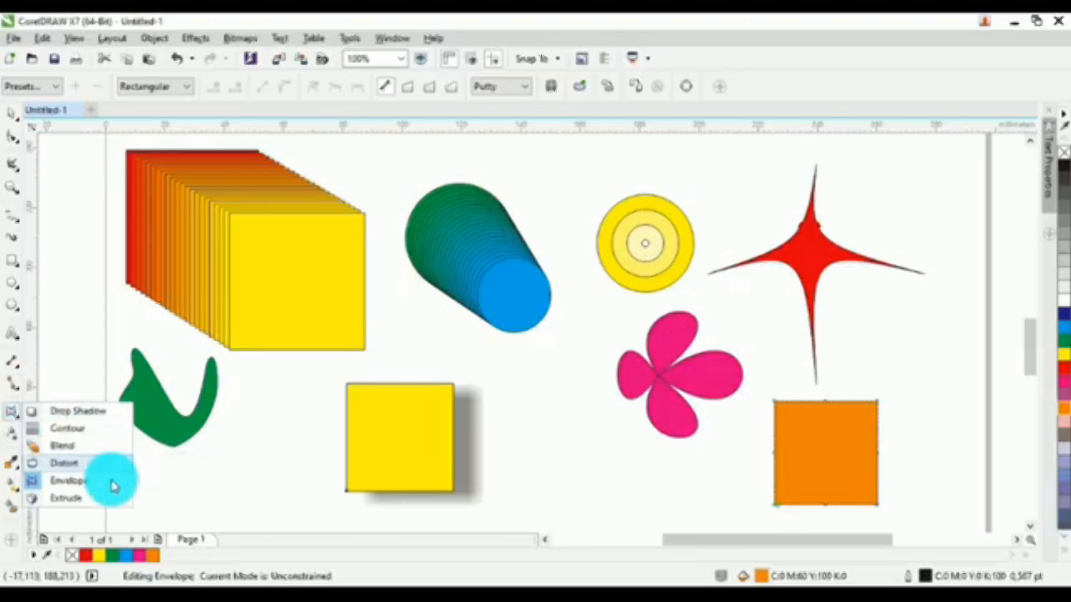
{"action": "left_click", "coordinate": [62, 499]}
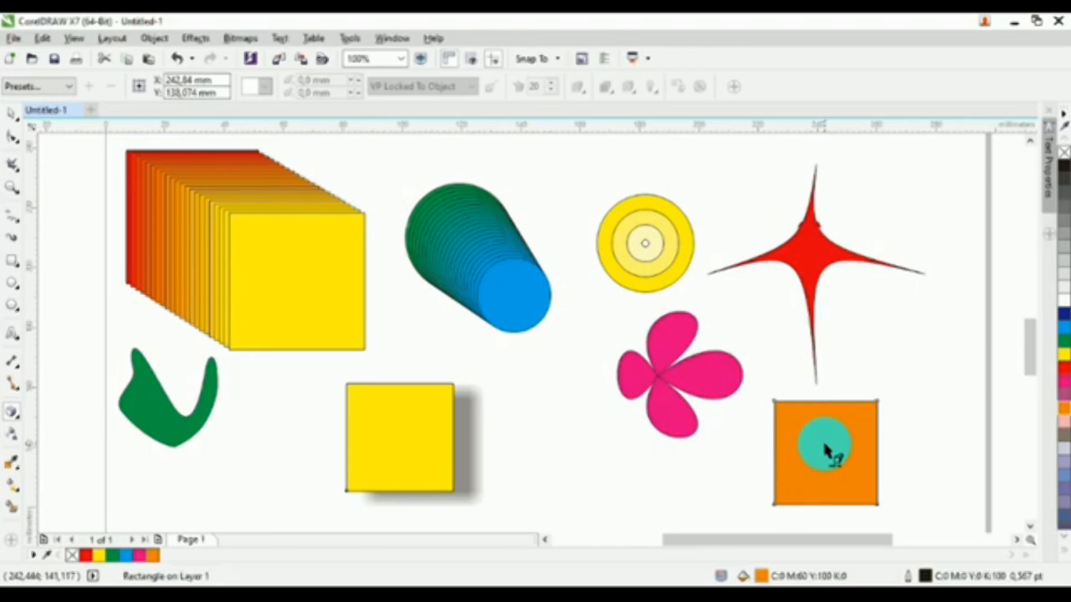
{"action": "left_click_drag", "start_coordinate": [834, 445], "coordinate": [947, 457]}
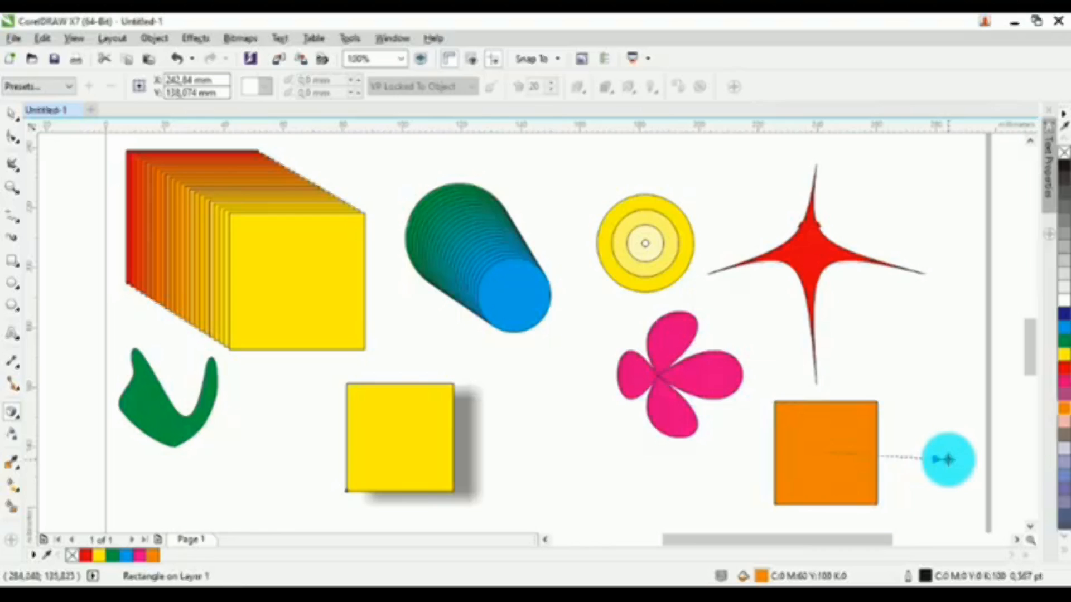
{"action": "left_click", "coordinate": [14, 118]}
{"action": "left_click", "coordinate": [661, 482]}
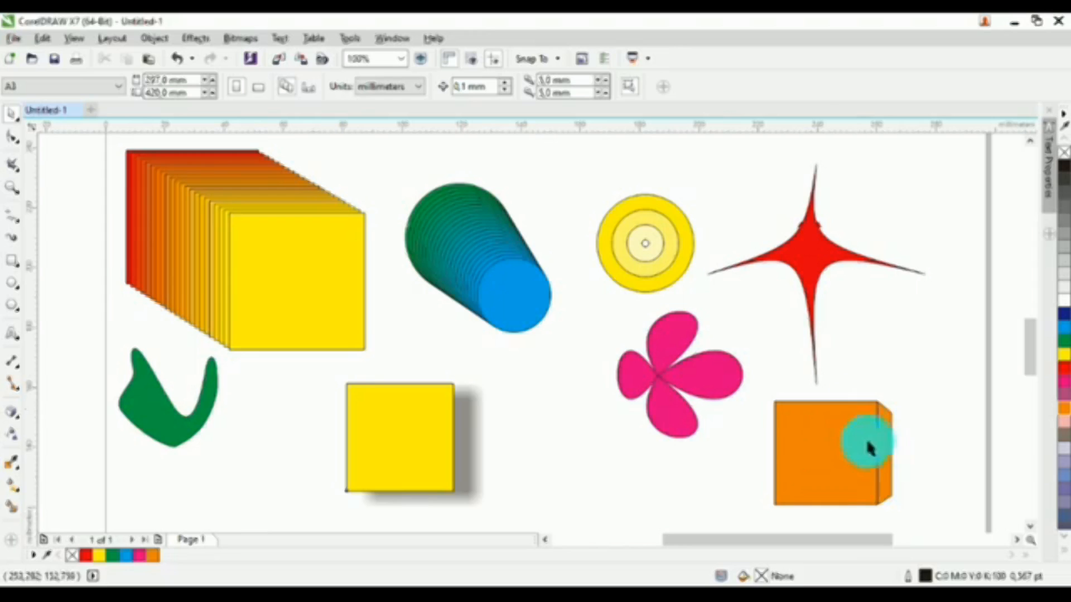
{"action": "left_click", "coordinate": [834, 454]}
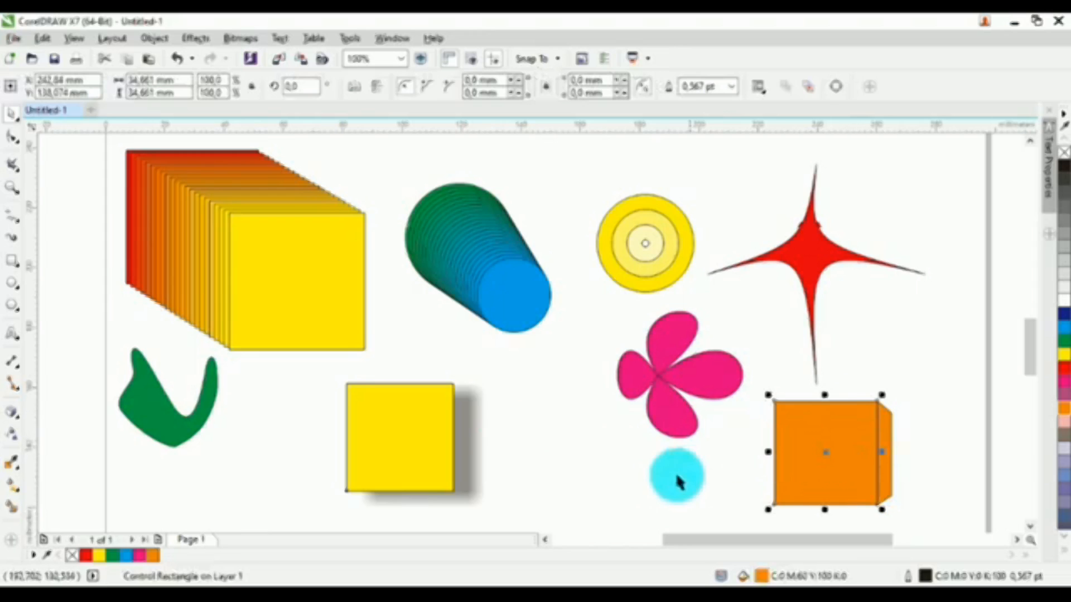
{"action": "left_click", "coordinate": [692, 479]}
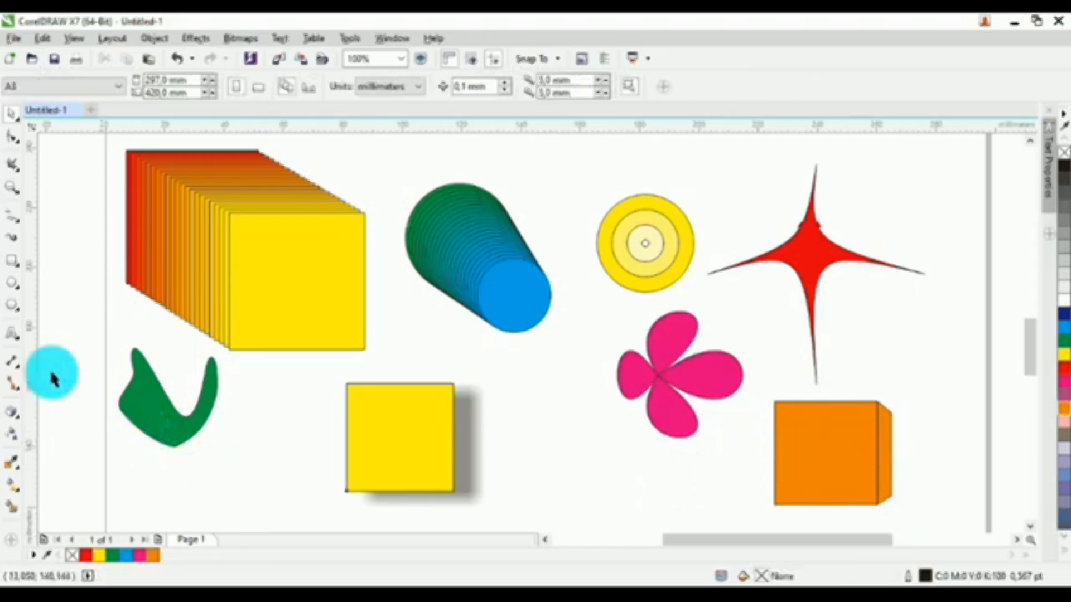
- Draw a circle about 34.9 mm in diameter between the shadowed yellow square and the orange box, and fill it yellow
{"action": "left_click", "coordinate": [12, 284]}
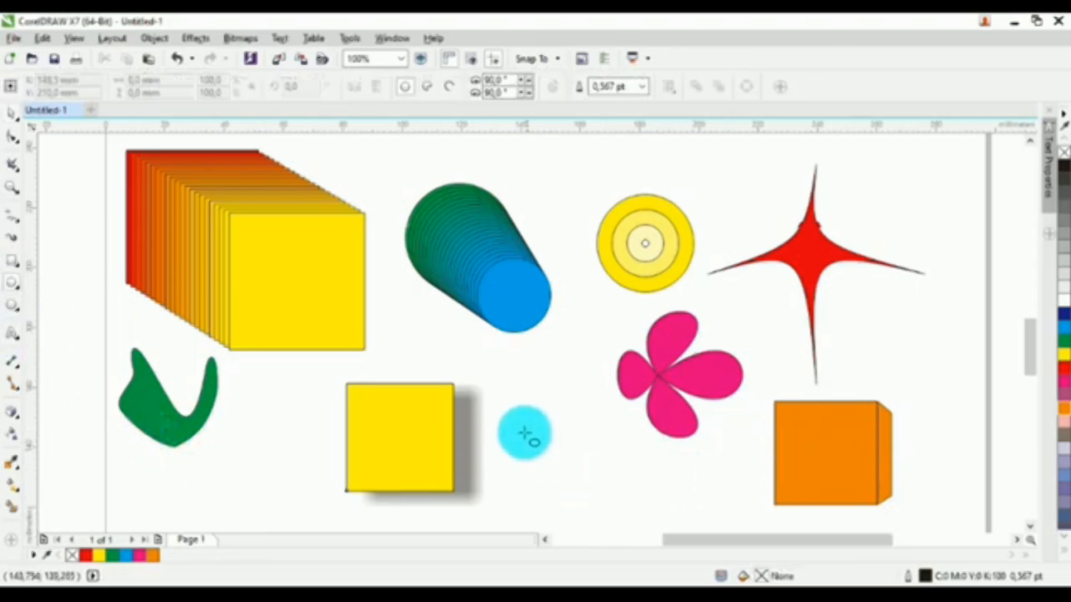
{"action": "left_click_drag", "start_coordinate": [522, 431], "coordinate": [620, 494]}
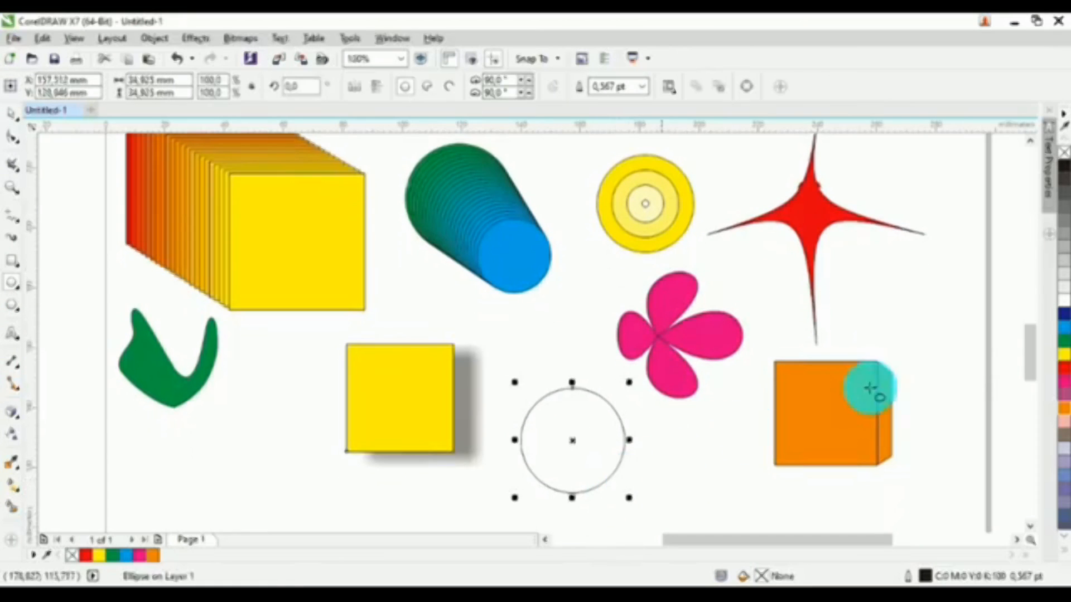
{"action": "left_click", "coordinate": [1065, 360]}
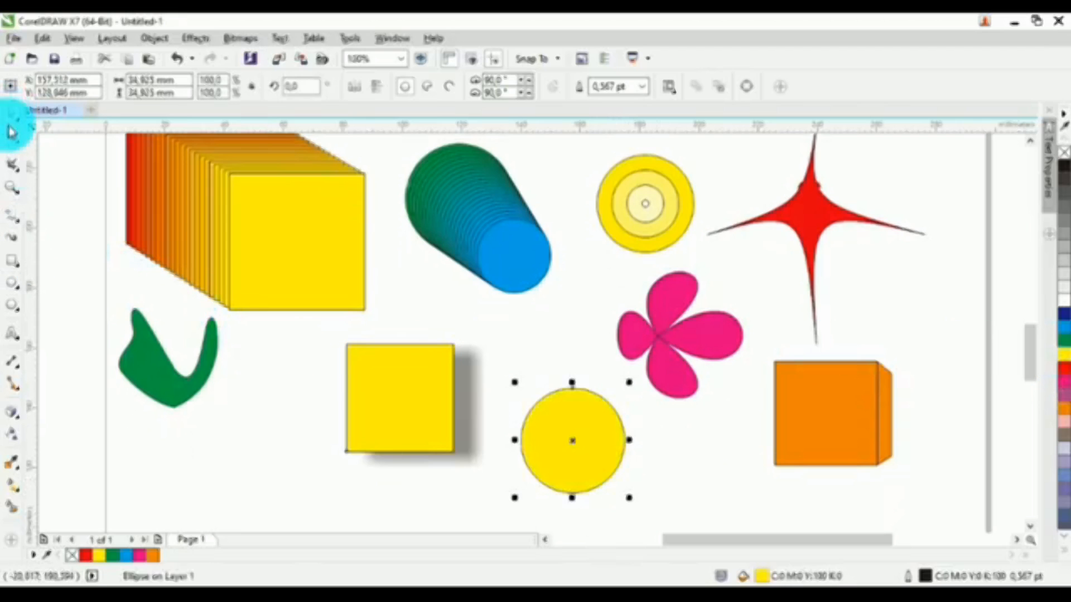
- Extrude the new yellow circle far to the right and slightly downward so it forms a cylinder, and deselect it
{"action": "left_click", "coordinate": [19, 422]}
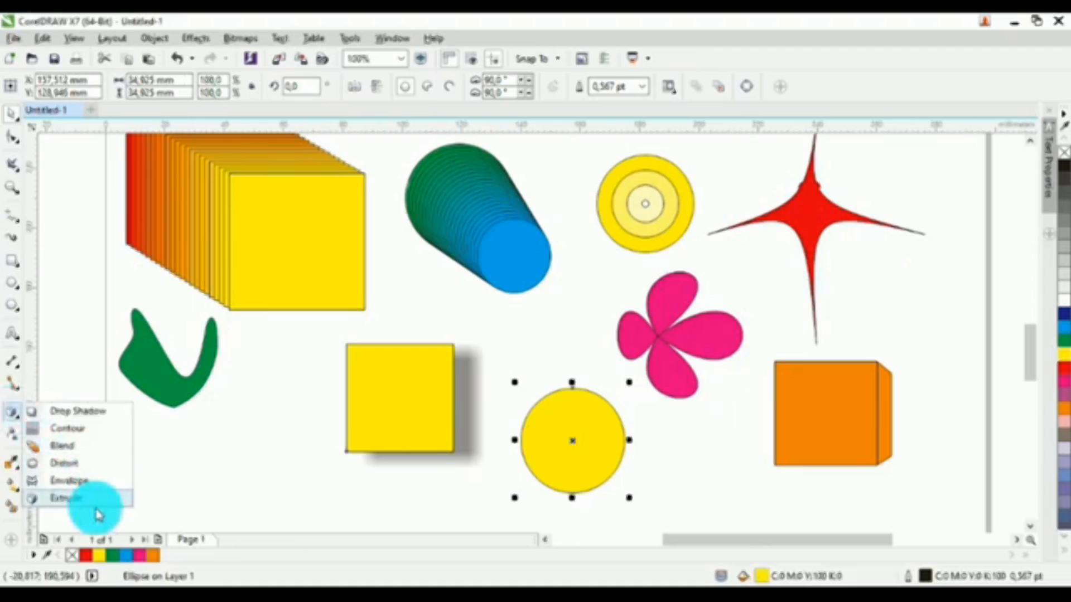
{"action": "left_click", "coordinate": [65, 498]}
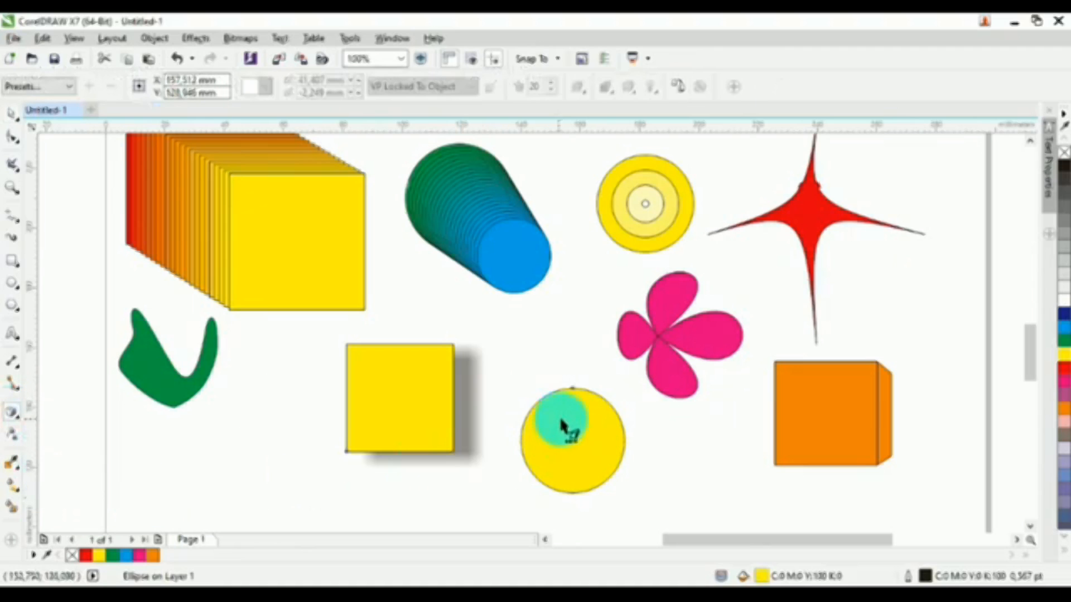
{"action": "left_click_drag", "start_coordinate": [561, 419], "coordinate": [999, 491]}
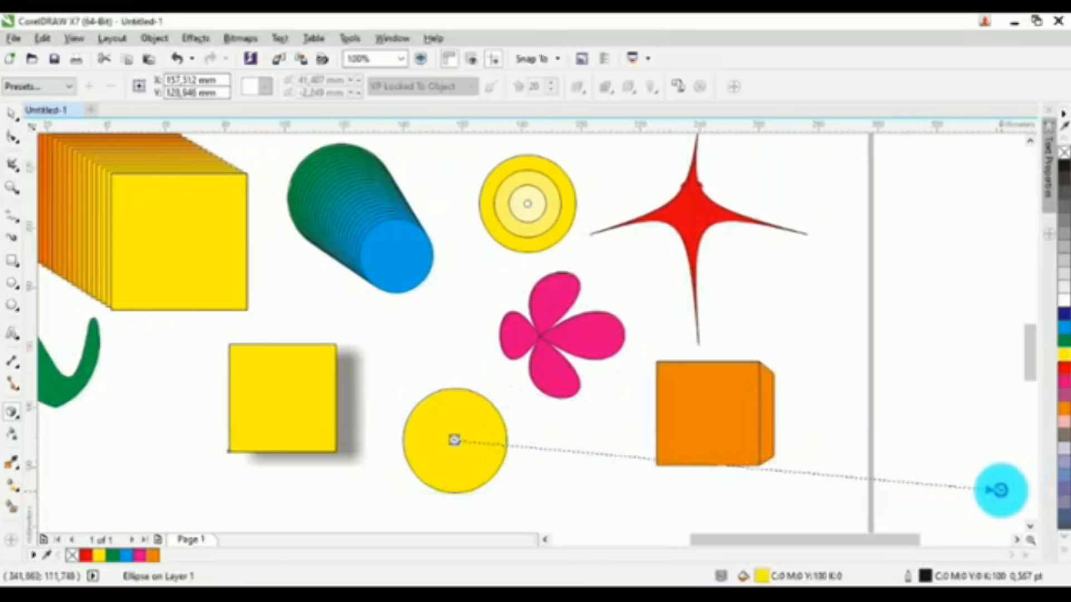
{"action": "left_click_drag", "start_coordinate": [1028, 359], "coordinate": [1028, 370]}
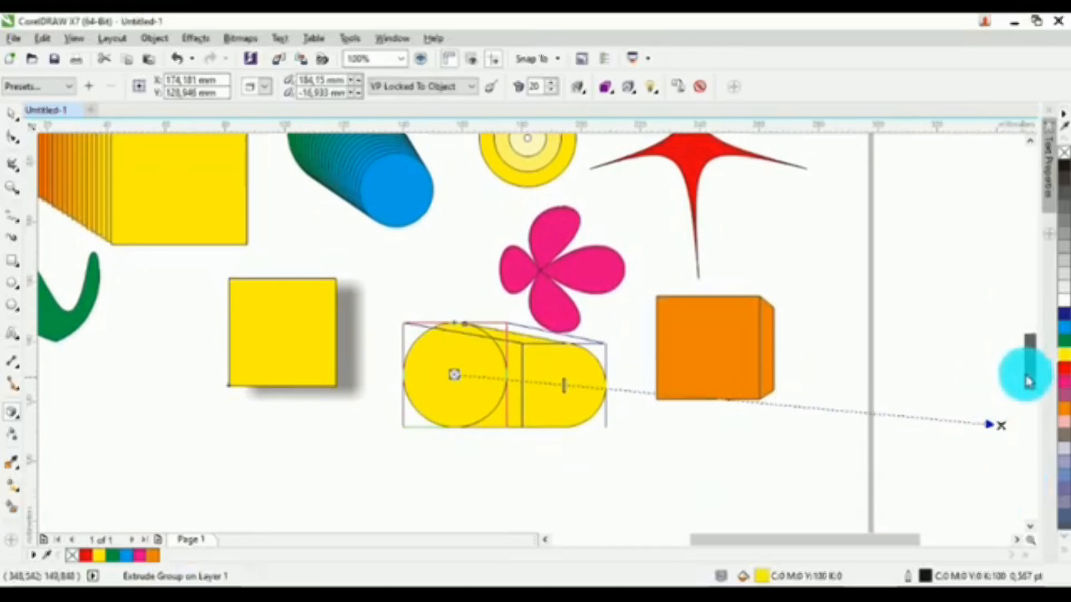
{"action": "left_click", "coordinate": [12, 114]}
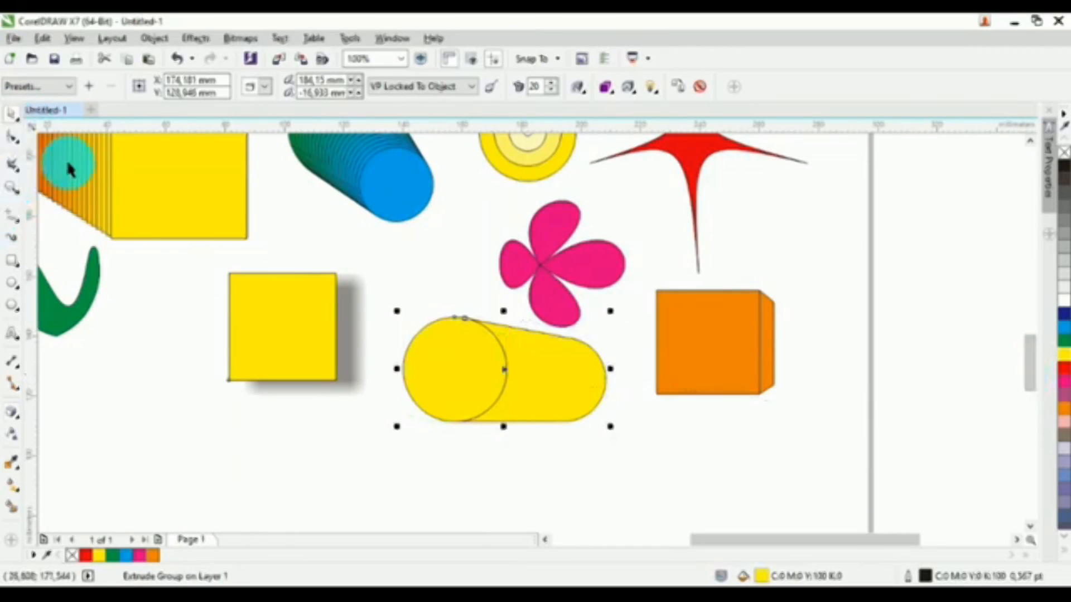
{"action": "left_click", "coordinate": [530, 467]}
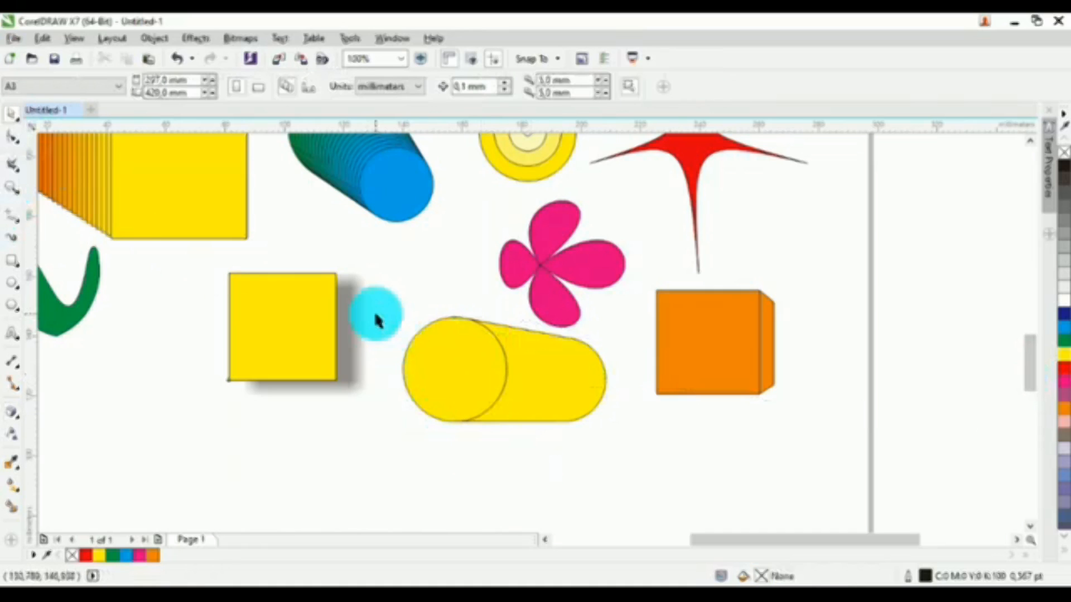
- Move the shadowed yellow square left and the yellow cylinder left to about X 138 mm, Y 126 mm, leaving both deselected
{"action": "left_click_drag", "start_coordinate": [370, 308], "coordinate": [244, 337]}
{"action": "left_click_drag", "start_coordinate": [353, 301], "coordinate": [615, 461]}
{"action": "left_click_drag", "start_coordinate": [535, 402], "coordinate": [428, 412]}
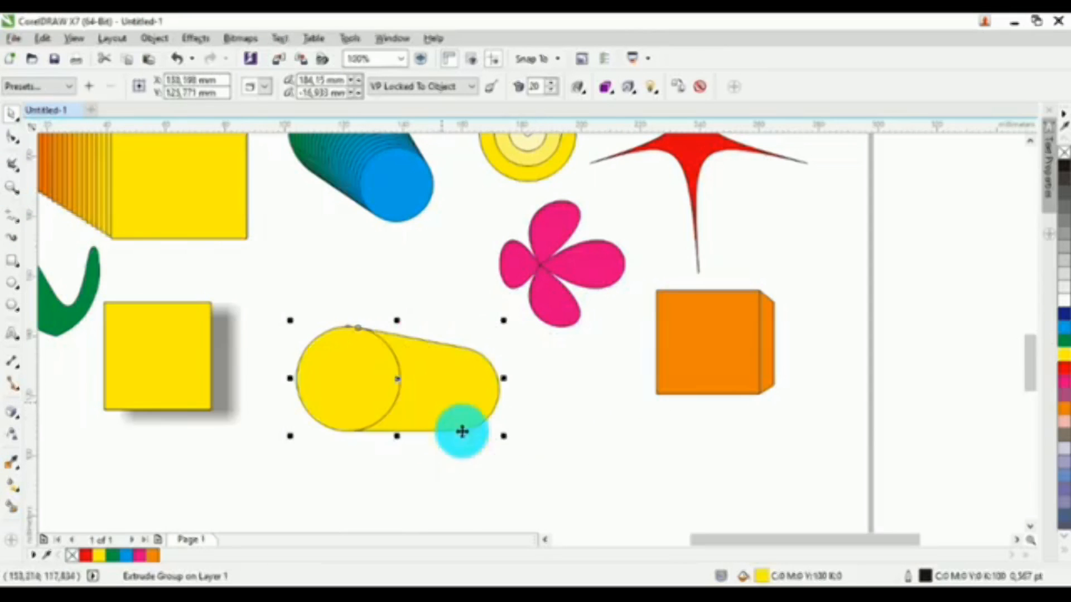
{"action": "left_click_drag", "start_coordinate": [547, 481], "coordinate": [273, 323]}
{"action": "left_click", "coordinate": [559, 444]}
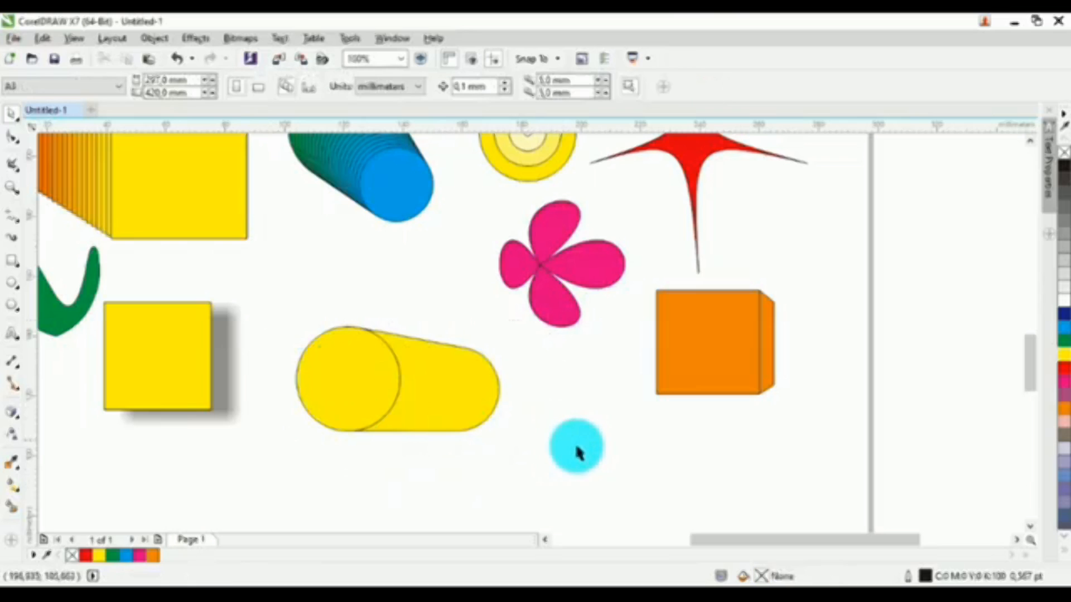
{"action": "left_click_drag", "start_coordinate": [564, 455], "coordinate": [270, 318]}
{"action": "left_click", "coordinate": [613, 439]}
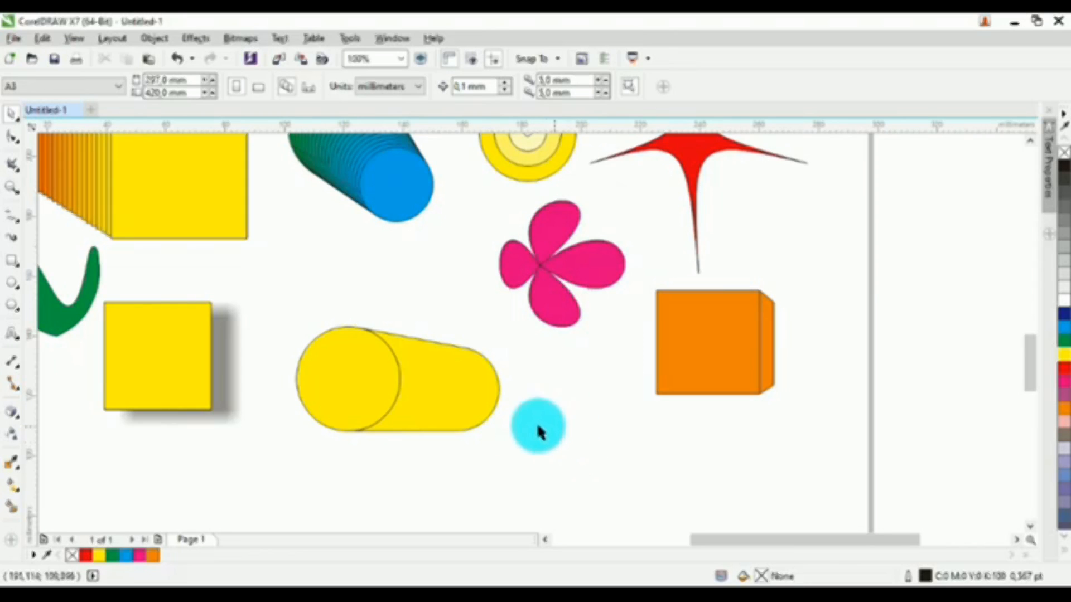
- Move the yellow cylinder up to about X 129 mm, Y 154 mm, and the orange box up and right beside the red star
{"action": "left_click_drag", "start_coordinate": [431, 392], "coordinate": [401, 308]}
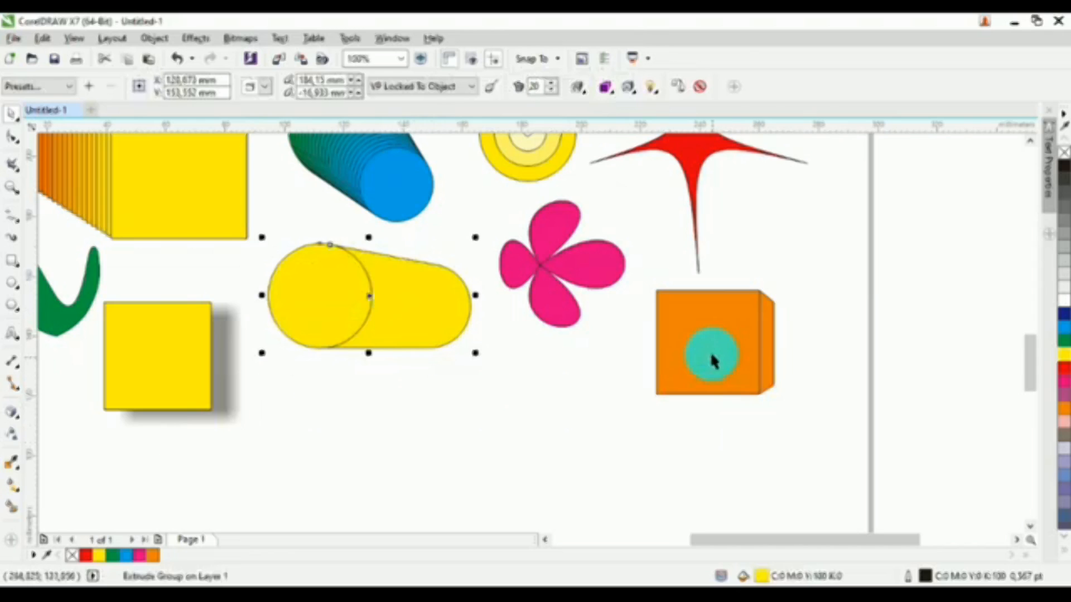
{"action": "left_click_drag", "start_coordinate": [710, 357], "coordinate": [789, 269]}
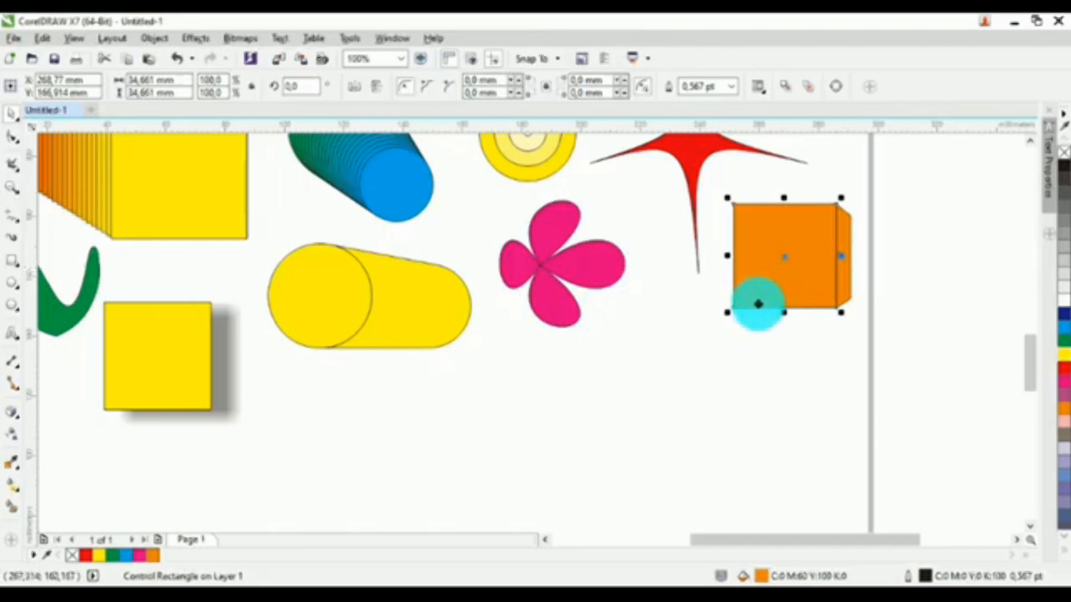
{"action": "left_click", "coordinate": [605, 422]}
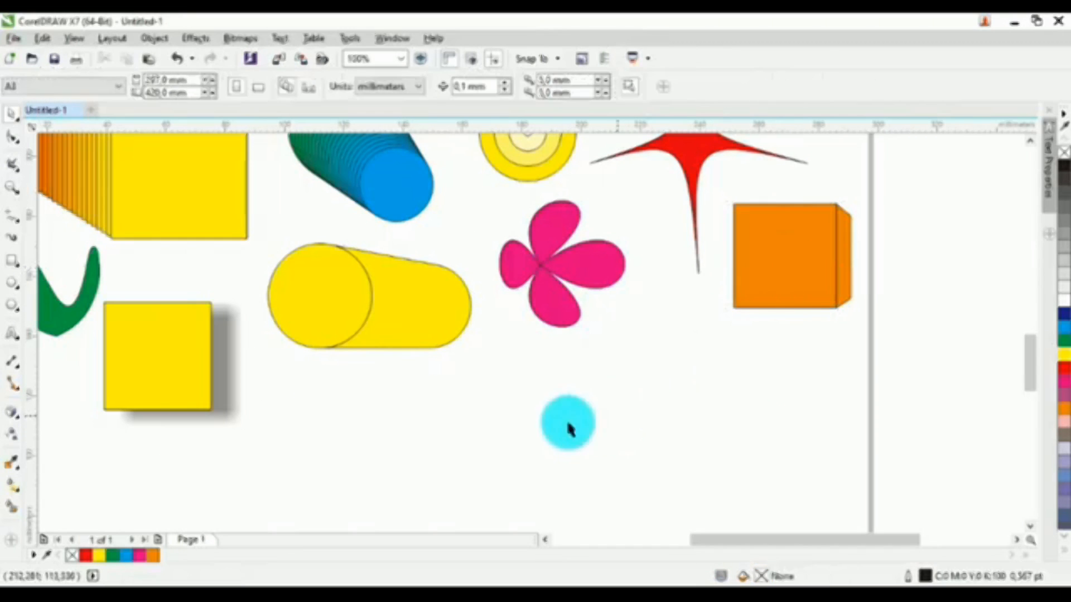
- Draw a circle about 28.8 mm wide and 27.8 mm high beneath the pink flower and fill it red
{"action": "left_click", "coordinate": [12, 286]}
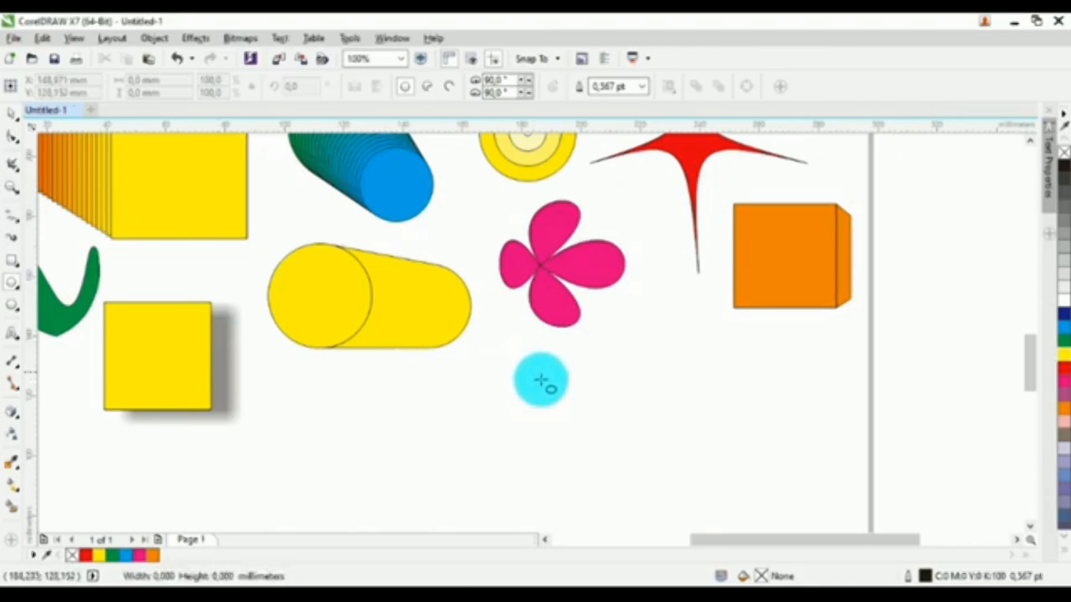
{"action": "left_click_drag", "start_coordinate": [533, 372], "coordinate": [619, 456]}
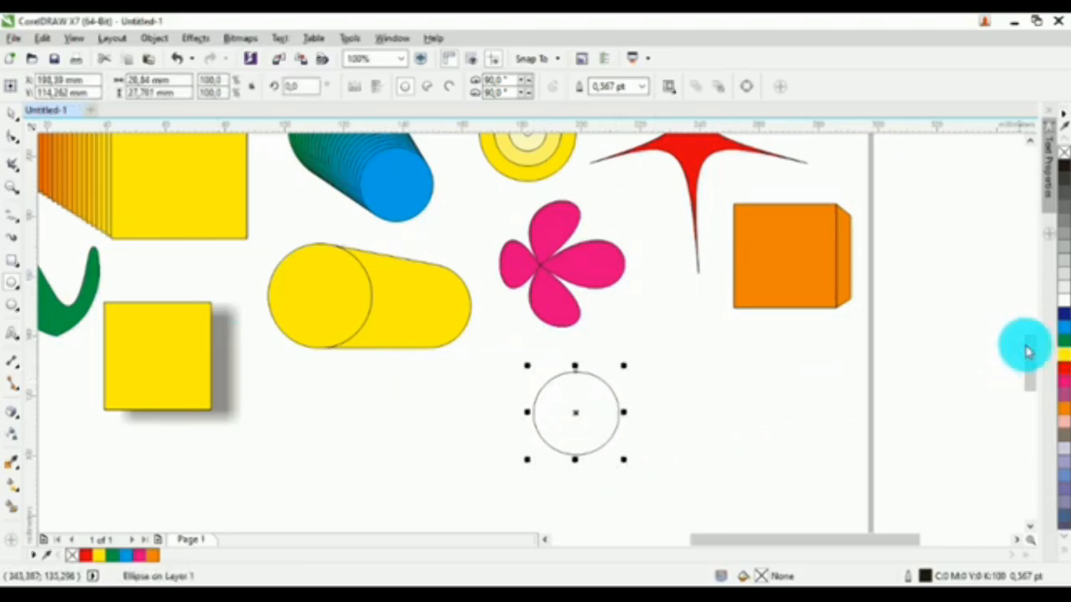
{"action": "left_click", "coordinate": [1064, 369]}
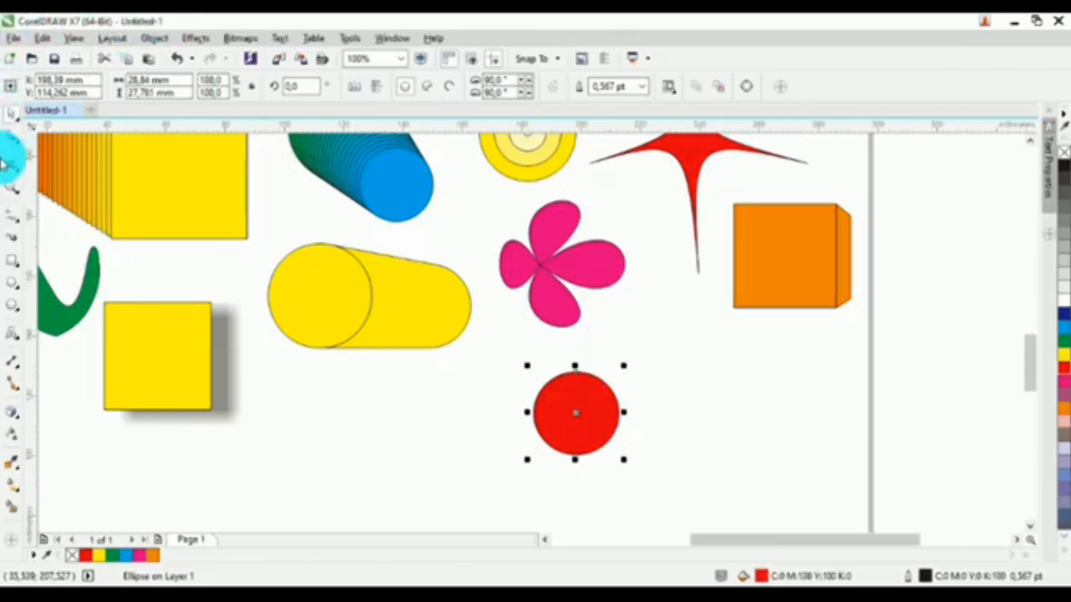
- Apply a linear transparency to the red circle, fading from solid at its left side to transparent at the lower right, and deselect it
{"action": "left_click", "coordinate": [14, 439]}
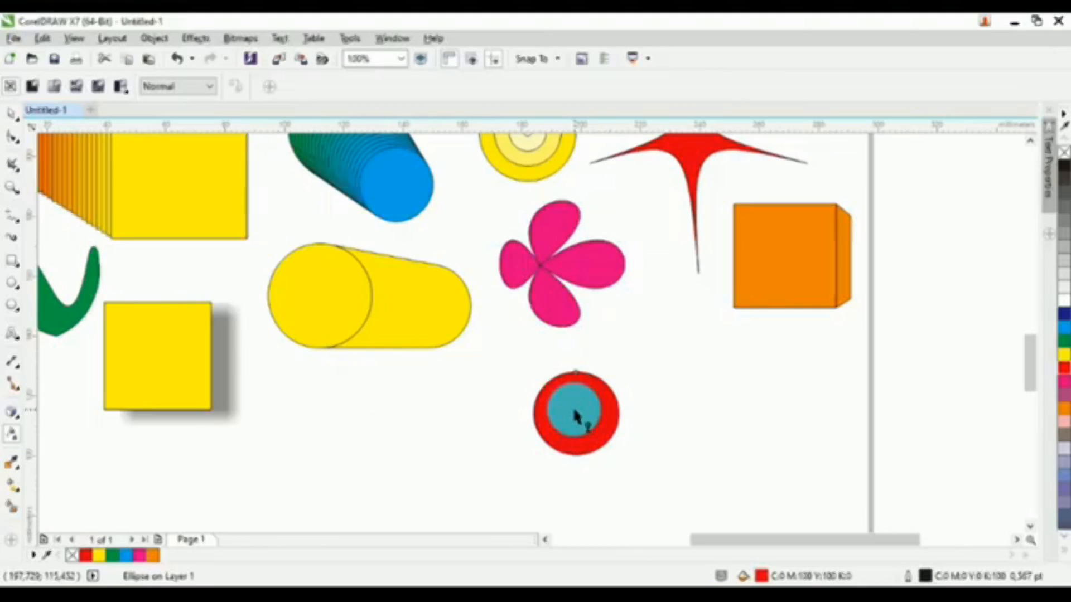
{"action": "left_click_drag", "start_coordinate": [575, 410], "coordinate": [621, 439]}
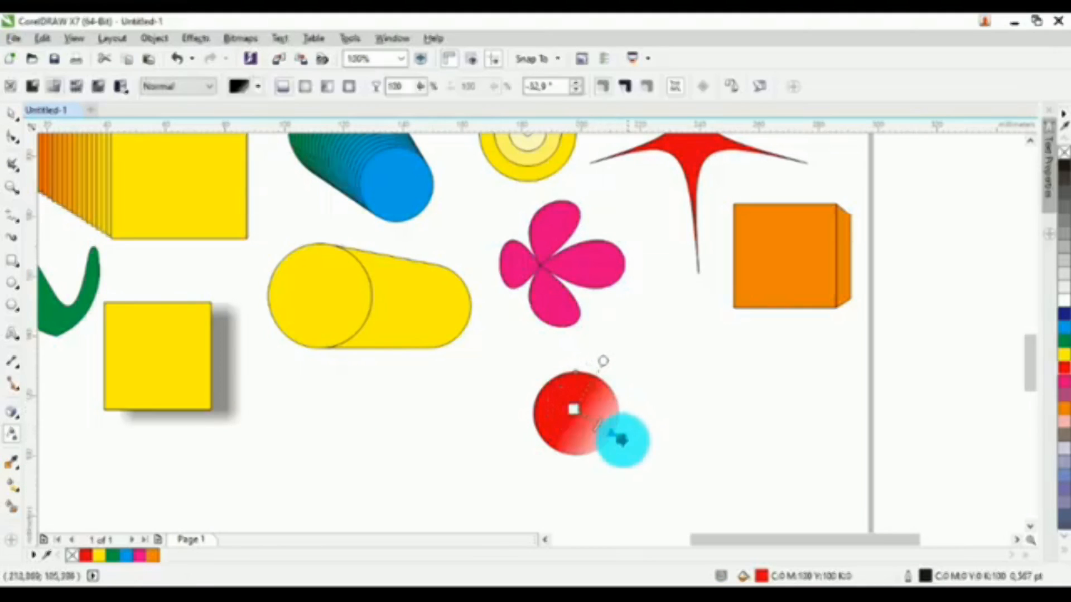
{"action": "left_click_drag", "start_coordinate": [565, 413], "coordinate": [555, 415]}
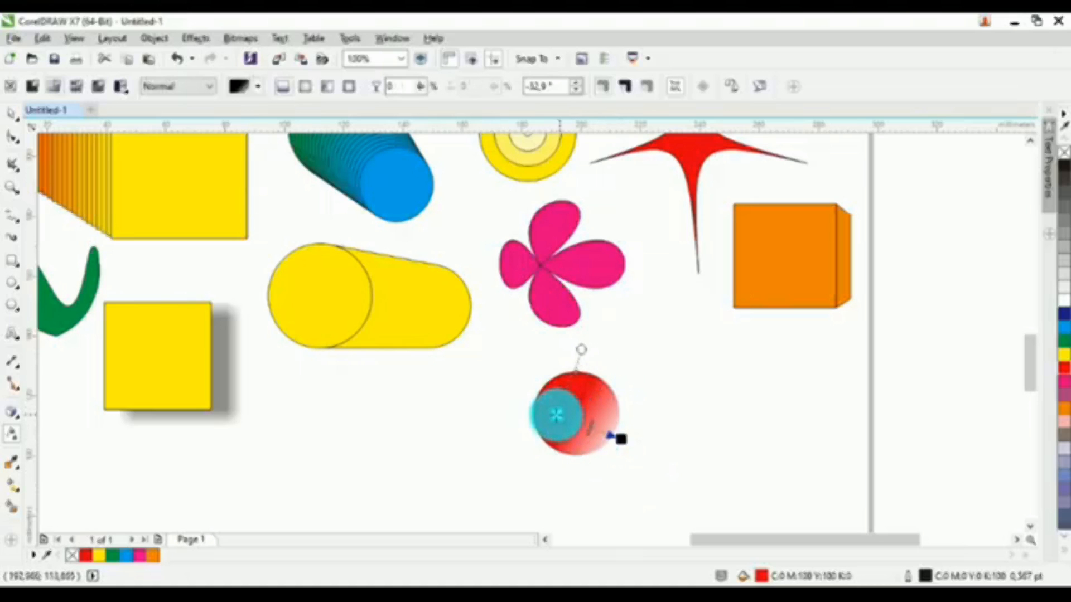
{"action": "left_click", "coordinate": [15, 117]}
{"action": "left_click_drag", "start_coordinate": [486, 378], "coordinate": [672, 487]}
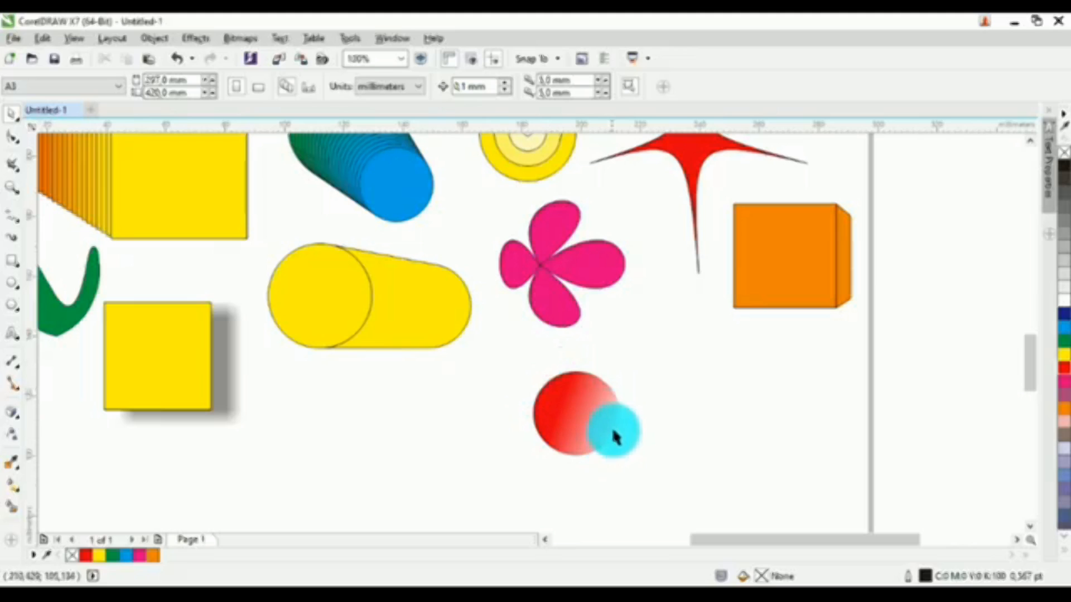
{"action": "left_click_drag", "start_coordinate": [612, 430], "coordinate": [658, 398]}
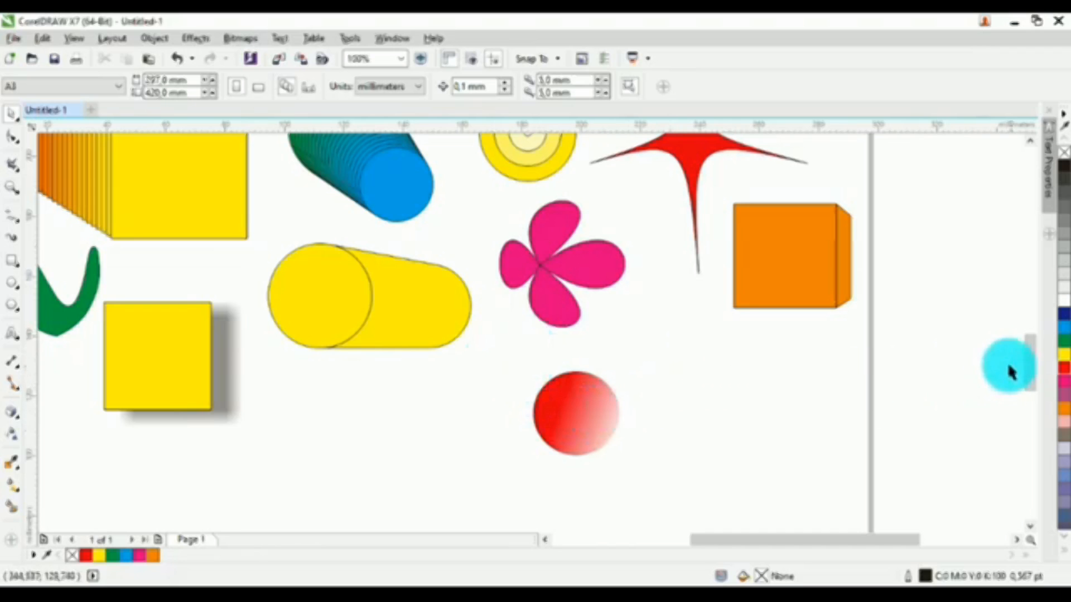
- Move the transparent red circle beside the shadowed yellow square, just below the yellow cylinder, at about X 98 mm, Y 122 mm
{"action": "scroll", "coordinate": [1032, 375], "scroll_direction": "up", "scroll_amount": 3}
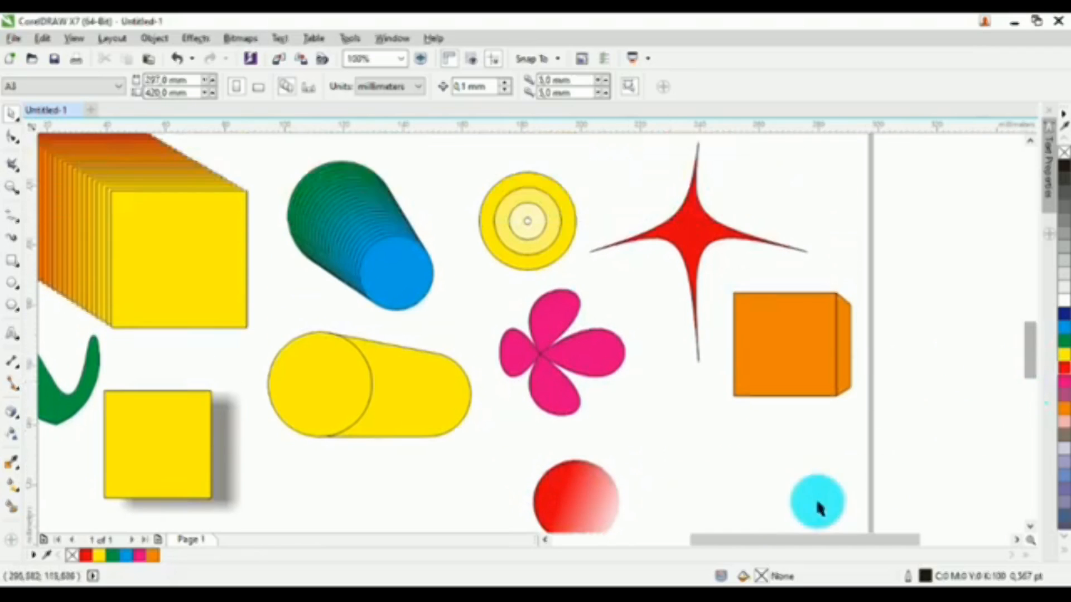
{"action": "left_click_drag", "start_coordinate": [796, 540], "coordinate": [759, 555]}
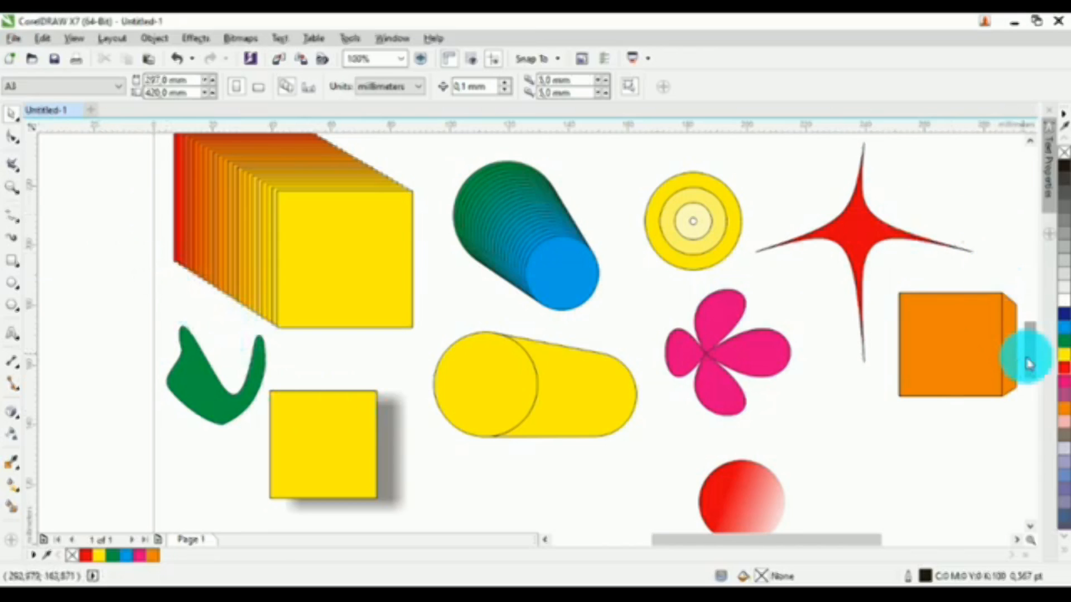
{"action": "scroll", "coordinate": [1029, 357], "scroll_direction": "up", "scroll_amount": 2}
{"action": "scroll", "coordinate": [1030, 356], "scroll_direction": "down", "scroll_amount": 2}
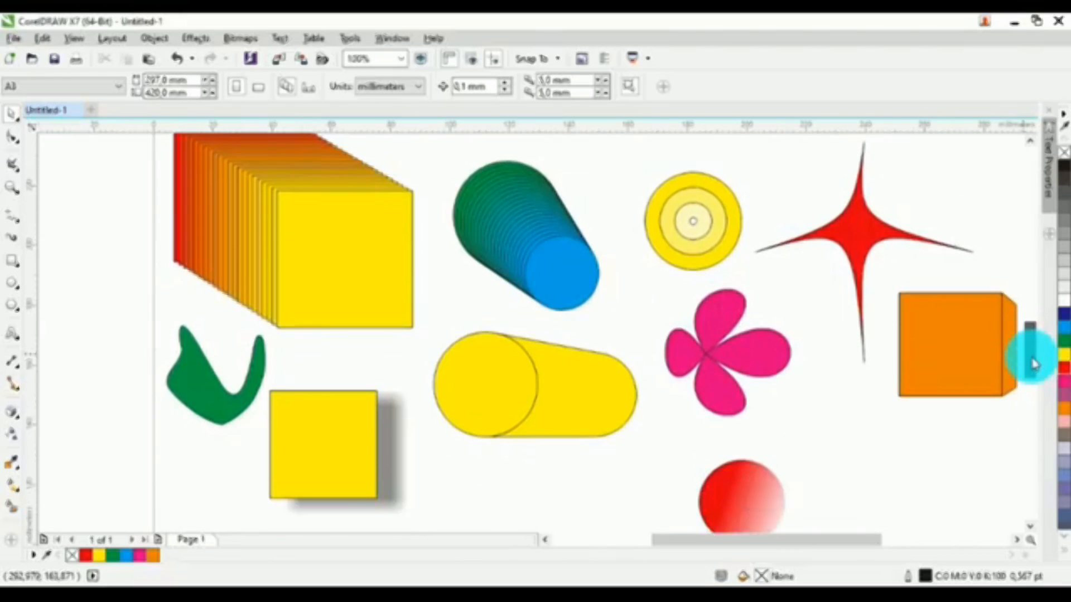
{"action": "left_click_drag", "start_coordinate": [718, 490], "coordinate": [426, 461]}
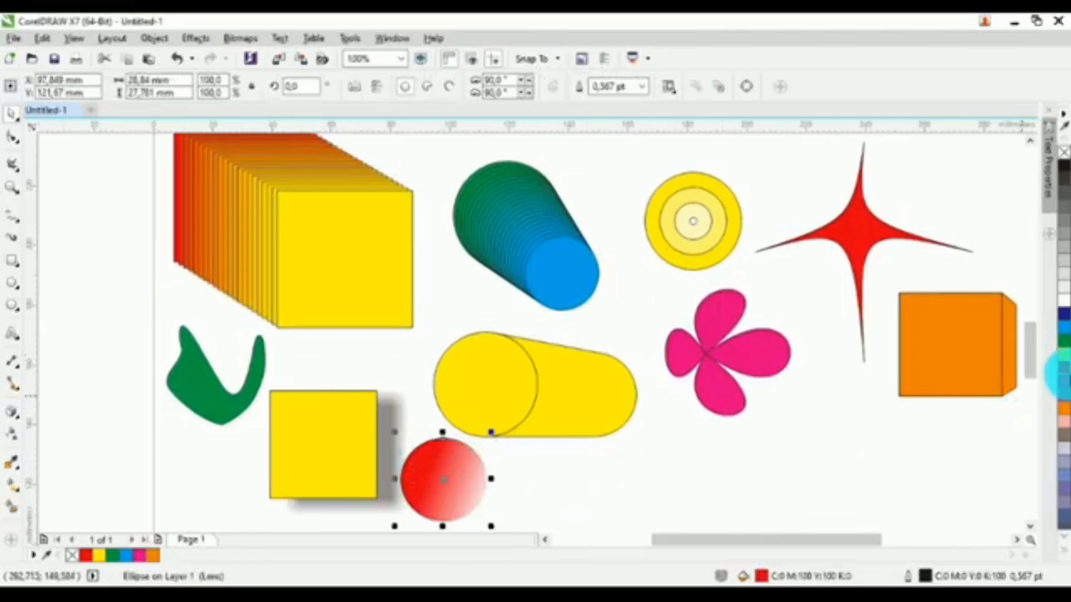
{"action": "scroll", "coordinate": [1043, 369], "scroll_direction": "up", "scroll_amount": 1}
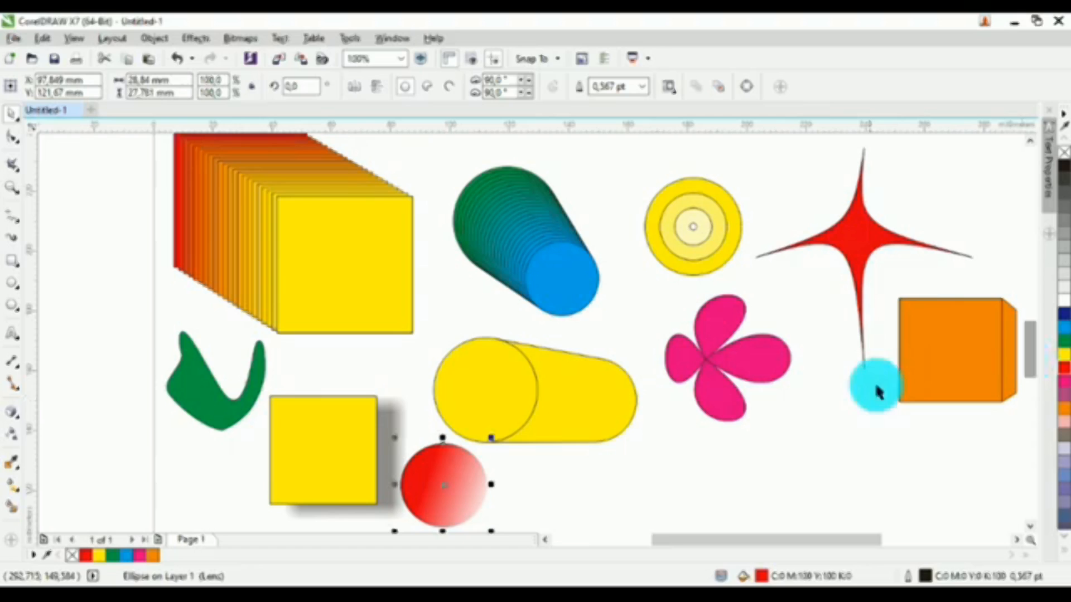
{"action": "left_click", "coordinate": [872, 449]}
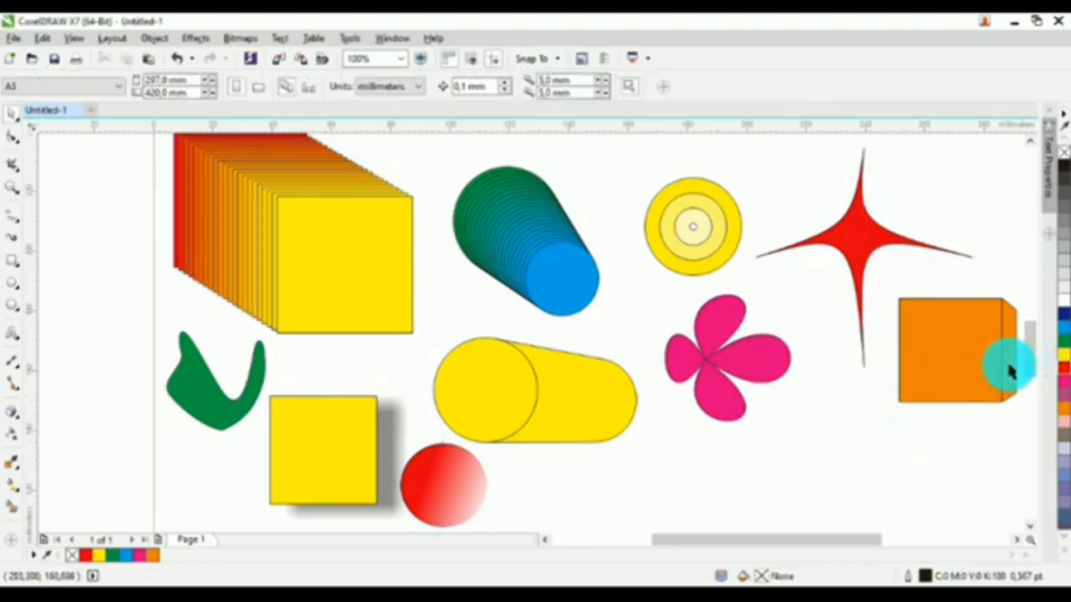
{"action": "mouse_move", "coordinate": [1029, 360]}
{"action": "left_mouse_down"}
{"action": "mouse_move", "coordinate": [1033, 347]}
{"action": "mouse_move", "coordinate": [1032, 360]}
{"action": "left_mouse_up"}
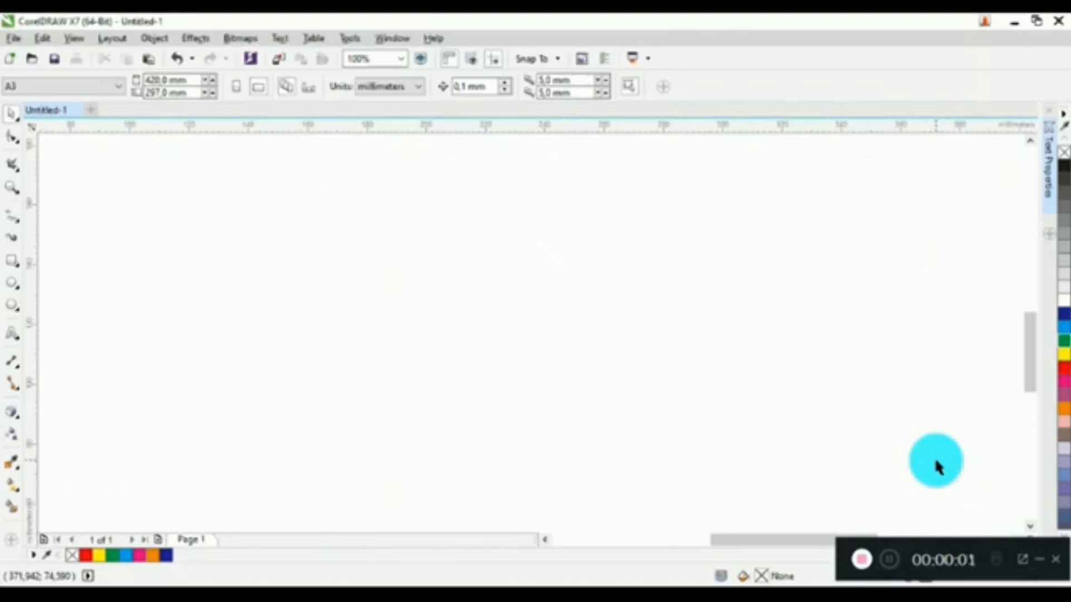
{"action": "left_click", "coordinate": [1039, 559]}
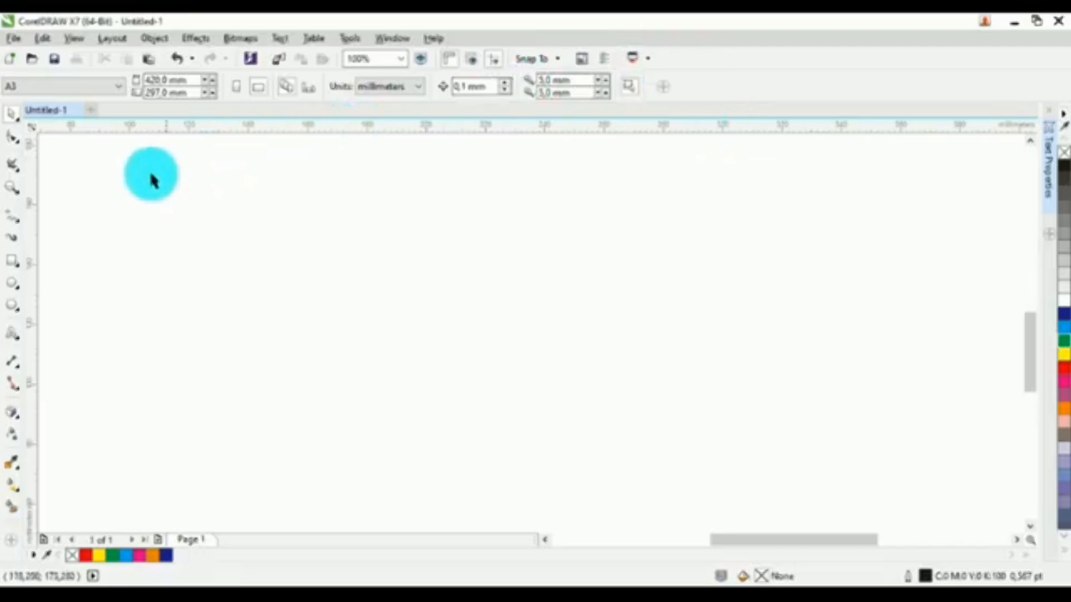
- Draw a rectangle about 46.8 mm wide and 43.1 mm high on the blank page and fill it yellow
{"action": "left_click", "coordinate": [9, 264]}
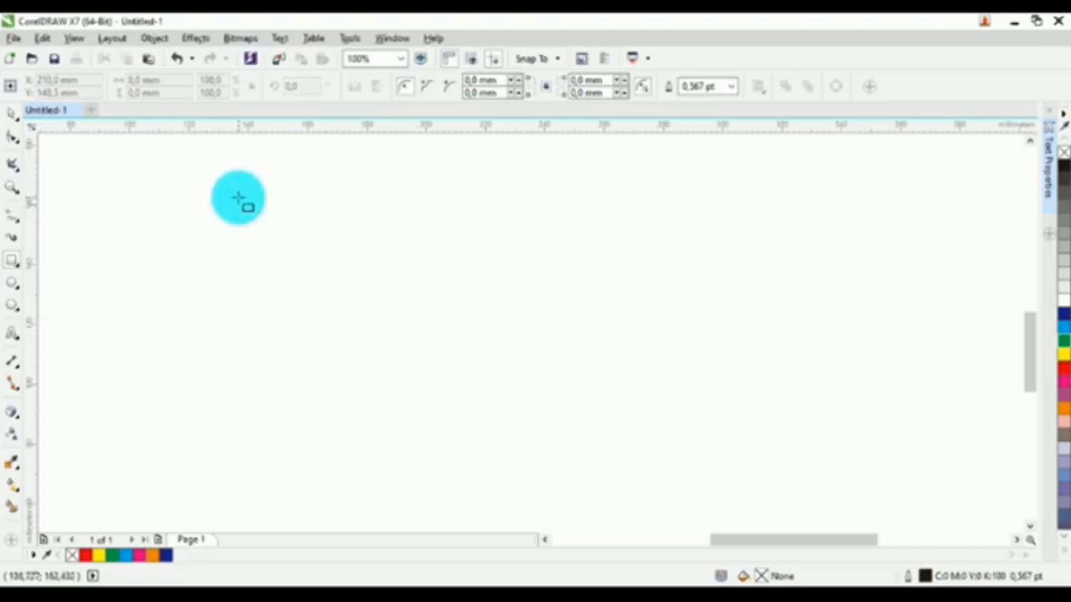
{"action": "mouse_move", "coordinate": [239, 194]}
{"action": "left_mouse_down"}
{"action": "mouse_move", "coordinate": [249, 219]}
{"action": "mouse_move", "coordinate": [377, 322]}
{"action": "left_mouse_up"}
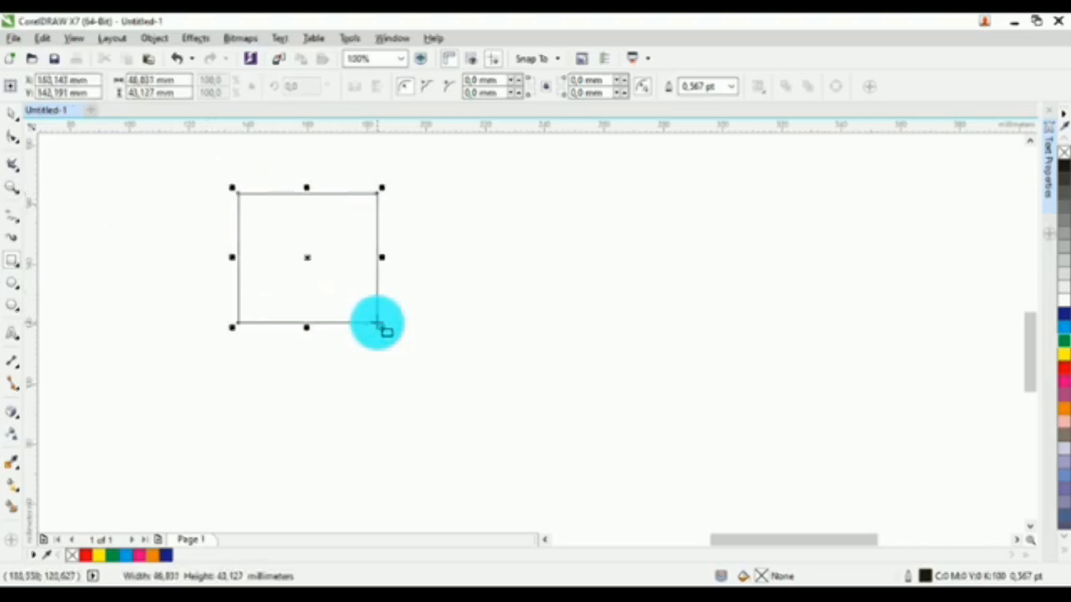
{"action": "left_click", "coordinate": [1064, 356]}
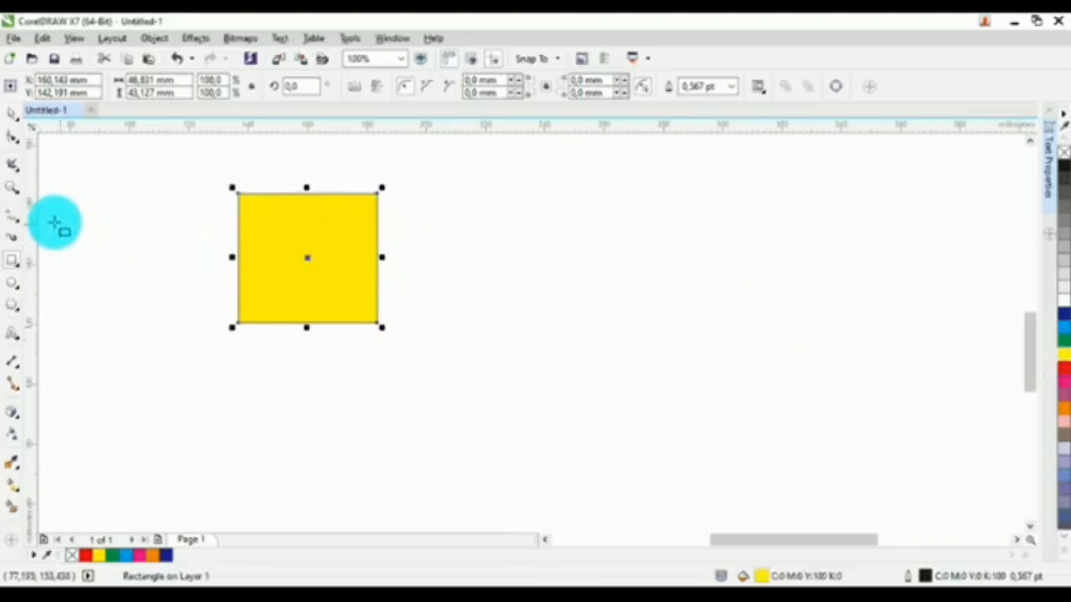
- Draw a second rectangle about 50.3 mm wide and 42.9 mm high beside the yellow one, fill it green and deselect it
{"action": "left_click", "coordinate": [20, 264]}
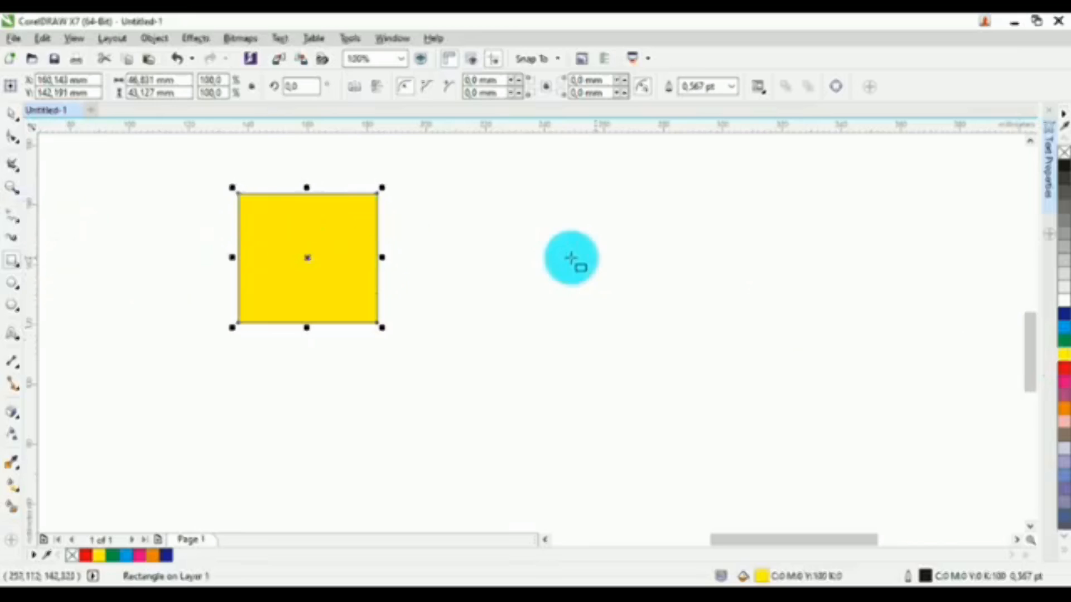
{"action": "left_click", "coordinate": [441, 230]}
{"action": "left_click_drag", "start_coordinate": [441, 230], "coordinate": [579, 334]}
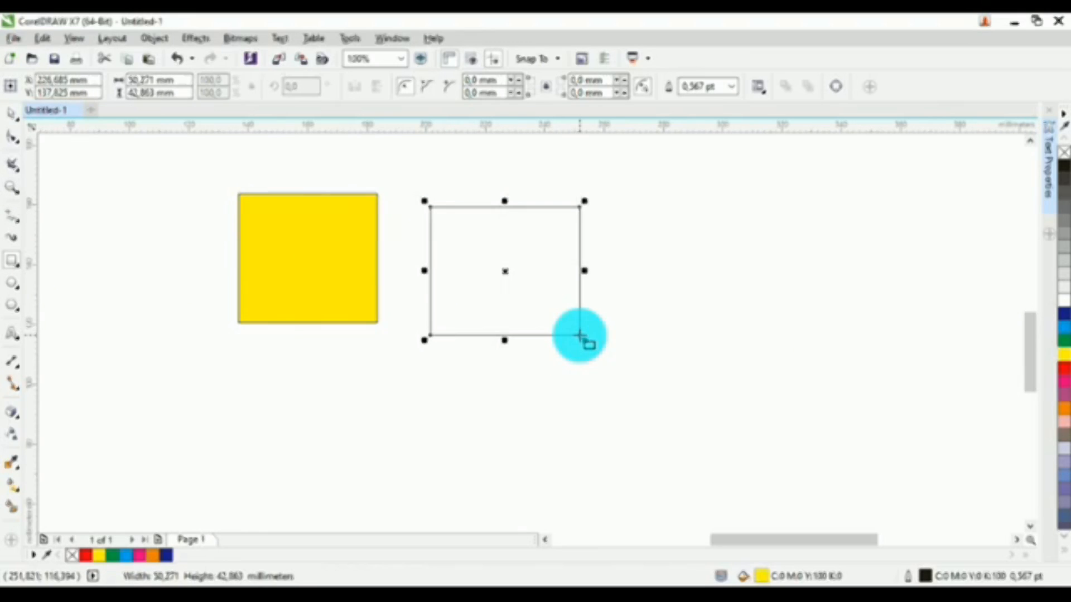
{"action": "left_click", "coordinate": [1064, 342]}
{"action": "left_click", "coordinate": [12, 120]}
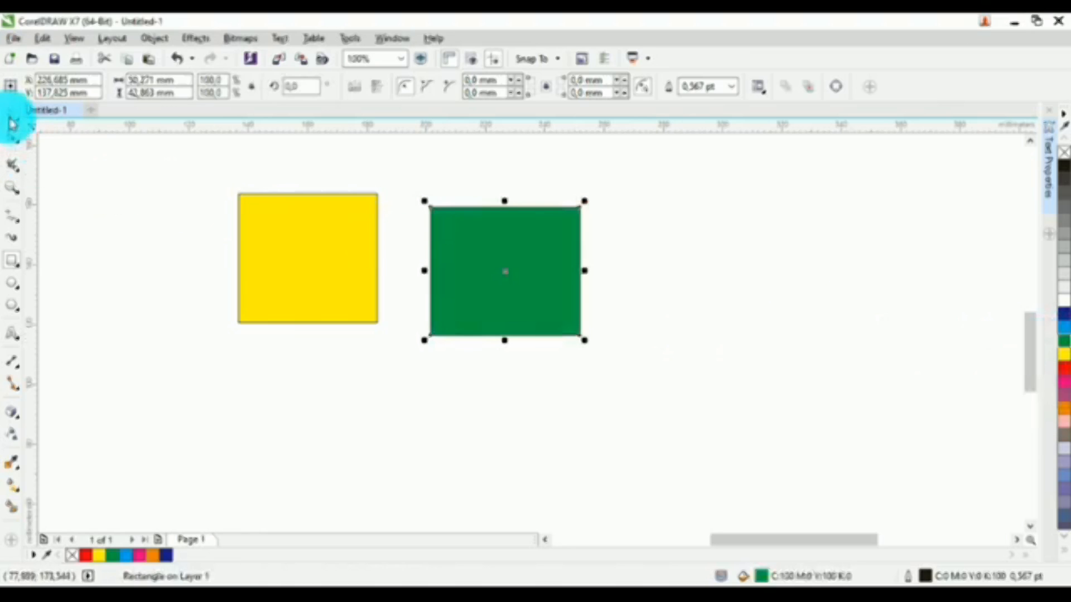
{"action": "left_click", "coordinate": [255, 156]}
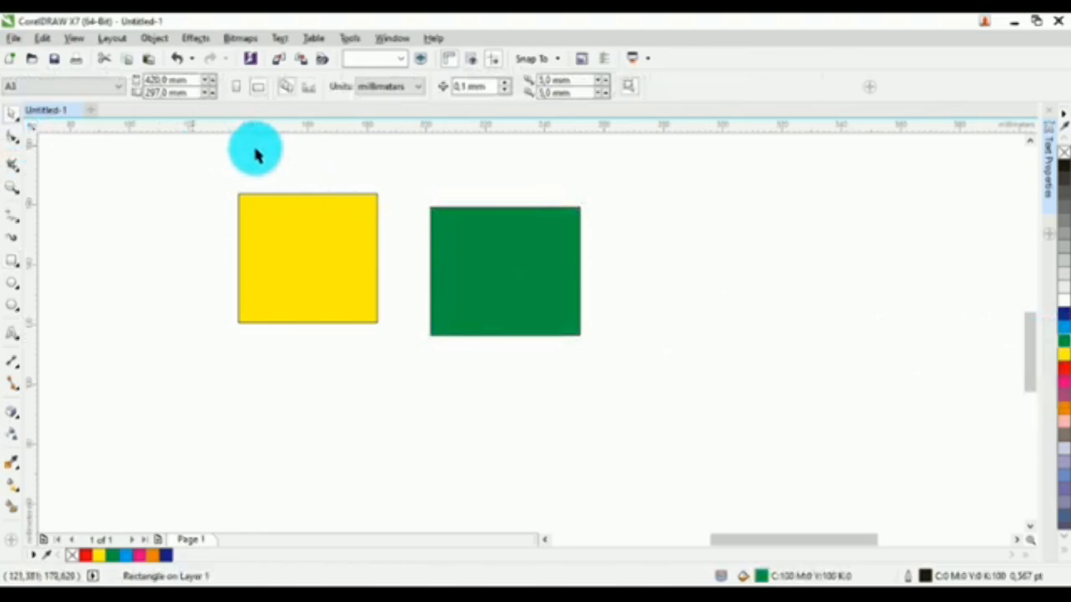
- Marquee-select the separate yellow and green rectangles twice, clearing the selection each time
{"action": "left_click_drag", "start_coordinate": [225, 149], "coordinate": [678, 450]}
{"action": "left_click", "coordinate": [742, 361]}
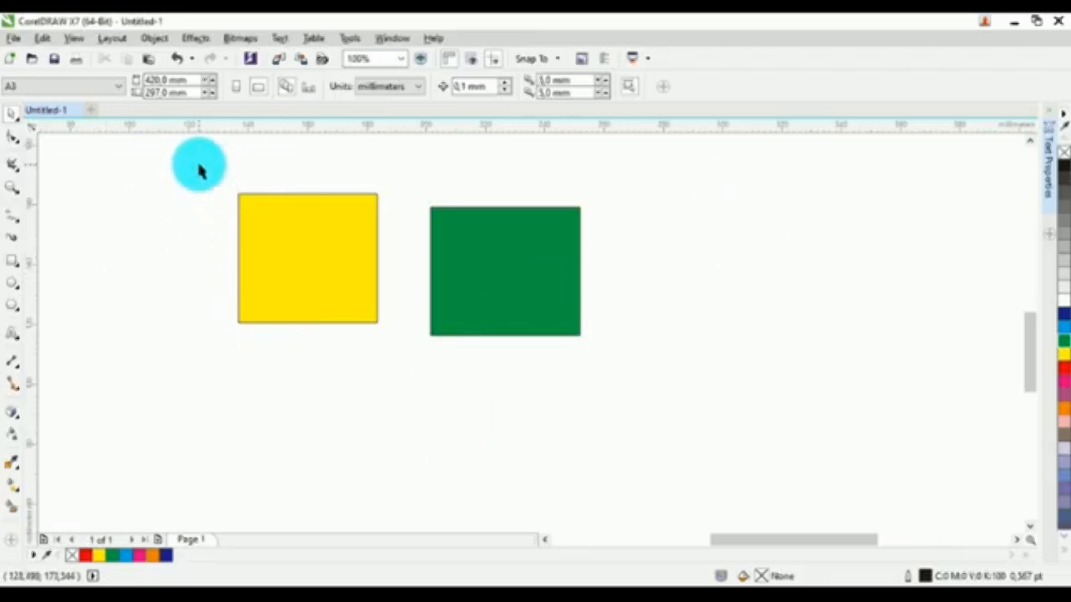
{"action": "left_click_drag", "start_coordinate": [200, 160], "coordinate": [696, 392]}
{"action": "left_click", "coordinate": [622, 387]}
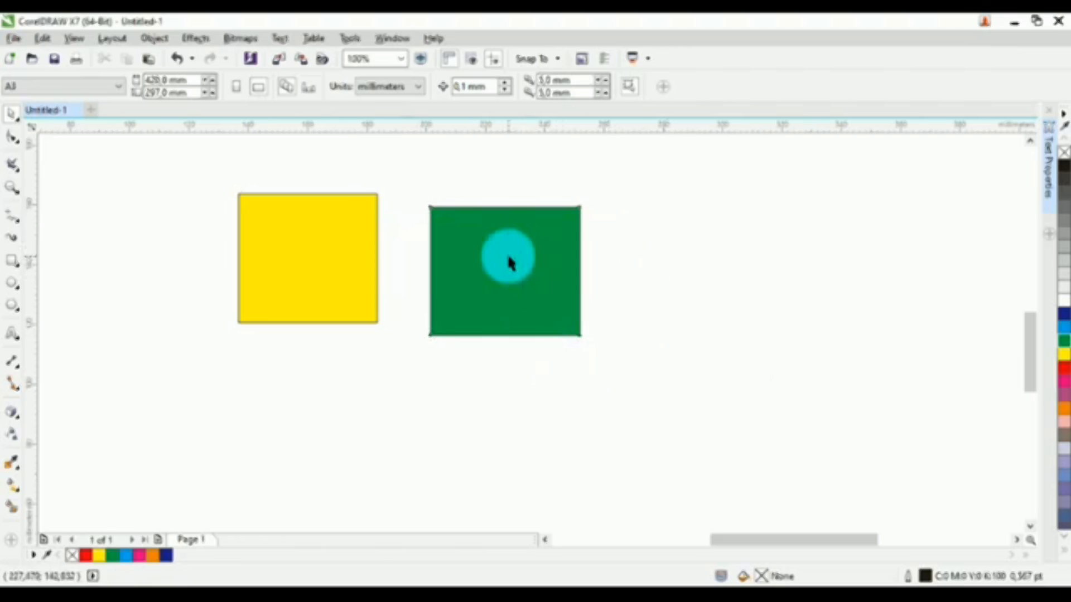
- Move the green rectangle over the yellow one's lower-right corner, centred at about X 183 mm, Y 127 mm, and deselect it
{"action": "left_click_drag", "start_coordinate": [509, 257], "coordinate": [377, 287]}
{"action": "left_click", "coordinate": [598, 253]}
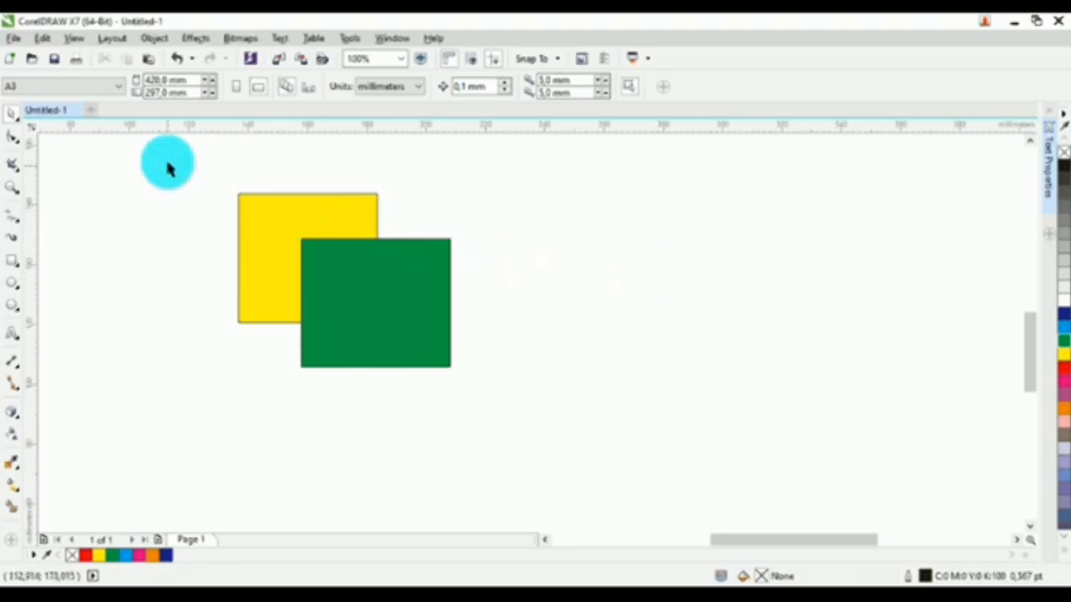
- Practise selecting both overlapping rectangles, by marquee and by picking them one after the other, and clear the selection
{"action": "left_click_drag", "start_coordinate": [168, 165], "coordinate": [522, 468]}
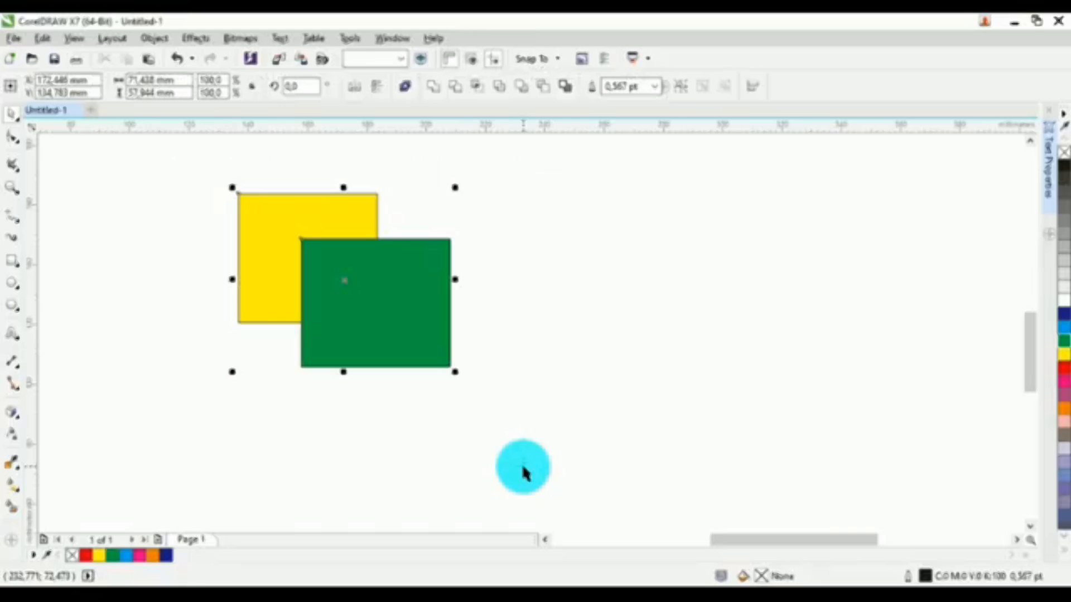
{"action": "left_click", "coordinate": [562, 418]}
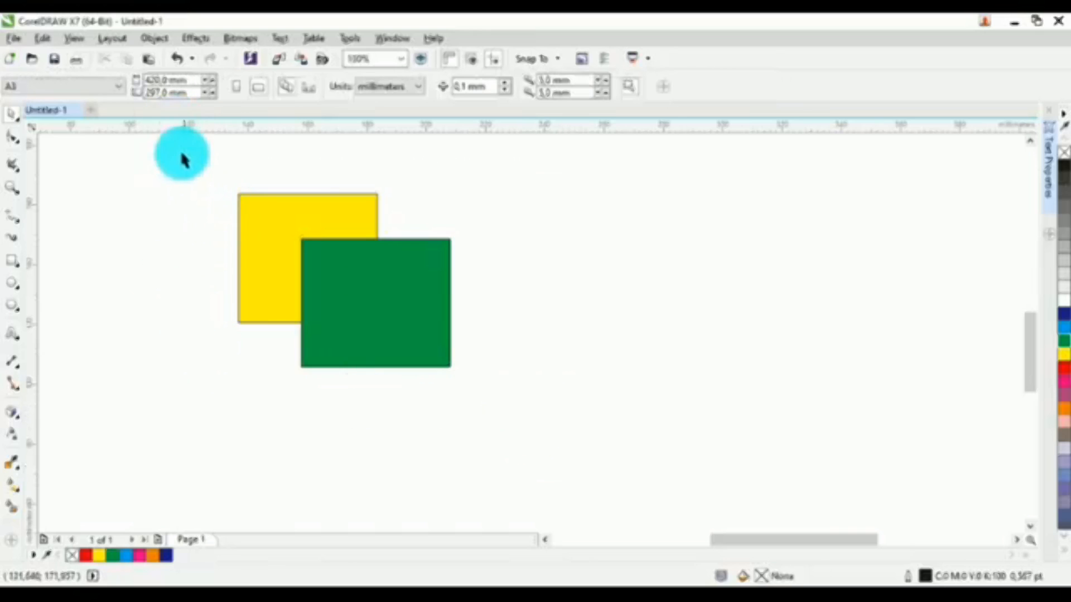
{"action": "left_click_drag", "start_coordinate": [181, 152], "coordinate": [511, 450]}
{"action": "left_click", "coordinate": [661, 357]}
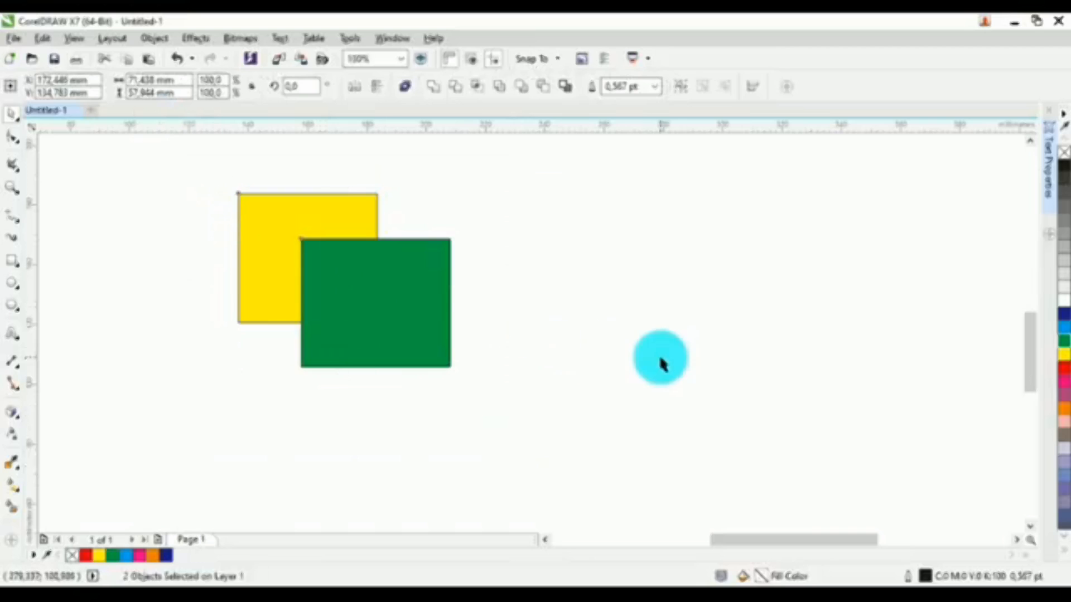
{"action": "left_click", "coordinate": [381, 313]}
{"action": "left_click", "coordinate": [248, 215], "text": "shift"}
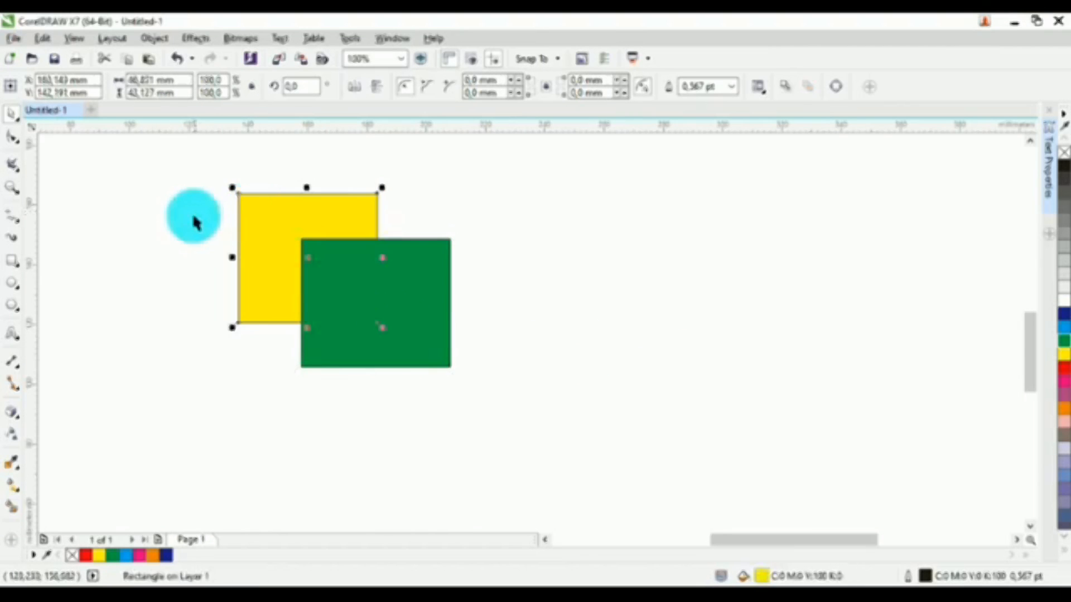
{"action": "left_click", "coordinate": [171, 184]}
{"action": "left_click_drag", "start_coordinate": [169, 163], "coordinate": [545, 438]}
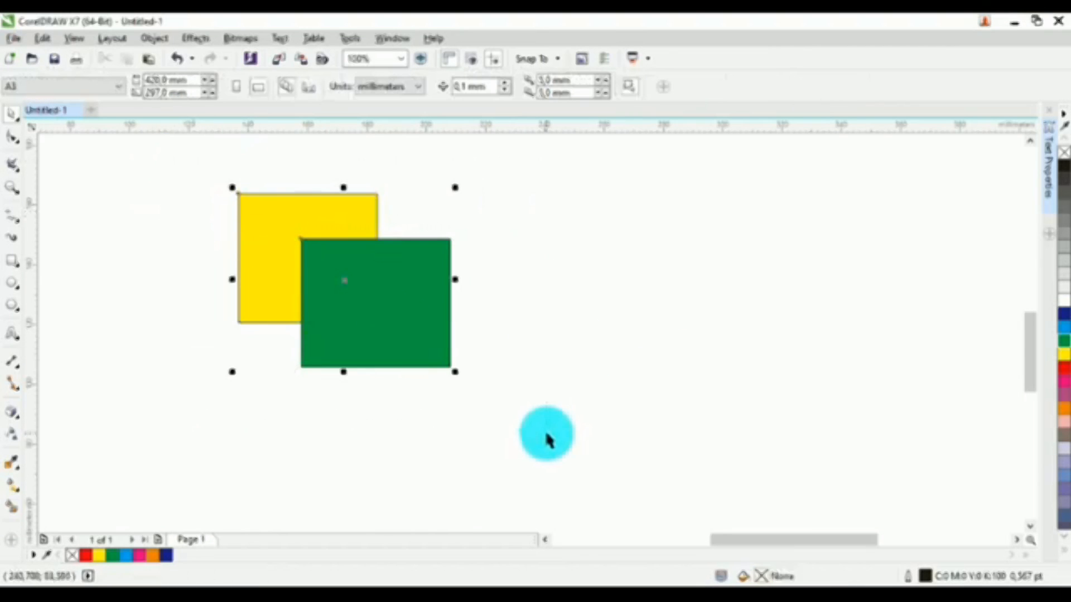
{"action": "left_click", "coordinate": [636, 409]}
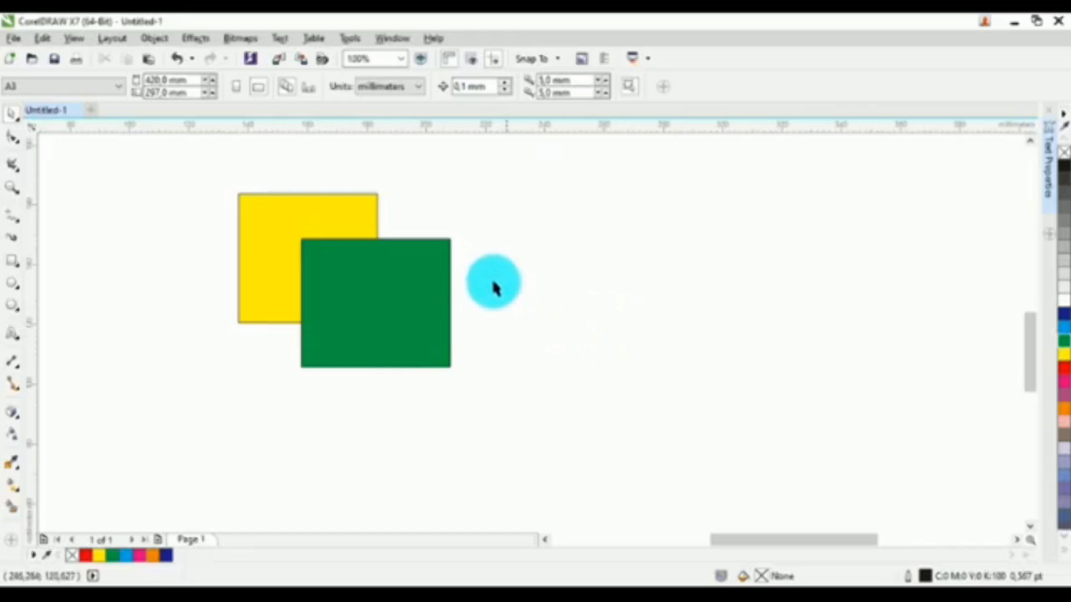
- Select the yellow rectangle on its own twice, clearing the selection each time
{"action": "left_click", "coordinate": [267, 225]}
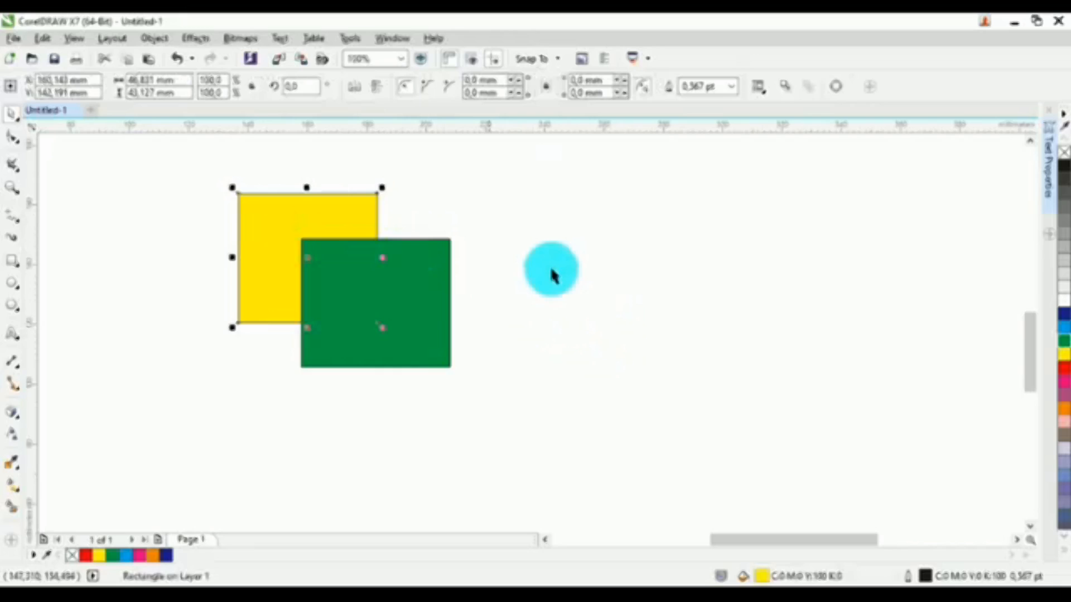
{"action": "left_click", "coordinate": [552, 270]}
{"action": "left_click", "coordinate": [264, 217]}
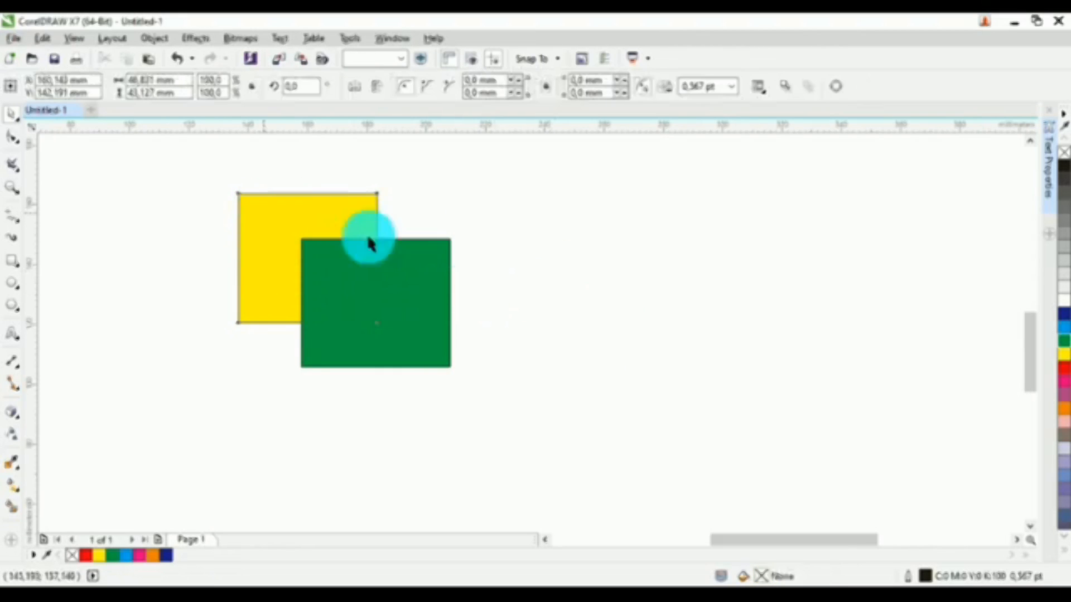
{"action": "left_click", "coordinate": [595, 290]}
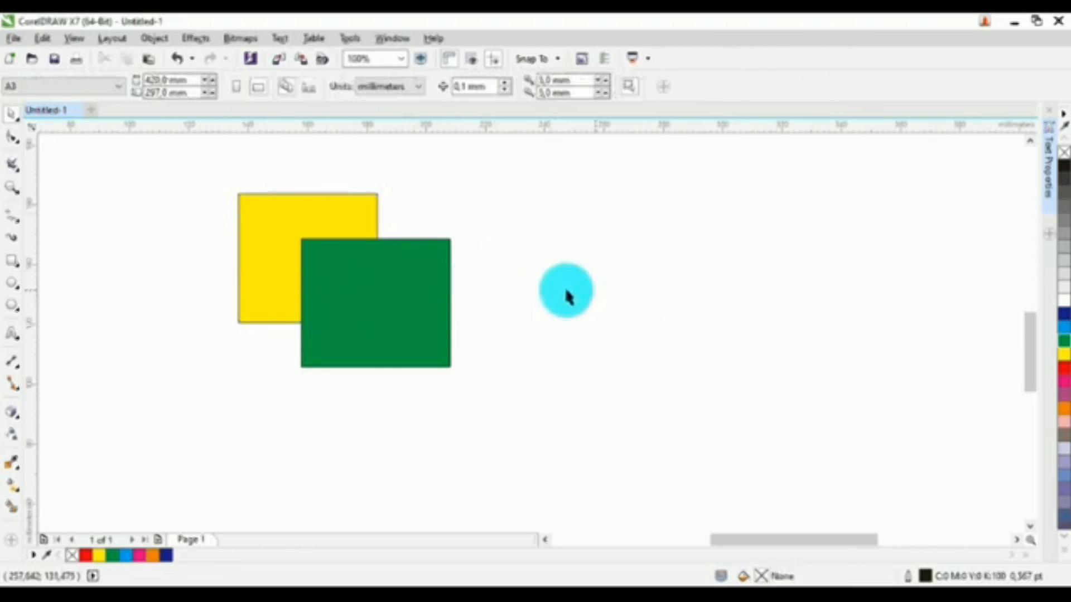
- Select the green rectangle and add the yellow one, clear the selection, and repeat the selection with a marquee
{"action": "left_click", "coordinate": [347, 251]}
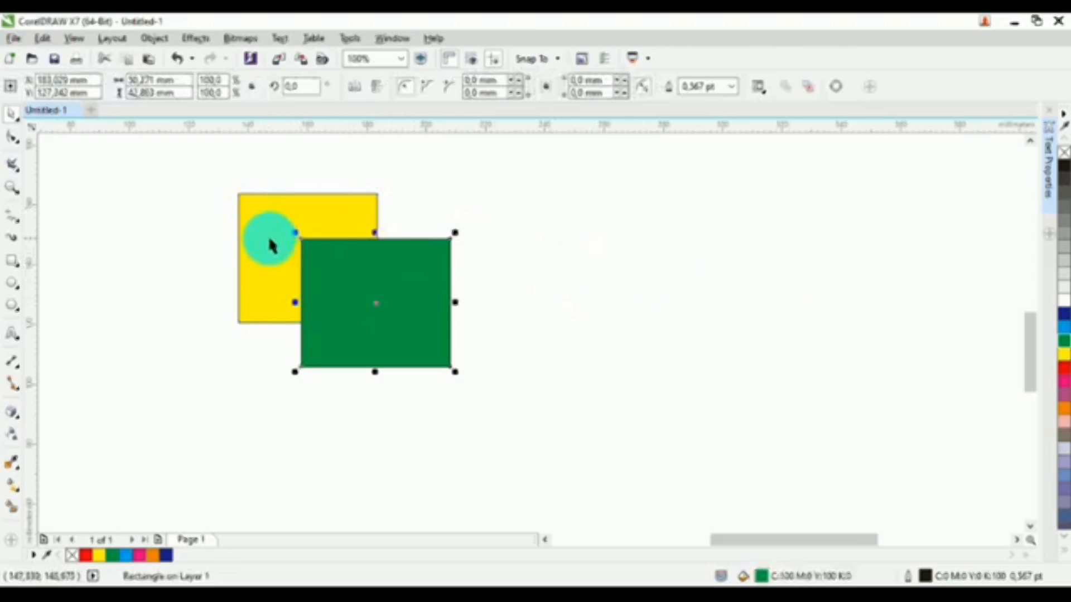
{"action": "left_click", "coordinate": [263, 219], "text": "shift"}
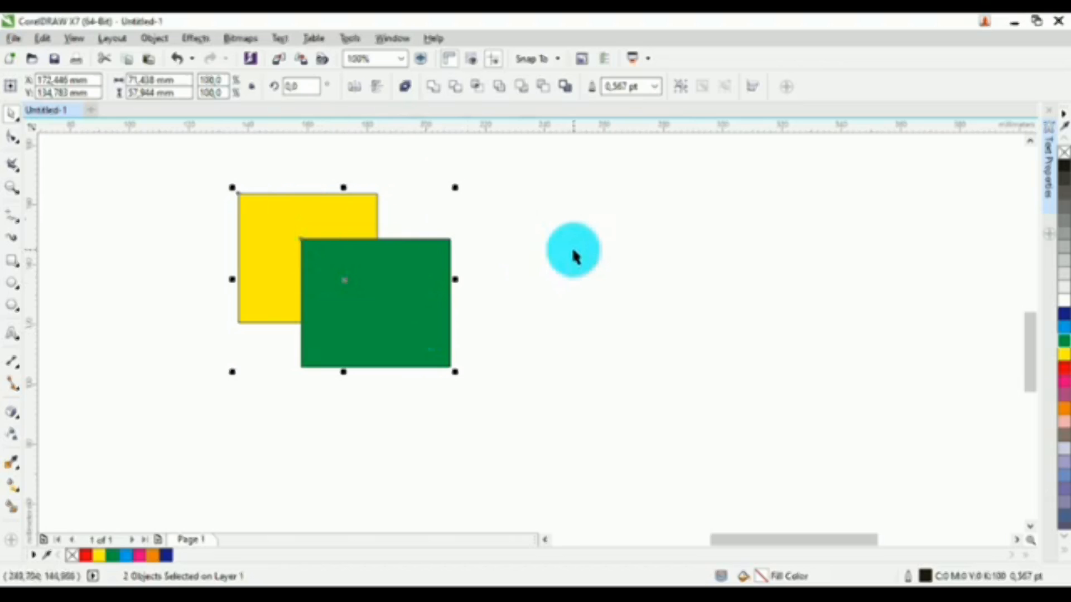
{"action": "left_click", "coordinate": [574, 258]}
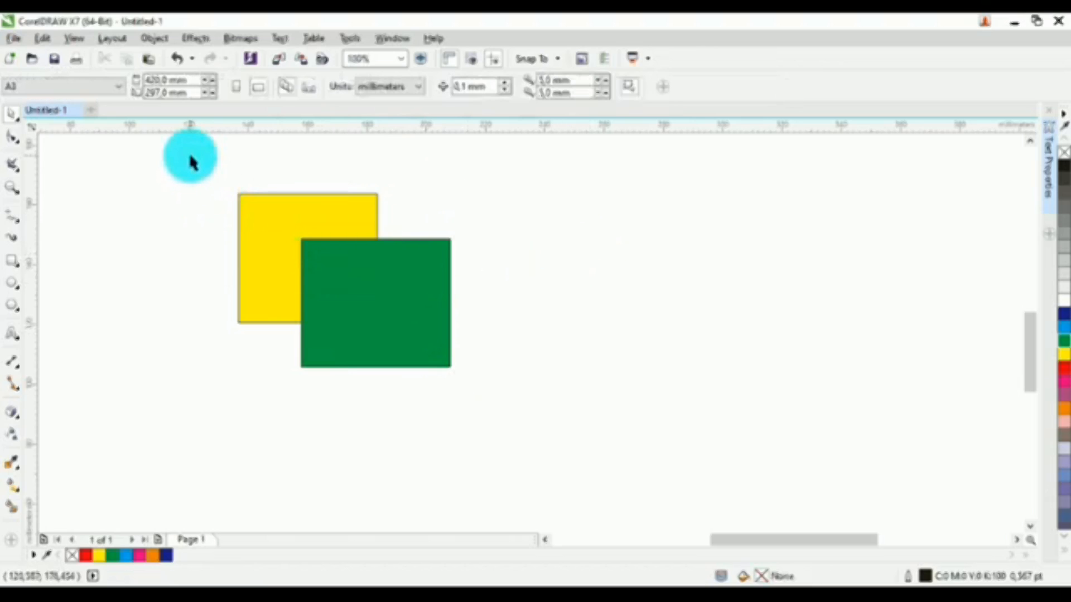
{"action": "left_click_drag", "start_coordinate": [189, 156], "coordinate": [540, 363]}
{"action": "left_click", "coordinate": [636, 288]}
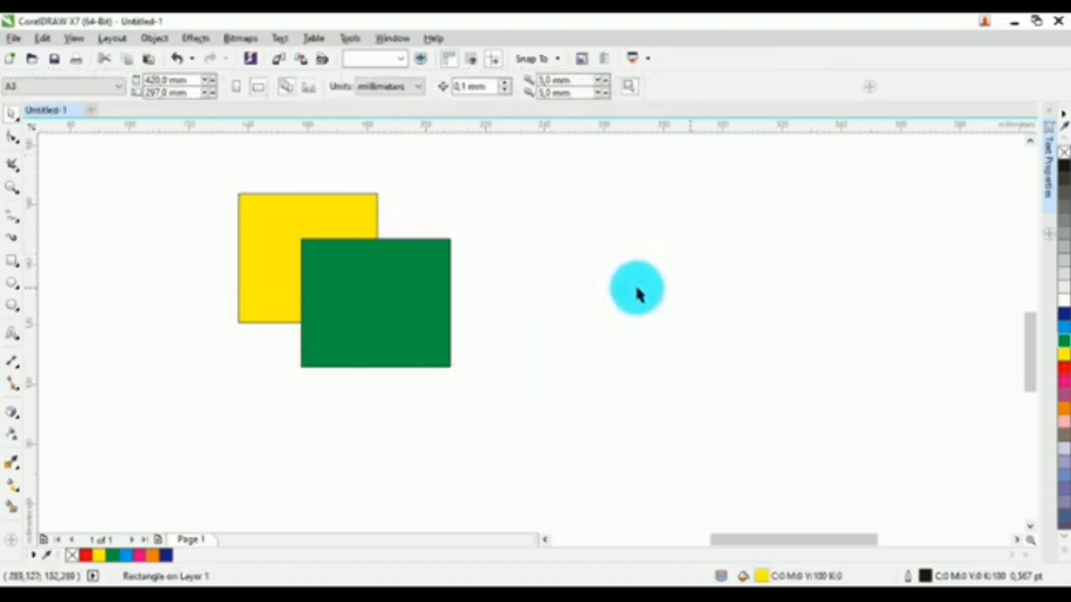
- Weld the green and yellow rectangles into one yellow shape, selecting the green one first and the yellow one last
{"action": "left_click", "coordinate": [387, 278]}
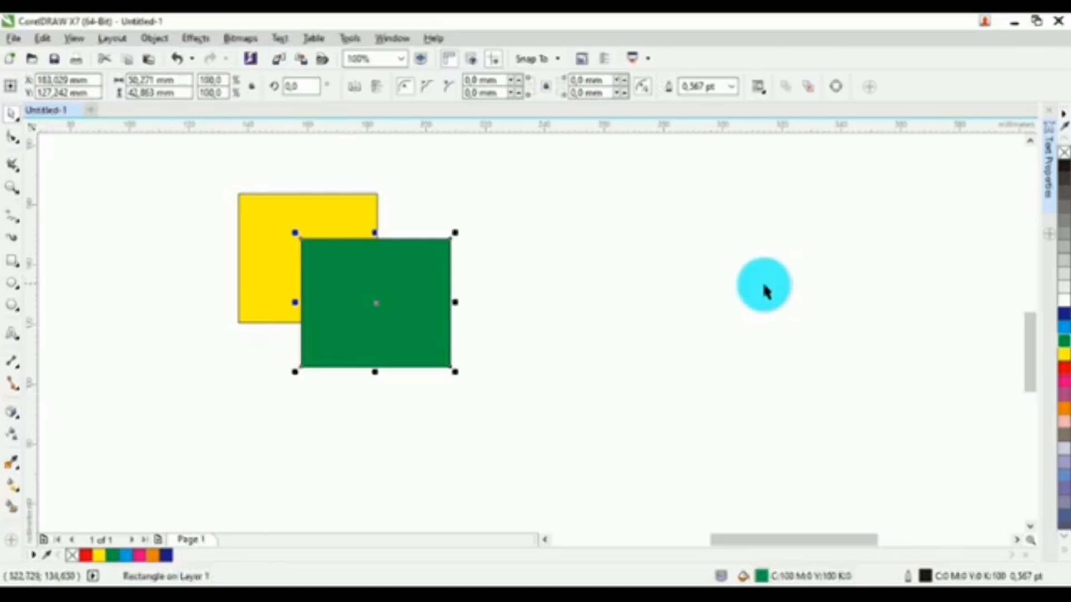
{"action": "left_click", "coordinate": [267, 212], "text": "shift"}
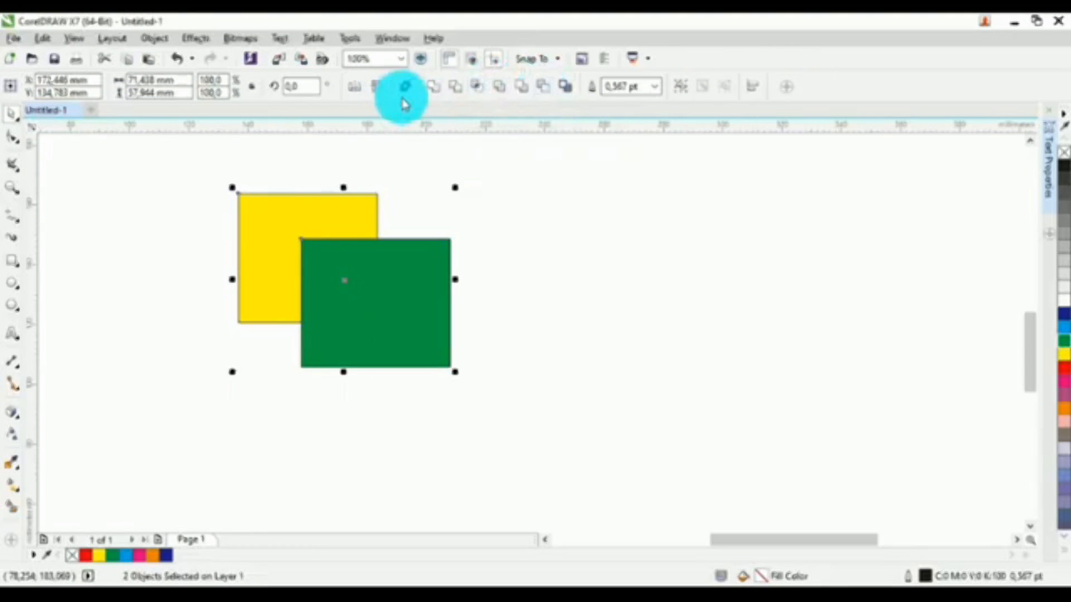
{"action": "left_click", "coordinate": [439, 92]}
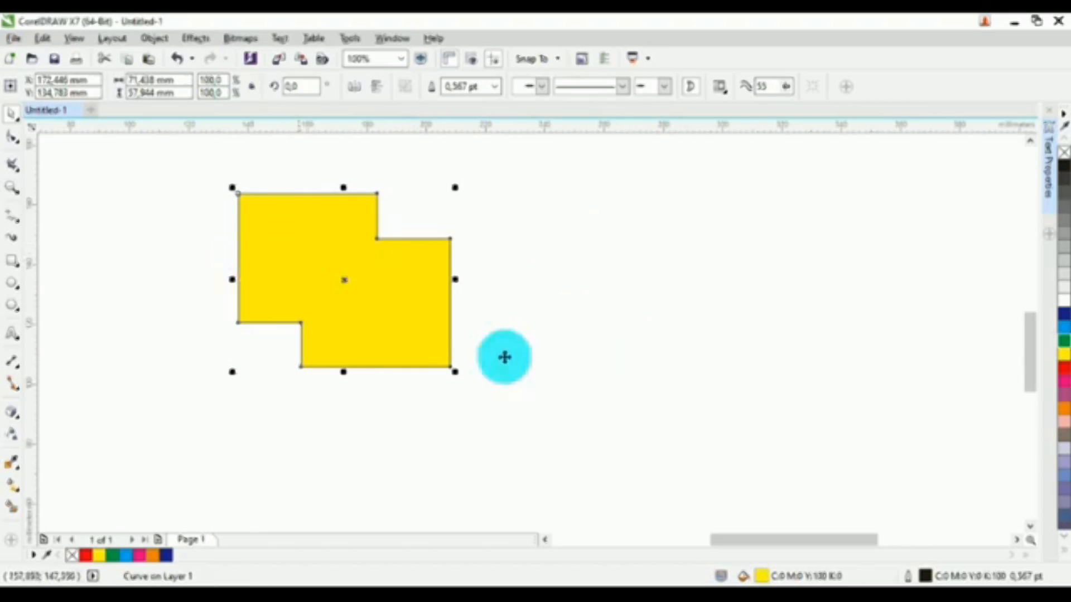
{"action": "left_click", "coordinate": [512, 293]}
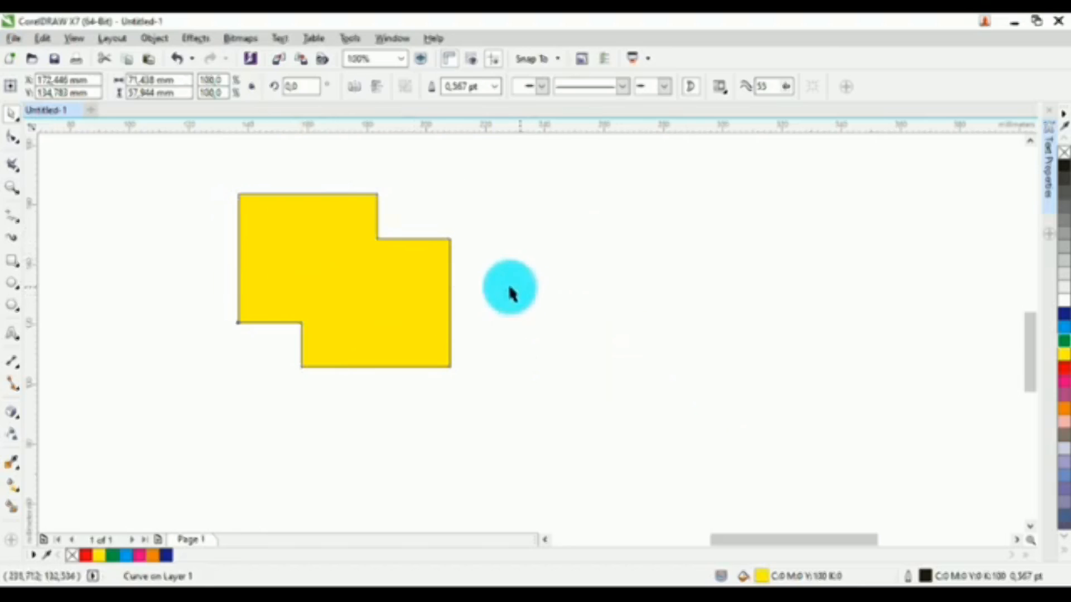
- Move the welded yellow shape down and to the left, and deselect it
{"action": "left_click", "coordinate": [301, 254]}
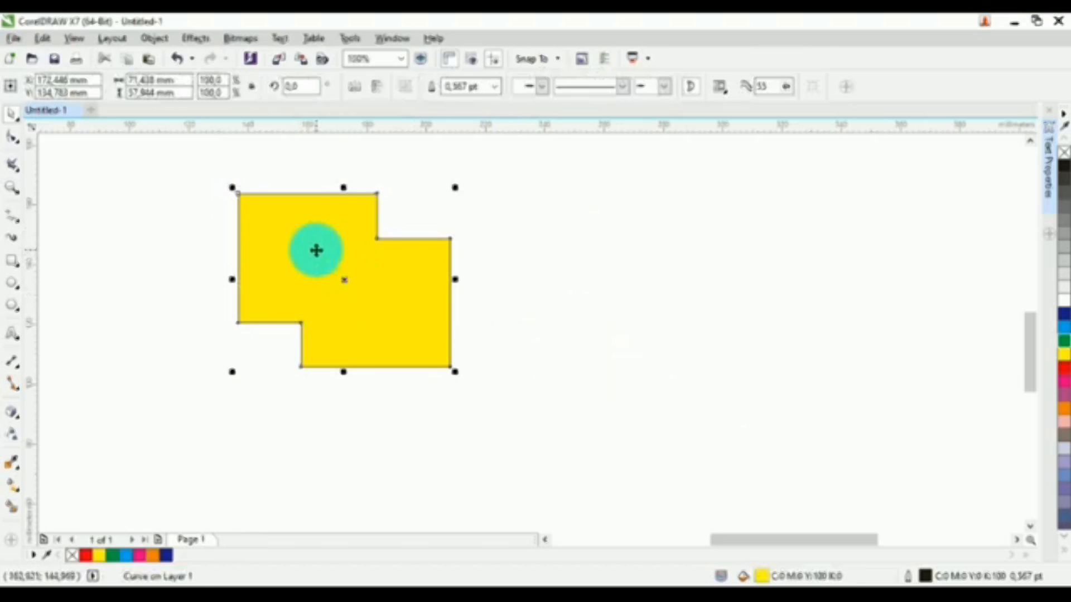
{"action": "left_click_drag", "start_coordinate": [316, 251], "coordinate": [249, 282]}
{"action": "left_click", "coordinate": [415, 259]}
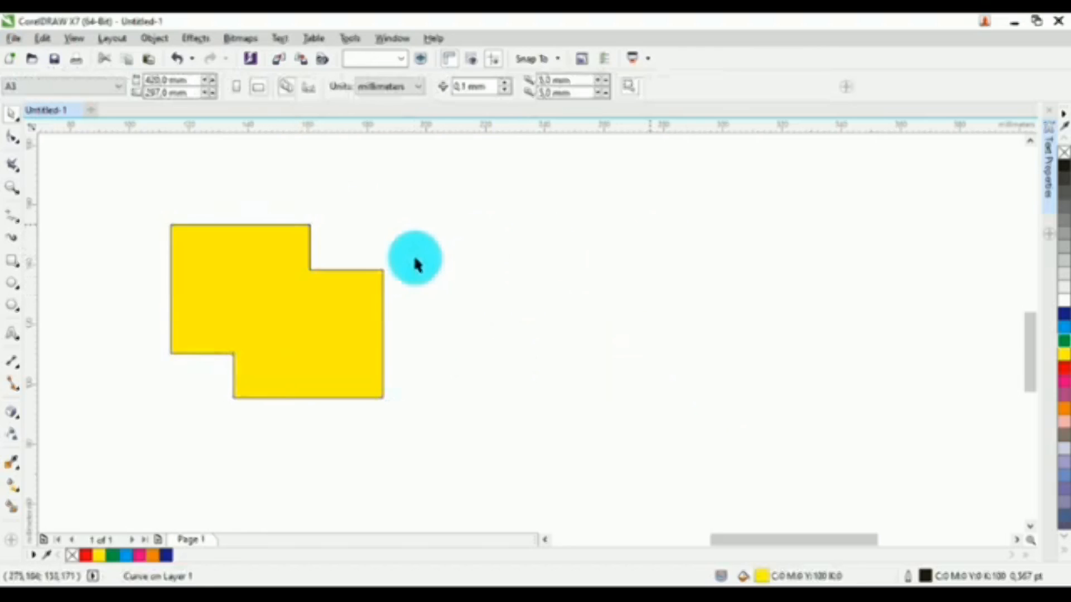
- Undo the move and the weld of the two rectangles, and leave nothing selected
{"action": "key", "text": "ctrl+z"}
{"action": "key", "text": "ctrl+z"}
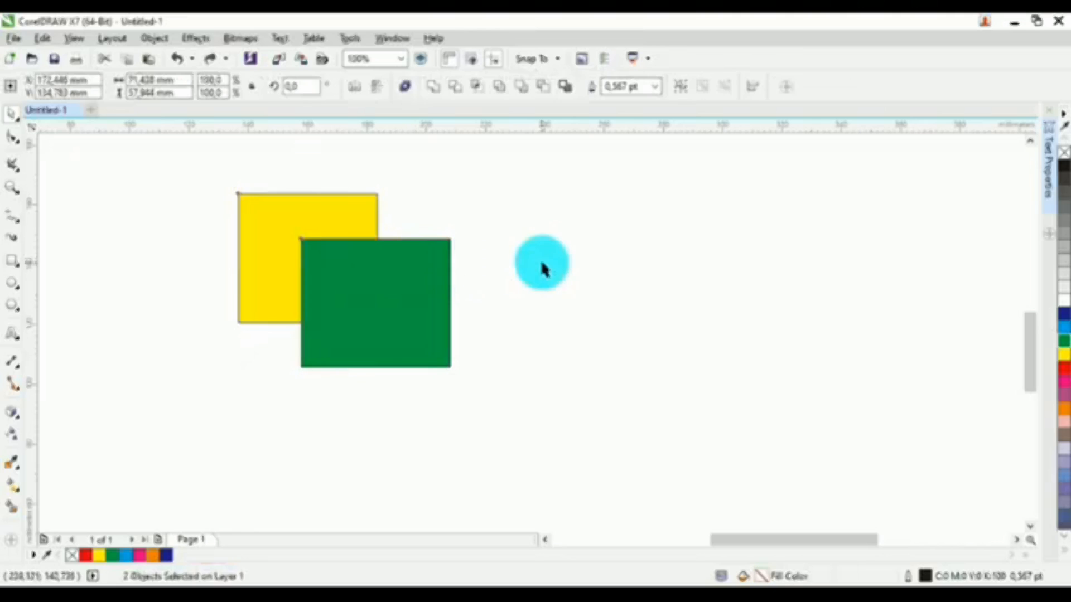
{"action": "left_click", "coordinate": [542, 270]}
{"action": "left_click", "coordinate": [268, 215]}
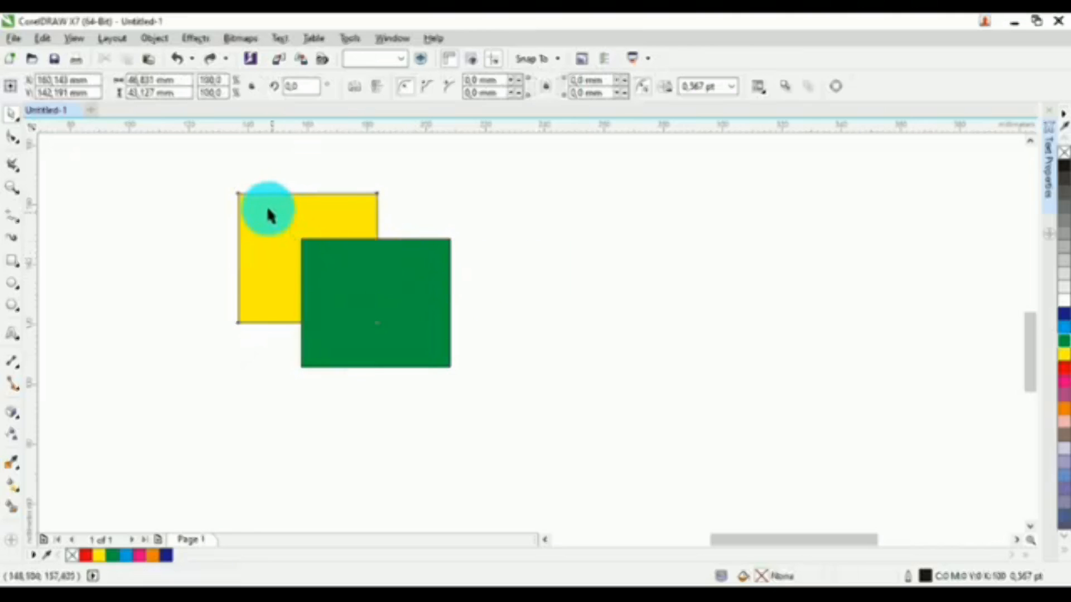
{"action": "left_click", "coordinate": [641, 254]}
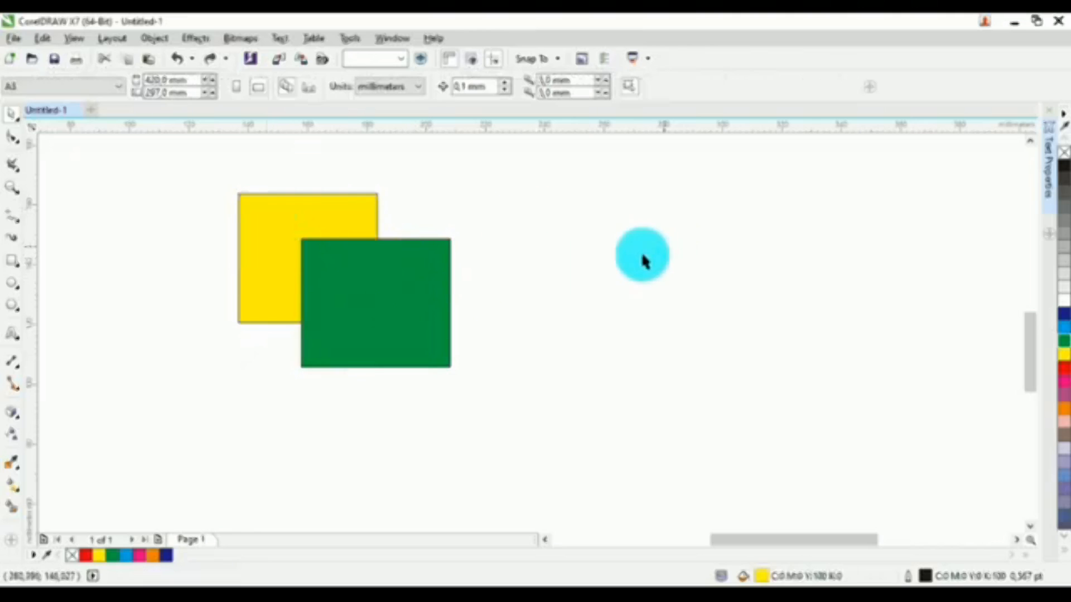
- Weld the two rectangles into one green shape, selecting the yellow one first and the green one last, and deselect it
{"action": "left_click", "coordinate": [432, 283]}
{"action": "left_click", "coordinate": [578, 255]}
{"action": "left_click", "coordinate": [290, 230]}
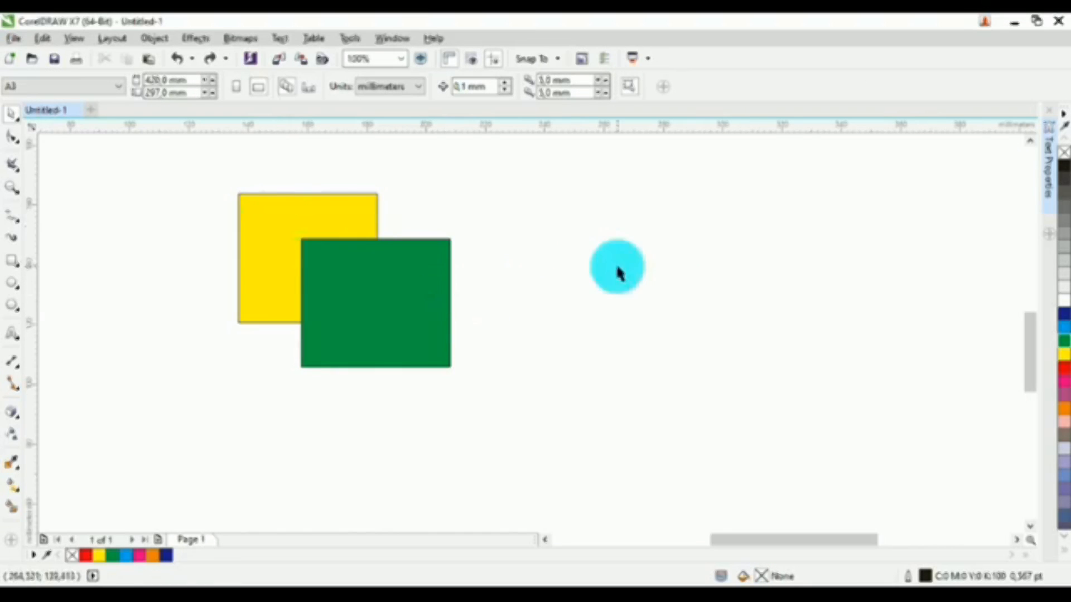
{"action": "left_click", "coordinate": [264, 213]}
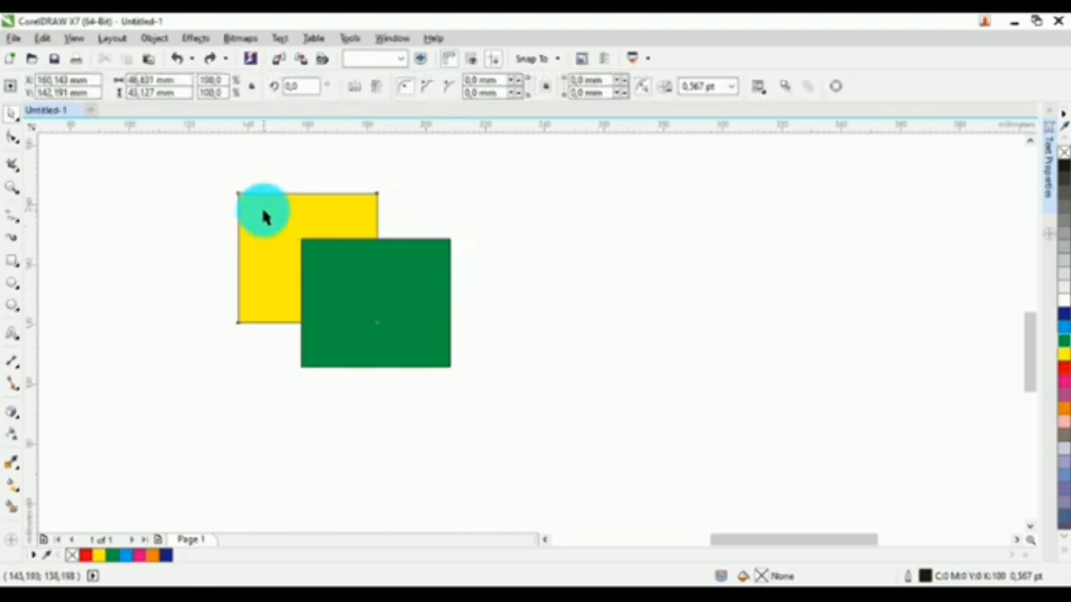
{"action": "left_click", "coordinate": [437, 305], "text": "shift"}
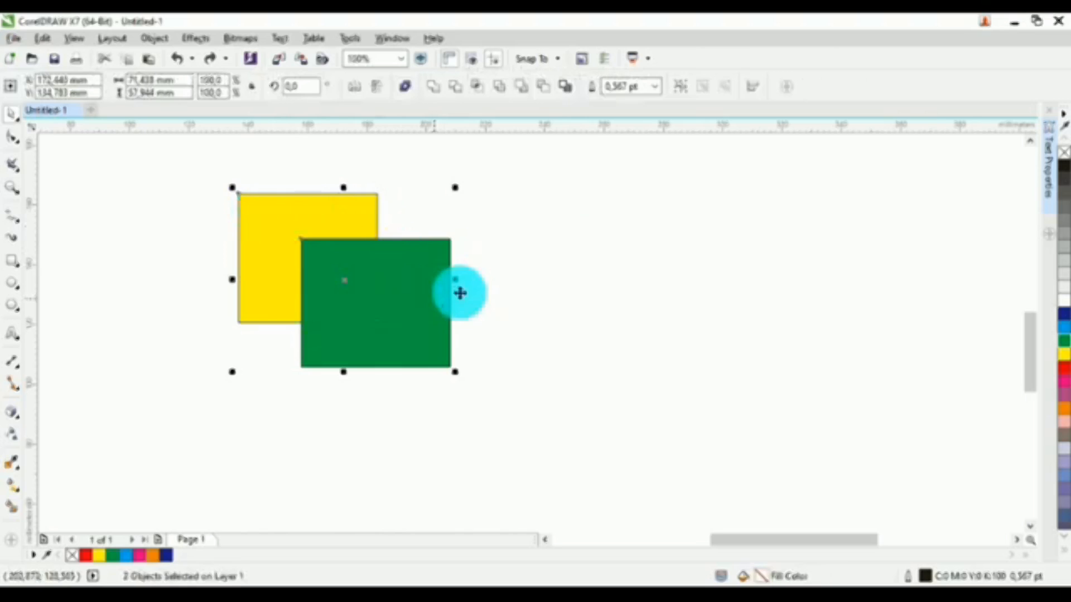
{"action": "left_click", "coordinate": [433, 92]}
{"action": "left_click", "coordinate": [467, 298]}
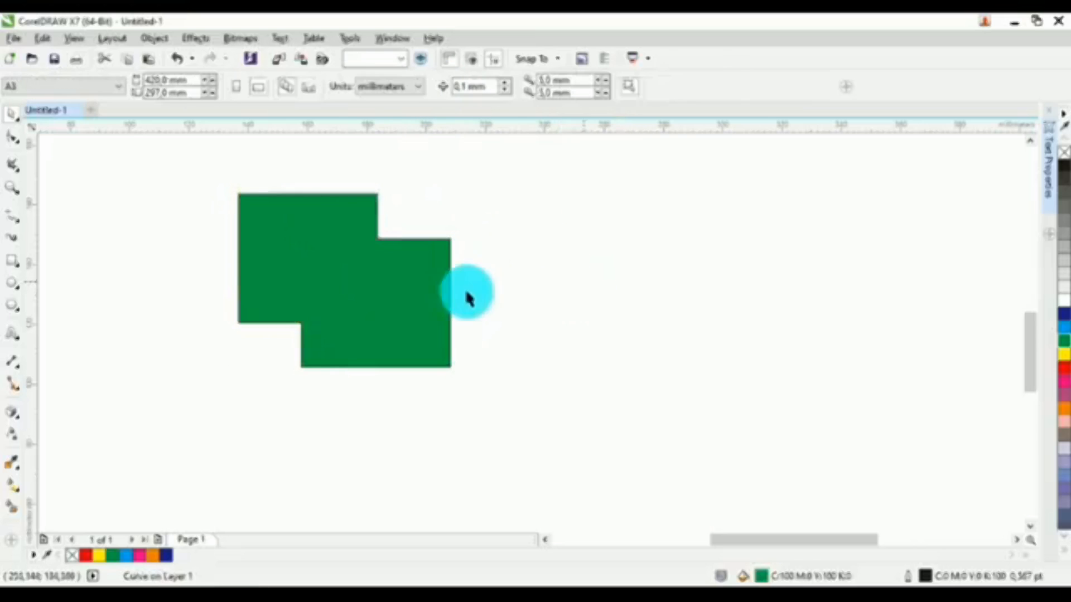
- Move the welded green shape up and to the left to free the drawing area, and deselect it
{"action": "left_click", "coordinate": [367, 282]}
{"action": "left_click_drag", "start_coordinate": [371, 281], "coordinate": [226, 241]}
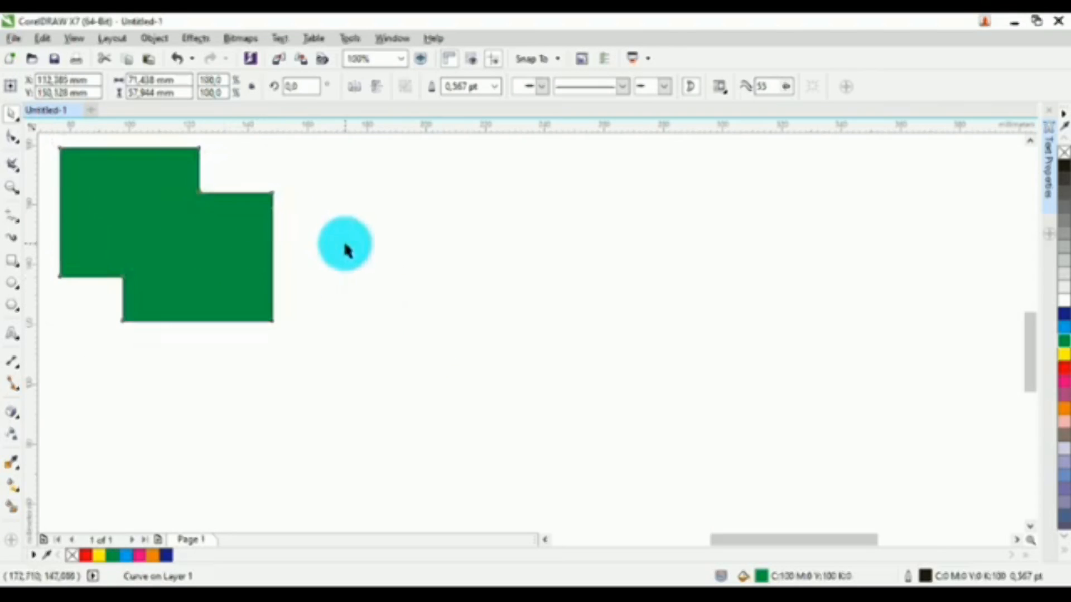
{"action": "left_click", "coordinate": [357, 256]}
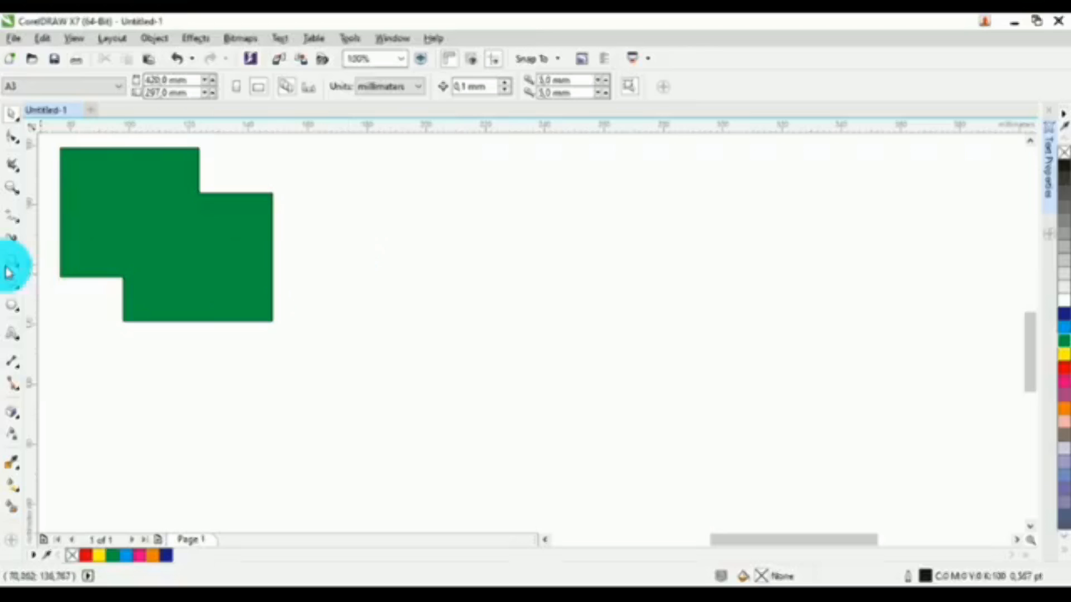
- Draw an ellipse about 53 mm wide and 42 mm high beside the green shape and fill it red
{"action": "left_click", "coordinate": [13, 284]}
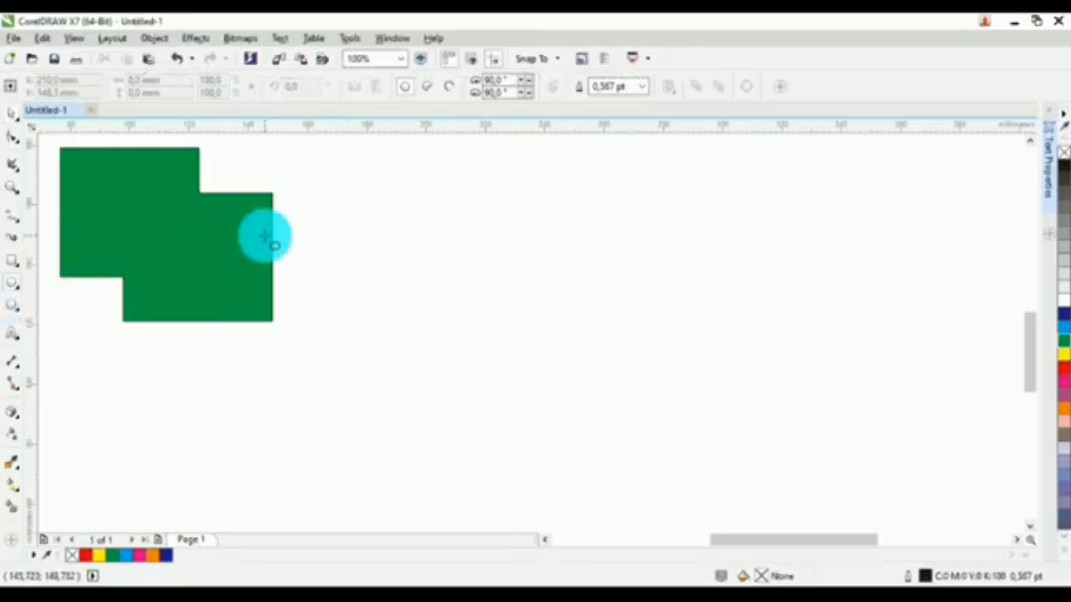
{"action": "left_click_drag", "start_coordinate": [331, 172], "coordinate": [483, 290]}
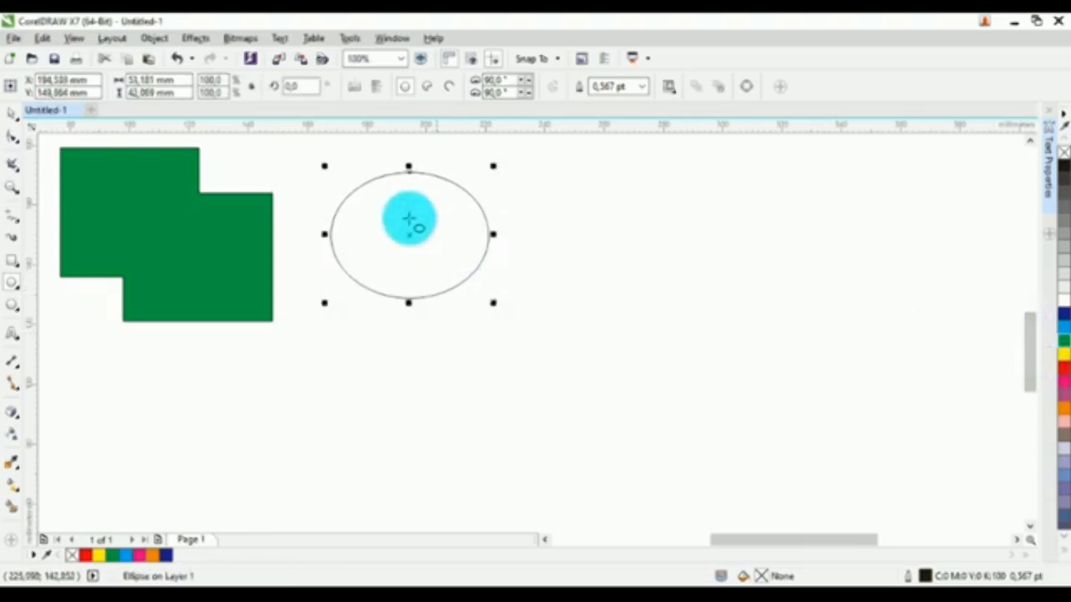
{"action": "left_click", "coordinate": [1064, 377]}
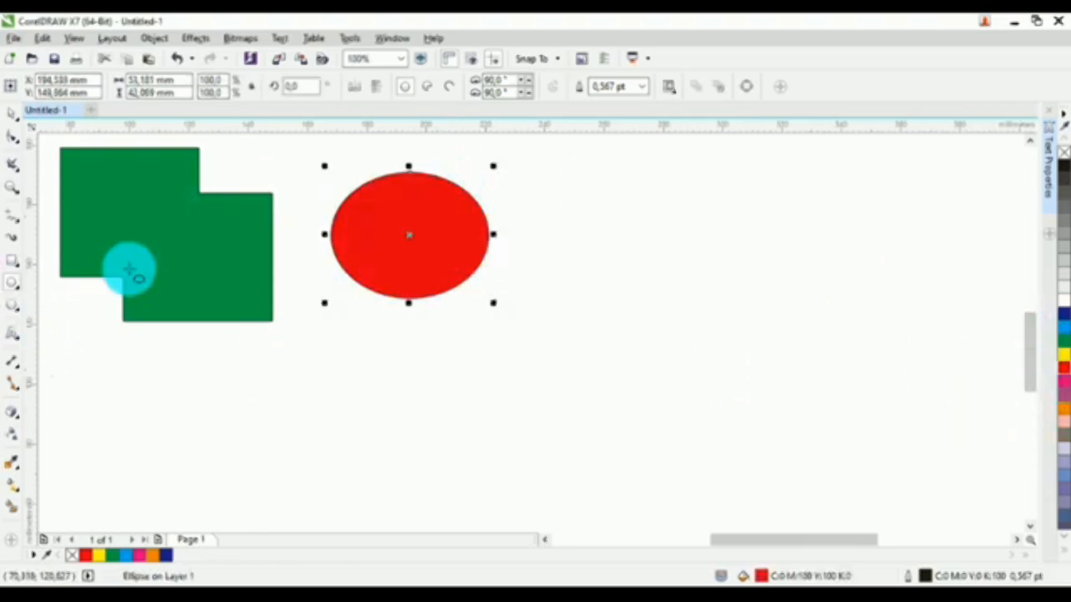
- Draw a rectangle about 63 by 38 mm overlapping the right side of the red ellipse, fill it yellow, and deselect it
{"action": "left_click", "coordinate": [12, 261]}
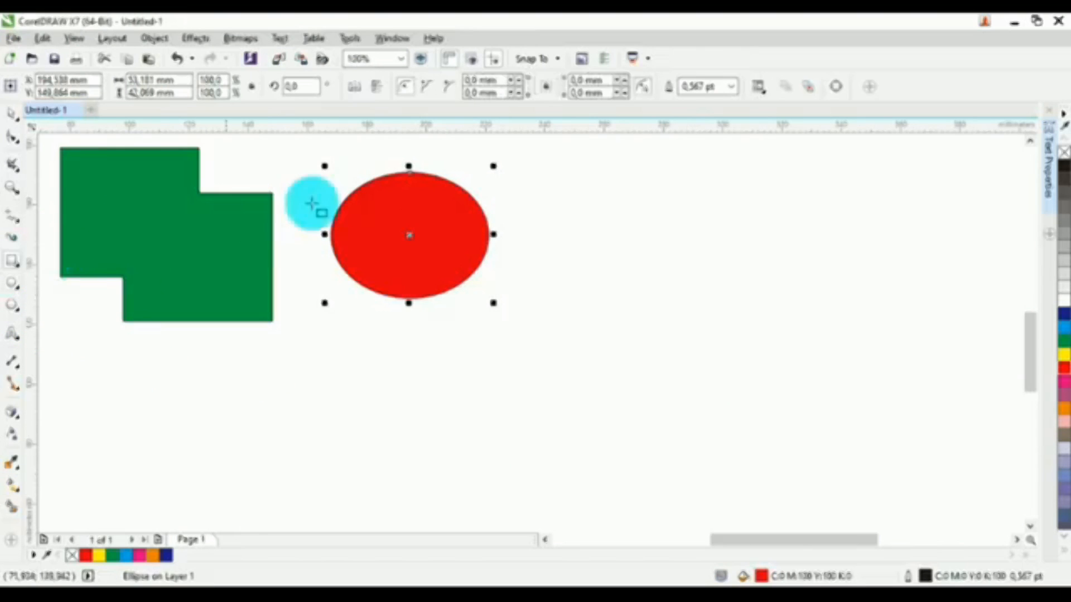
{"action": "left_click_drag", "start_coordinate": [437, 163], "coordinate": [625, 276]}
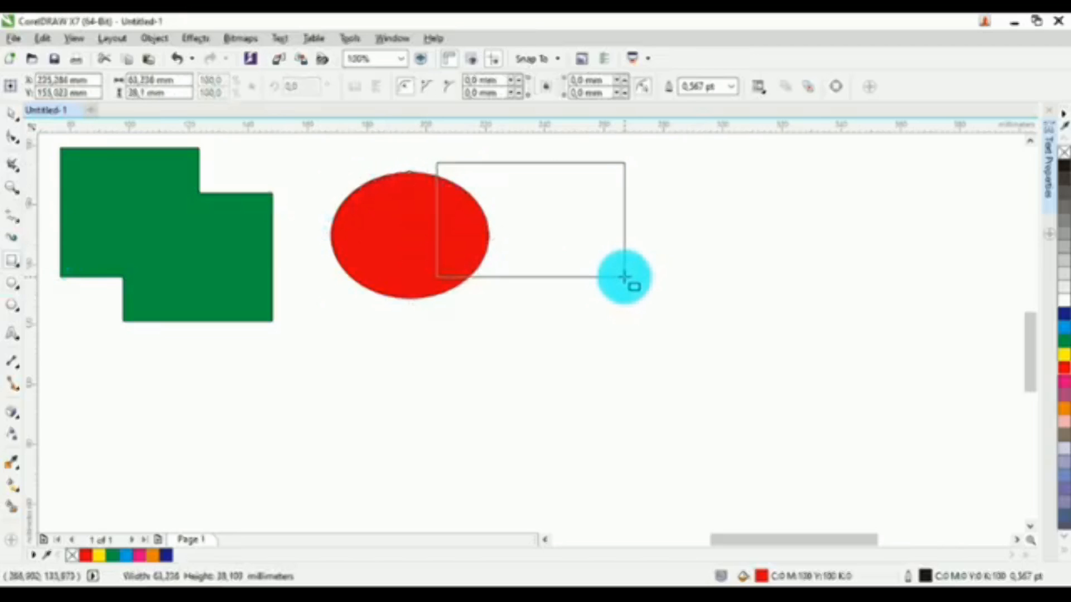
{"action": "left_click", "coordinate": [1065, 356]}
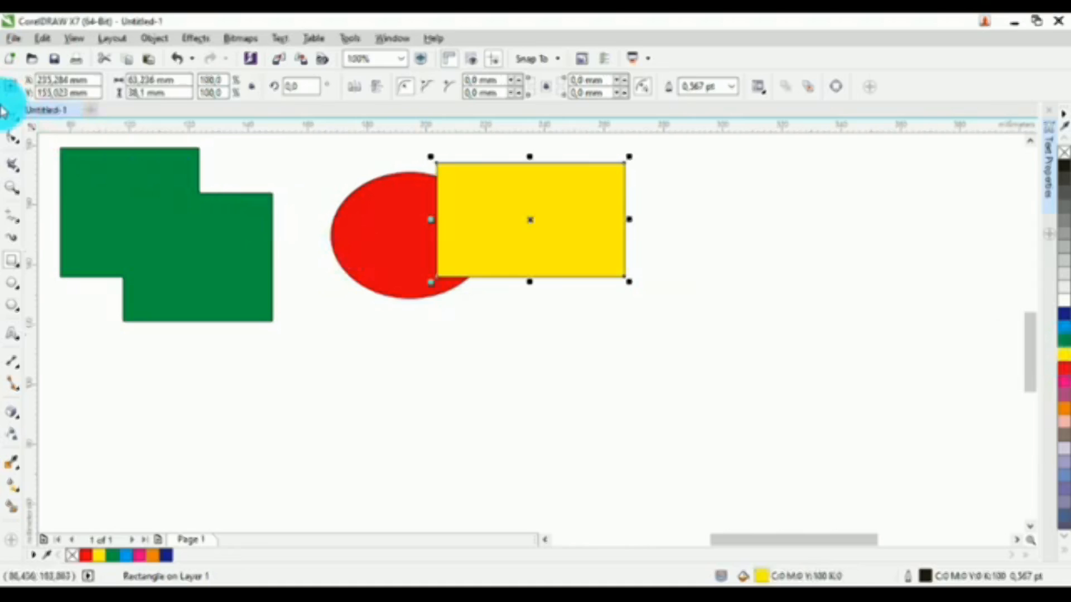
{"action": "left_click", "coordinate": [468, 365]}
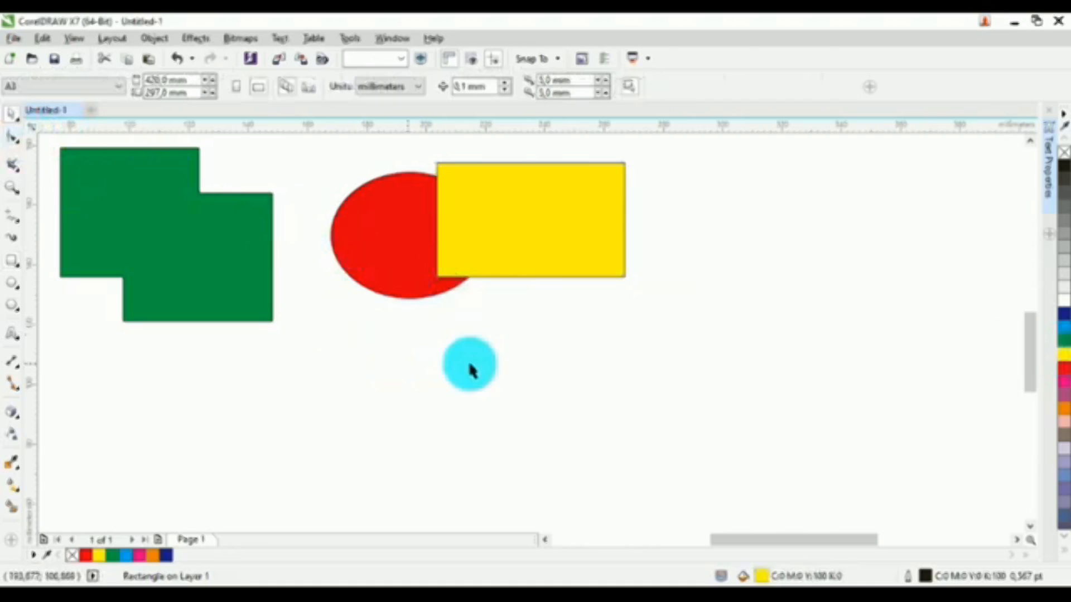
- Move the yellow rectangle about 4.5 mm left and 1 mm down over the red ellipse, and deselect it
{"action": "left_click_drag", "start_coordinate": [521, 256], "coordinate": [564, 259]}
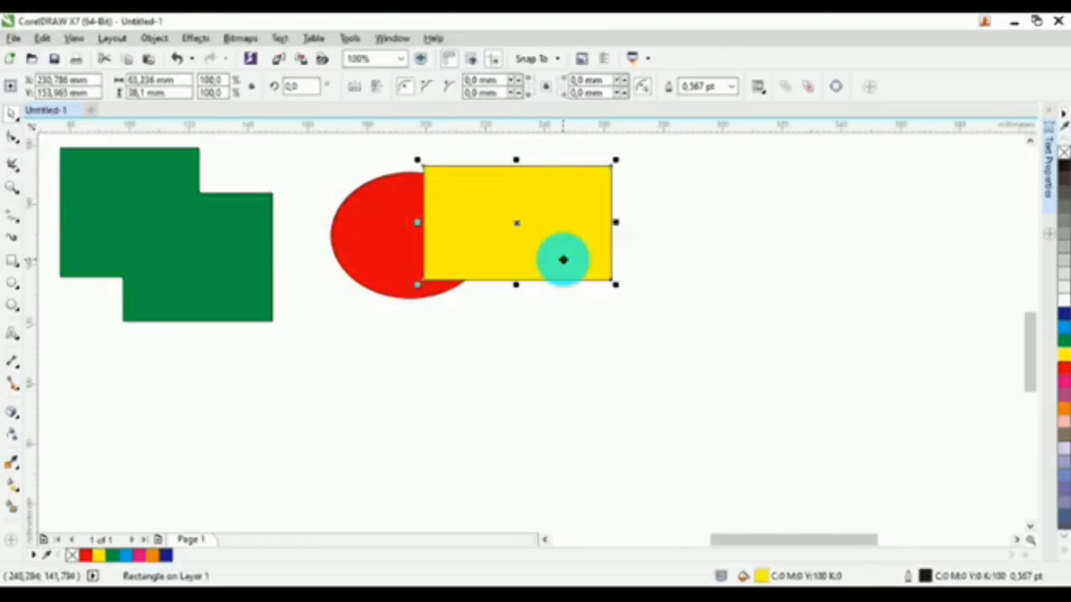
{"action": "left_click", "coordinate": [567, 388]}
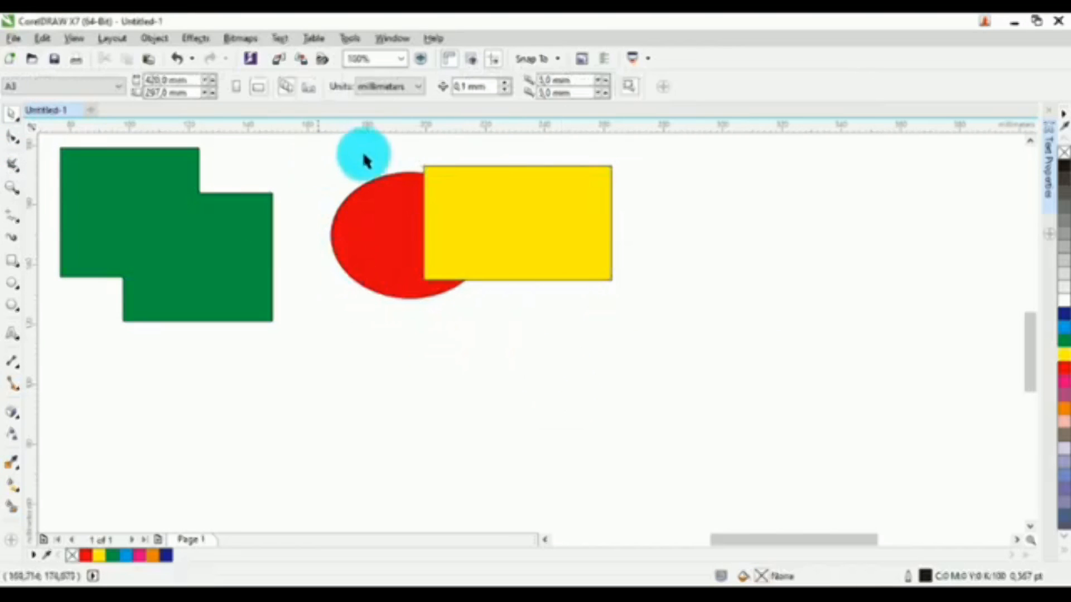
{"action": "left_click_drag", "start_coordinate": [383, 156], "coordinate": [310, 156]}
{"action": "left_click", "coordinate": [698, 371]}
{"action": "left_click", "coordinate": [473, 357]}
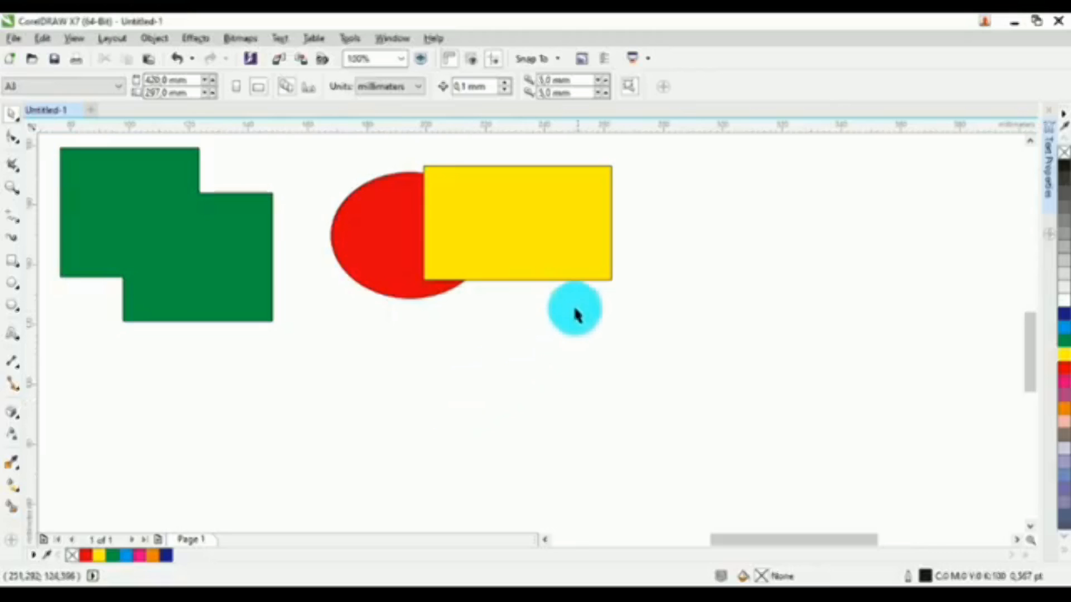
- Select the ellipse and the rectangle in turn, move the yellow rectangle slightly up and left, and clear the selection
{"action": "left_click", "coordinate": [387, 249]}
{"action": "left_click", "coordinate": [547, 235]}
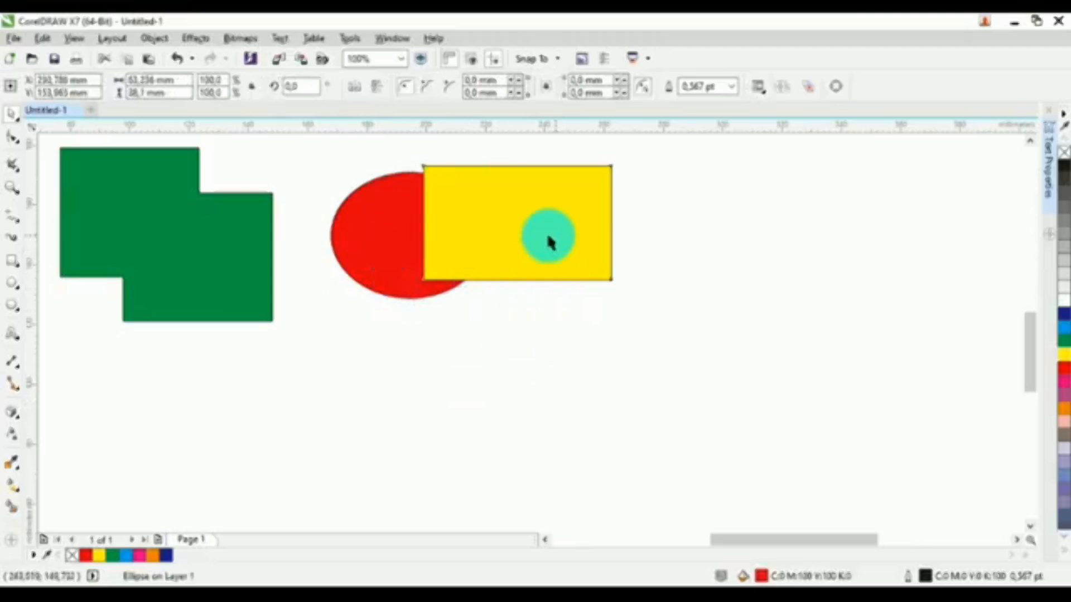
{"action": "left_click_drag", "start_coordinate": [379, 253], "coordinate": [544, 221]}
{"action": "left_click", "coordinate": [533, 321]}
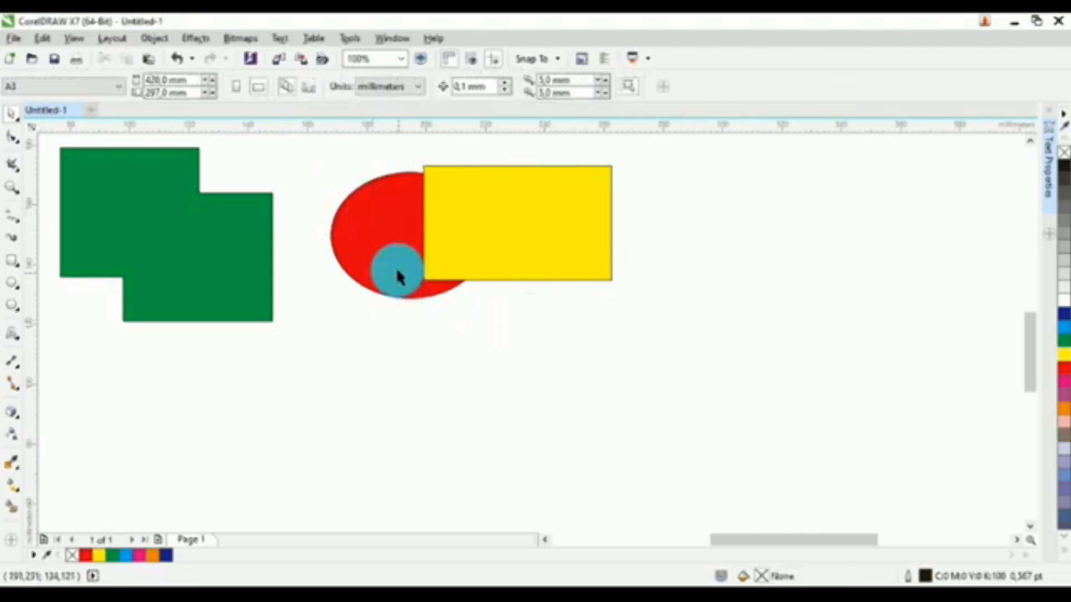
{"action": "left_click_drag", "start_coordinate": [531, 247], "coordinate": [530, 224]}
{"action": "left_click", "coordinate": [584, 407]}
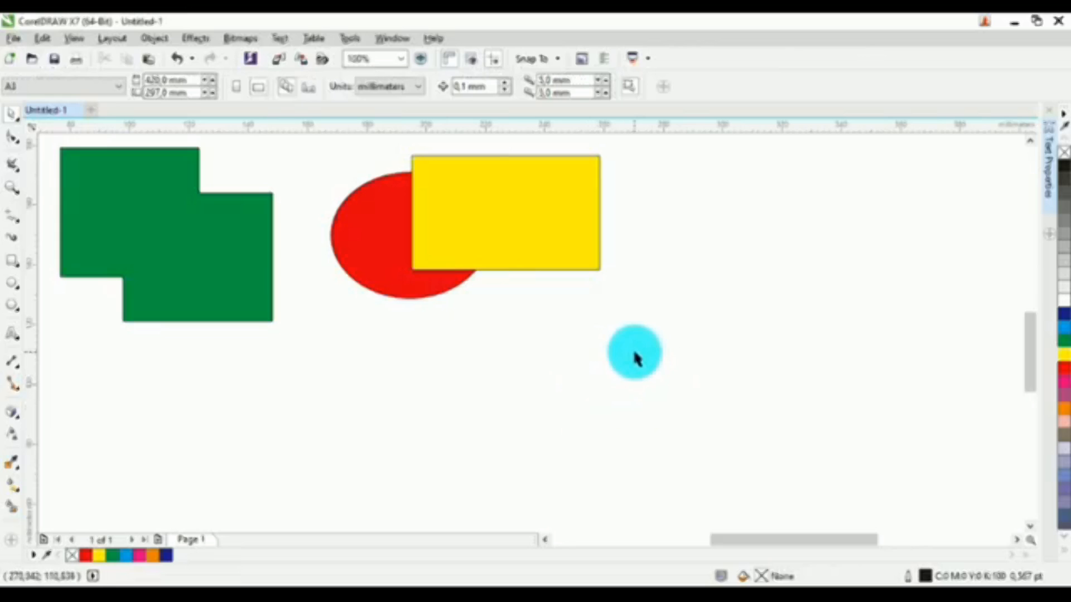
- Move the yellow rectangle right so that it covers only the right edge of the red ellipse, and deselect it
{"action": "left_click_drag", "start_coordinate": [635, 352], "coordinate": [422, 247]}
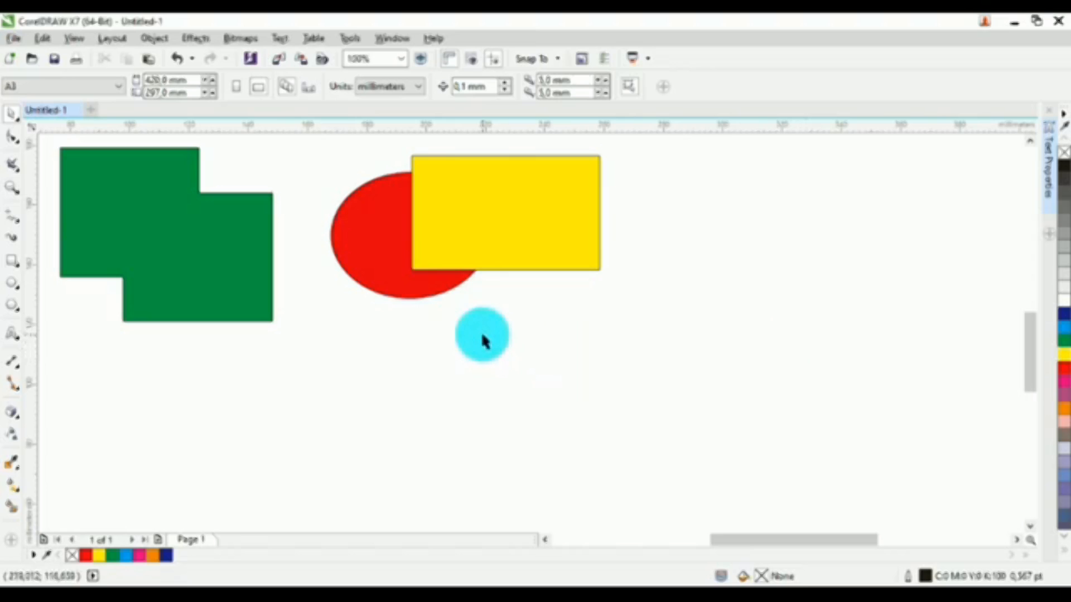
{"action": "left_click_drag", "start_coordinate": [530, 262], "coordinate": [578, 269]}
{"action": "left_click", "coordinate": [433, 332]}
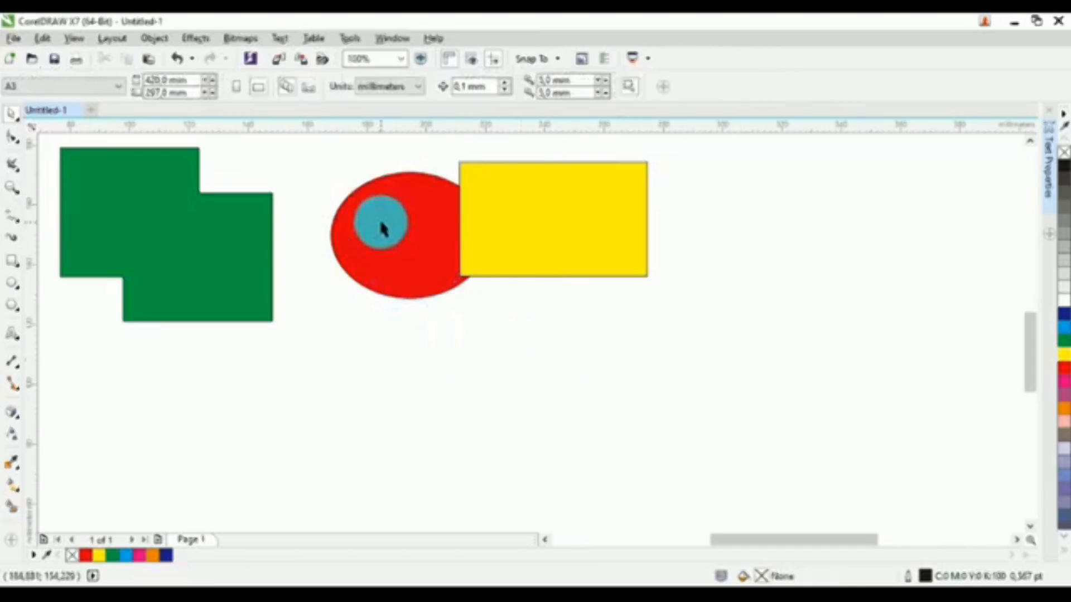
- Move the red ellipse about 8 mm right so that it reaches further under the yellow rectangle
{"action": "left_click_drag", "start_coordinate": [378, 226], "coordinate": [597, 236]}
{"action": "left_click", "coordinate": [414, 318]}
{"action": "left_click", "coordinate": [373, 221]}
{"action": "left_click", "coordinate": [660, 328]}
- Trim the yellow rectangle with the red ellipse, selecting the ellipse first and the rectangle last
{"action": "left_click", "coordinate": [450, 242]}
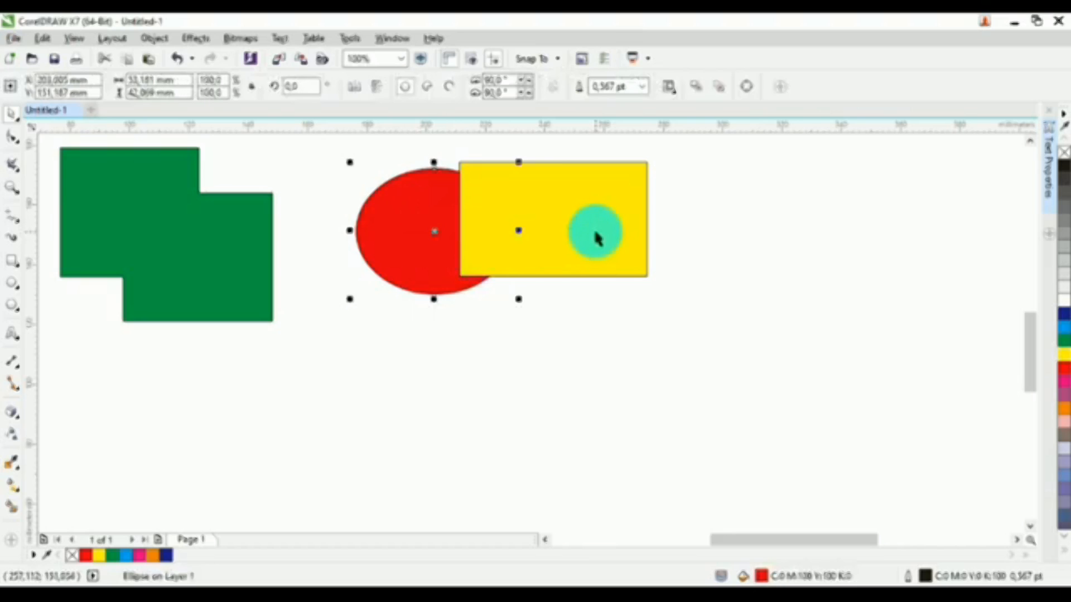
{"action": "left_click", "coordinate": [609, 230], "text": "shift"}
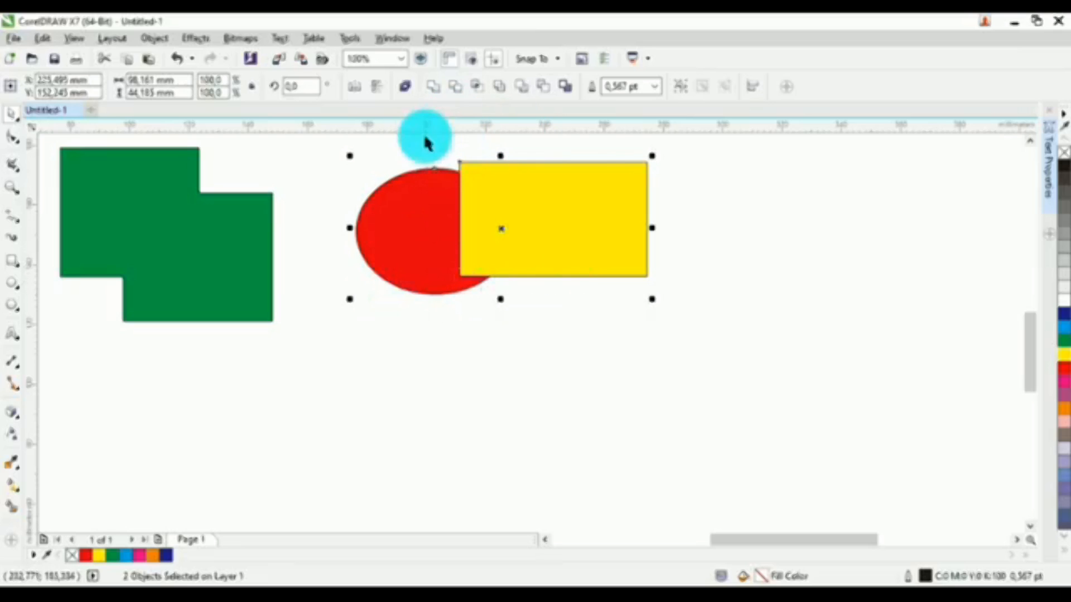
{"action": "left_click", "coordinate": [453, 95]}
{"action": "left_click", "coordinate": [550, 246]}
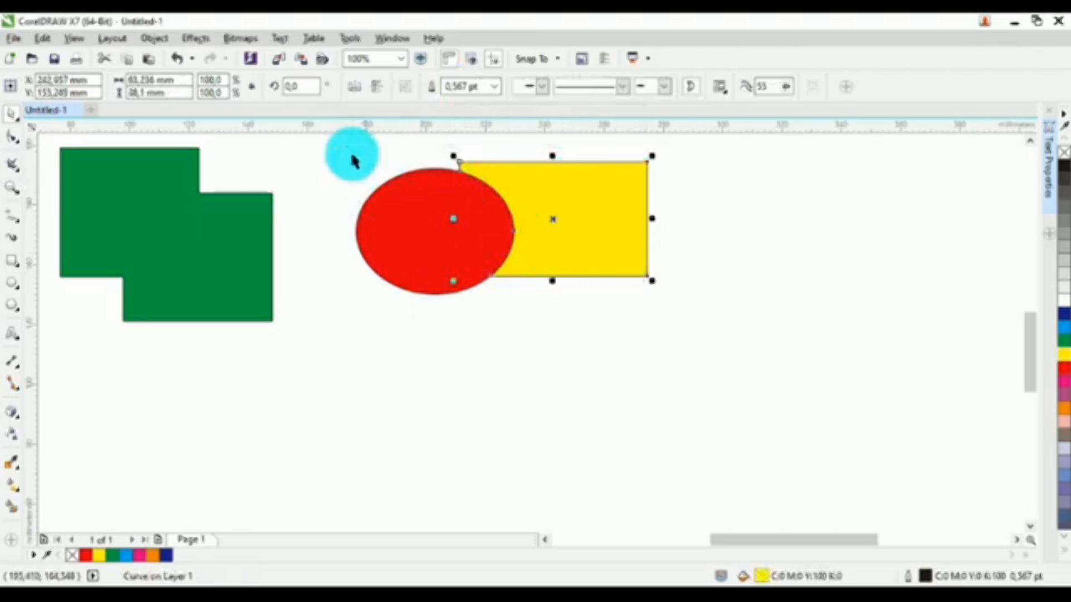
- Move the red ellipse left, clear of the trimmed yellow shape, and leave nothing selected
{"action": "left_click", "coordinate": [355, 158]}
{"action": "left_click", "coordinate": [456, 222]}
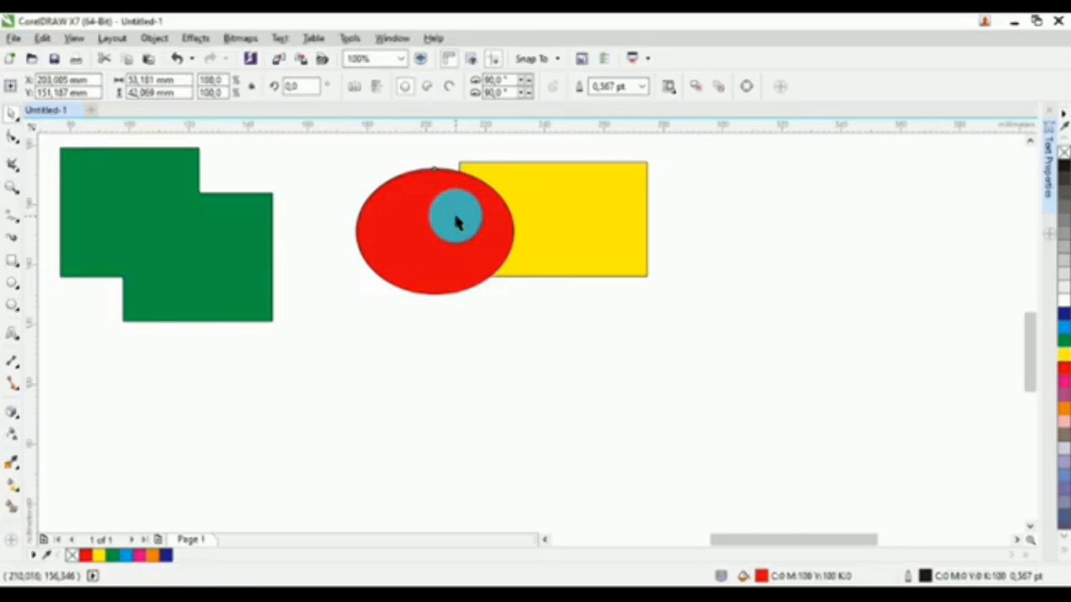
{"action": "left_click_drag", "start_coordinate": [456, 222], "coordinate": [391, 216]}
{"action": "left_click", "coordinate": [570, 326]}
{"action": "left_click", "coordinate": [564, 239]}
{"action": "left_click", "coordinate": [742, 304]}
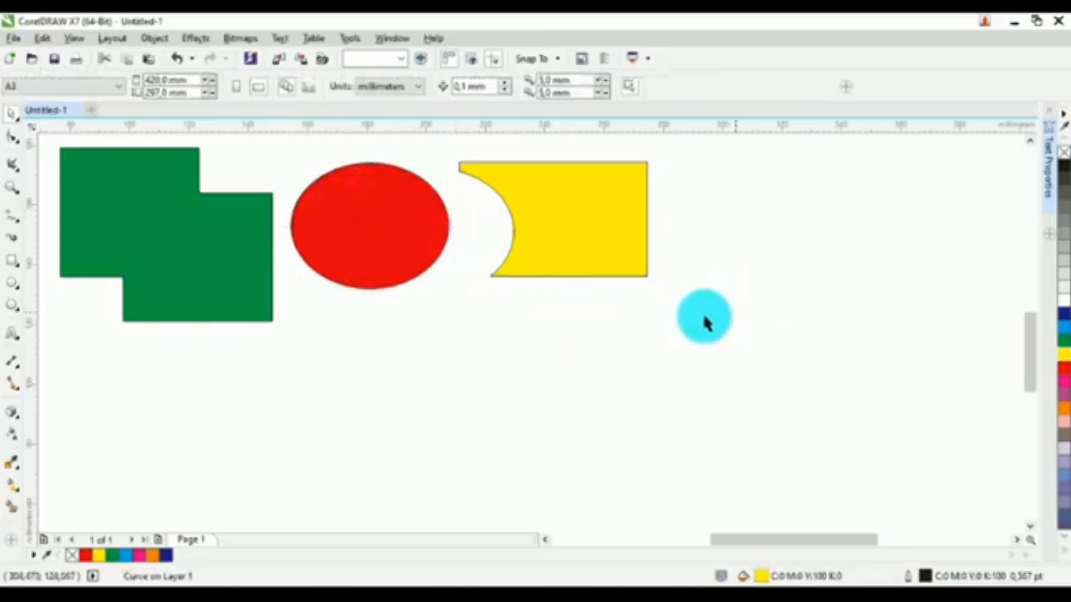
- Undo the move of the red ellipse and the trim of the yellow rectangle, and clear the selection
{"action": "key", "text": "ctrl+z"}
{"action": "key", "text": "ctrl+z"}
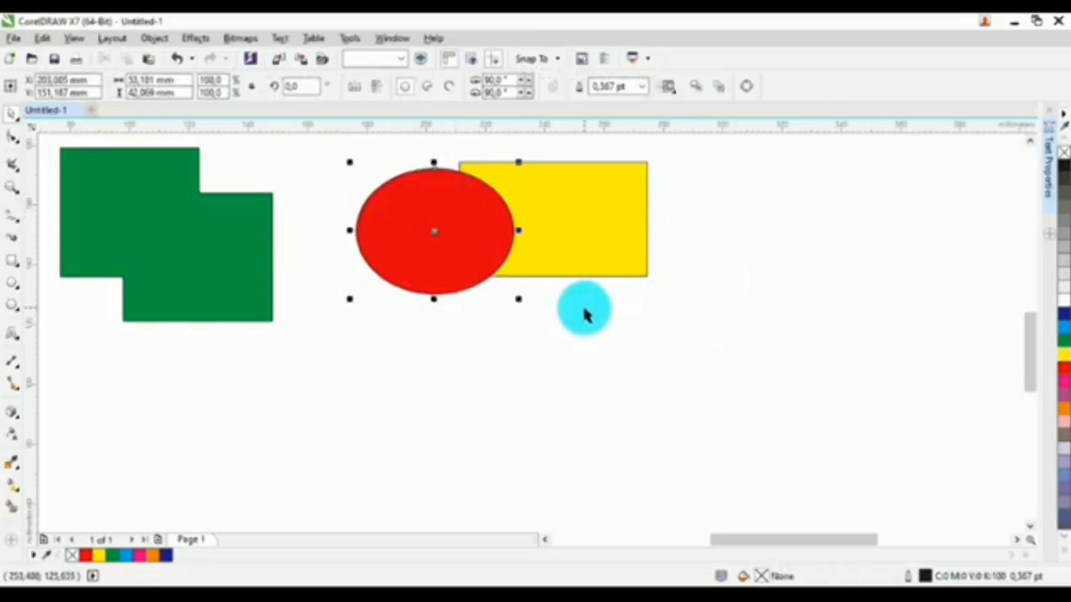
{"action": "left_click", "coordinate": [773, 323]}
- Shift the yellow rectangle slightly up and left and trim the red ellipse with it, selecting the rectangle first and the ellipse last
{"action": "left_click_drag", "start_coordinate": [540, 237], "coordinate": [619, 241]}
{"action": "left_click", "coordinate": [449, 229]}
{"action": "left_click", "coordinate": [602, 283]}
{"action": "left_click", "coordinate": [592, 273]}
{"action": "left_click", "coordinate": [631, 292]}
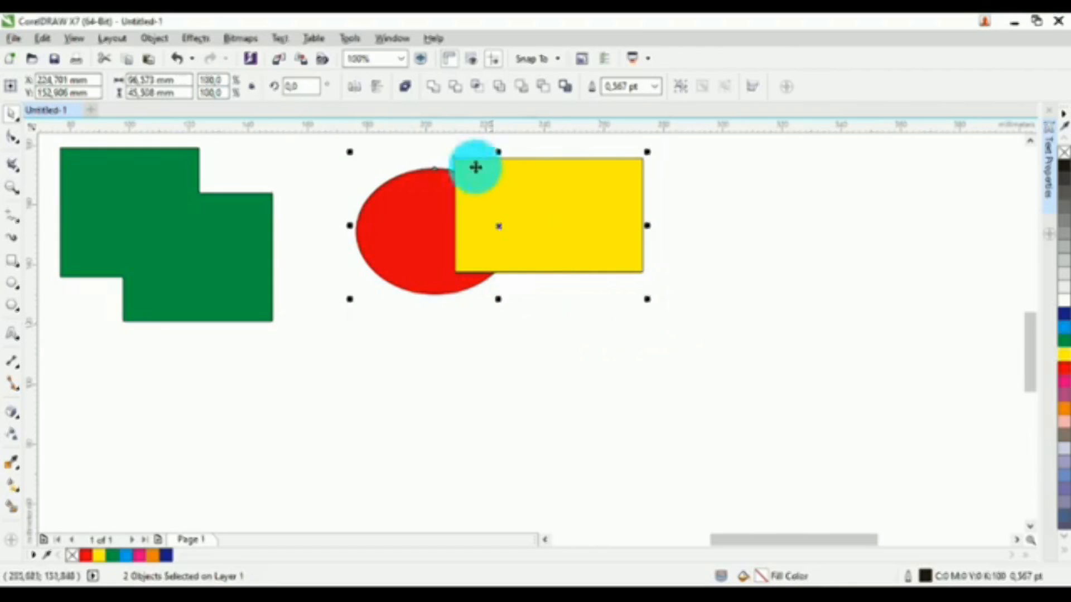
{"action": "left_click", "coordinate": [457, 94]}
{"action": "left_click", "coordinate": [449, 329]}
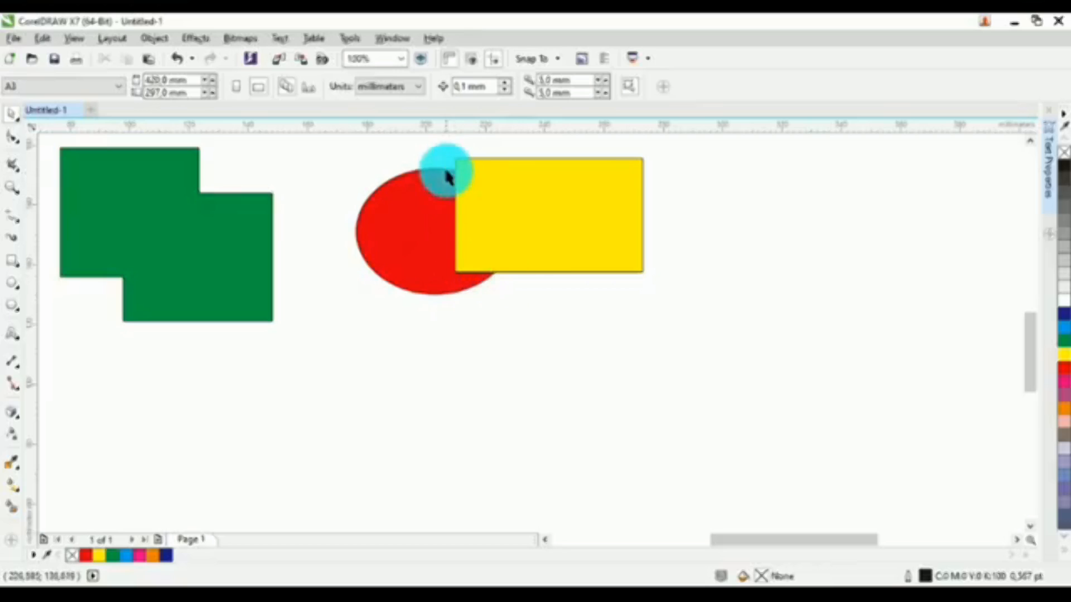
- Move the yellow rectangle right, clear of the trimmed ellipse, and undo both that move and the trim
{"action": "left_click_drag", "start_coordinate": [523, 216], "coordinate": [655, 217]}
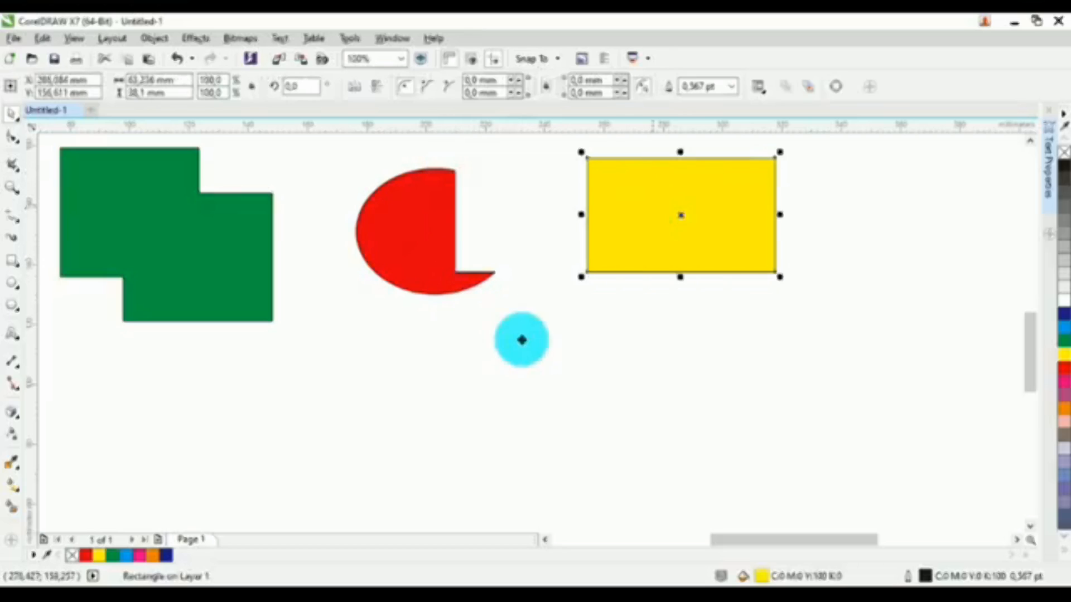
{"action": "left_click", "coordinate": [518, 335]}
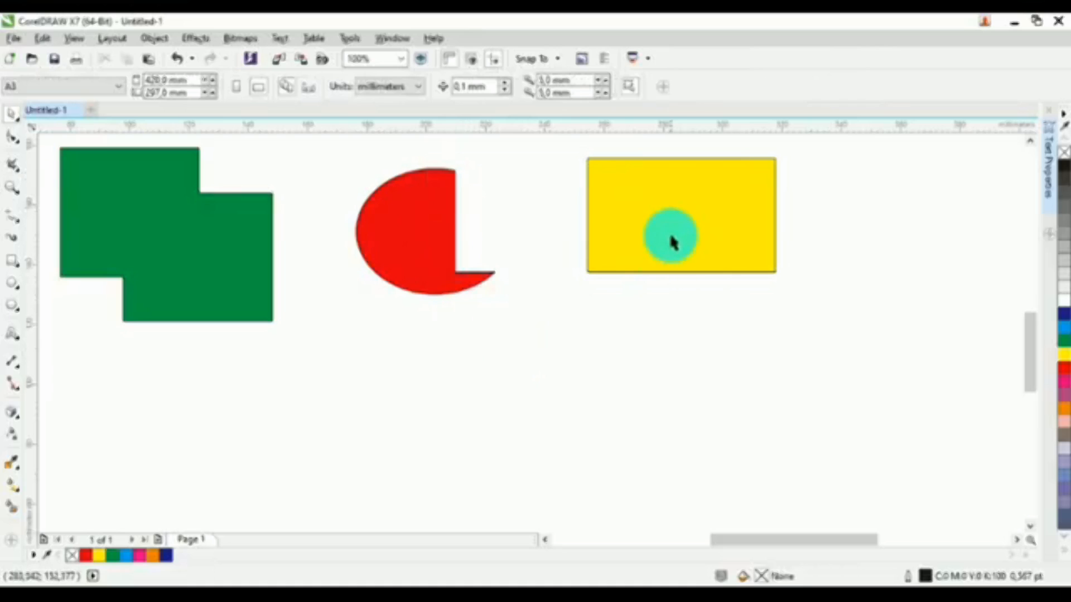
{"action": "key", "text": "ctrl+z"}
{"action": "key", "text": "ctrl+z"}
{"action": "left_click", "coordinate": [634, 347]}
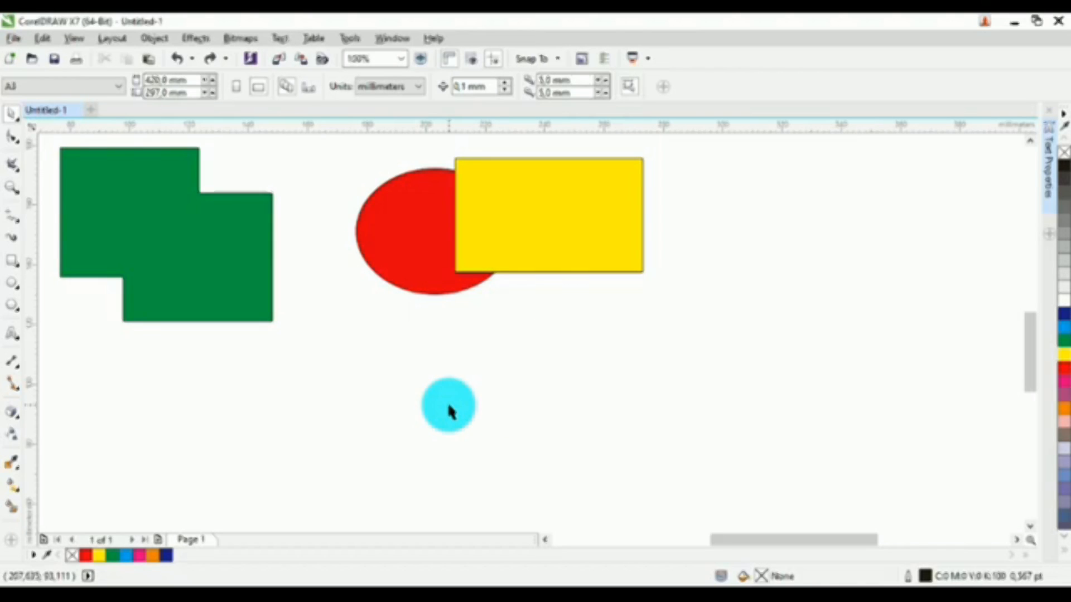
- Draw a circle about 43 mm in diameter to the right of the yellow rectangle and fill it red
{"action": "left_click", "coordinate": [12, 283]}
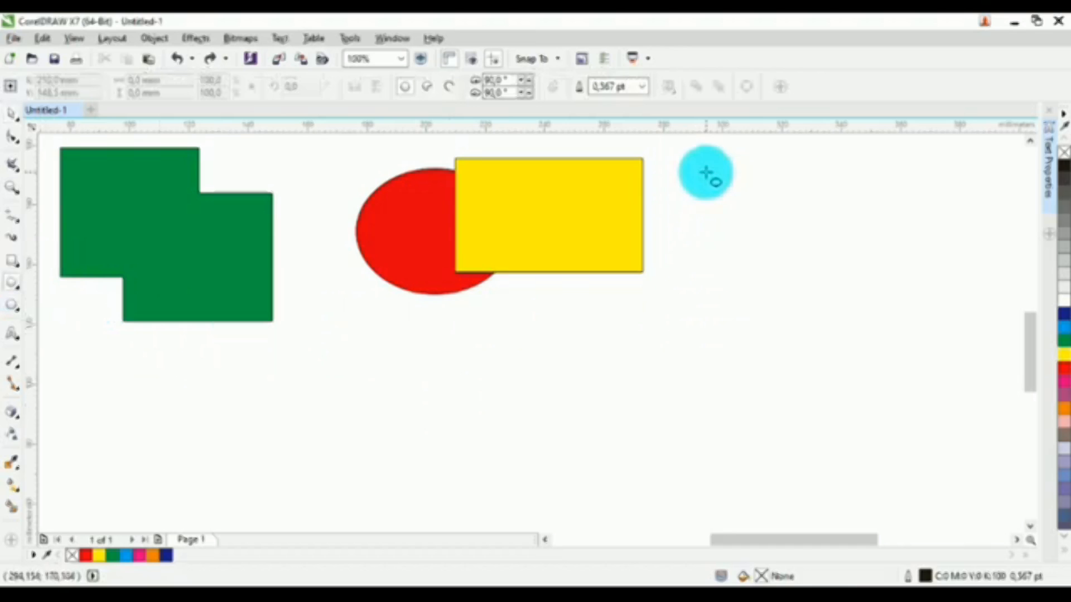
{"action": "left_click_drag", "start_coordinate": [702, 171], "coordinate": [810, 300]}
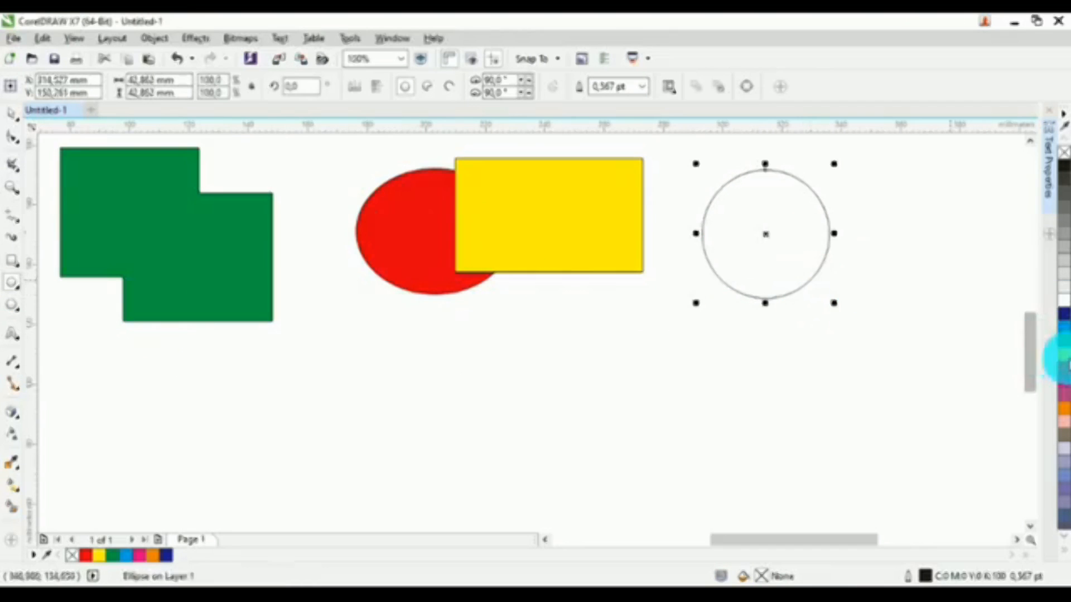
{"action": "left_click", "coordinate": [1064, 370]}
{"action": "left_click_drag", "start_coordinate": [812, 150], "coordinate": [908, 317]}
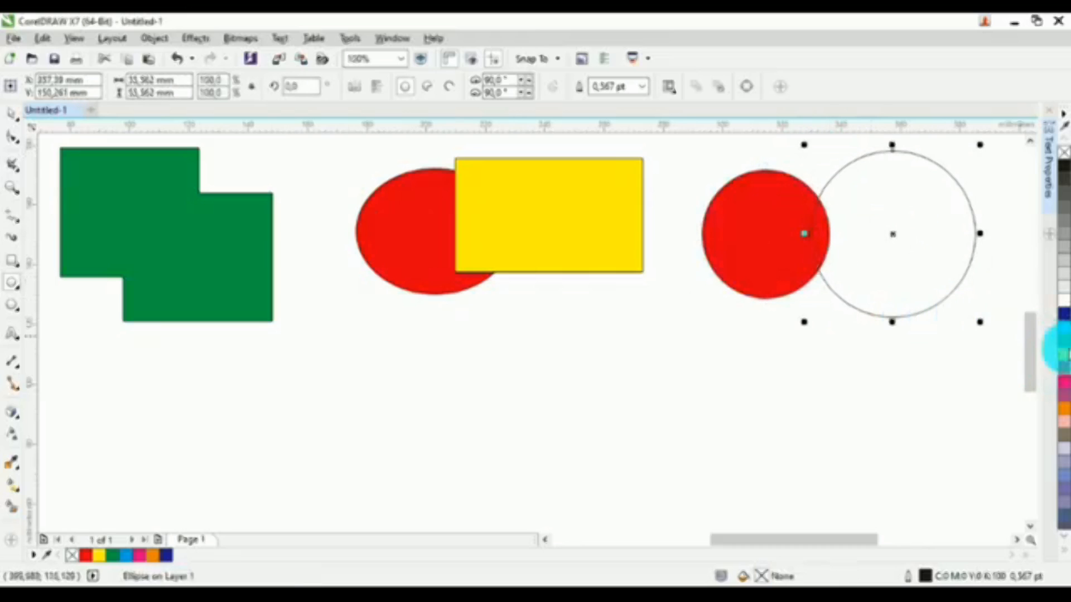
{"action": "left_click", "coordinate": [1065, 343]}
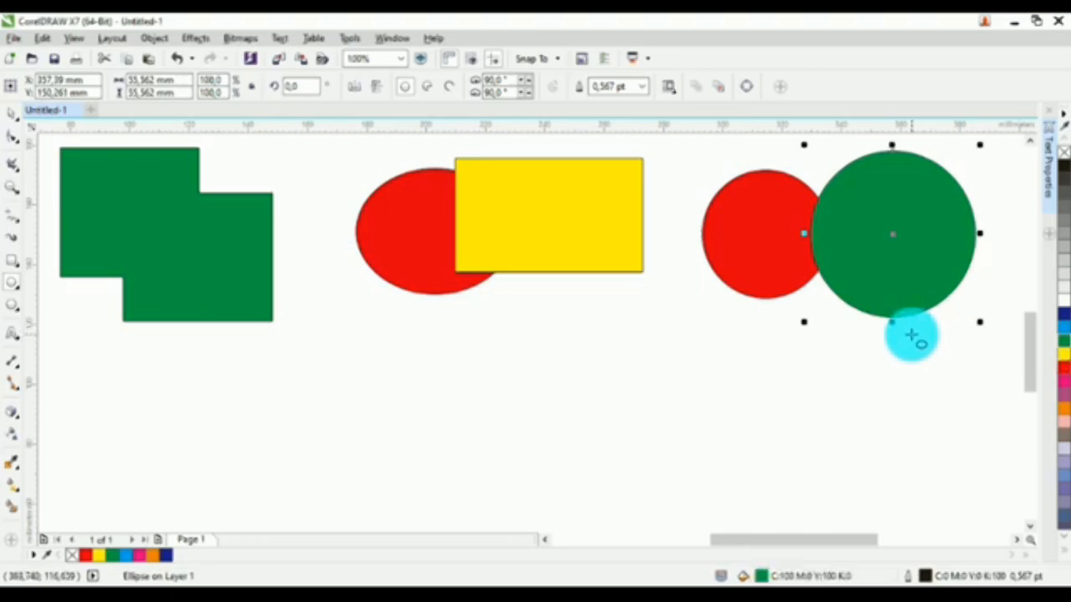
{"action": "key", "text": "Delete"}
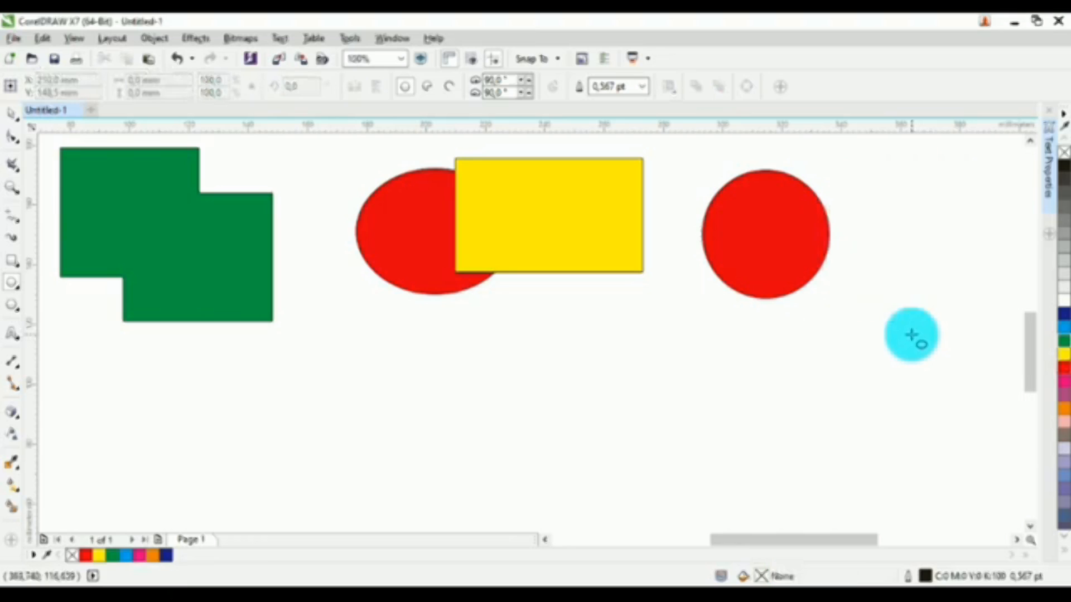
- Draw a rectangle about 53 by 17 mm overlapping the red circle's right side, fill it blue and clear the selection
{"action": "left_click", "coordinate": [12, 262]}
{"action": "left_click_drag", "start_coordinate": [774, 209], "coordinate": [932, 260]}
{"action": "left_click", "coordinate": [1065, 329]}
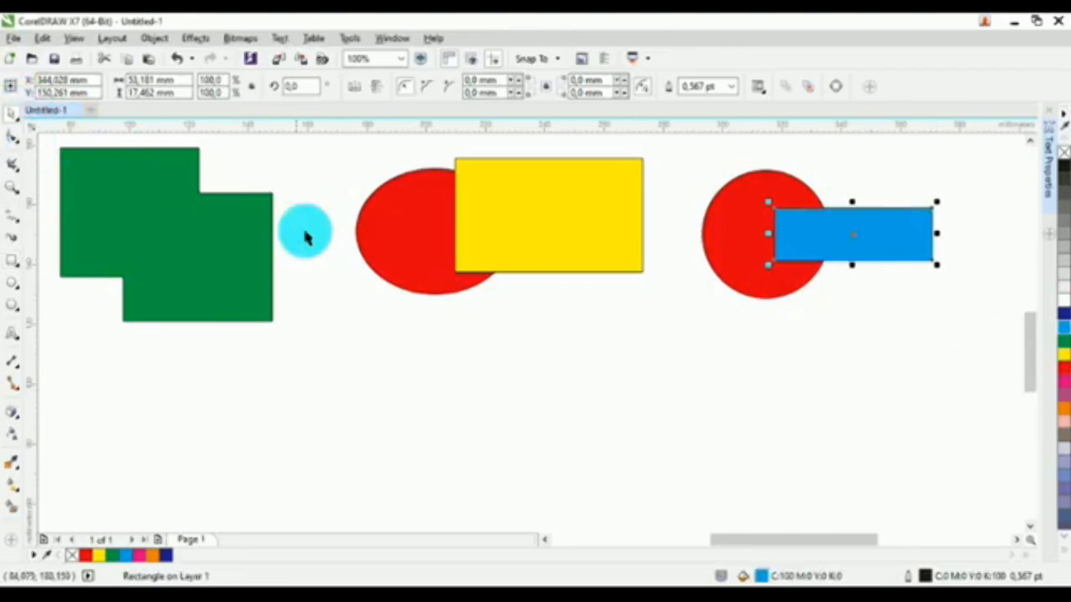
{"action": "left_click", "coordinate": [890, 356]}
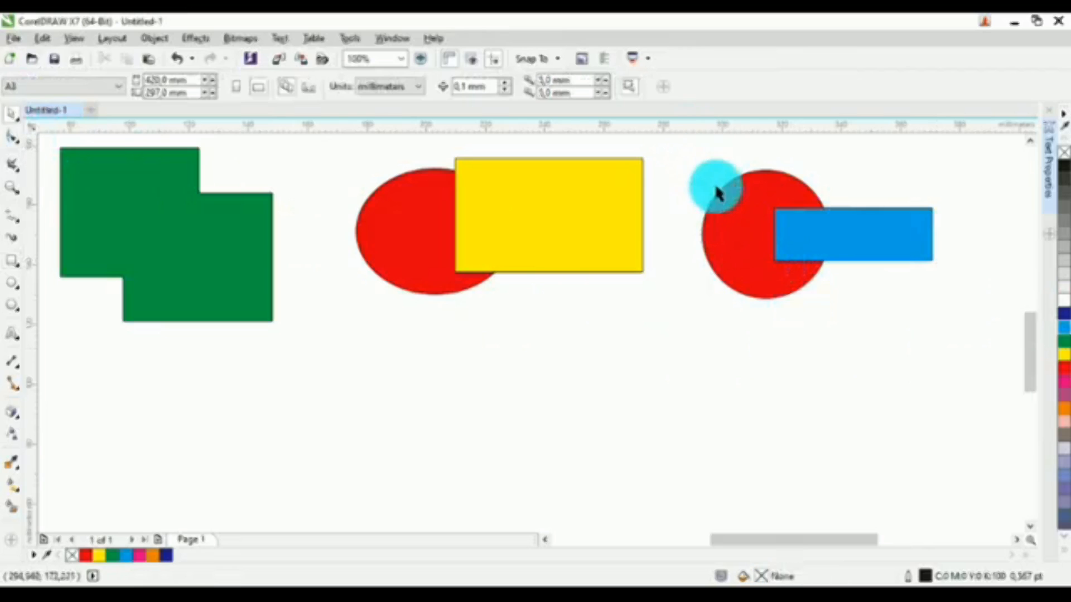
- Select the red circle and the blue rectangle together, intersect them and clear the selection
{"action": "left_click_drag", "start_coordinate": [970, 316], "coordinate": [681, 153]}
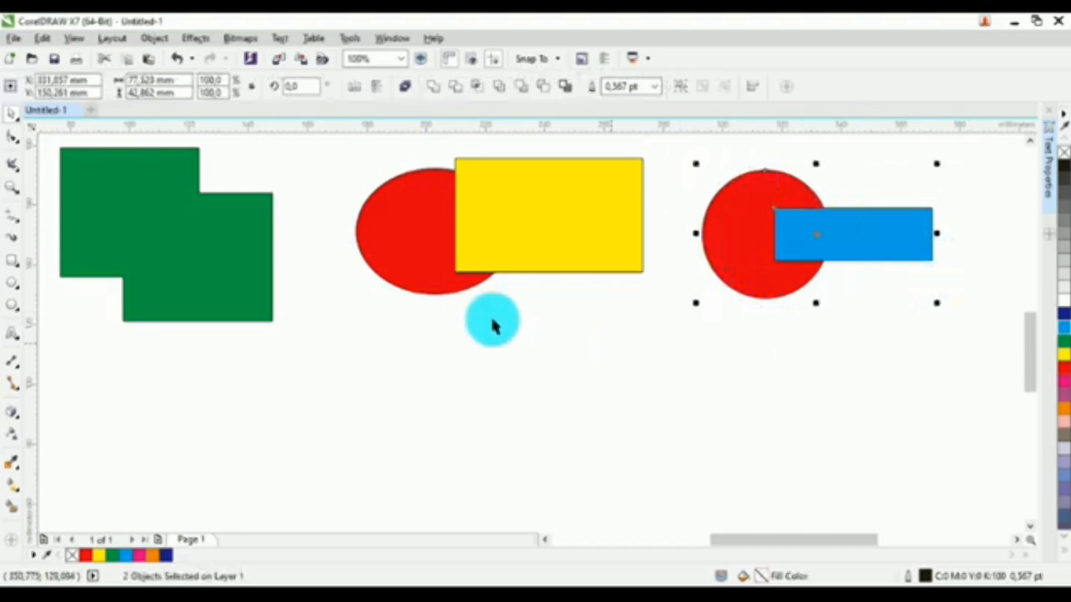
{"action": "left_click", "coordinate": [478, 91]}
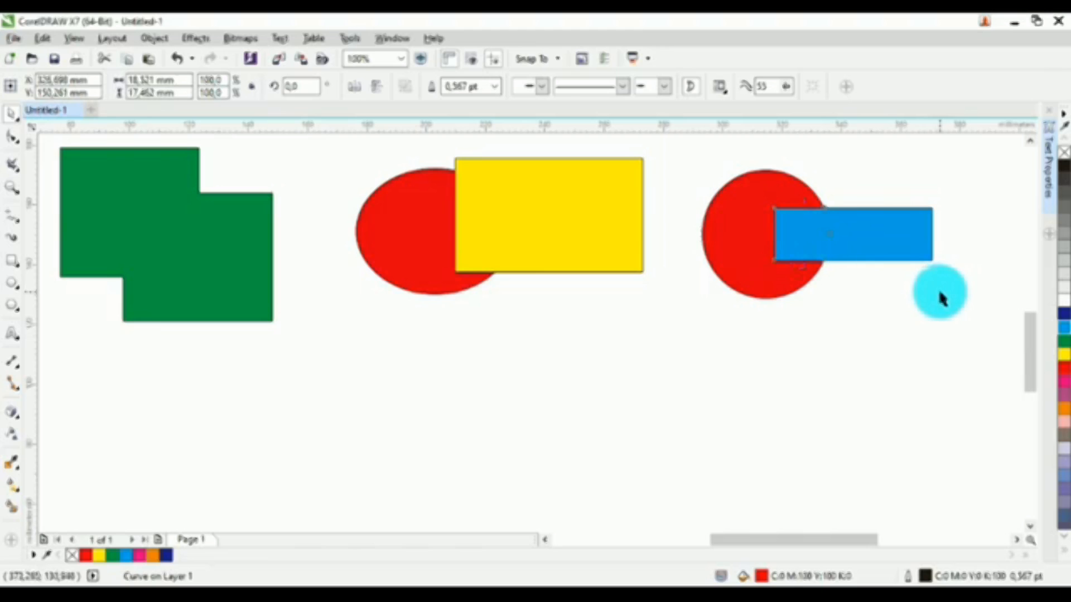
{"action": "left_click", "coordinate": [941, 299]}
{"action": "left_click", "coordinate": [901, 240]}
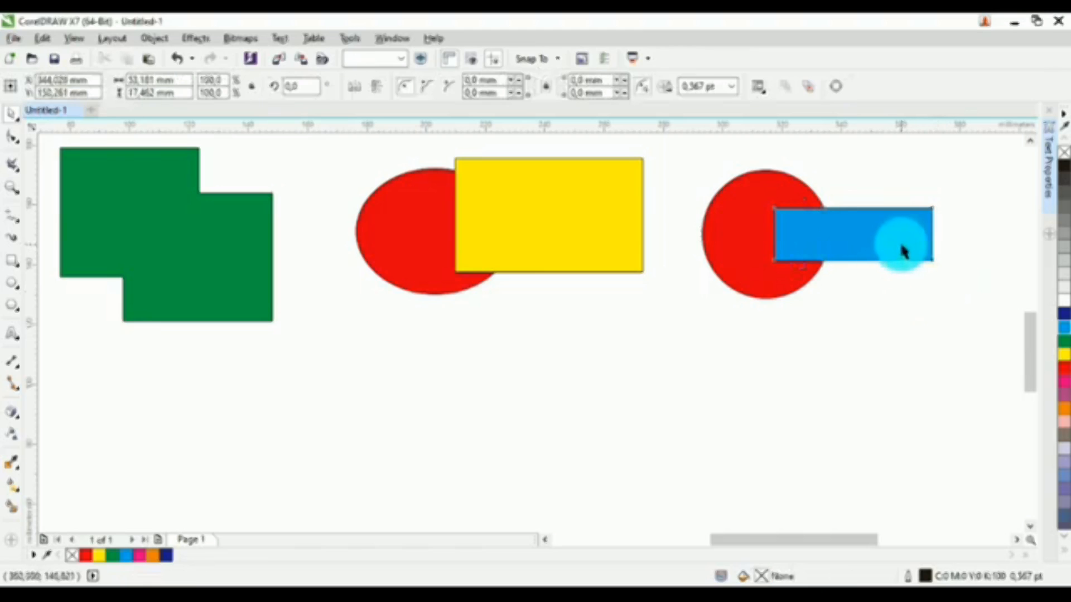
{"action": "left_click", "coordinate": [712, 261]}
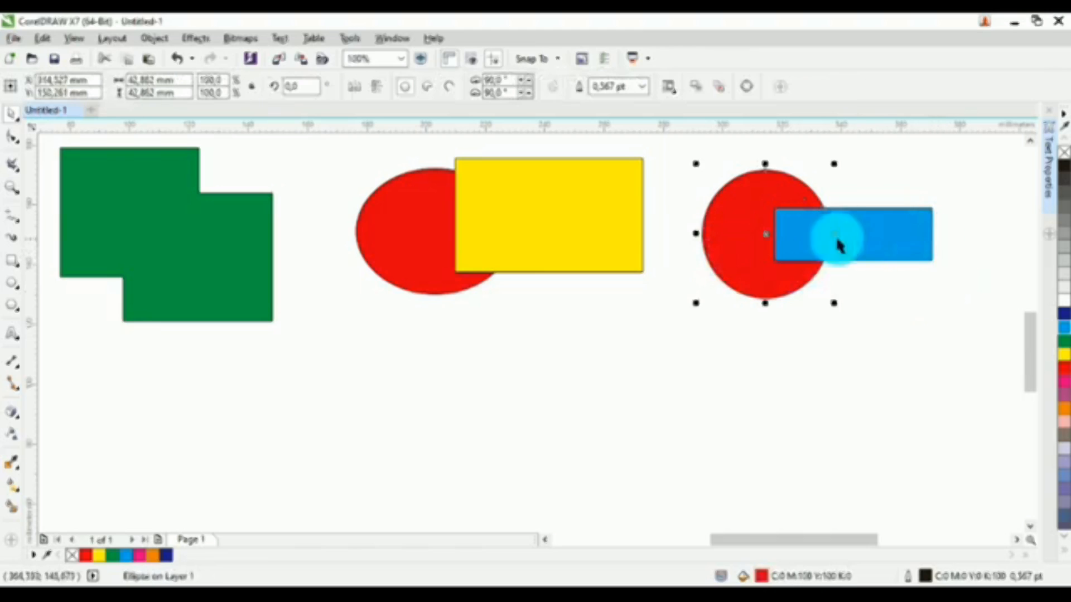
{"action": "left_click", "coordinate": [896, 228]}
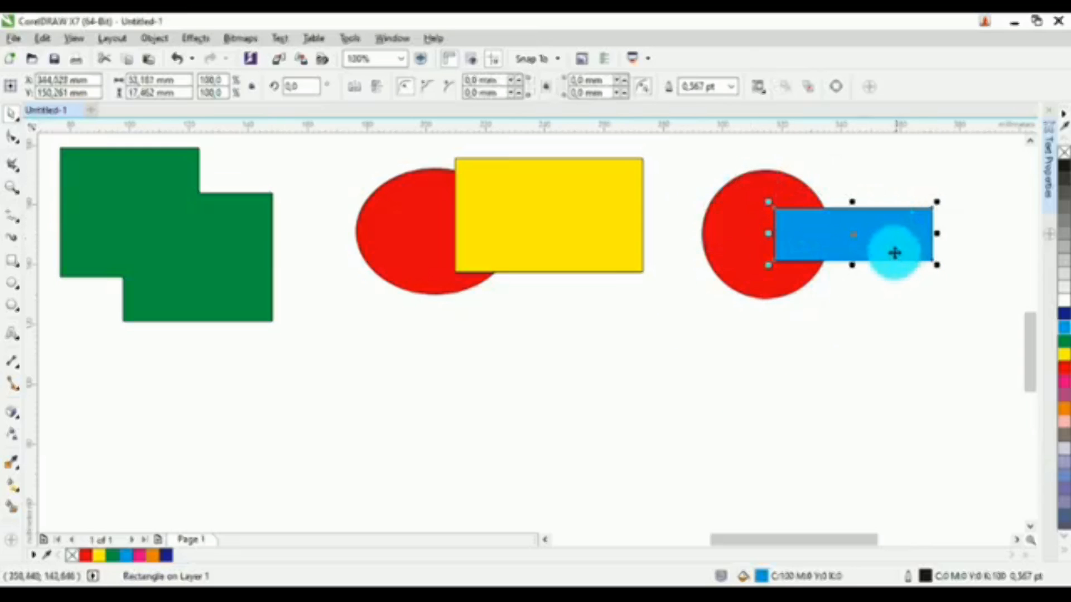
{"action": "left_click", "coordinate": [887, 325]}
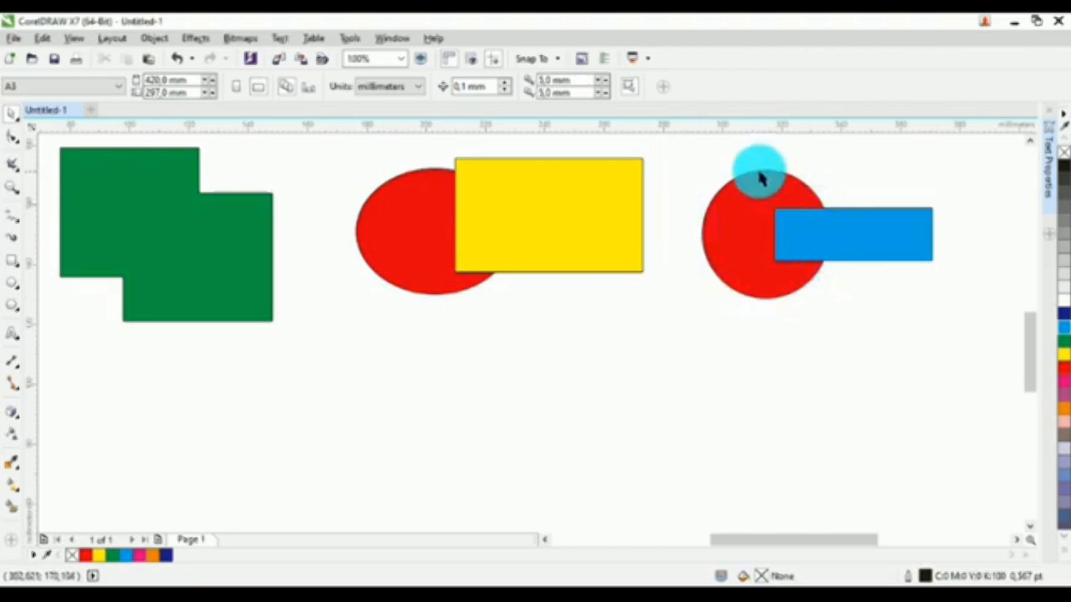
- Move the blue rectangle right, clear of the red circle, and place the red intersection piece below the circle
{"action": "left_click", "coordinate": [803, 235]}
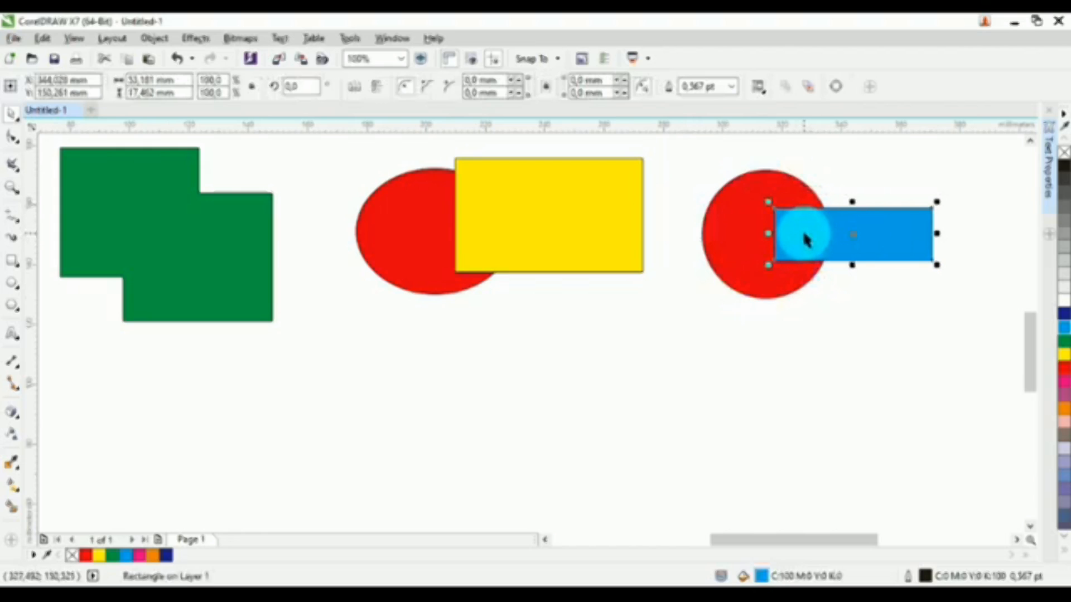
{"action": "left_click_drag", "start_coordinate": [887, 224], "coordinate": [985, 212]}
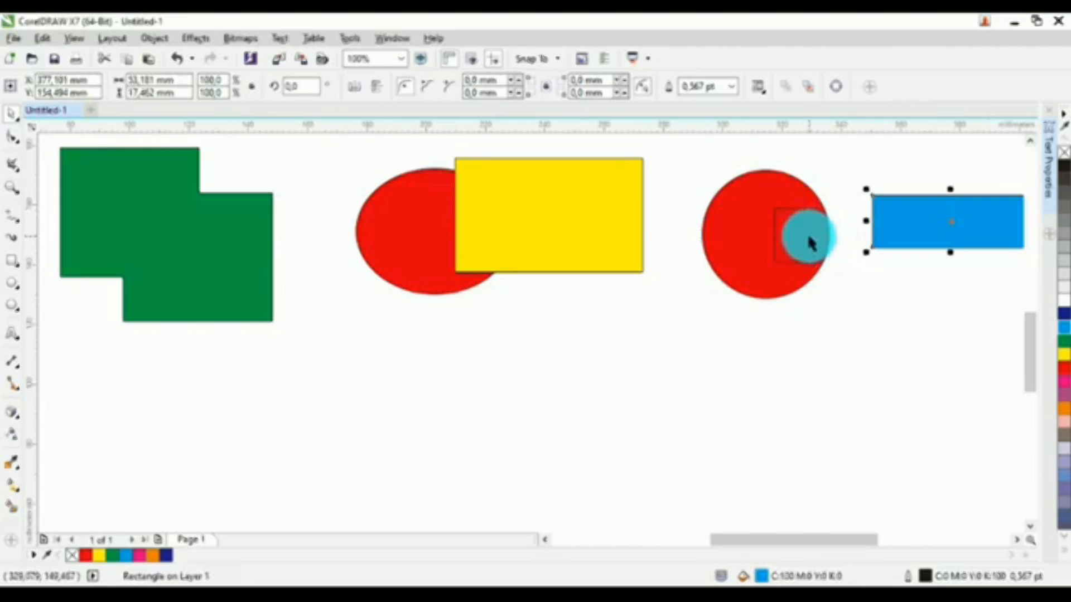
{"action": "left_click_drag", "start_coordinate": [810, 243], "coordinate": [802, 341]}
{"action": "left_click", "coordinate": [873, 347]}
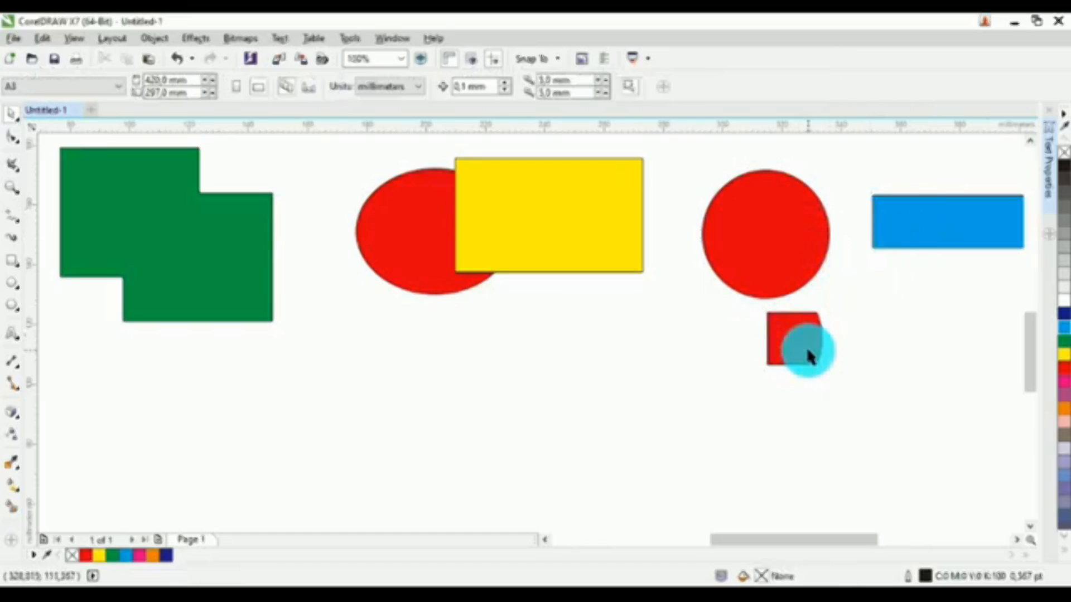
{"action": "mouse_move", "coordinate": [807, 355]}
{"action": "left_mouse_down"}
{"action": "mouse_move", "coordinate": [800, 232]}
{"action": "mouse_move", "coordinate": [812, 367]}
{"action": "left_mouse_up"}
- Move the blue rectangle back over the red circle and intersect them, selecting the circle first and the rectangle last
{"action": "left_click_drag", "start_coordinate": [919, 225], "coordinate": [824, 242]}
{"action": "left_click", "coordinate": [923, 326]}
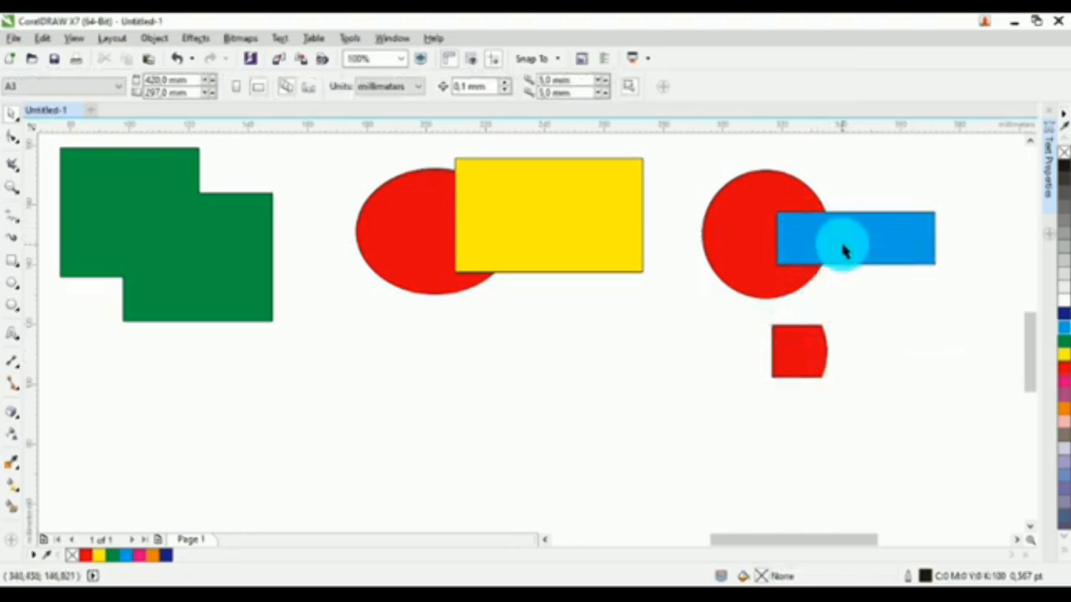
{"action": "left_click", "coordinate": [722, 239]}
{"action": "left_click", "coordinate": [872, 239], "text": "shift"}
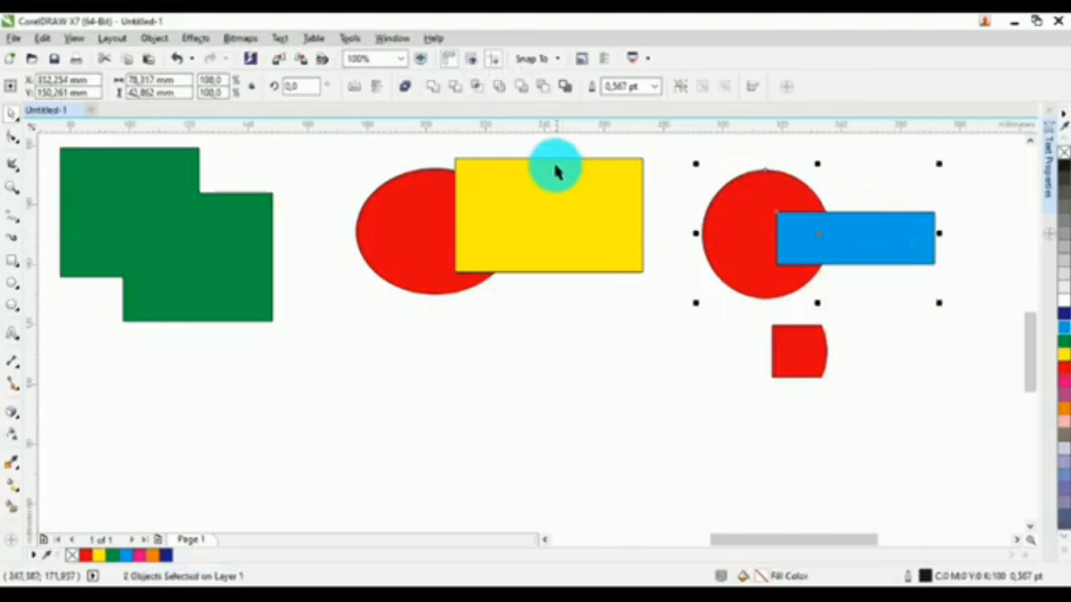
{"action": "left_click", "coordinate": [481, 92]}
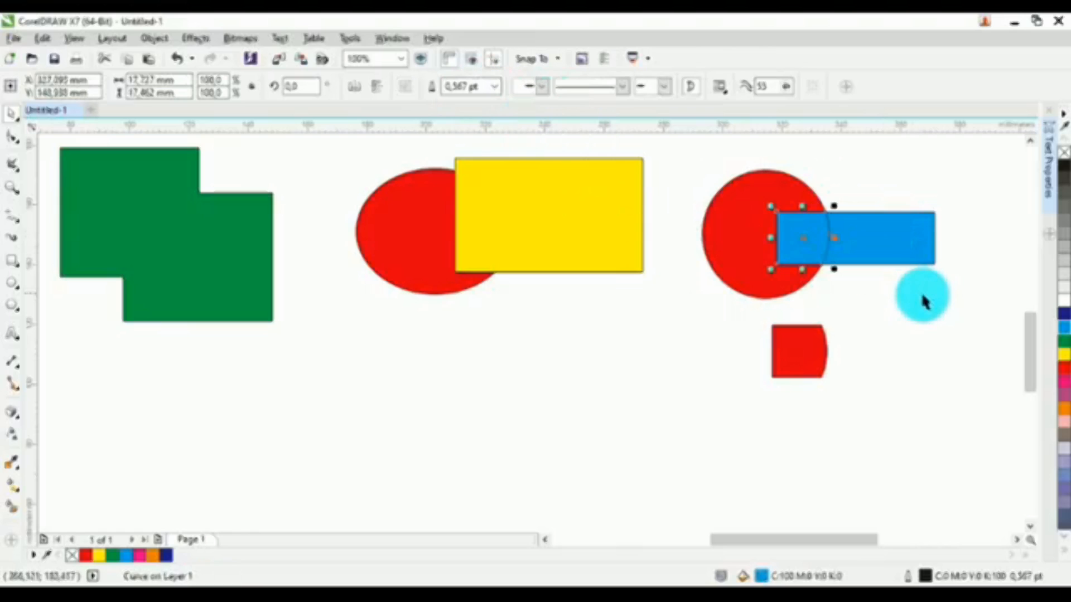
{"action": "left_click", "coordinate": [919, 296]}
- Move the blue rectangle right, clear of the circle, and place the blue intersection piece beside the red one
{"action": "left_click_drag", "start_coordinate": [871, 245], "coordinate": [1007, 209]}
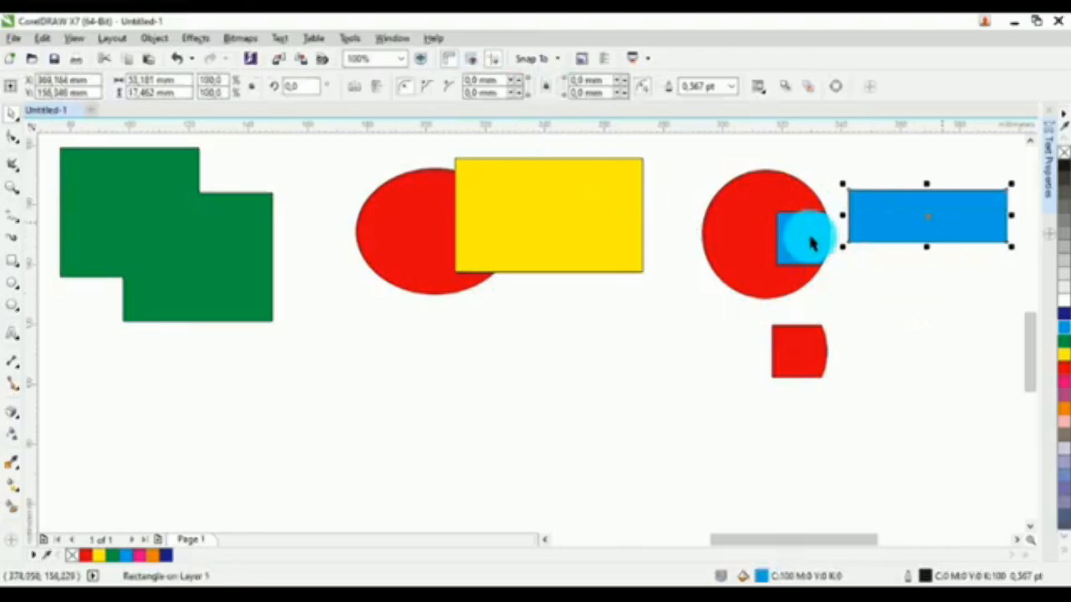
{"action": "left_click_drag", "start_coordinate": [803, 235], "coordinate": [867, 348]}
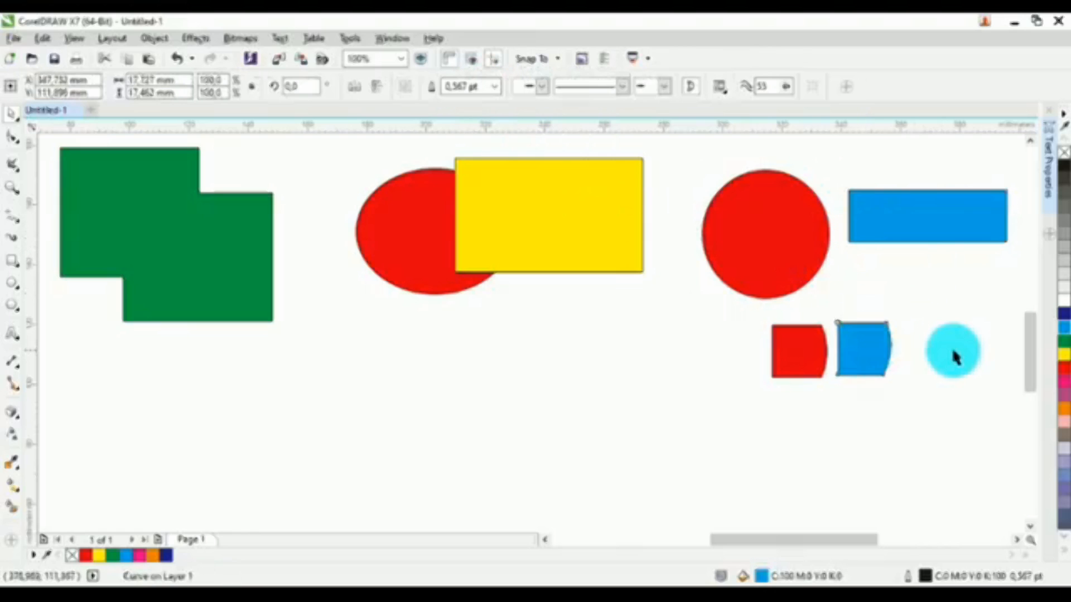
{"action": "left_click", "coordinate": [954, 354]}
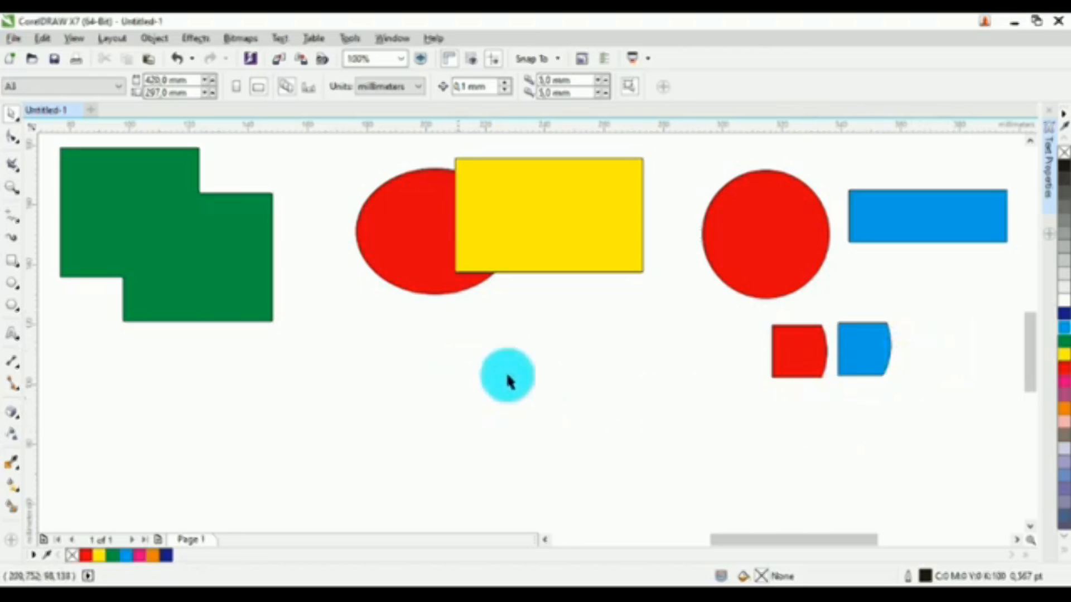
- Move the red piece up onto the circle's lower edge and the blue piece up beneath the blue rectangle
{"action": "left_click", "coordinate": [791, 352]}
{"action": "left_click_drag", "start_coordinate": [792, 270], "coordinate": [797, 288]}
{"action": "left_click_drag", "start_coordinate": [855, 346], "coordinate": [862, 284]}
{"action": "left_click", "coordinate": [613, 398]}
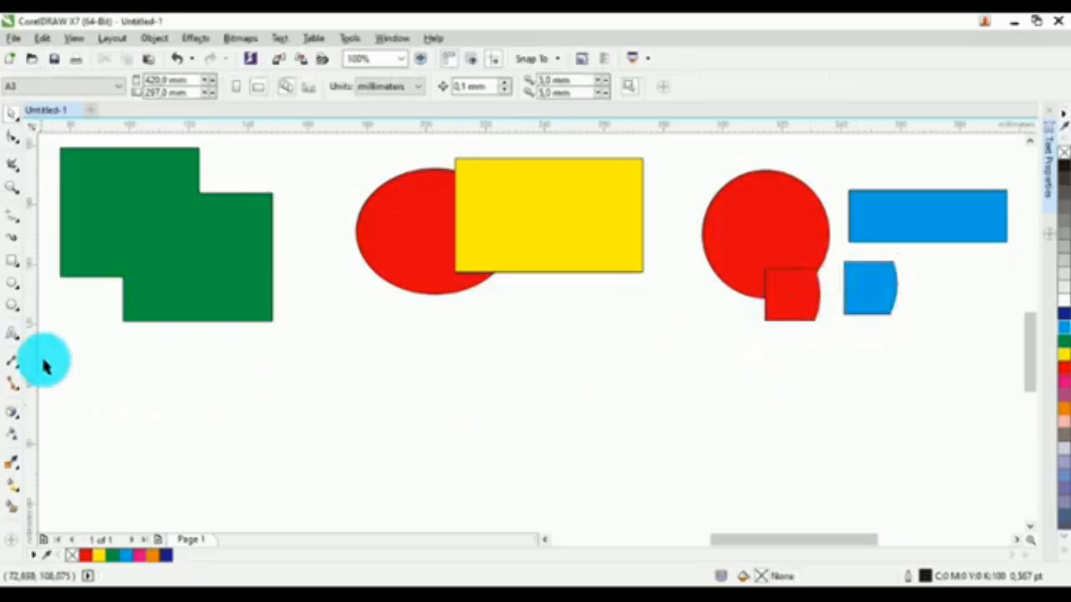
- Draw an ellipse about 39 by 33 mm below the green shape, fill it red and move it slightly down and right
{"action": "left_click", "coordinate": [12, 290]}
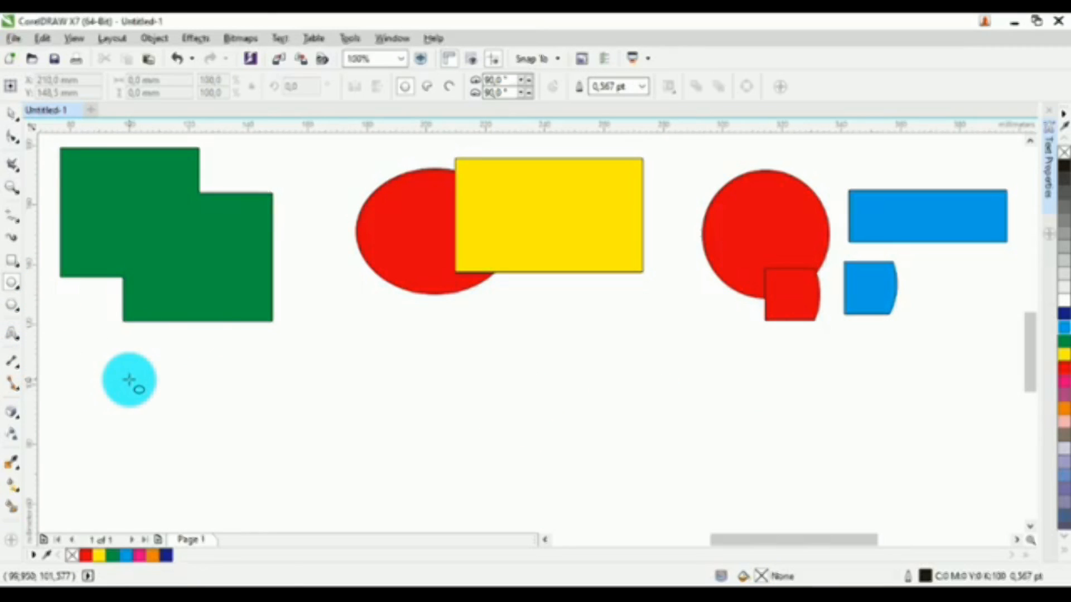
{"action": "left_click_drag", "start_coordinate": [130, 381], "coordinate": [193, 434]}
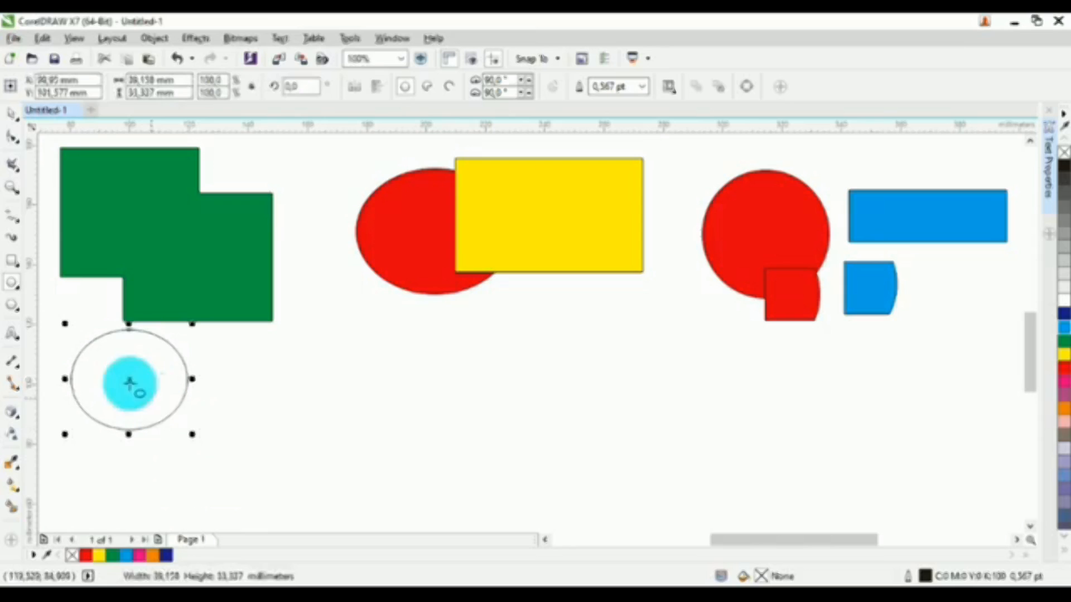
{"action": "left_click", "coordinate": [1064, 370]}
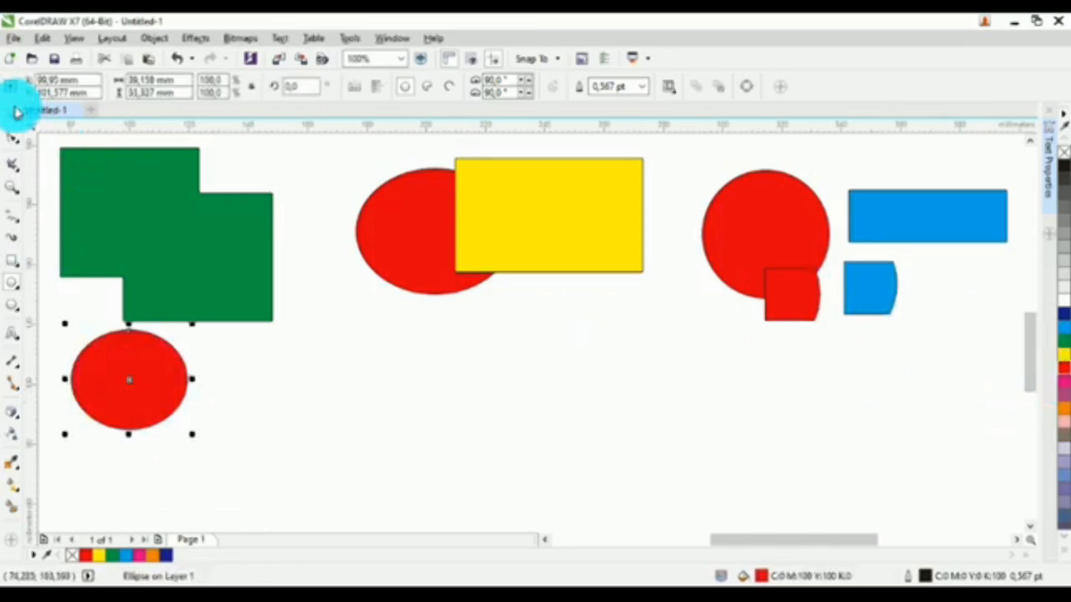
{"action": "left_click", "coordinate": [16, 112]}
{"action": "left_click_drag", "start_coordinate": [163, 378], "coordinate": [210, 414]}
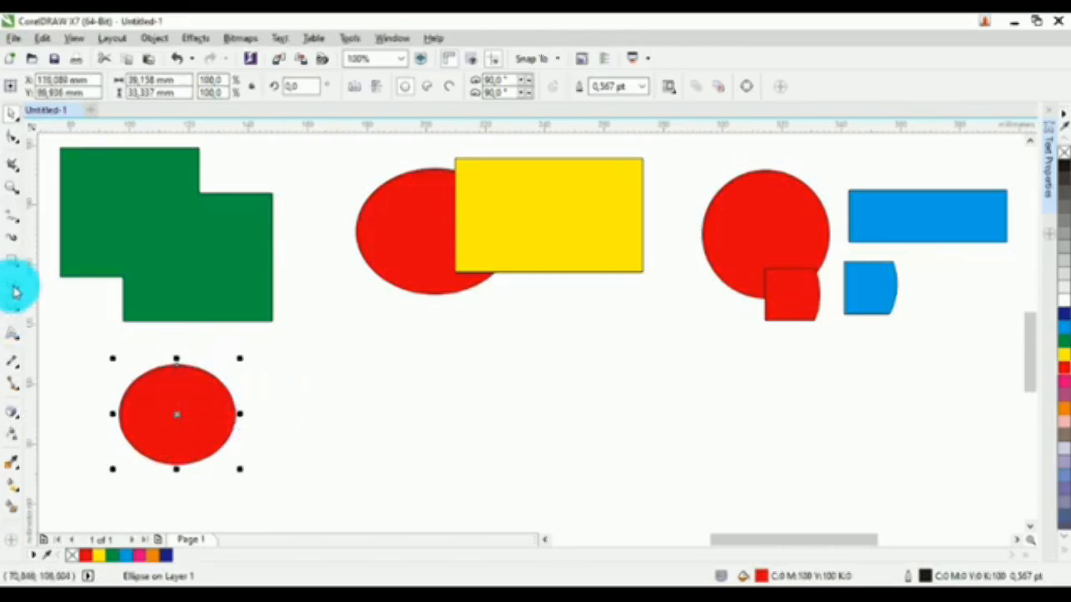
- Draw a rectangle about 44 by 24 mm overlapping the new ellipse's lower right, fill it yellow and clear the selection
{"action": "left_click", "coordinate": [13, 260]}
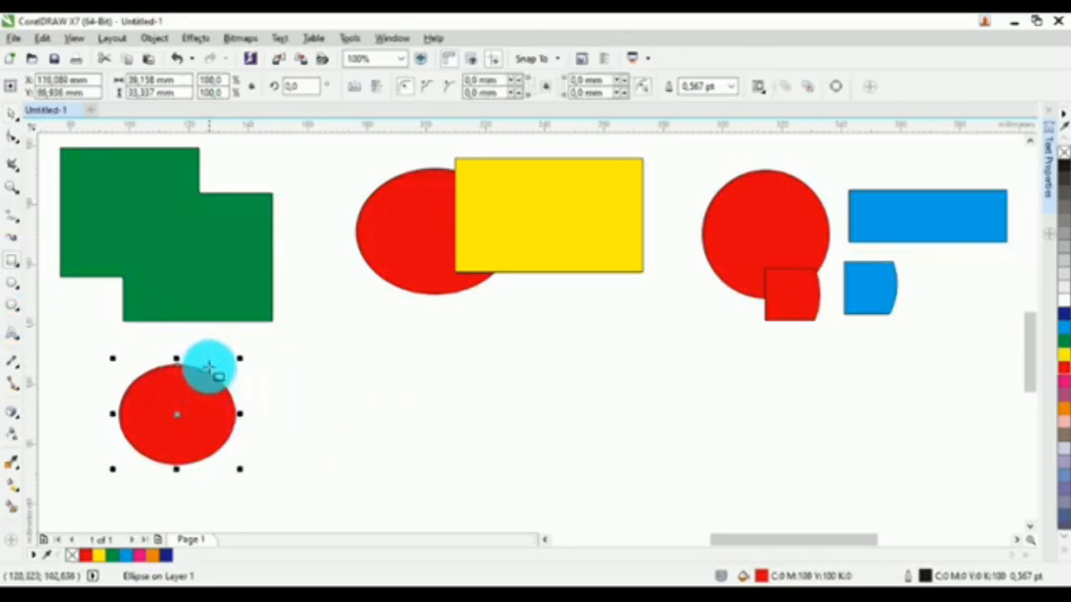
{"action": "left_click_drag", "start_coordinate": [205, 399], "coordinate": [338, 473]}
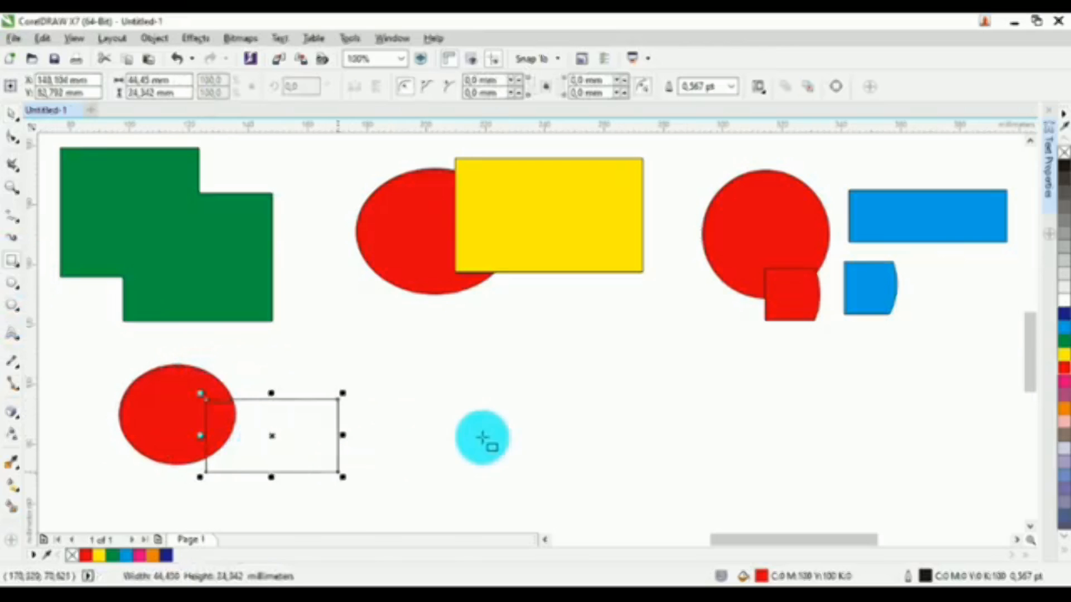
{"action": "left_click", "coordinate": [1064, 356]}
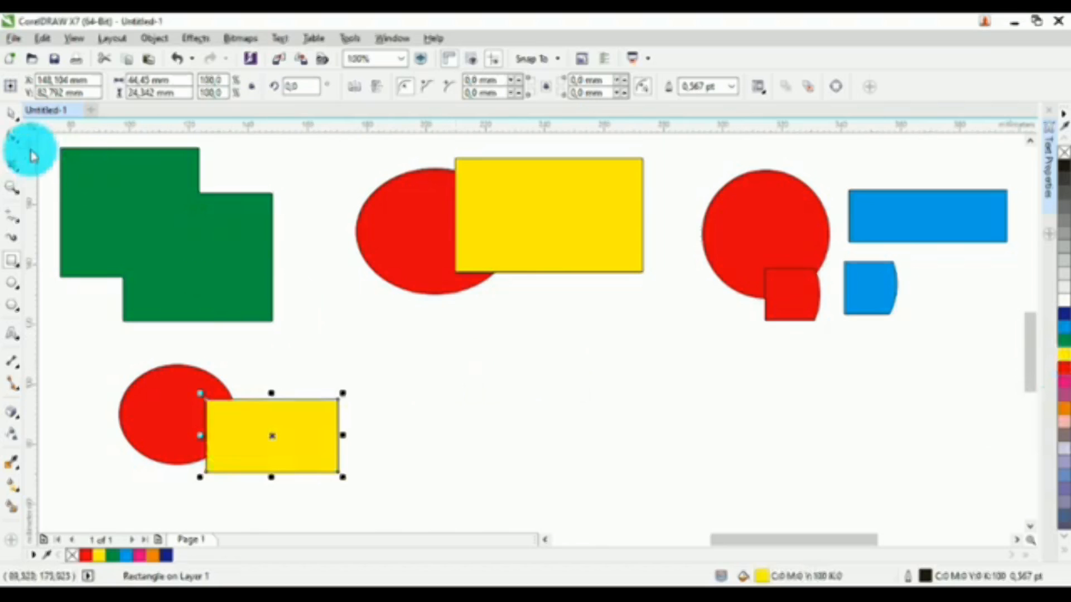
{"action": "left_click", "coordinate": [12, 115]}
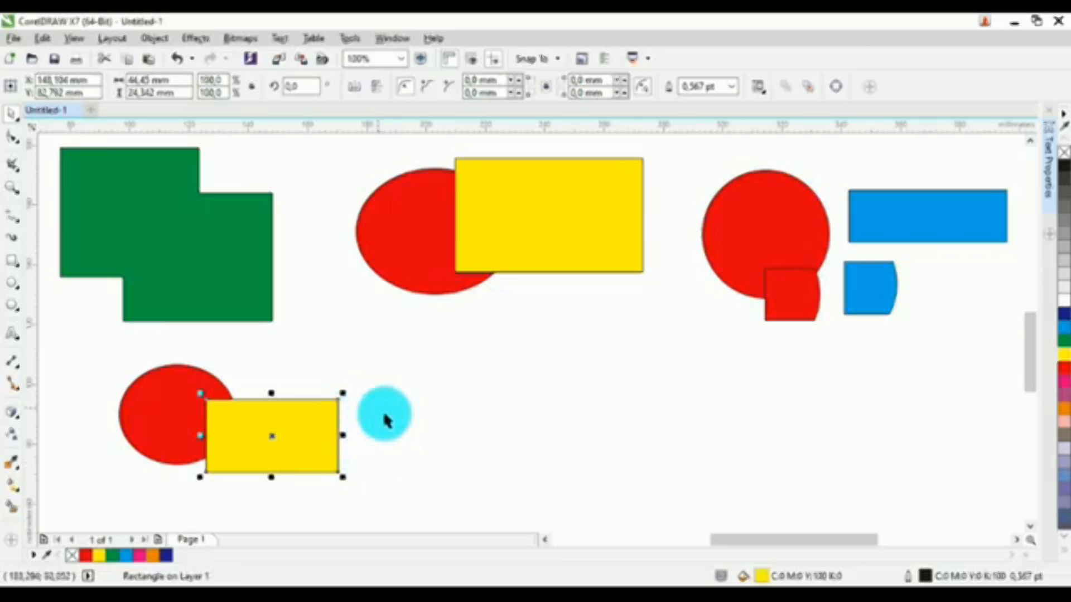
{"action": "left_click", "coordinate": [437, 432]}
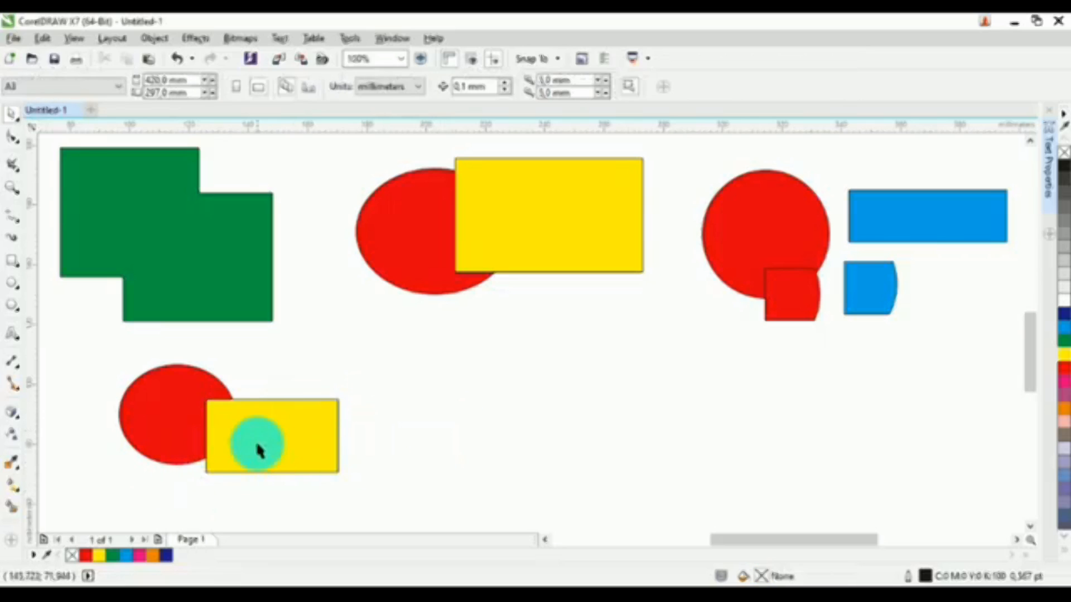
{"action": "left_click", "coordinate": [256, 447]}
{"action": "left_click", "coordinate": [401, 441]}
{"action": "left_click", "coordinate": [251, 452]}
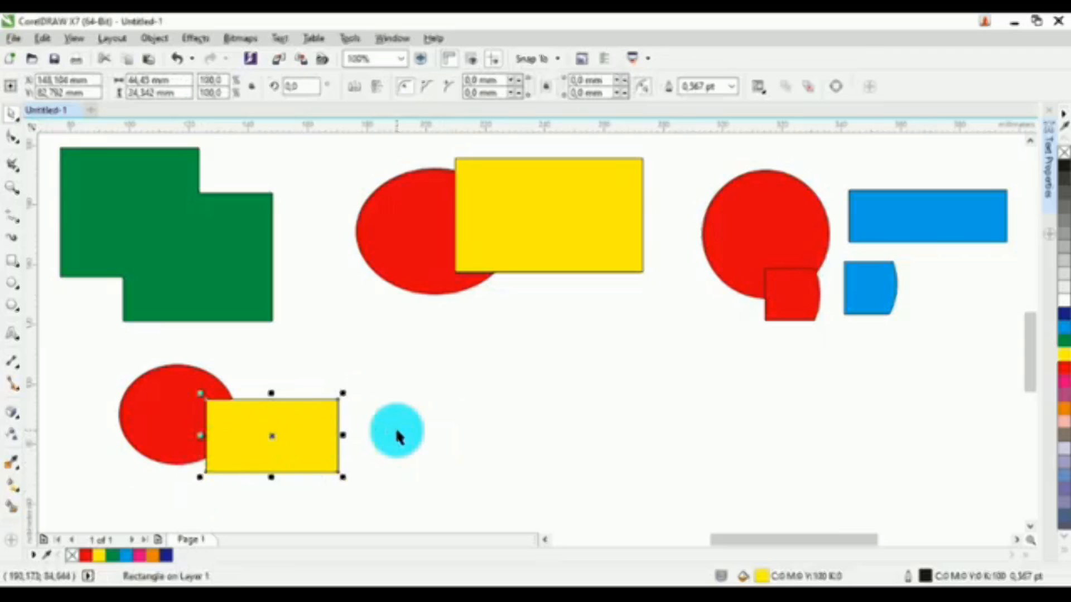
{"action": "left_click", "coordinate": [427, 433]}
{"action": "left_click", "coordinate": [139, 427]}
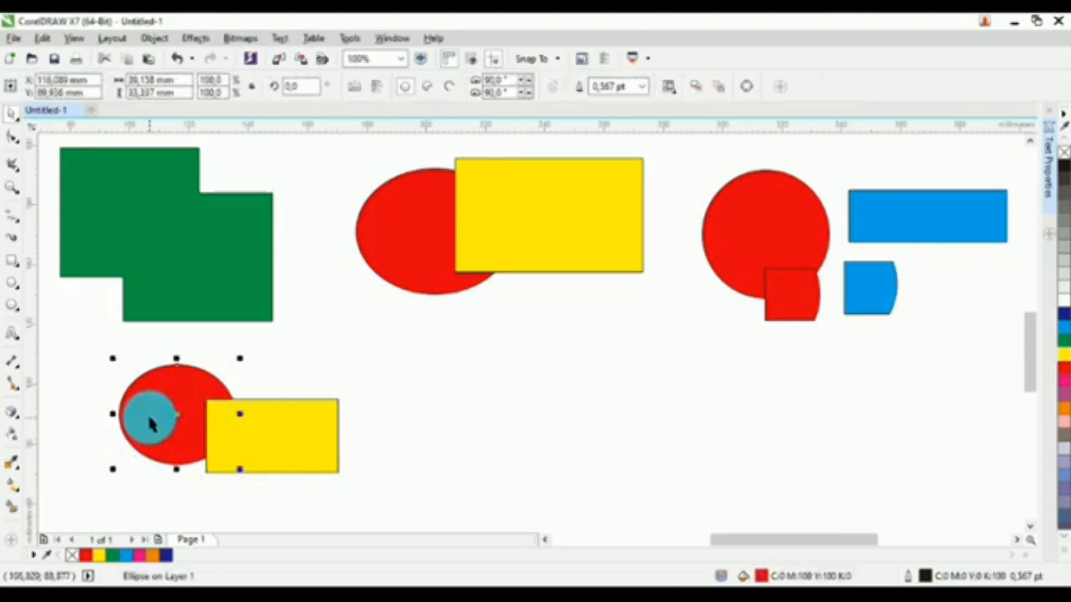
{"action": "left_click", "coordinate": [306, 433]}
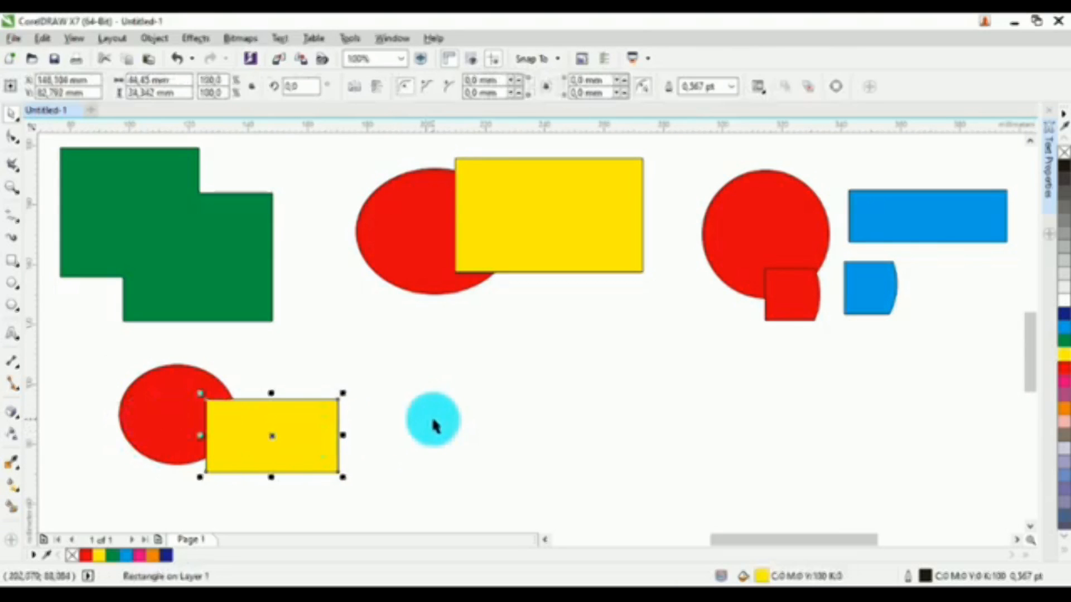
{"action": "left_click", "coordinate": [414, 427]}
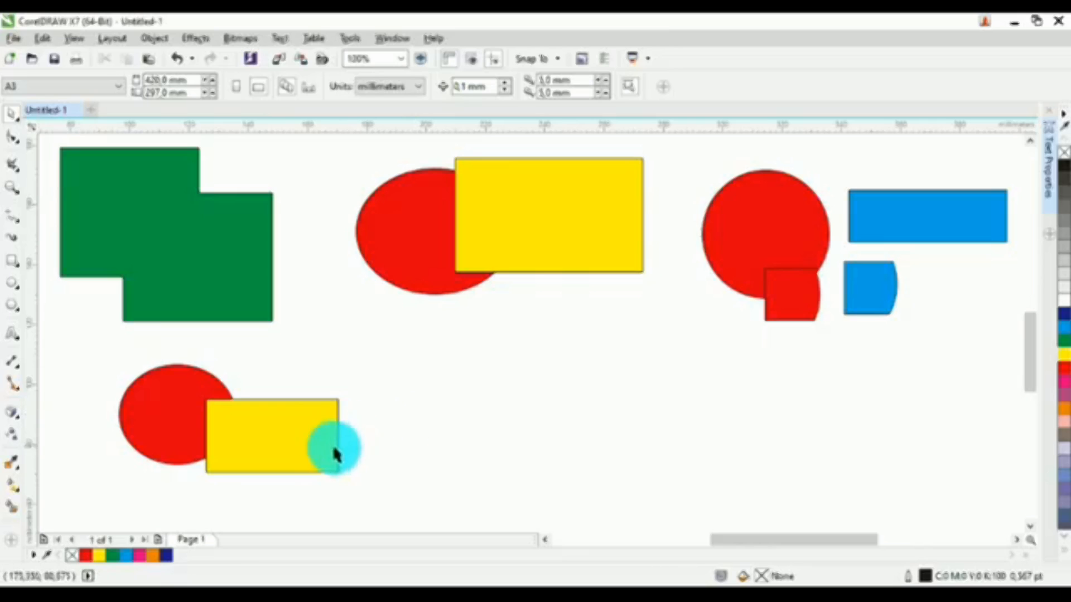
{"action": "left_click", "coordinate": [243, 450]}
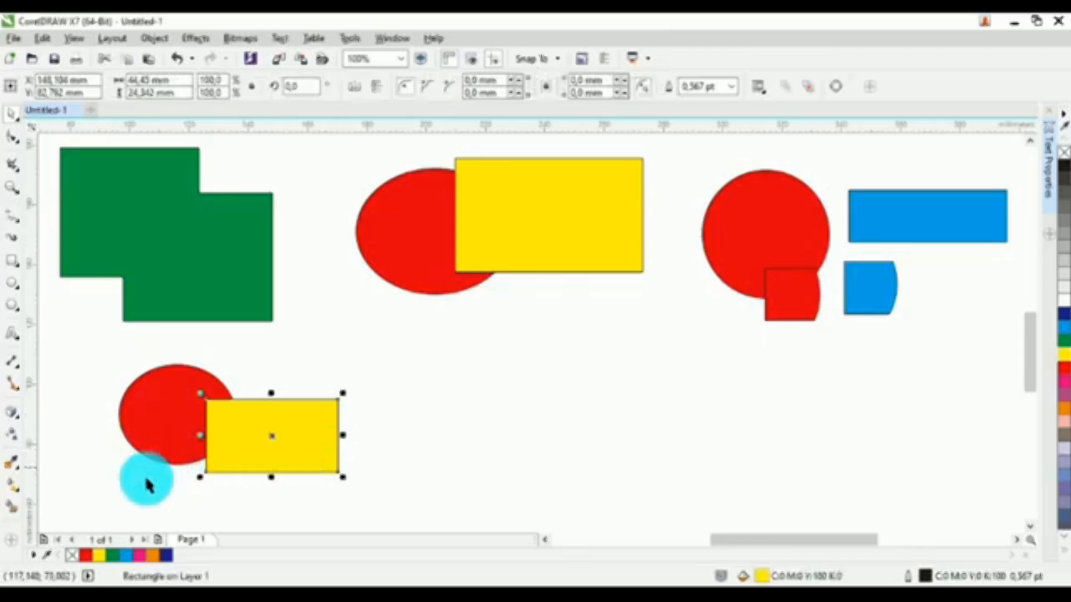
- Move the yellow rectangle left and slightly down so that it covers more of the red ellipse below the green shape
{"action": "left_click", "coordinate": [126, 478]}
{"action": "left_click_drag", "start_coordinate": [240, 445], "coordinate": [196, 442]}
{"action": "left_click", "coordinate": [174, 389]}
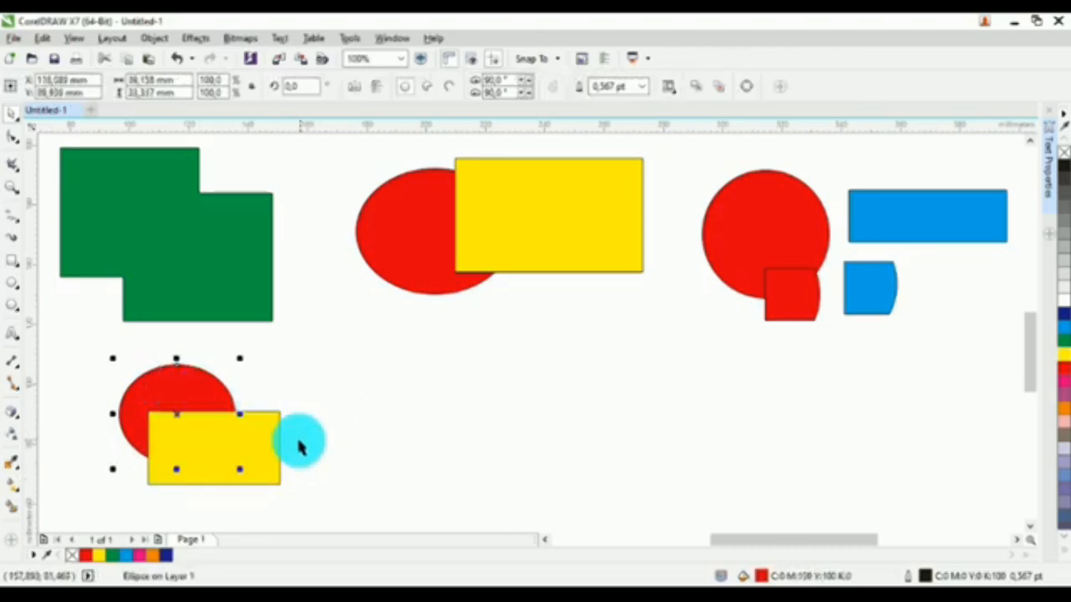
{"action": "left_click", "coordinate": [262, 452]}
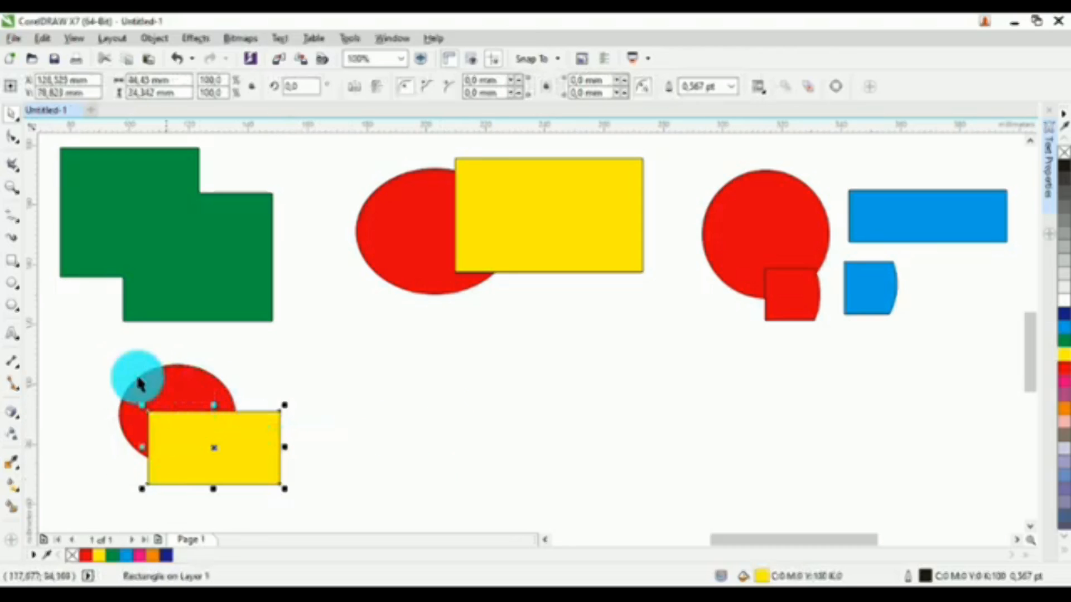
{"action": "left_click", "coordinate": [154, 389]}
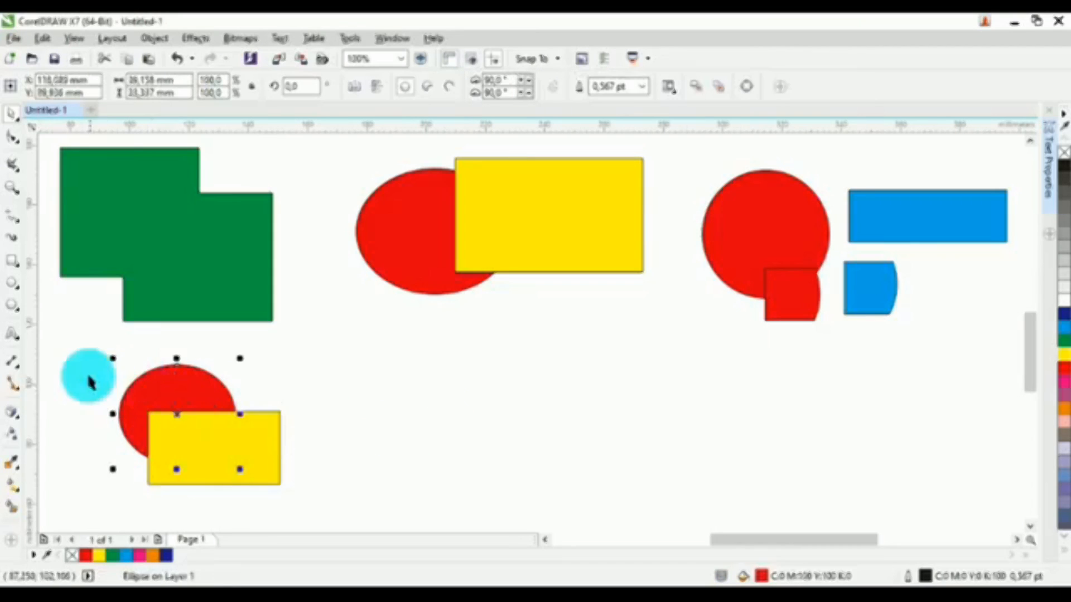
- Apply Simplify to the lower red ellipse and yellow rectangle together, and move the cut ellipse up and left
{"action": "left_click", "coordinate": [331, 464]}
{"action": "left_click_drag", "start_coordinate": [308, 502], "coordinate": [83, 351]}
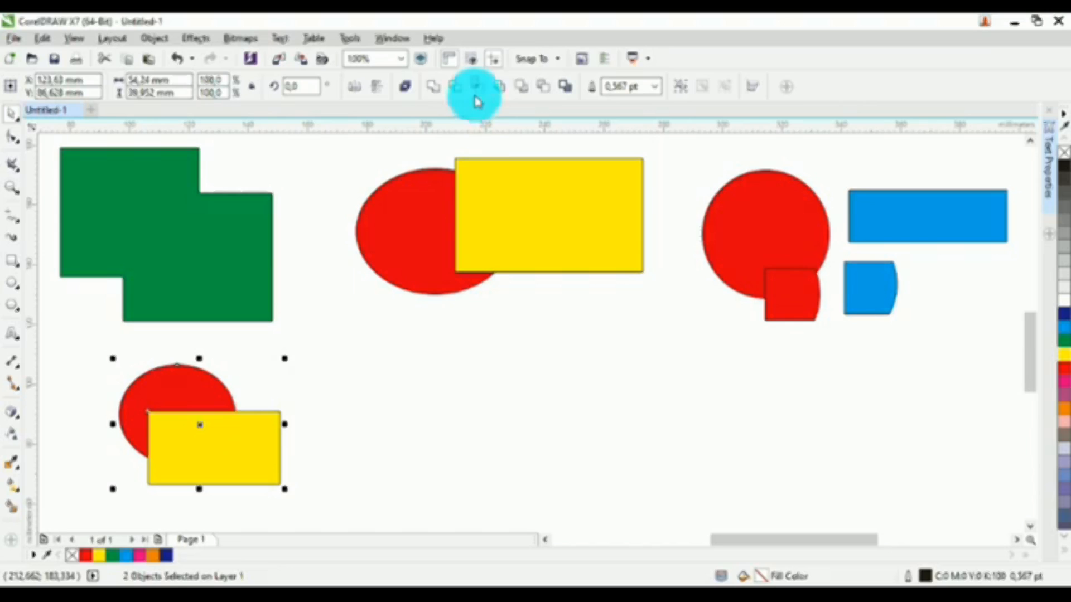
{"action": "left_click", "coordinate": [503, 88]}
{"action": "left_click", "coordinate": [341, 456]}
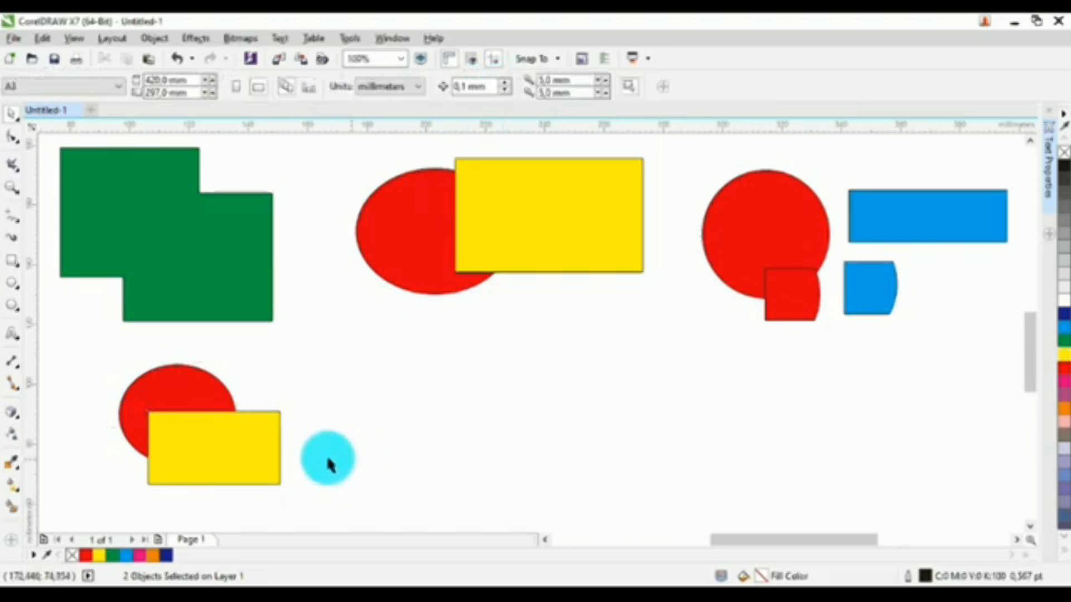
{"action": "left_click", "coordinate": [174, 385]}
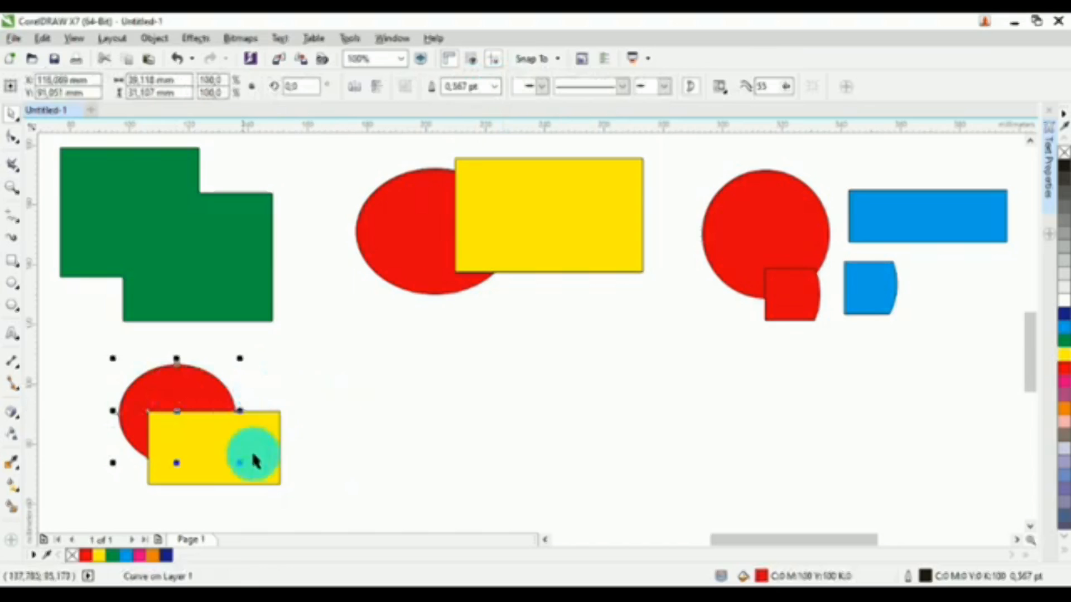
{"action": "left_click_drag", "start_coordinate": [186, 383], "coordinate": [158, 370]}
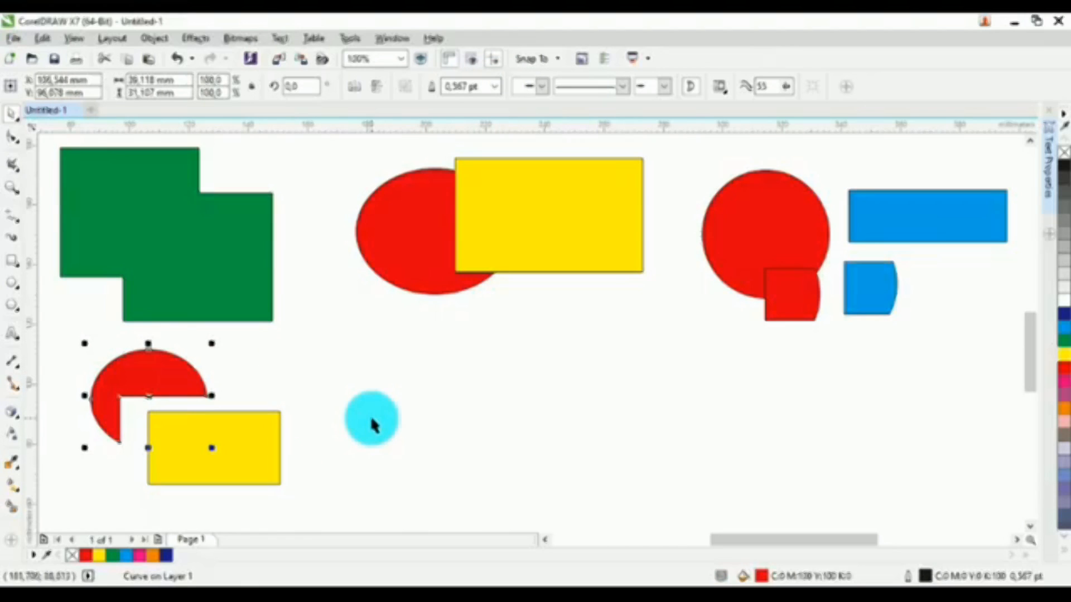
- Undo the ellipse's last move and the Simplify operation
{"action": "left_click", "coordinate": [453, 429]}
{"action": "key", "text": "ctrl+z"}
{"action": "key", "text": "ctrl+z"}
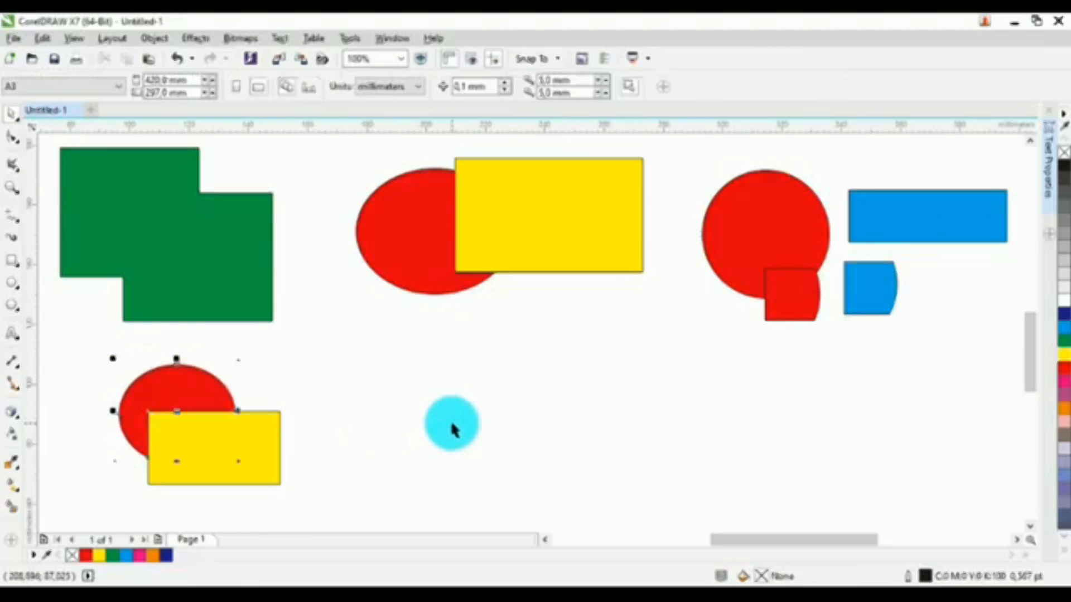
- Move the lower yellow rectangle slightly right and send it to the back, behind the red ellipse
{"action": "left_click", "coordinate": [231, 432]}
{"action": "left_click_drag", "start_coordinate": [255, 430], "coordinate": [246, 450]}
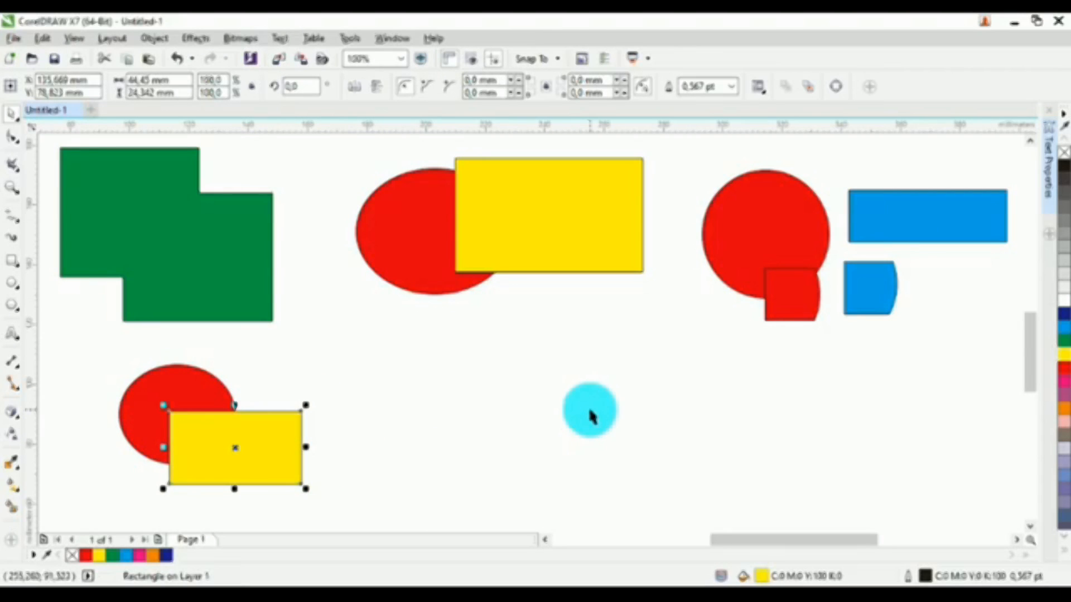
{"action": "key", "text": "shift+Page_Down"}
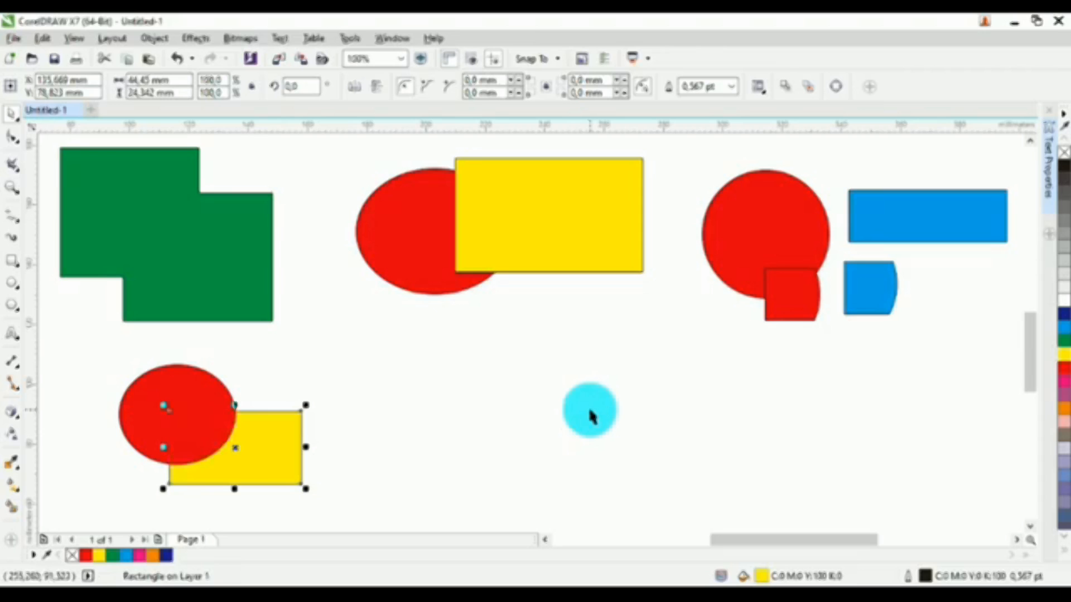
- Move the red ellipse right and slightly up so that it is centred over the yellow rectangle's upper edge
{"action": "left_click", "coordinate": [591, 416]}
{"action": "left_click", "coordinate": [182, 411]}
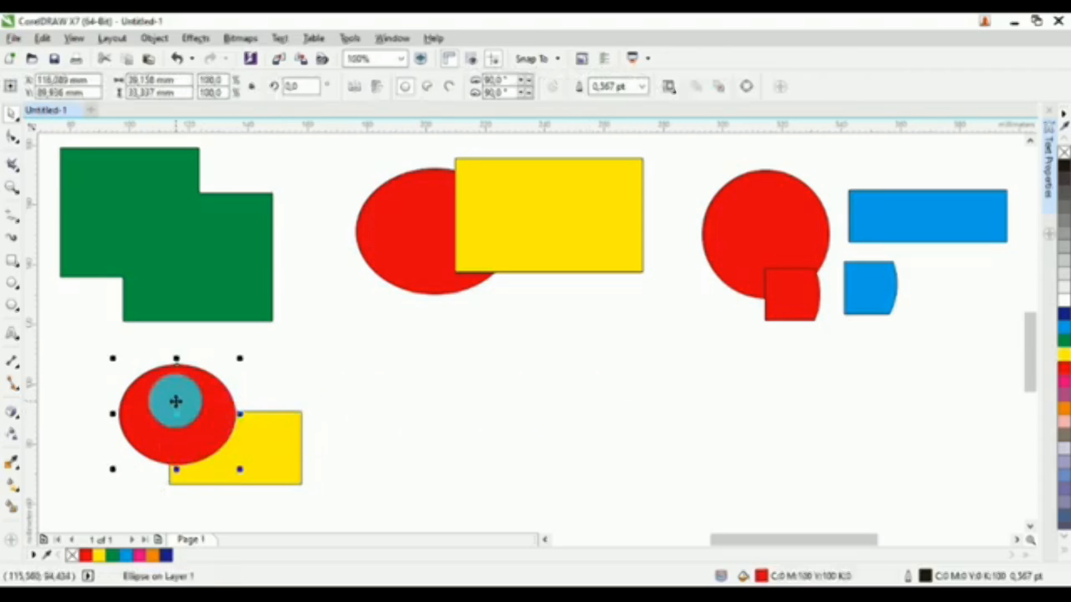
{"action": "left_click_drag", "start_coordinate": [176, 402], "coordinate": [232, 394]}
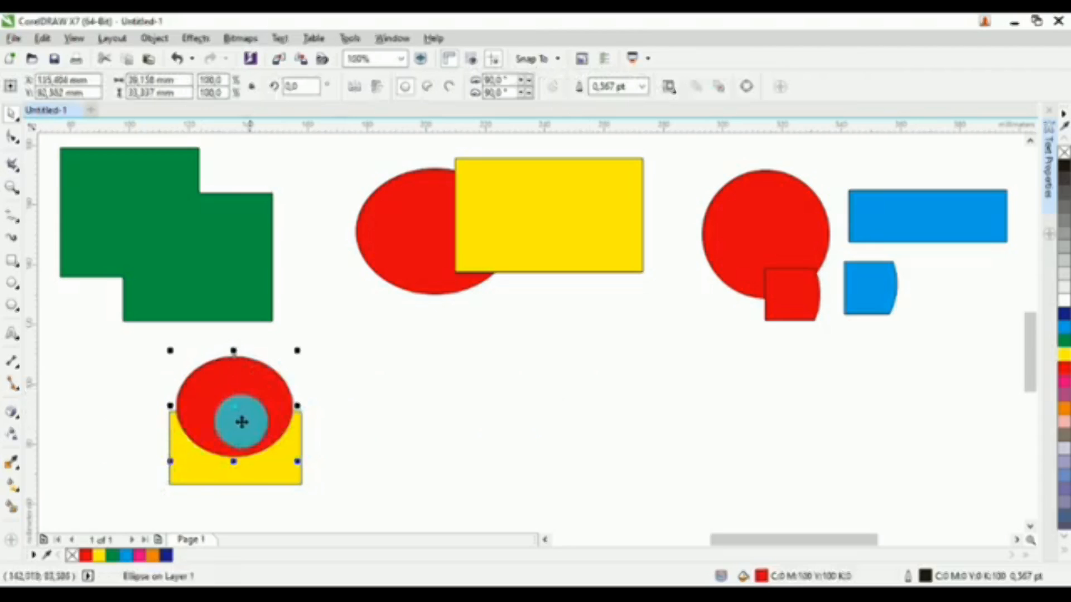
{"action": "left_click", "coordinate": [187, 468]}
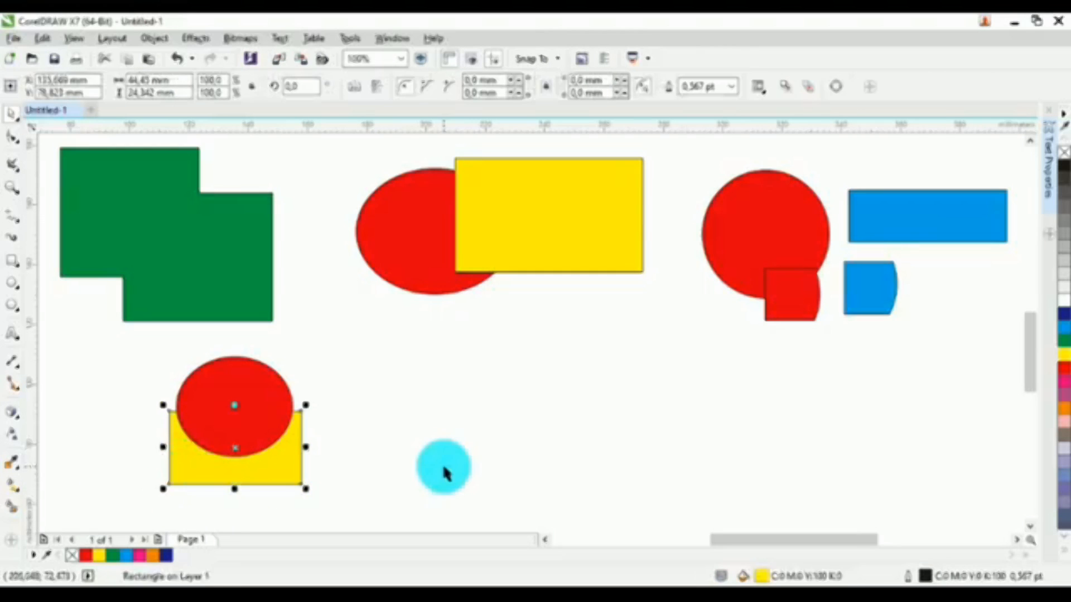
{"action": "left_click", "coordinate": [444, 472]}
- Simplify the red ellipse and the yellow rectangle behind it, and move the ellipse left and the cut rectangle up and right
{"action": "left_click_drag", "start_coordinate": [114, 353], "coordinate": [366, 499]}
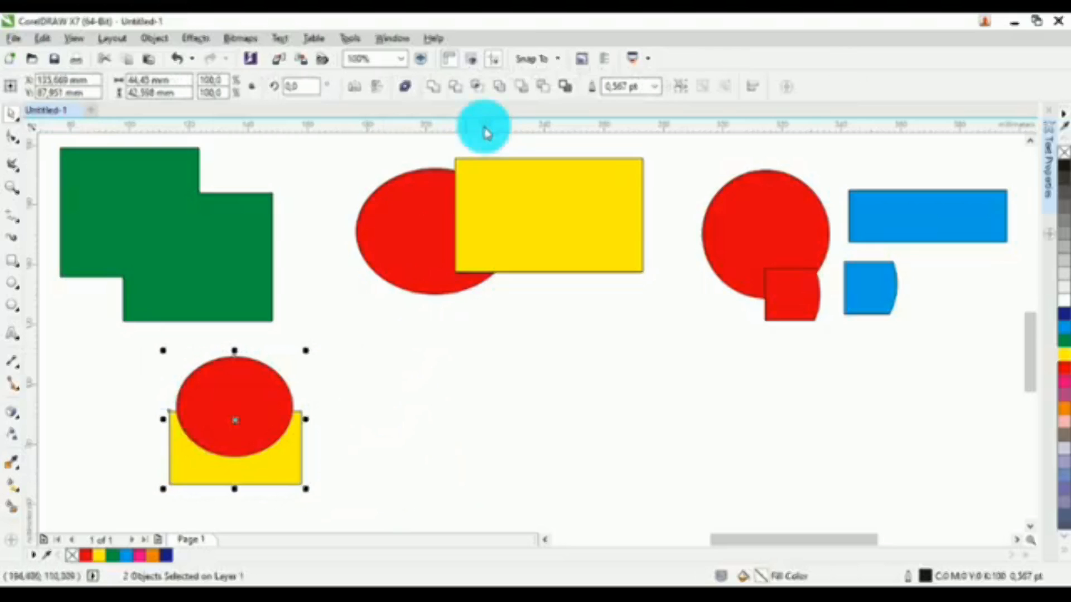
{"action": "left_click", "coordinate": [503, 96]}
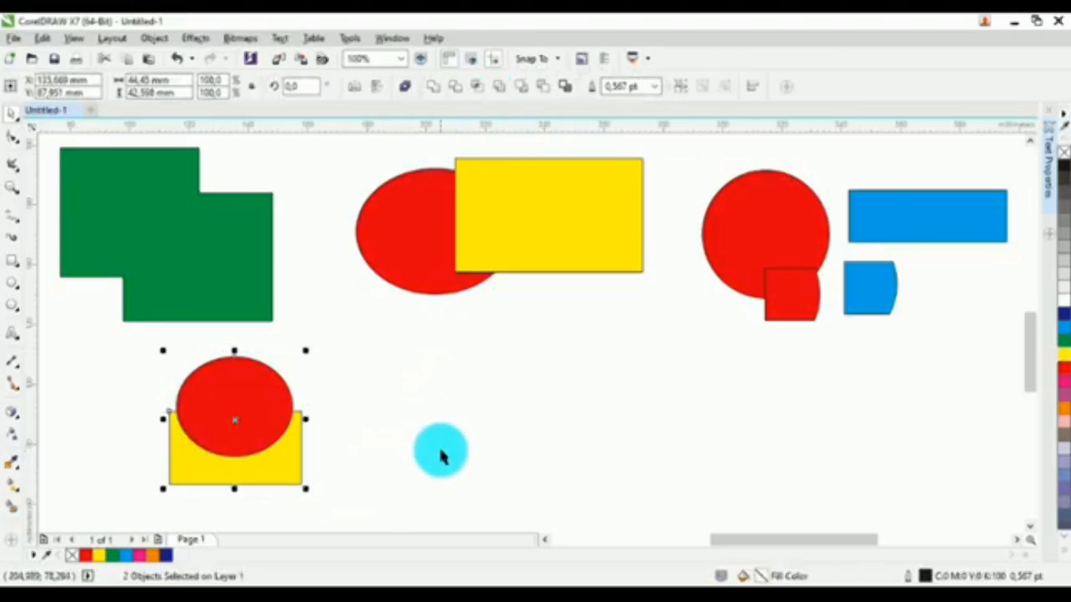
{"action": "left_click", "coordinate": [440, 447]}
{"action": "left_click_drag", "start_coordinate": [266, 413], "coordinate": [127, 397]}
{"action": "left_click", "coordinate": [338, 454]}
{"action": "left_click_drag", "start_coordinate": [283, 446], "coordinate": [314, 397]}
{"action": "left_click", "coordinate": [419, 418]}
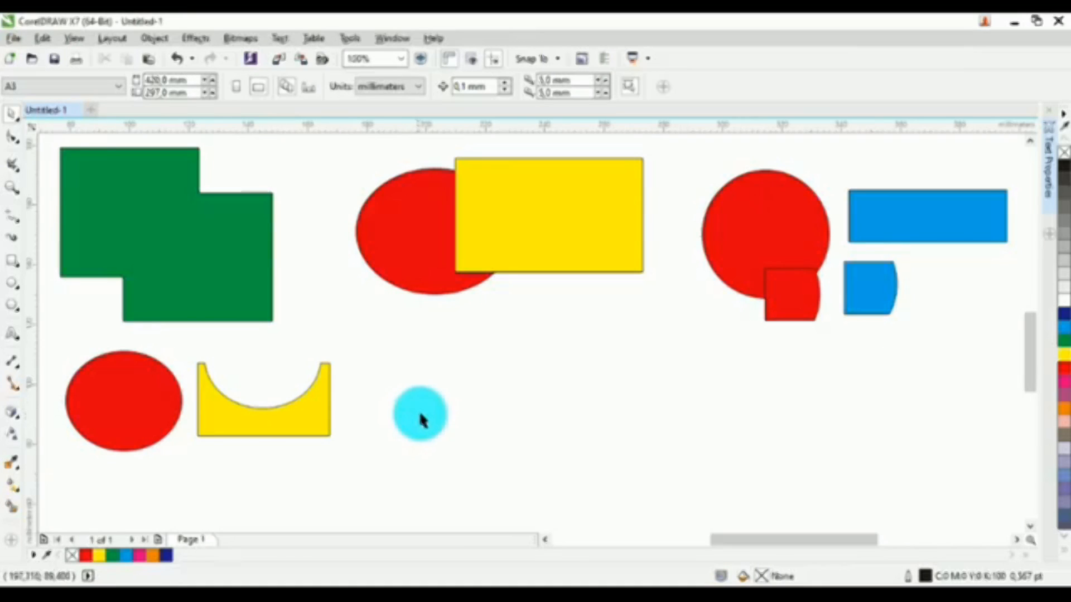
- Draw a rectangle about 49 by 23 mm below the large red and yellow pair and fill it yellow
{"action": "left_click", "coordinate": [12, 279]}
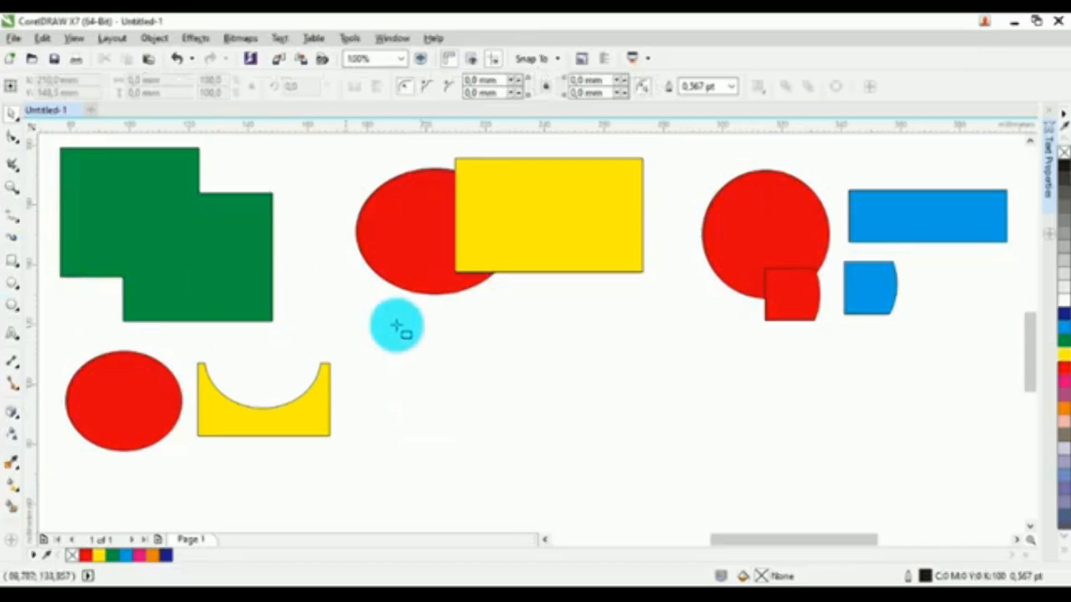
{"action": "left_click_drag", "start_coordinate": [397, 327], "coordinate": [545, 396]}
{"action": "left_click", "coordinate": [1063, 364]}
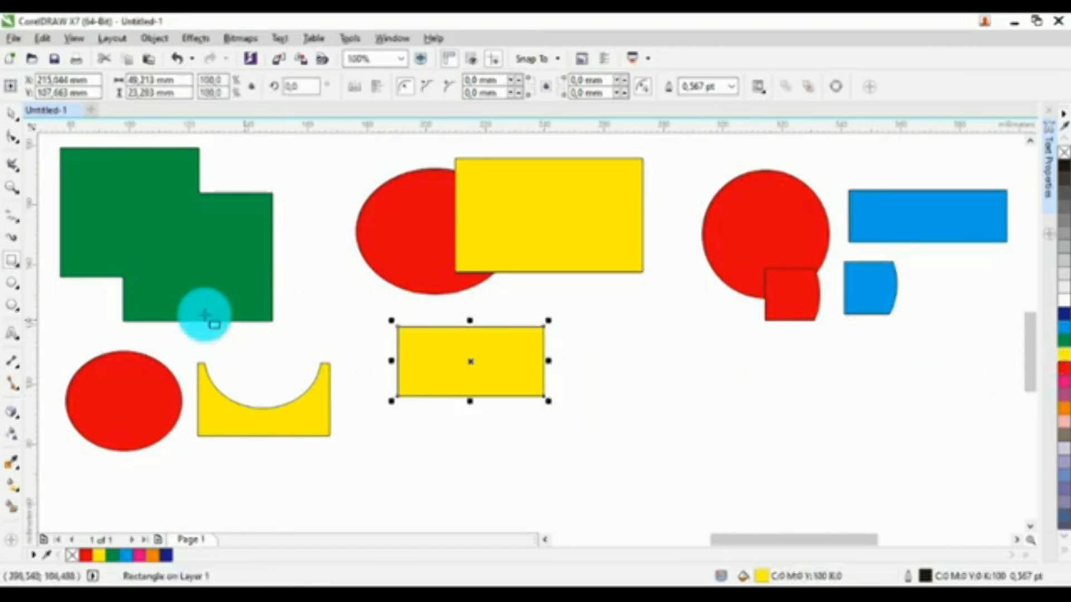
- Draw an ellipse about 38 by 34 mm at the new rectangle's lower right corner, fill it red and move it left across the lower edge
{"action": "left_click", "coordinate": [12, 283]}
{"action": "left_click_drag", "start_coordinate": [497, 368], "coordinate": [622, 479]}
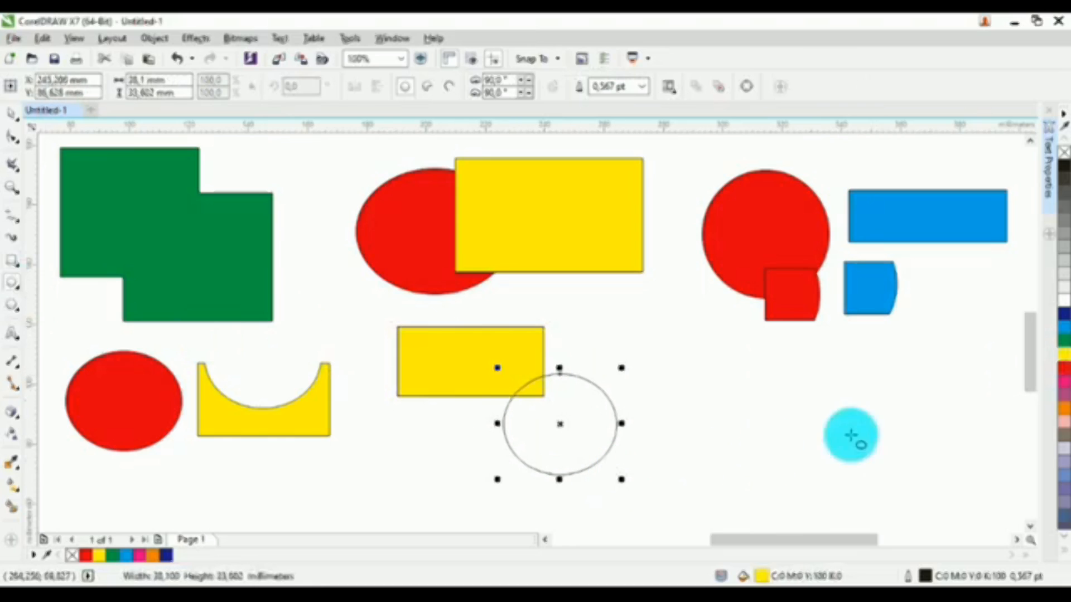
{"action": "left_click", "coordinate": [1064, 380]}
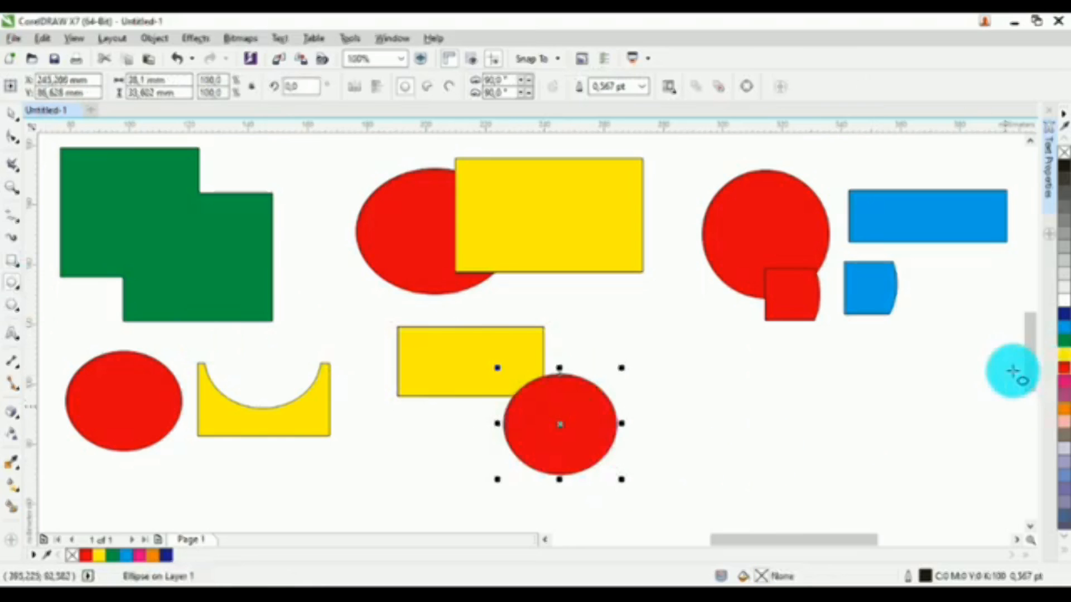
{"action": "left_click", "coordinate": [12, 112]}
{"action": "left_click_drag", "start_coordinate": [591, 444], "coordinate": [511, 439]}
{"action": "left_click", "coordinate": [670, 456]}
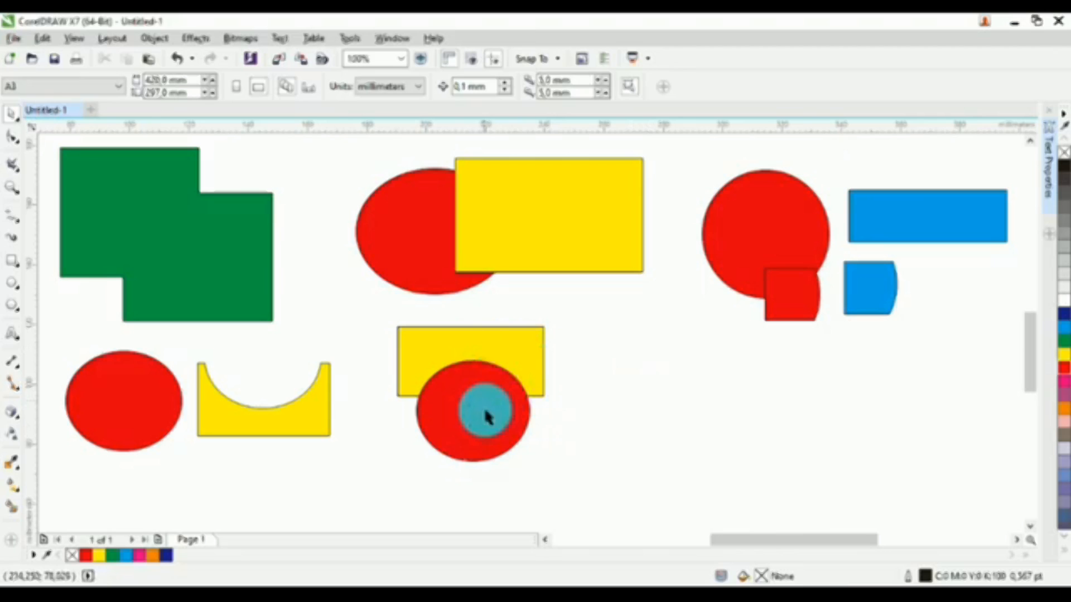
- Adjust the new red ellipse's position until it sits centred over the yellow rectangle's lower edge
{"action": "left_click", "coordinate": [485, 411]}
{"action": "left_click", "coordinate": [619, 392]}
{"action": "left_click", "coordinate": [469, 412]}
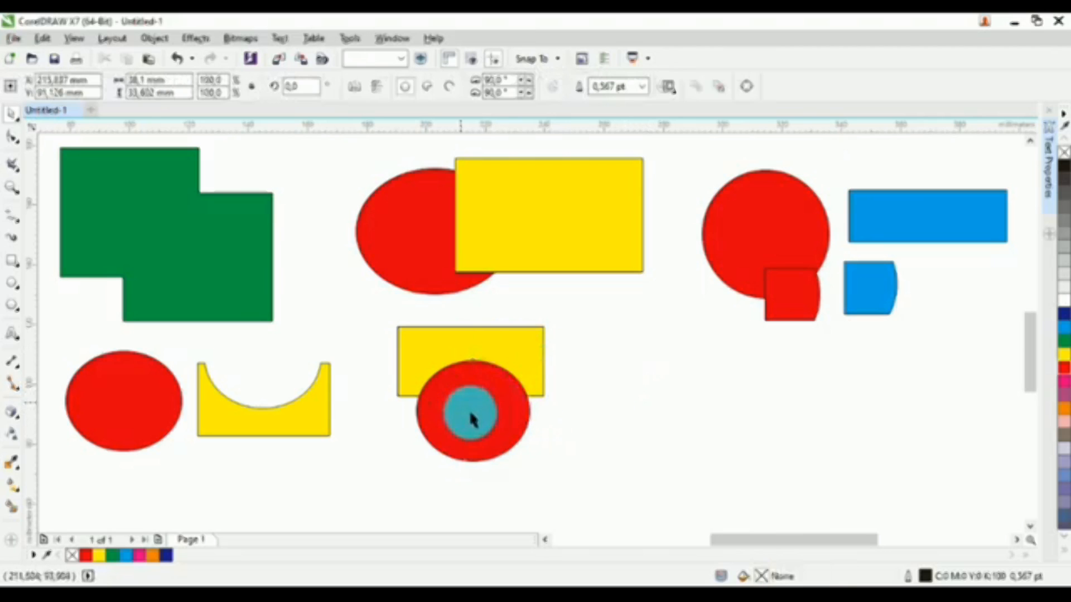
{"action": "mouse_move", "coordinate": [470, 414]}
{"action": "left_mouse_down"}
{"action": "mouse_move", "coordinate": [468, 400]}
{"action": "mouse_move", "coordinate": [452, 410]}
{"action": "left_mouse_up"}
{"action": "left_click", "coordinate": [626, 425]}
{"action": "left_click", "coordinate": [477, 405]}
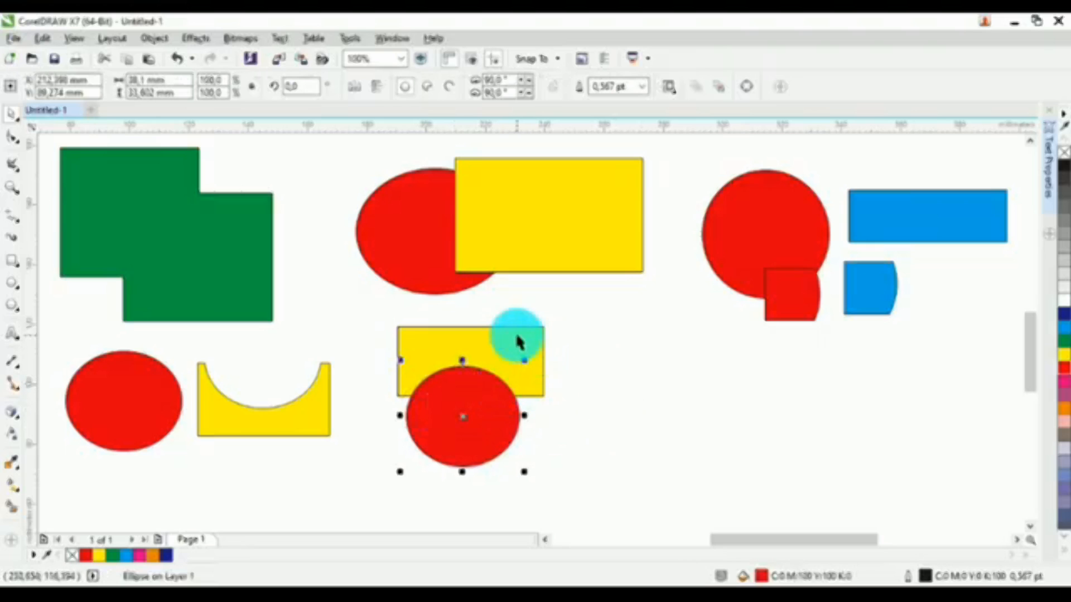
{"action": "left_click", "coordinate": [517, 337]}
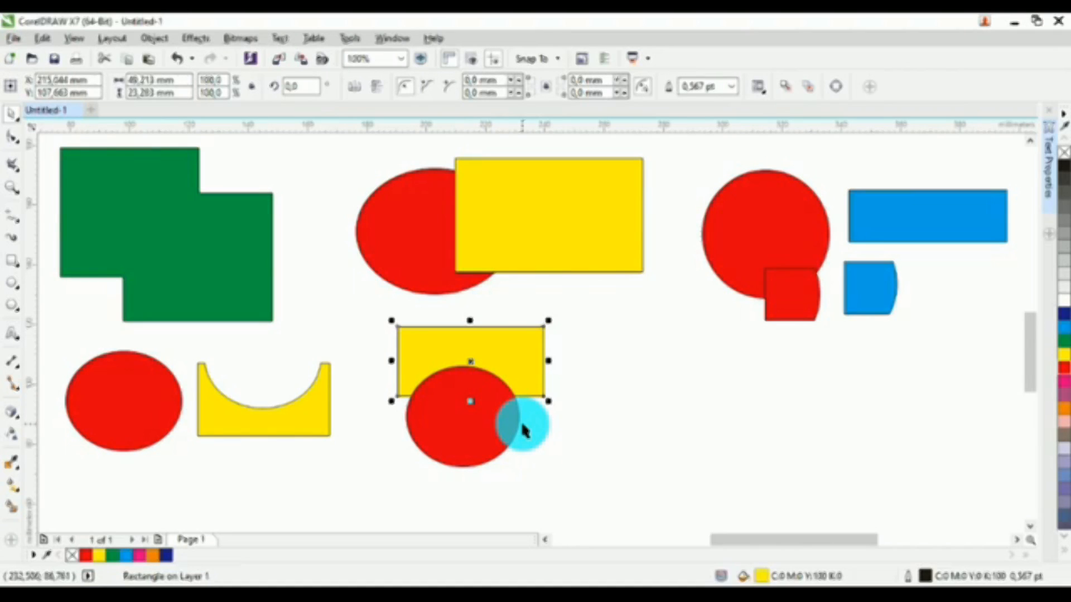
{"action": "left_click", "coordinate": [563, 415]}
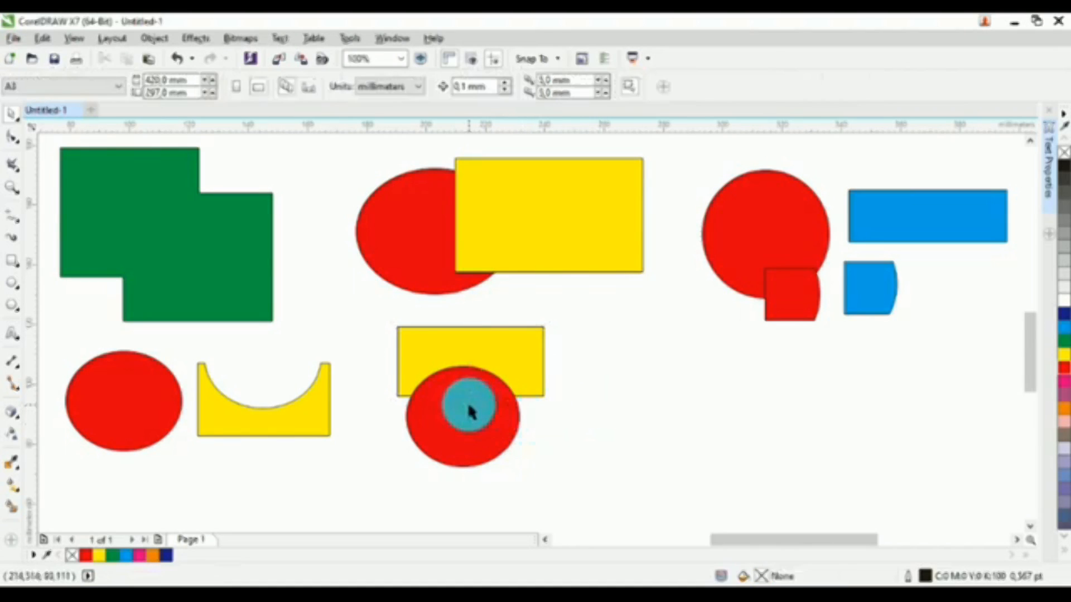
{"action": "mouse_move", "coordinate": [471, 411]}
{"action": "left_mouse_down"}
{"action": "mouse_move", "coordinate": [489, 389]}
{"action": "mouse_move", "coordinate": [477, 398]}
{"action": "left_mouse_up"}
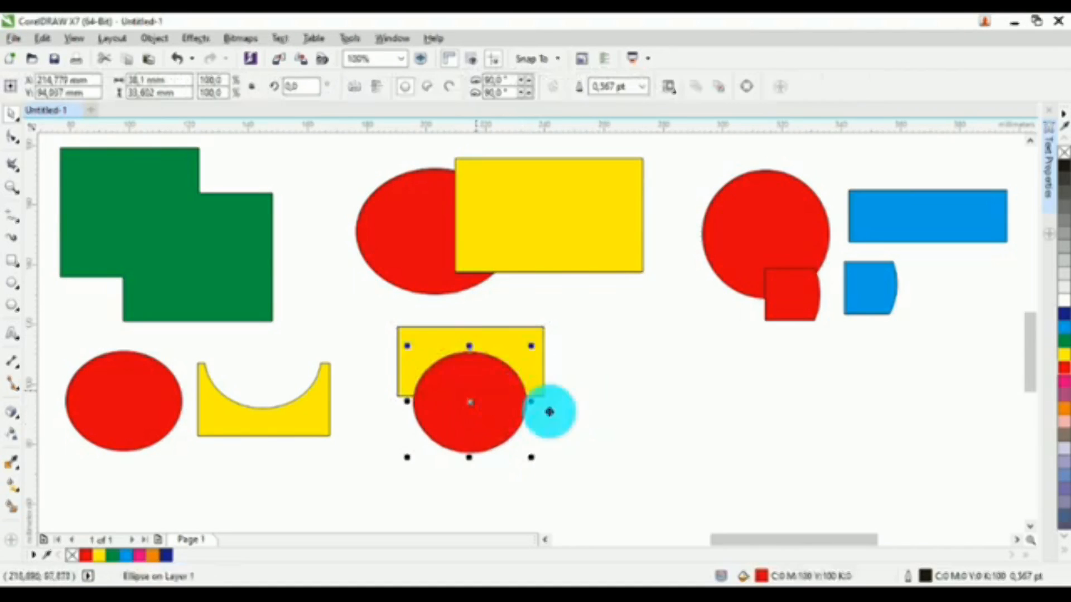
{"action": "left_click", "coordinate": [584, 419]}
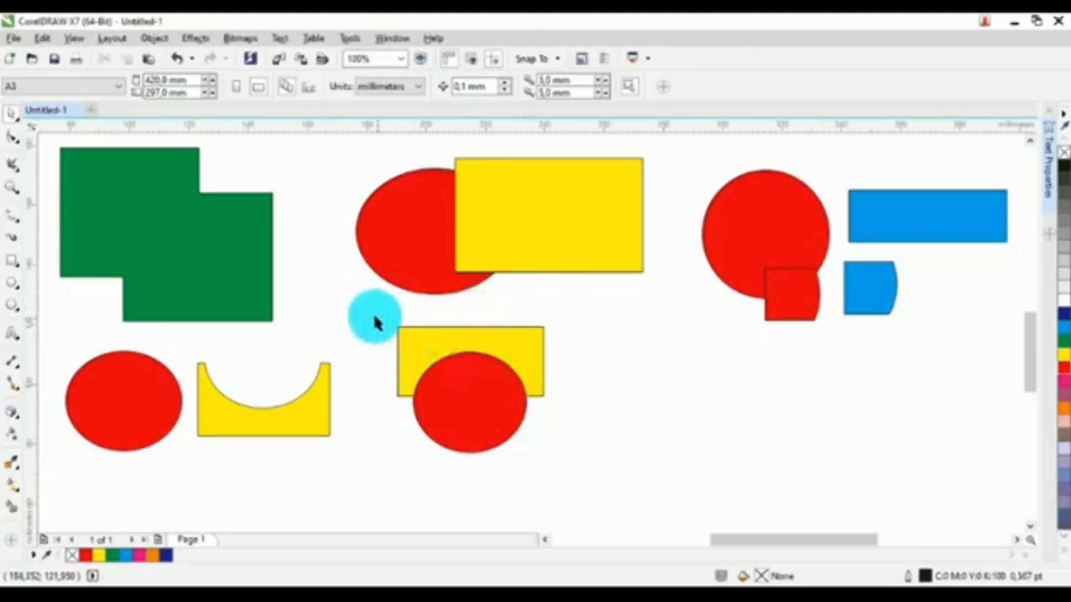
- Try Front Minus Back on the new red ellipse and yellow rectangle, and undo it
{"action": "left_click_drag", "start_coordinate": [466, 329], "coordinate": [622, 482]}
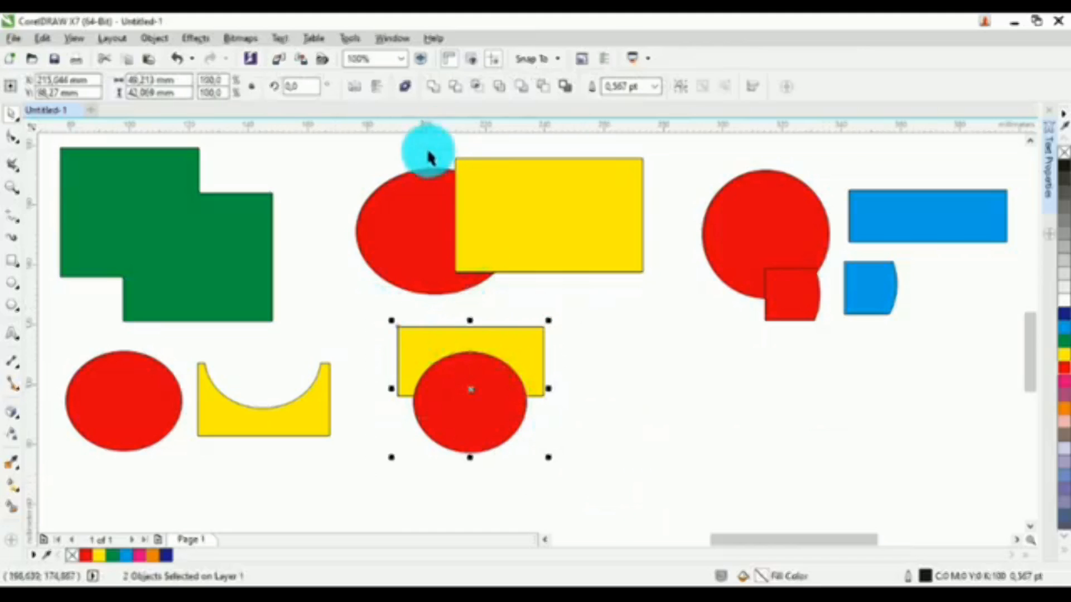
{"action": "left_click", "coordinate": [523, 94]}
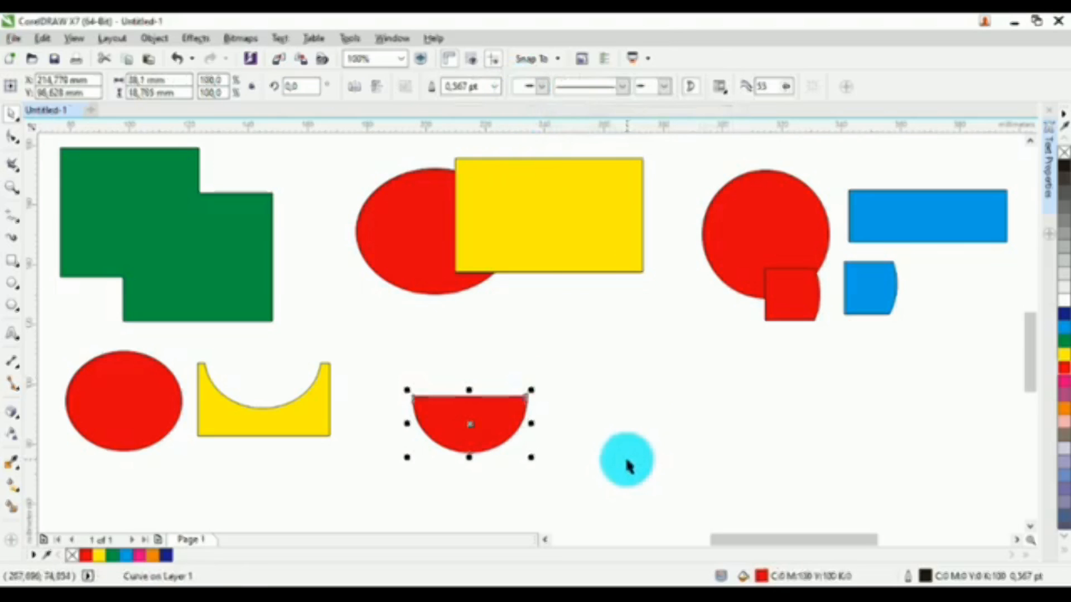
{"action": "left_click", "coordinate": [628, 466]}
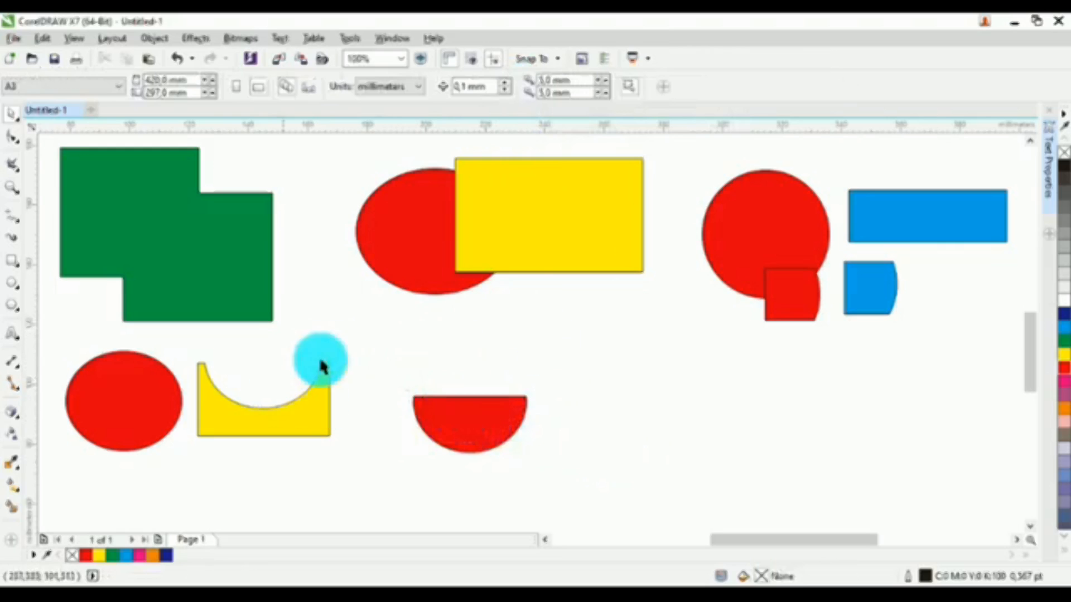
{"action": "key", "text": "ctrl+z"}
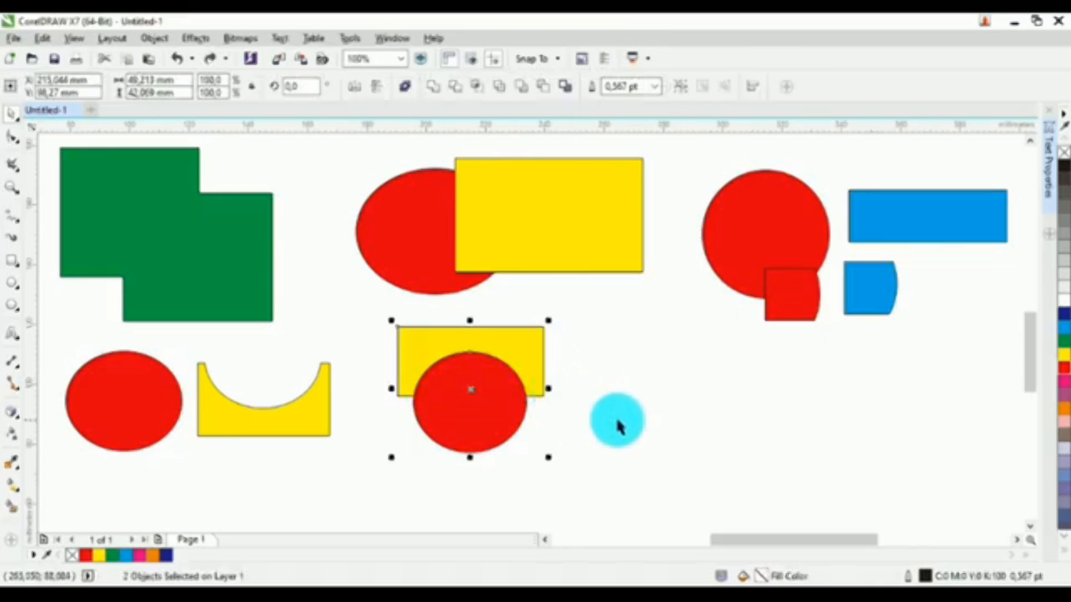
{"action": "left_click", "coordinate": [617, 426]}
- Send the red ellipse behind the yellow rectangle, and restore the order by sending the rectangle to the back
{"action": "left_click", "coordinate": [496, 415]}
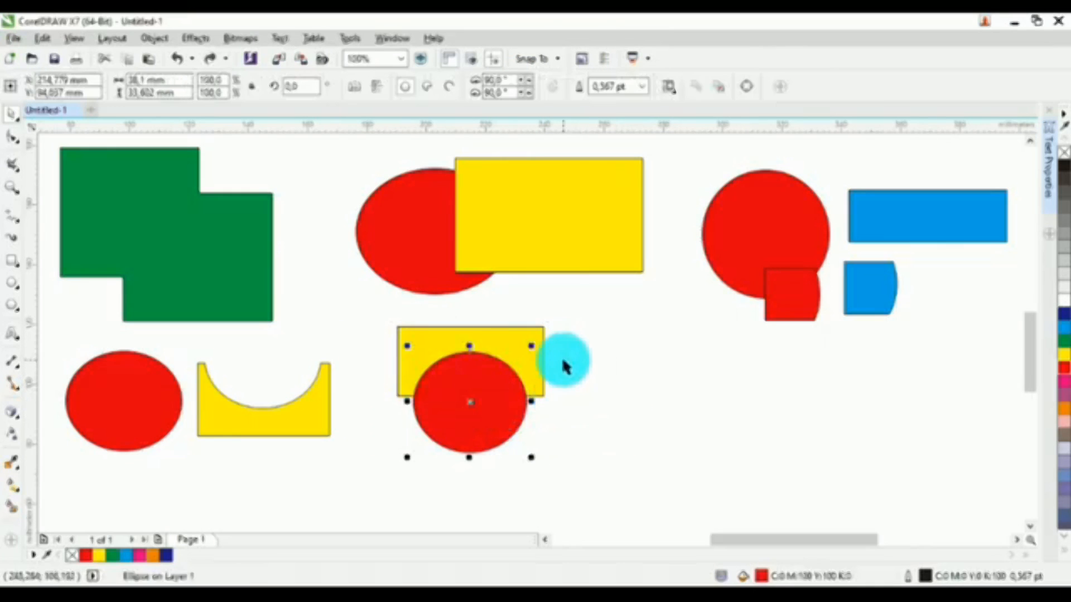
{"action": "key", "text": "shift+Page_Down"}
{"action": "left_click", "coordinate": [632, 333]}
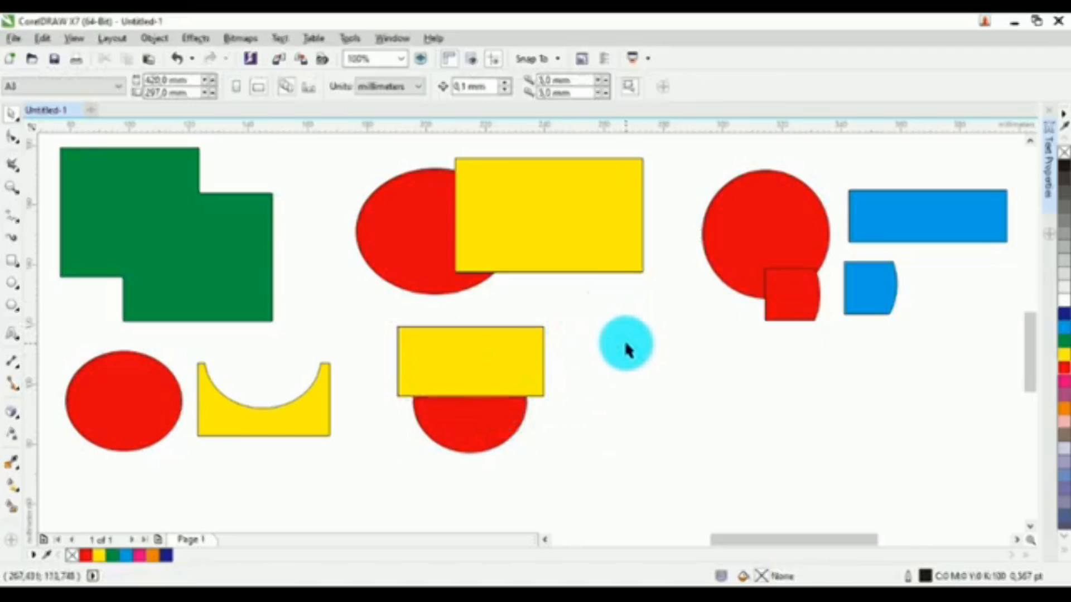
{"action": "left_click", "coordinate": [511, 360]}
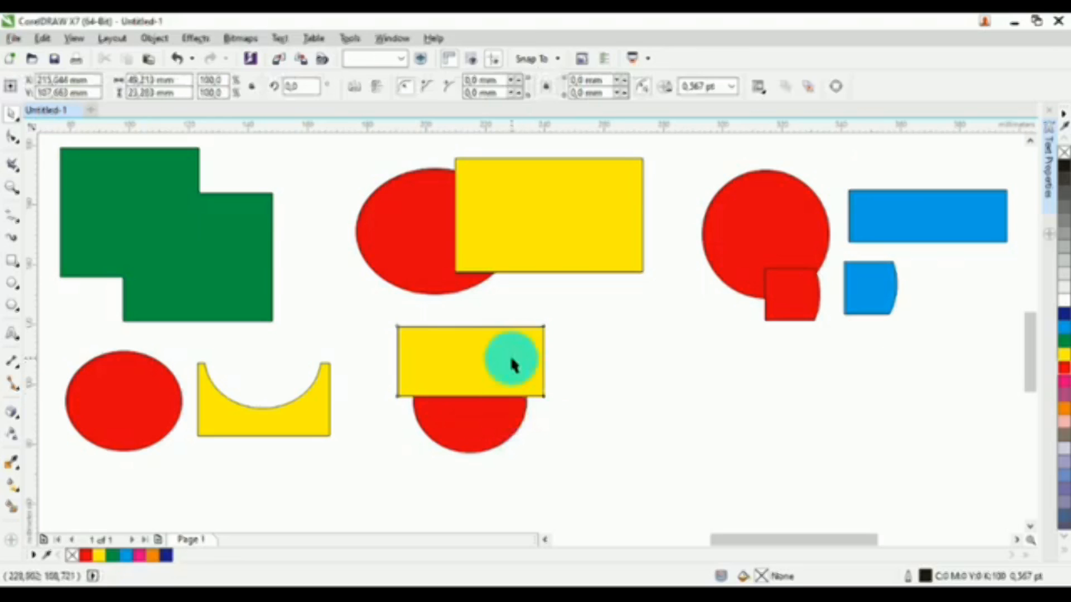
{"action": "key", "text": "shift+Page_Down"}
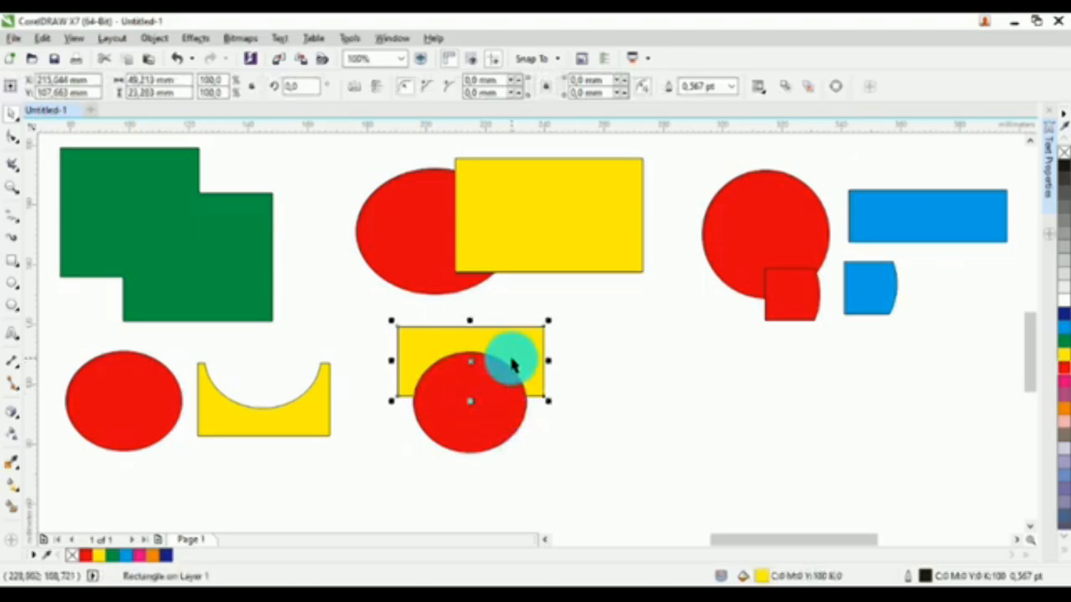
- Select the yellow rectangle and the red ellipse in turn to examine which one lies behind and which in front
{"action": "left_click", "coordinate": [625, 390]}
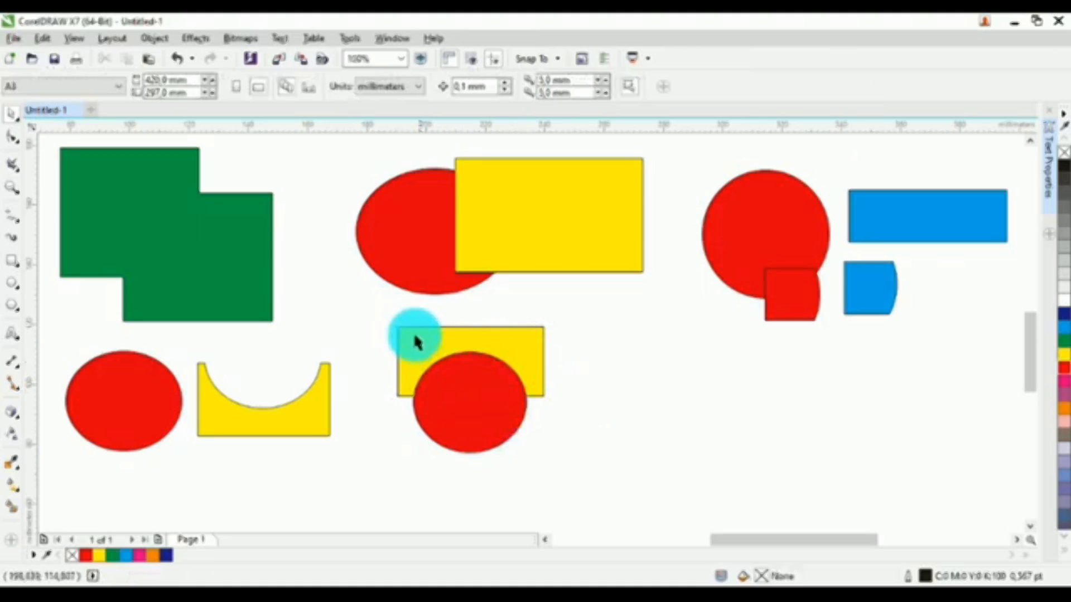
{"action": "left_click", "coordinate": [412, 347]}
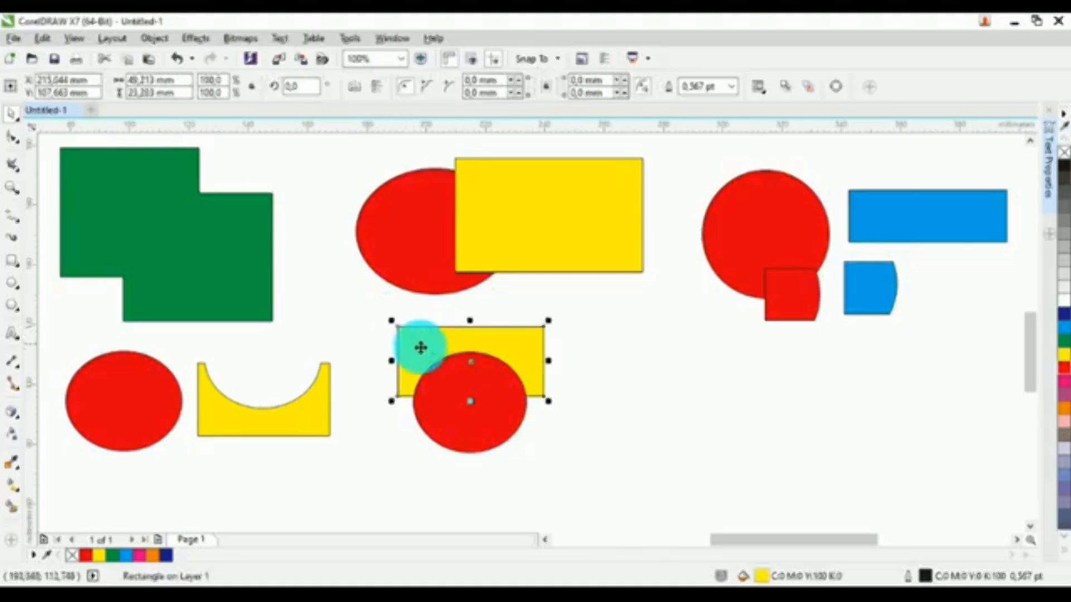
{"action": "left_click", "coordinate": [694, 414]}
{"action": "left_click", "coordinate": [493, 392]}
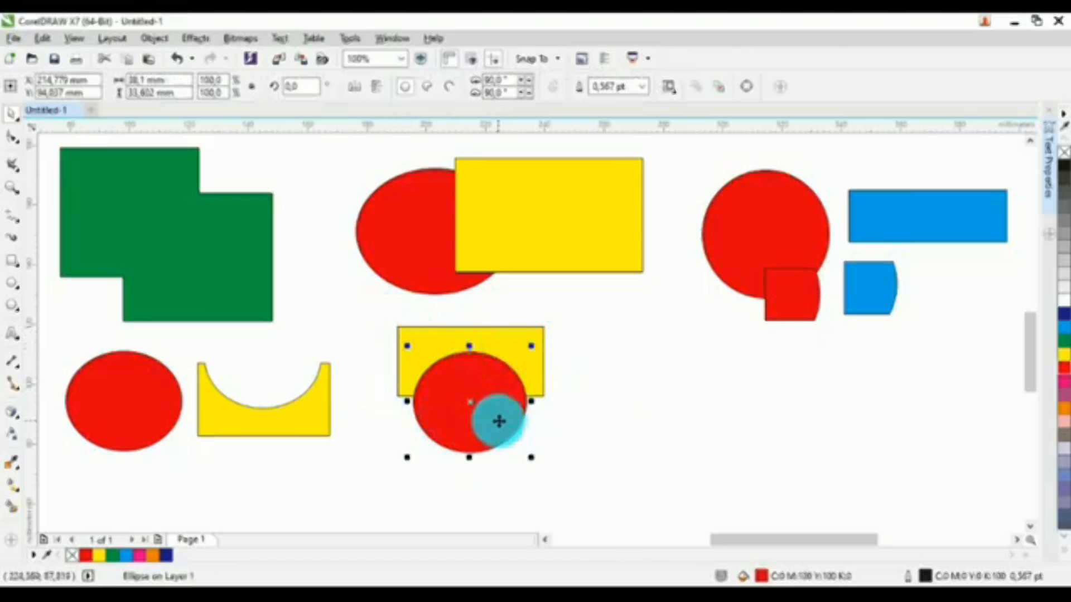
{"action": "left_click", "coordinate": [660, 413]}
{"action": "left_click", "coordinate": [493, 412]}
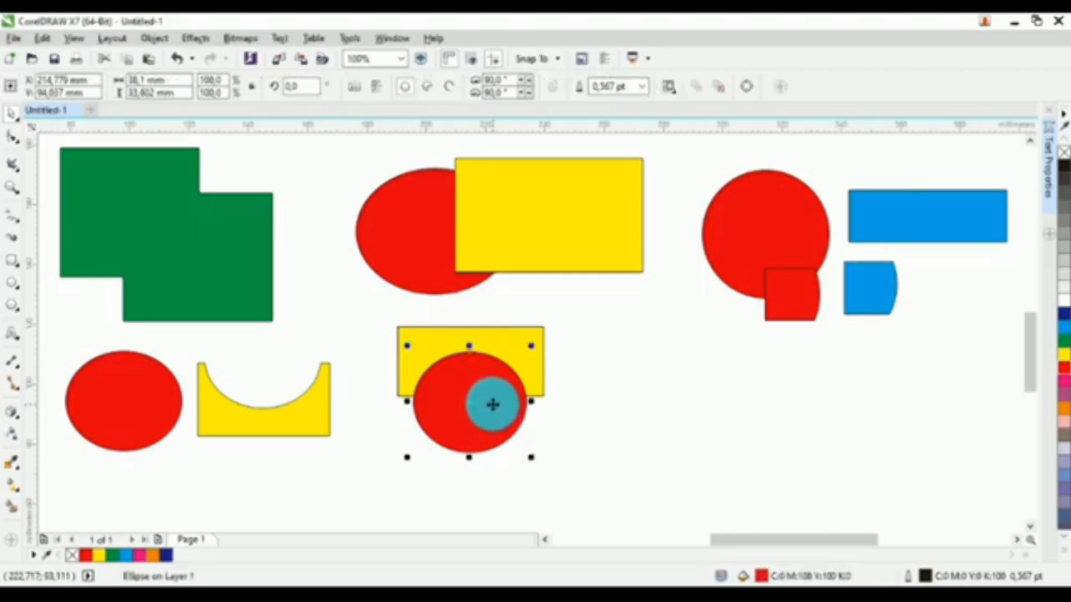
{"action": "left_click", "coordinate": [676, 401]}
{"action": "left_click", "coordinate": [473, 397]}
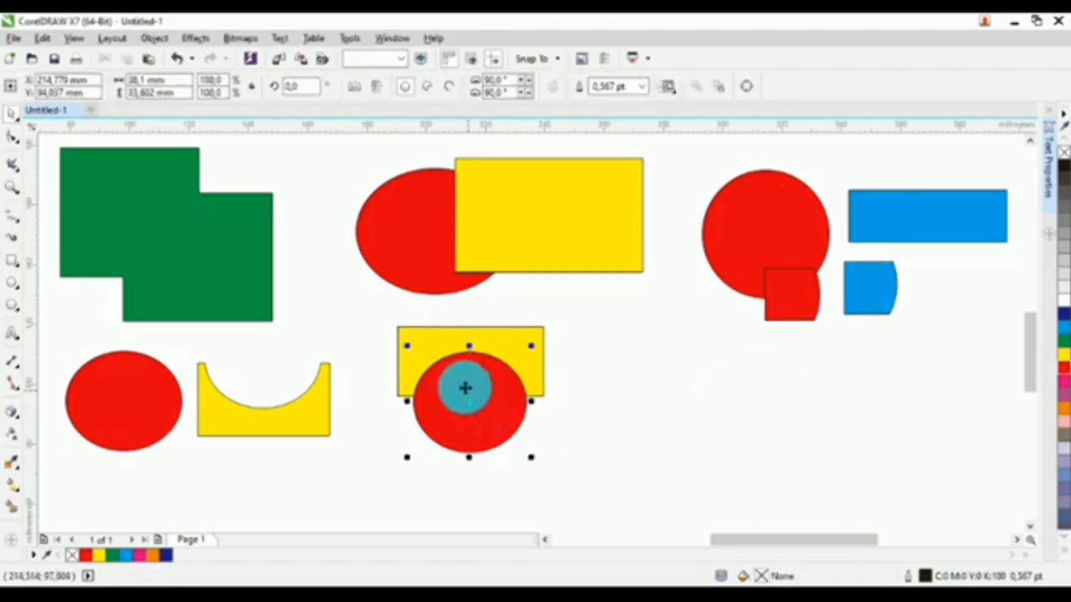
{"action": "left_click", "coordinate": [601, 424]}
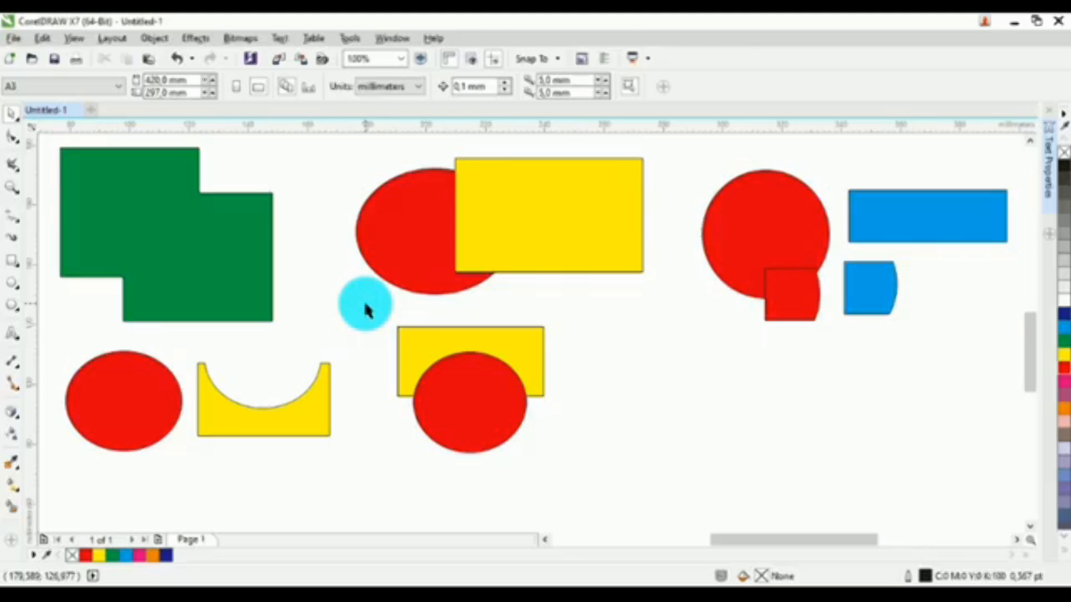
- Apply Back Minus Front to the overlapping red ellipse and yellow rectangle to cut an arch out of the rectangle
{"action": "left_click_drag", "start_coordinate": [365, 304], "coordinate": [596, 473]}
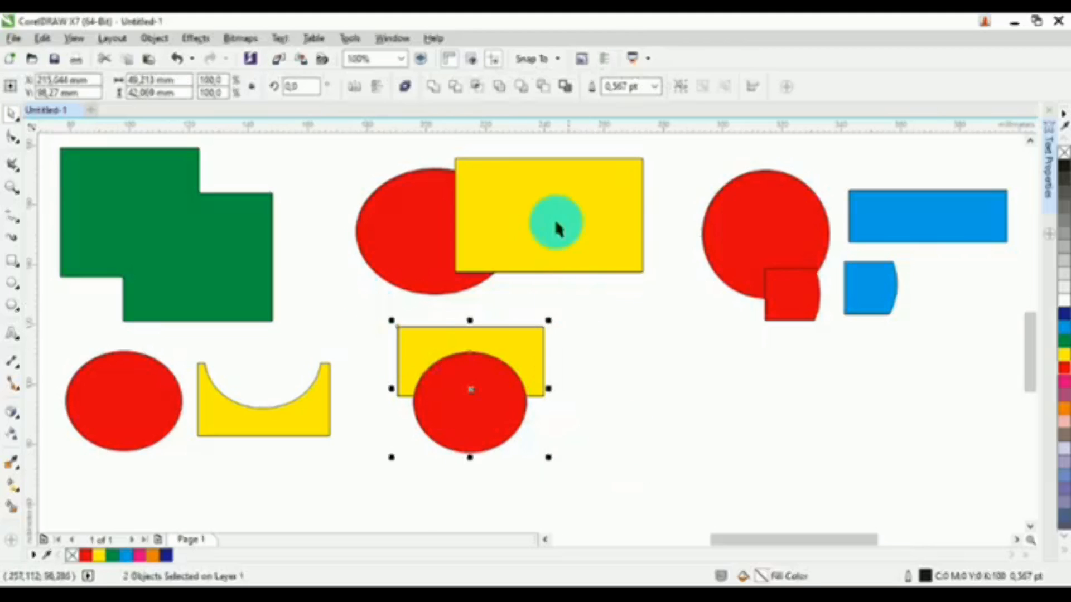
{"action": "left_click", "coordinate": [546, 96]}
{"action": "left_click", "coordinate": [627, 438]}
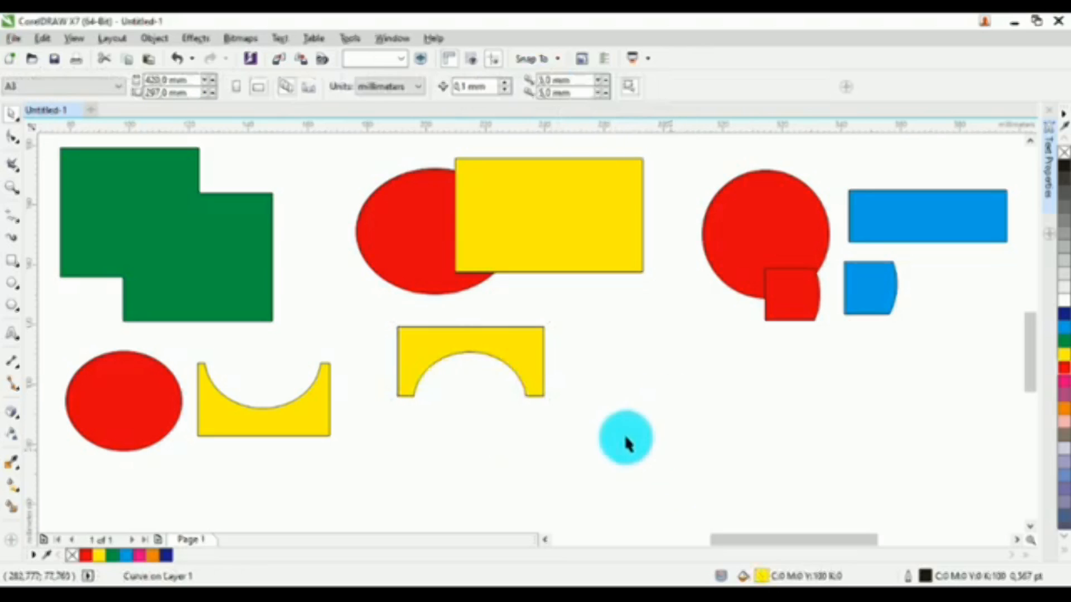
{"action": "left_click", "coordinate": [484, 356]}
{"action": "left_click", "coordinate": [555, 416]}
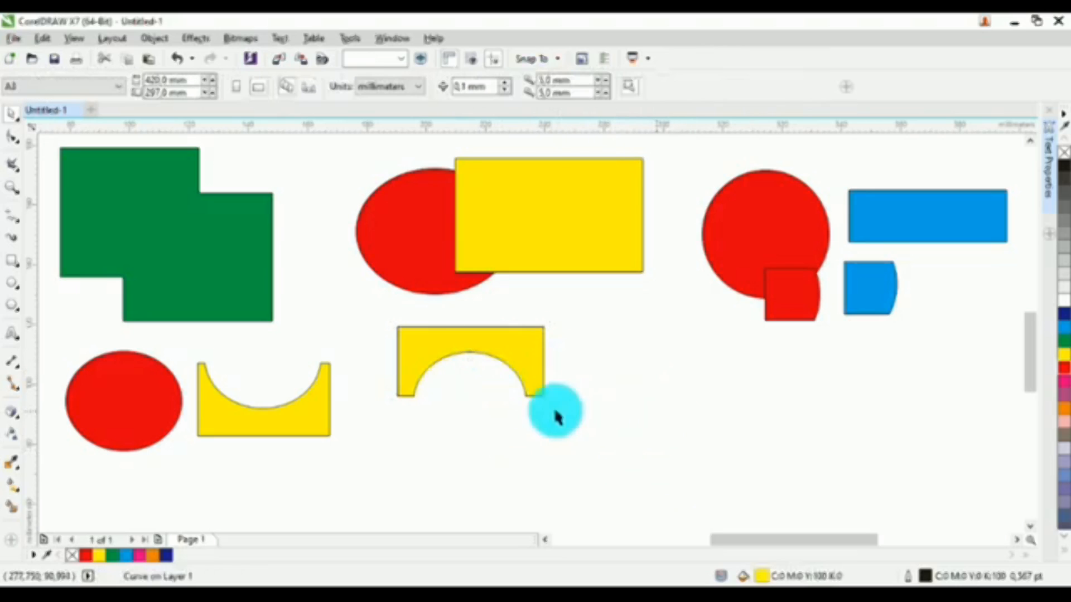
- Move the arched yellow shape slightly left and down
{"action": "left_click_drag", "start_coordinate": [459, 375], "coordinate": [408, 469]}
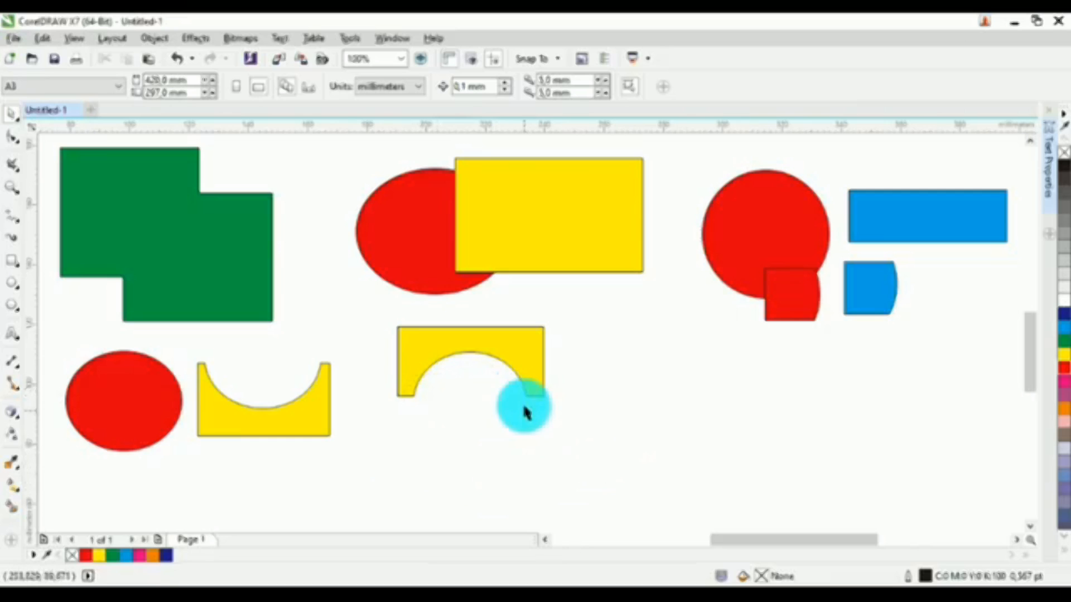
{"action": "left_click_drag", "start_coordinate": [515, 356], "coordinate": [492, 366]}
{"action": "left_click", "coordinate": [669, 422]}
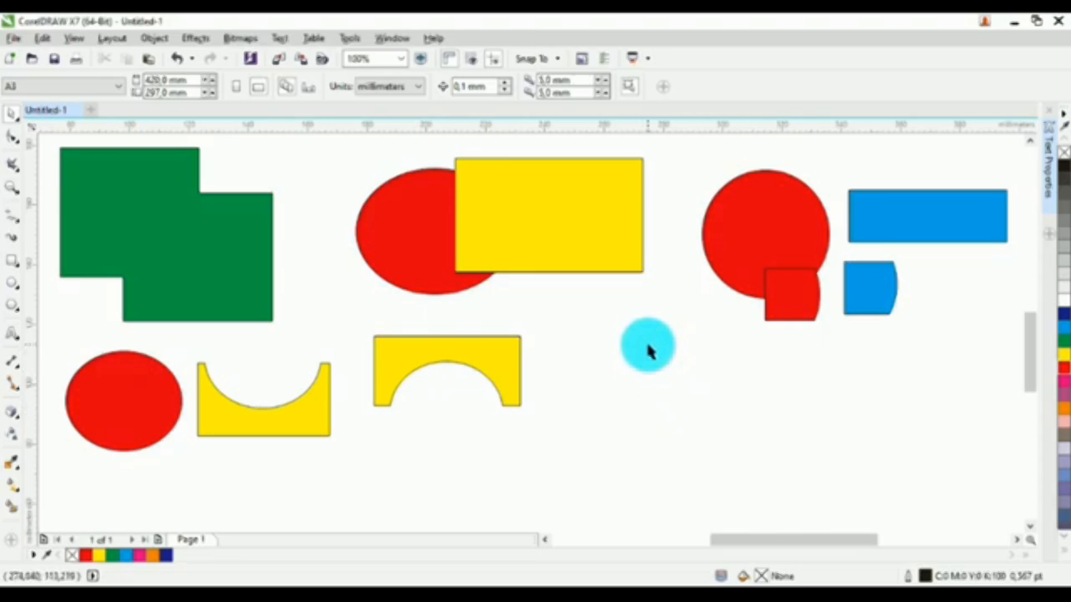
- Draw a circle about 39 mm in diameter in the empty area below the large yellow rectangle and fill it yellow
{"action": "left_click", "coordinate": [13, 285]}
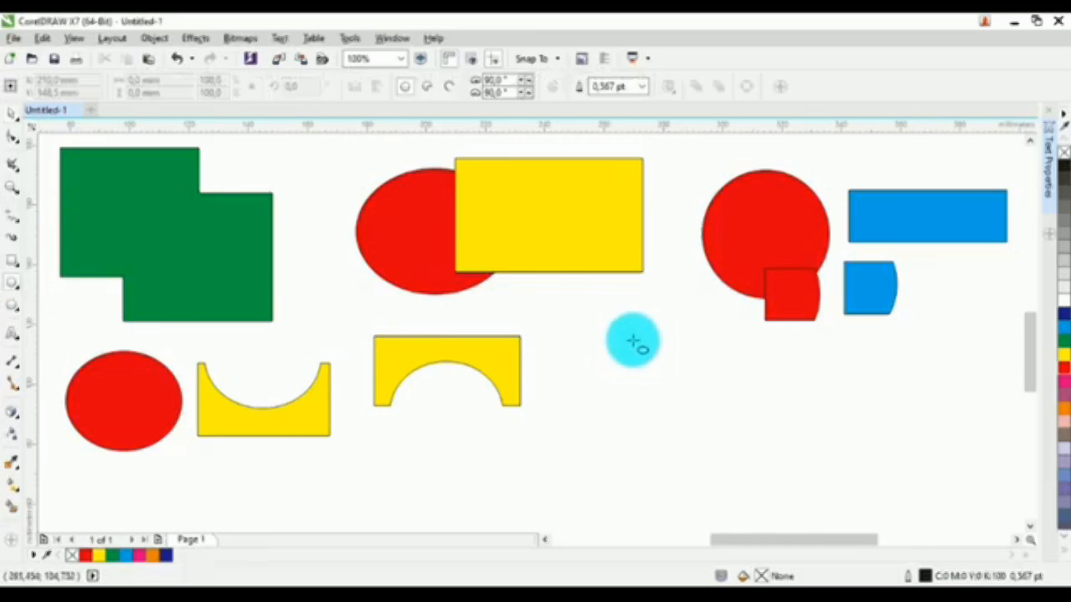
{"action": "left_click_drag", "start_coordinate": [618, 339], "coordinate": [736, 457]}
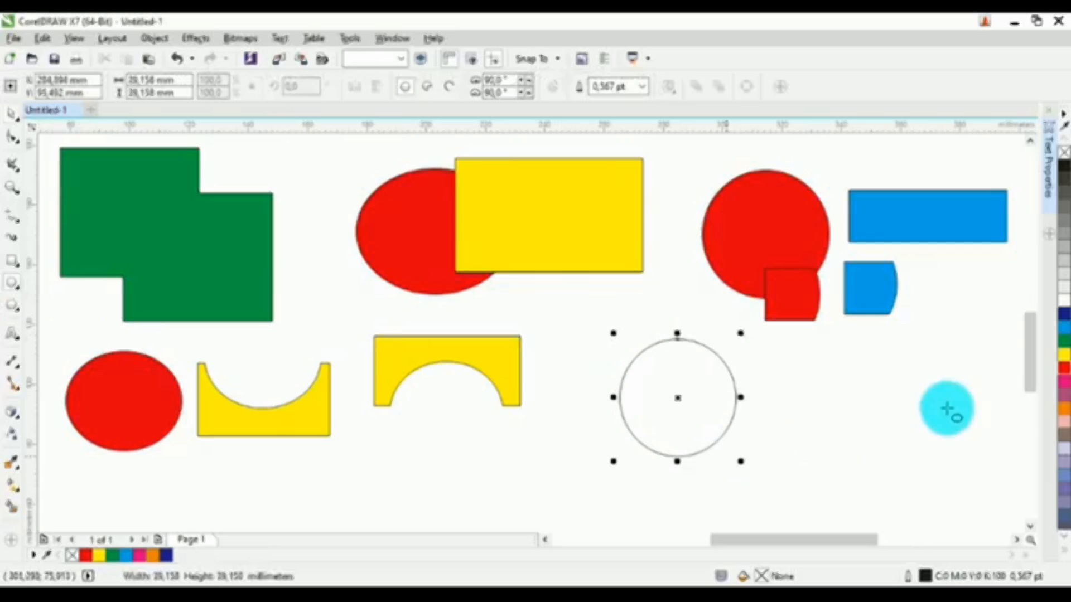
{"action": "left_click", "coordinate": [1064, 355]}
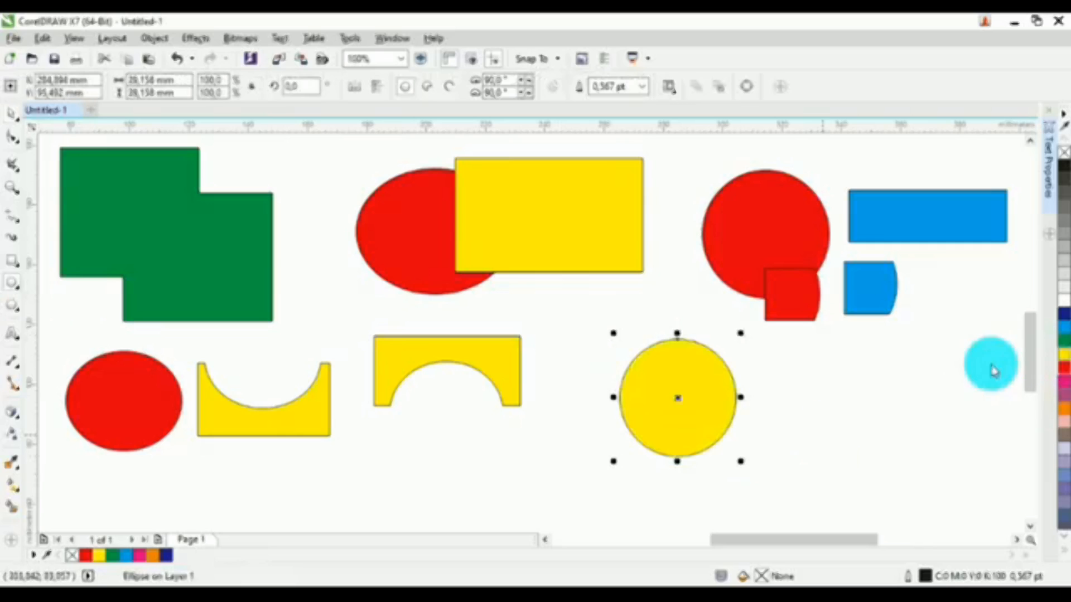
- Draw a rectangle about 46 by 20 mm over the yellow circle's lower right part and fill it green
{"action": "left_click", "coordinate": [13, 263]}
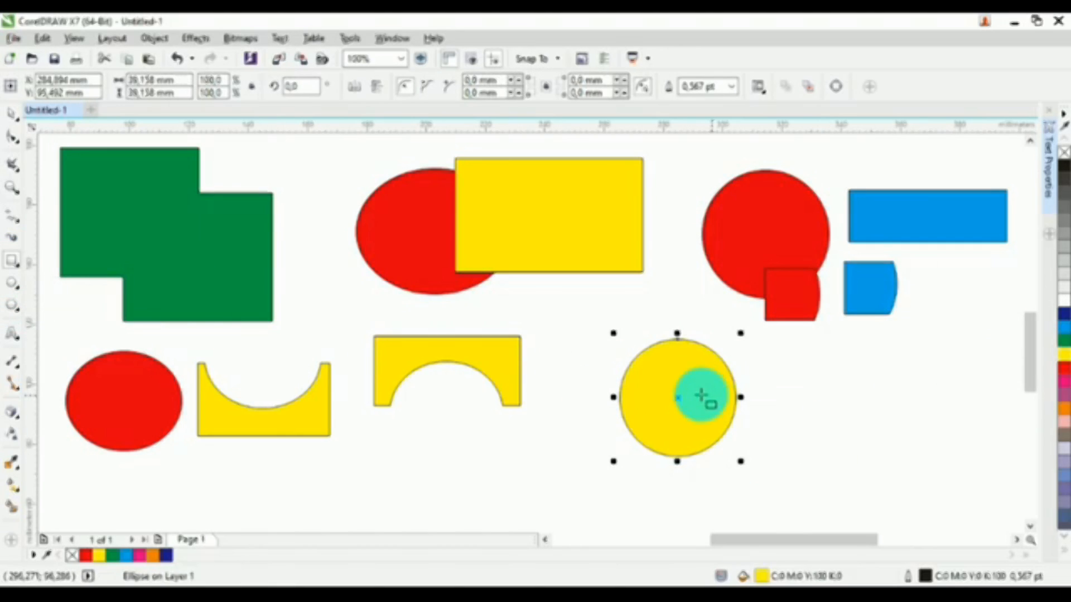
{"action": "left_click_drag", "start_coordinate": [671, 389], "coordinate": [807, 450]}
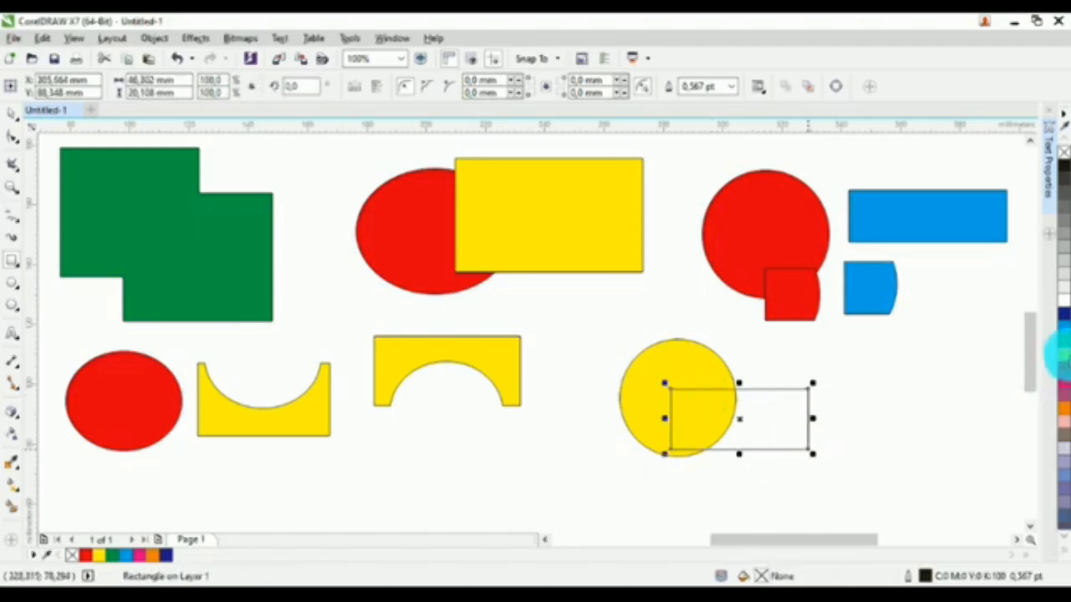
{"action": "left_click", "coordinate": [1064, 342]}
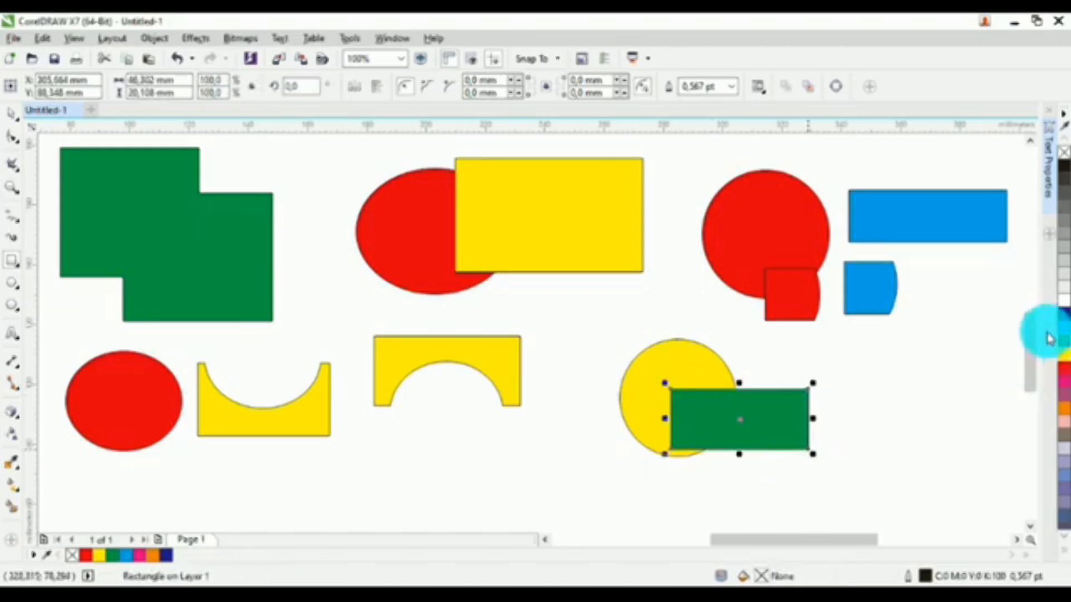
{"action": "left_click", "coordinate": [12, 117]}
{"action": "left_click_drag", "start_coordinate": [50, 139], "coordinate": [299, 341]}
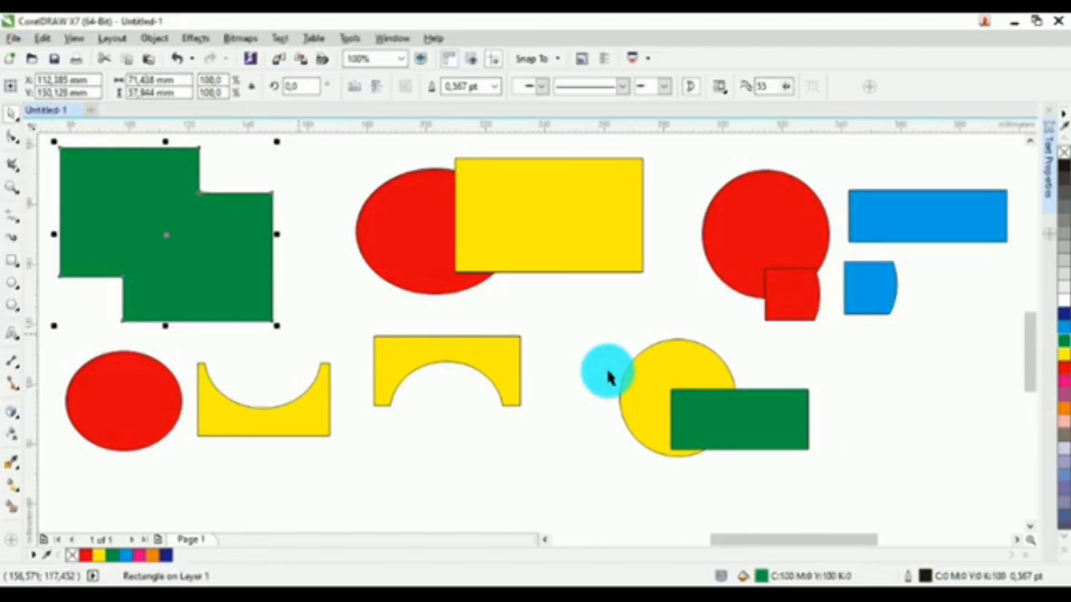
{"action": "left_click_drag", "start_coordinate": [601, 321], "coordinate": [904, 480]}
{"action": "left_click", "coordinate": [904, 480]}
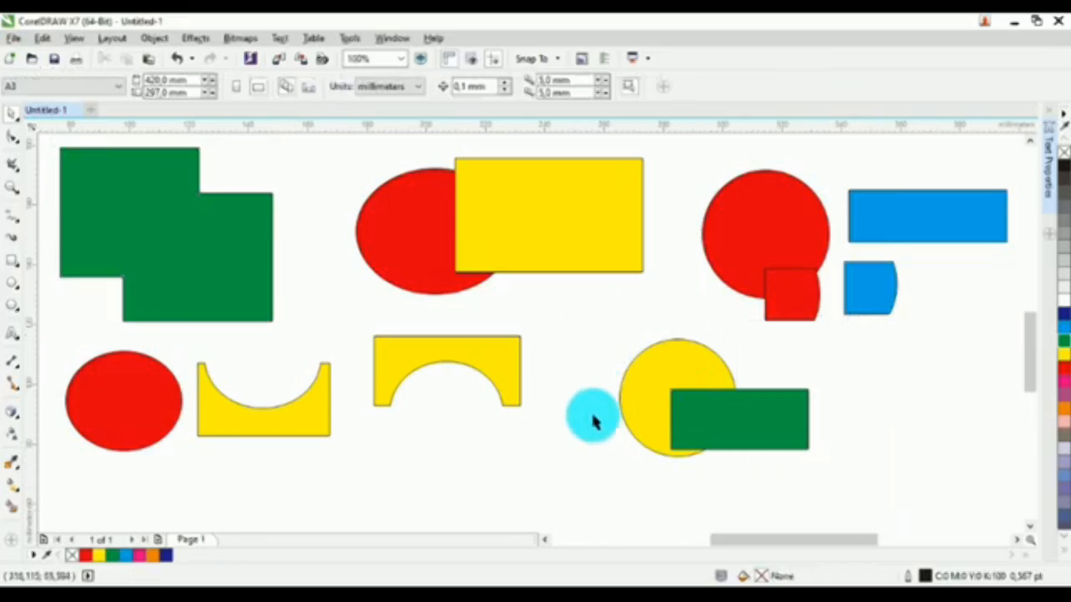
{"action": "left_click_drag", "start_coordinate": [583, 330], "coordinate": [825, 461]}
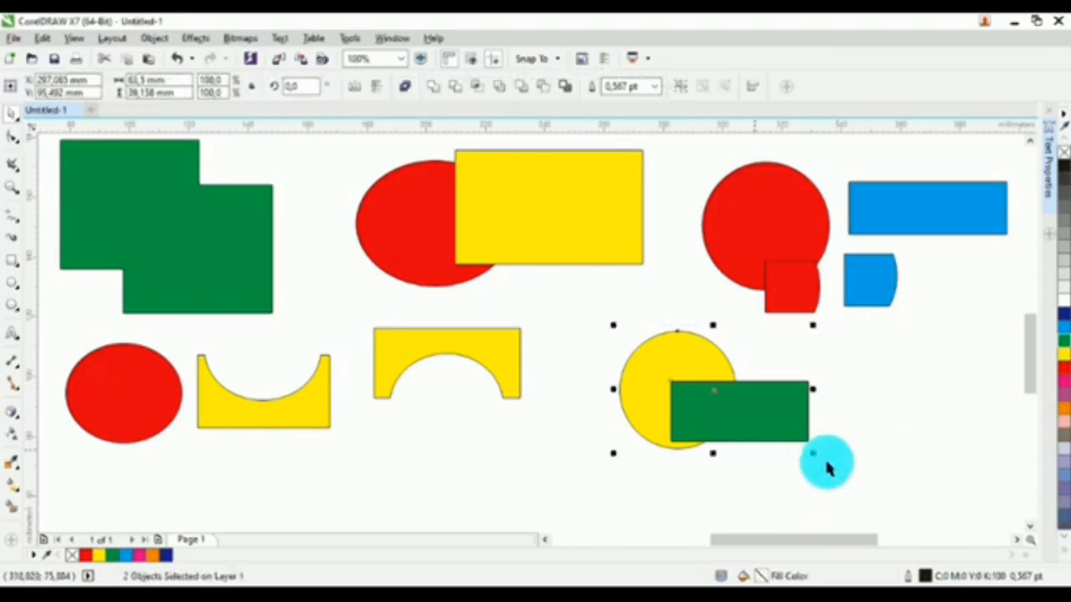
{"action": "left_click", "coordinate": [861, 468]}
- Move the new green rectangle slightly up and left so it overlaps more of the yellow circle
{"action": "left_click", "coordinate": [780, 424]}
{"action": "left_click_drag", "start_coordinate": [780, 424], "coordinate": [767, 416]}
{"action": "left_click", "coordinate": [943, 499]}
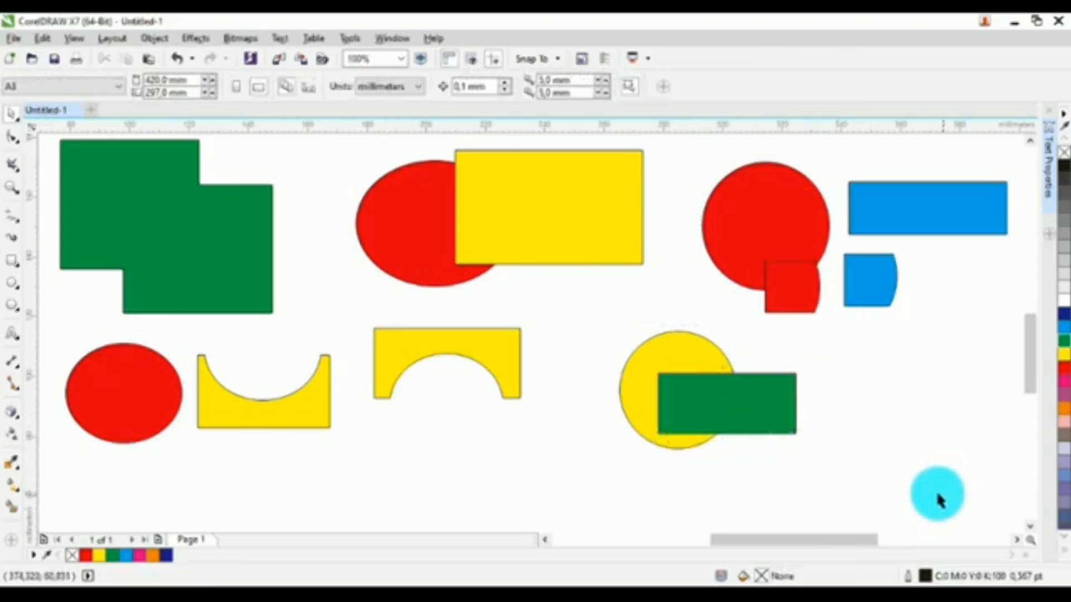
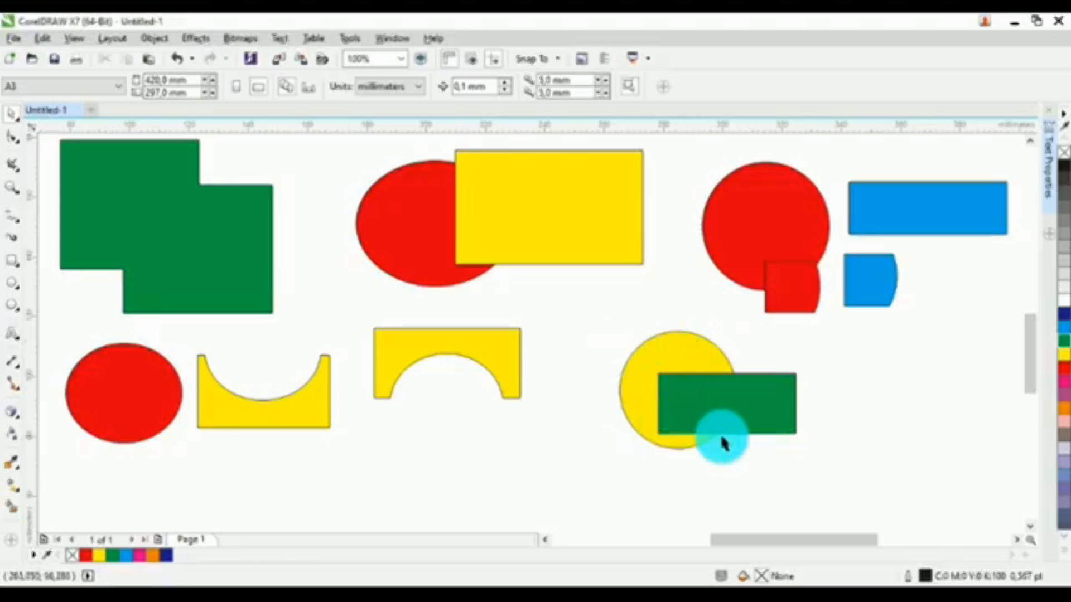
- Create a boundary around the overlapping yellow circle and green rectangle
{"action": "left_click_drag", "start_coordinate": [615, 327], "coordinate": [852, 477]}
{"action": "left_click", "coordinate": [681, 466]}
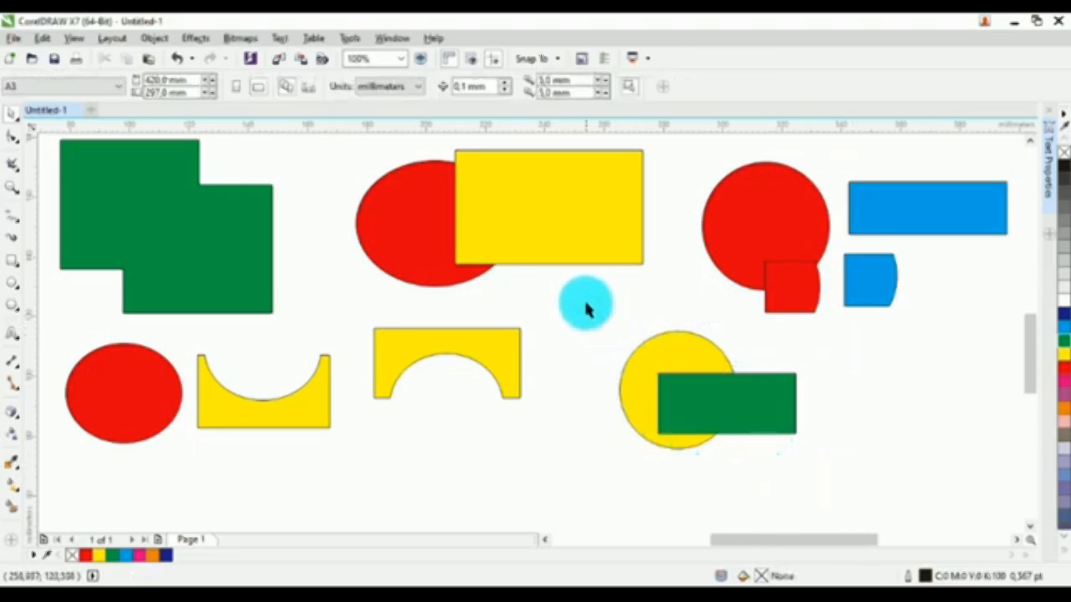
{"action": "left_click_drag", "start_coordinate": [586, 304], "coordinate": [865, 498]}
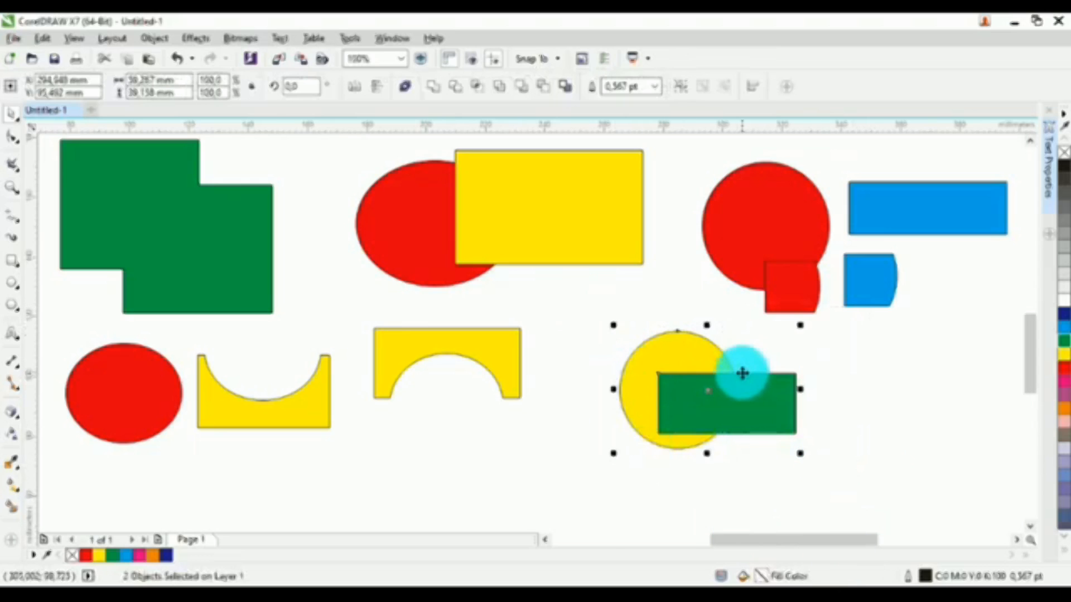
{"action": "left_click", "coordinate": [566, 90]}
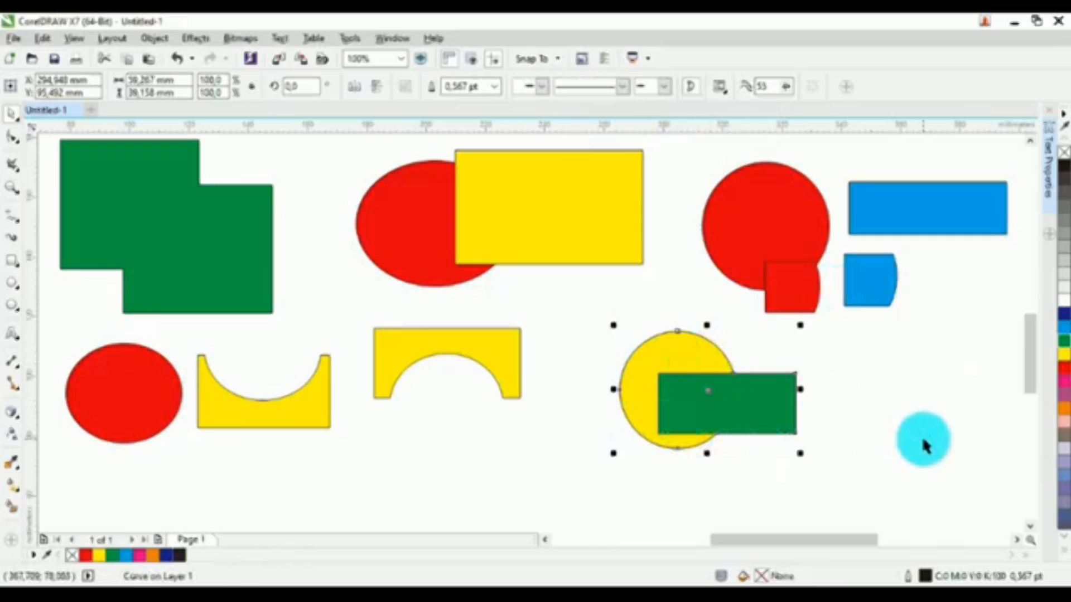
{"action": "left_click", "coordinate": [920, 437]}
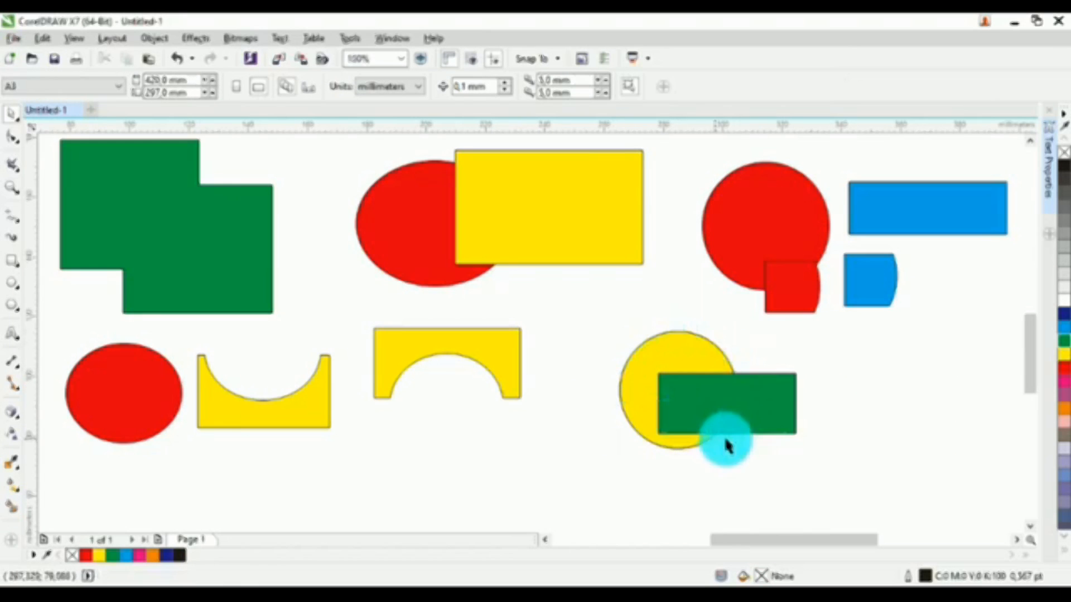
- Try moving the green rectangle alone and then with the circle's outline, and undo both moves
{"action": "left_click_drag", "start_coordinate": [673, 380], "coordinate": [748, 382]}
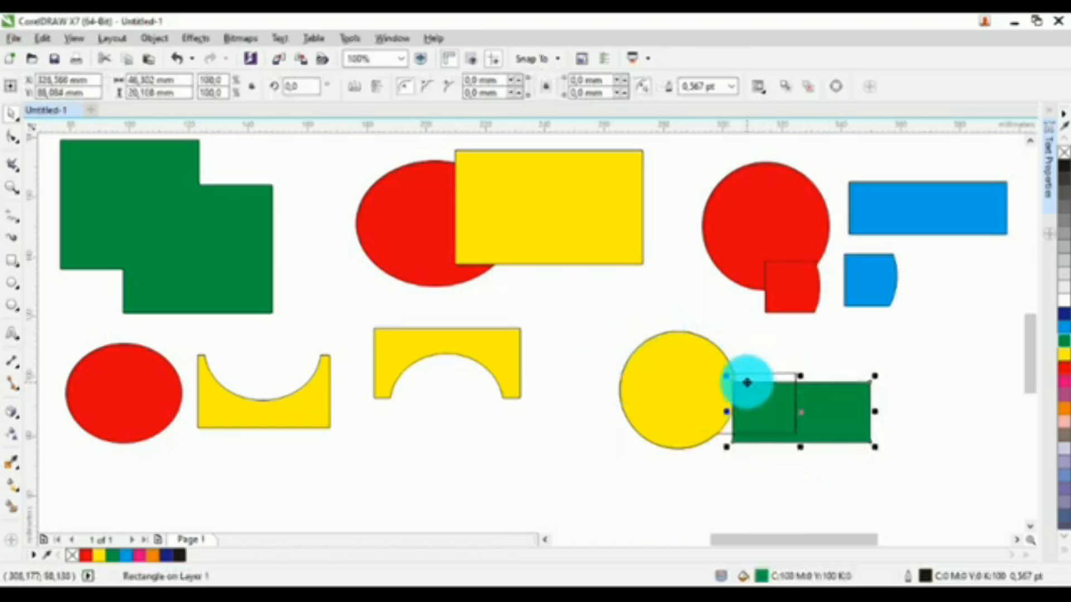
{"action": "key", "text": "ctrl+z"}
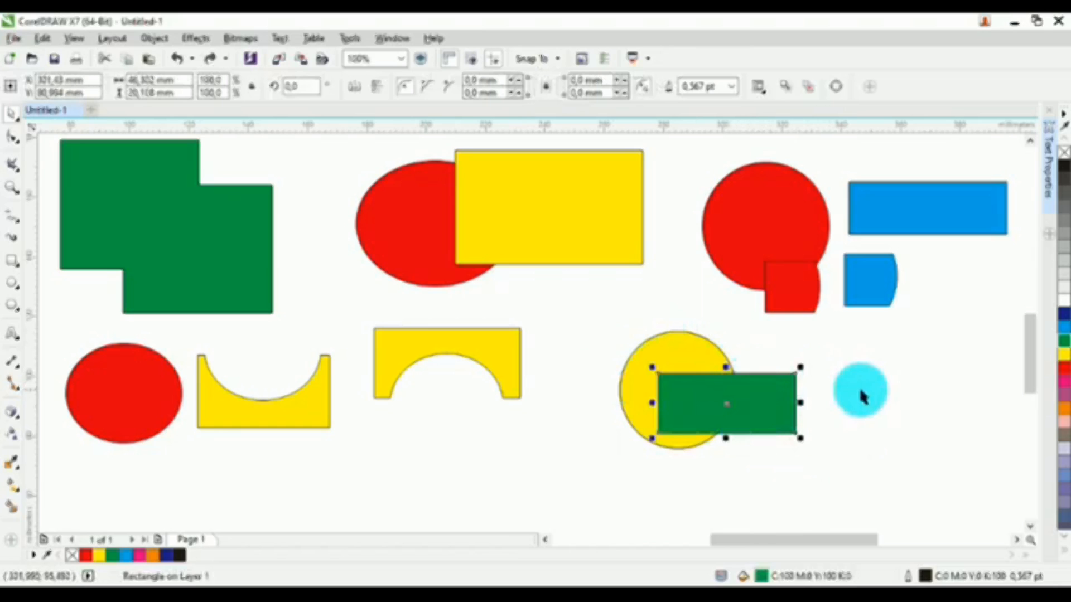
{"action": "left_click", "coordinate": [696, 360], "text": "shift"}
{"action": "left_click_drag", "start_coordinate": [695, 386], "coordinate": [877, 394]}
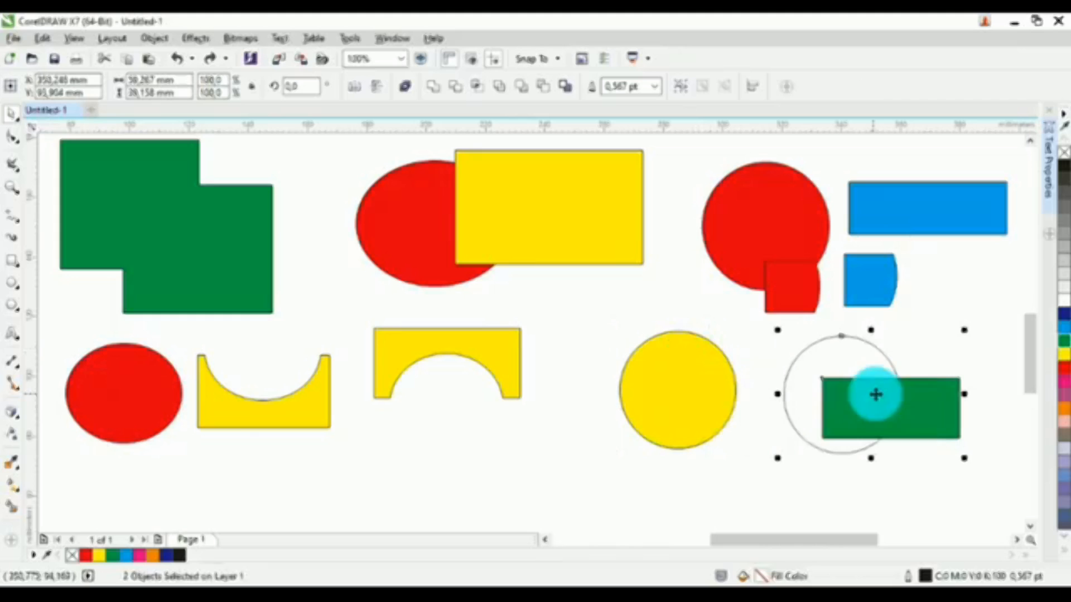
{"action": "left_click", "coordinate": [772, 446]}
{"action": "key", "text": "ctrl+z"}
{"action": "left_click", "coordinate": [856, 445]}
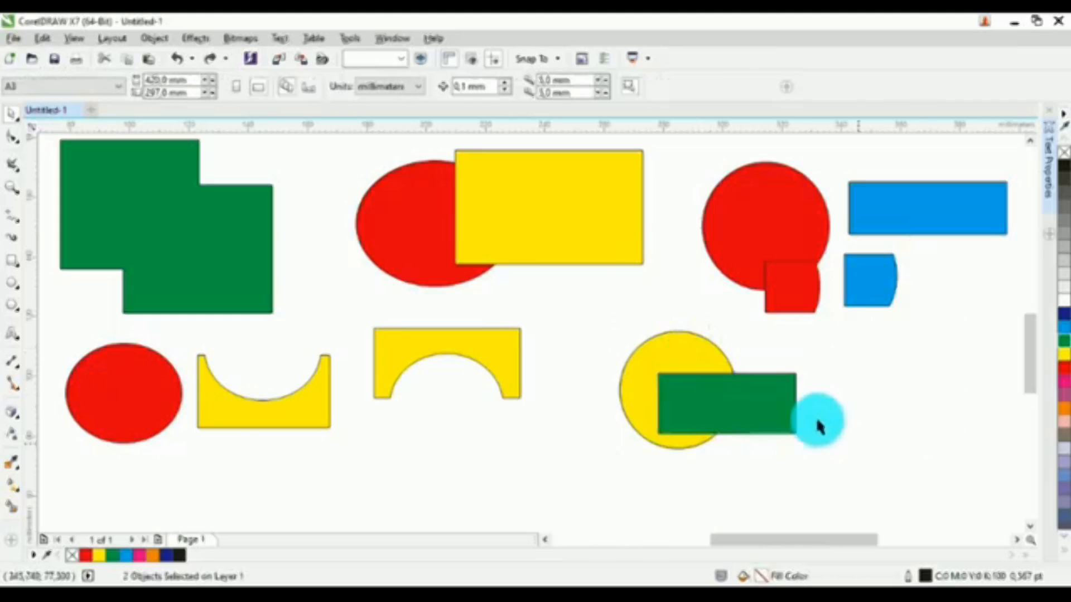
- Move the unfilled boundary outline to the right, clear of the yellow circle and green rectangle
{"action": "left_click_drag", "start_coordinate": [777, 400], "coordinate": [992, 402]}
{"action": "left_click", "coordinate": [880, 478]}
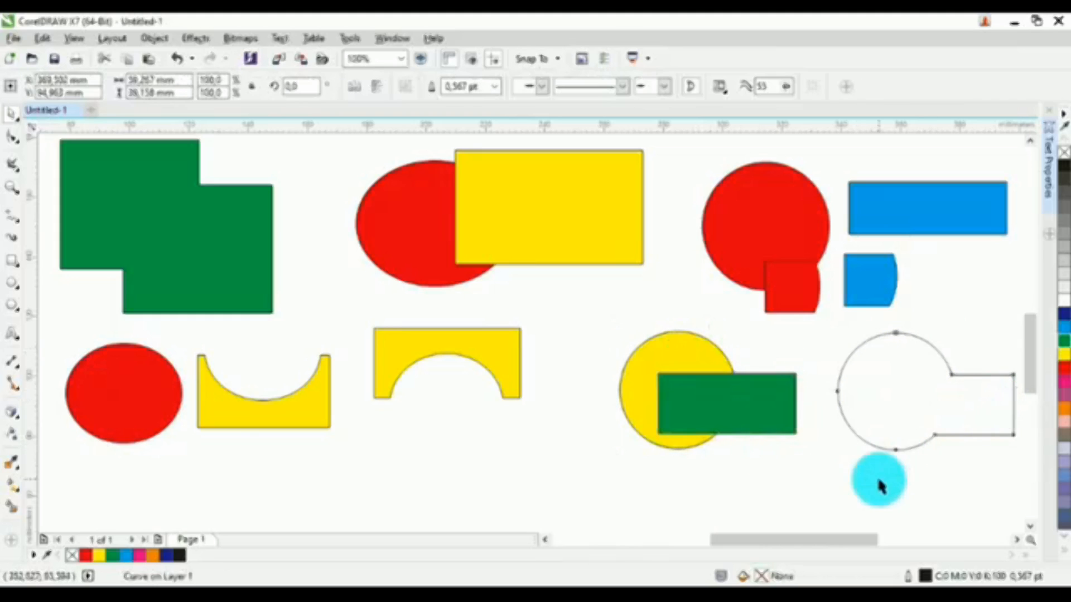
{"action": "left_click", "coordinate": [920, 414]}
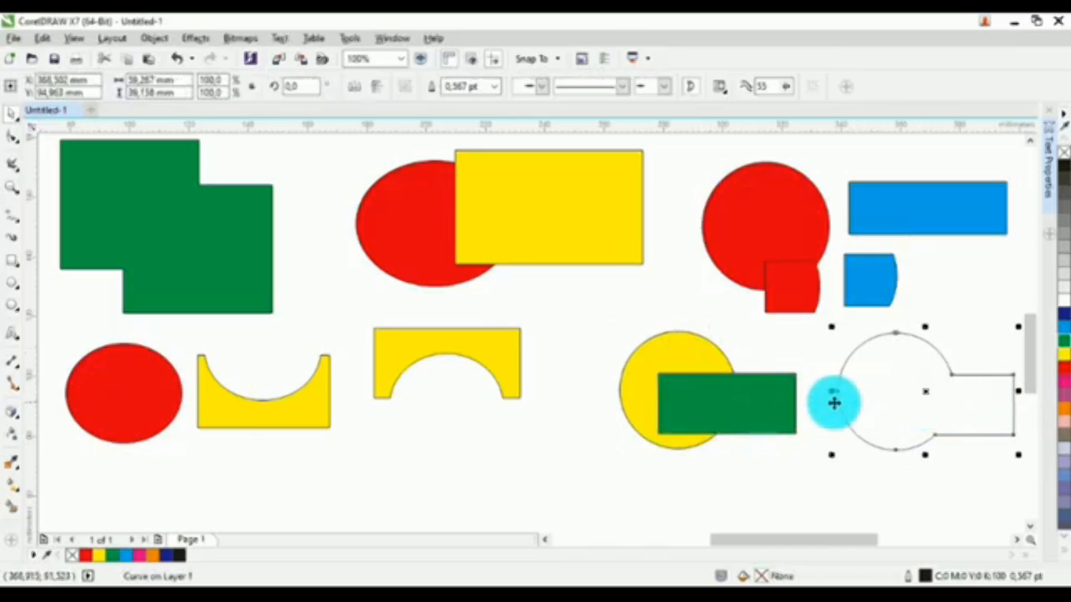
- Fill the separated boundary shape with red
{"action": "left_click", "coordinate": [764, 466]}
{"action": "left_click_drag", "start_coordinate": [812, 449], "coordinate": [579, 317]}
{"action": "left_click", "coordinate": [926, 434]}
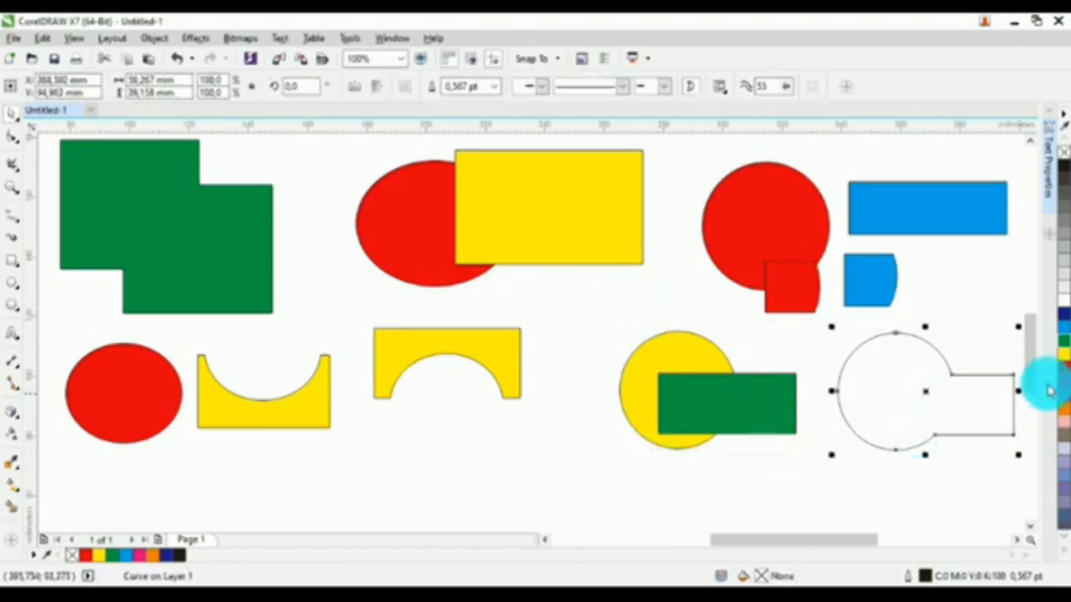
{"action": "left_click", "coordinate": [1065, 377]}
{"action": "left_click", "coordinate": [909, 470]}
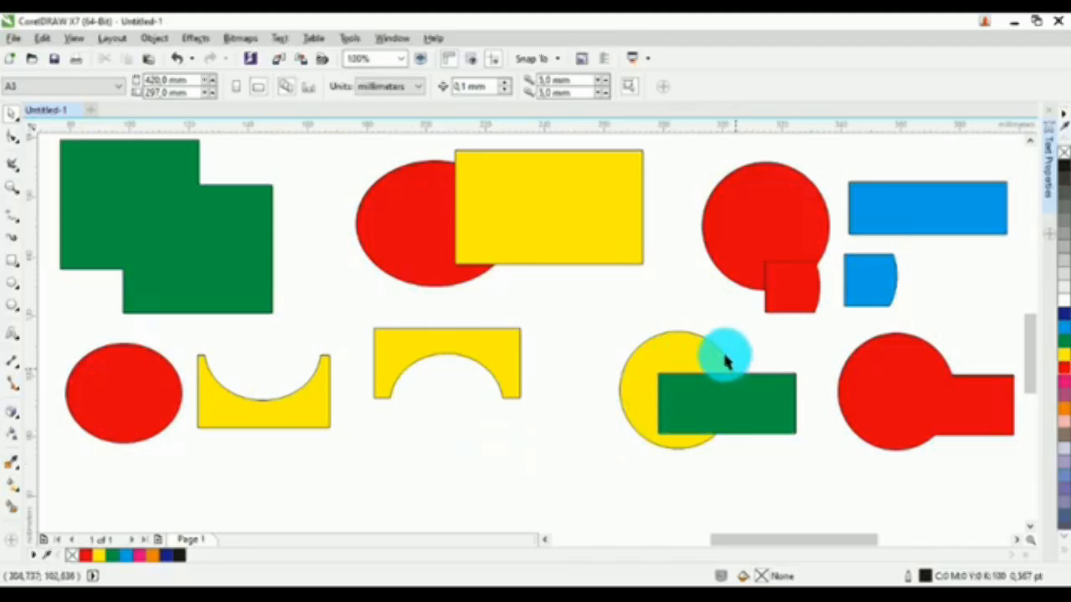
{"action": "left_click", "coordinate": [900, 406]}
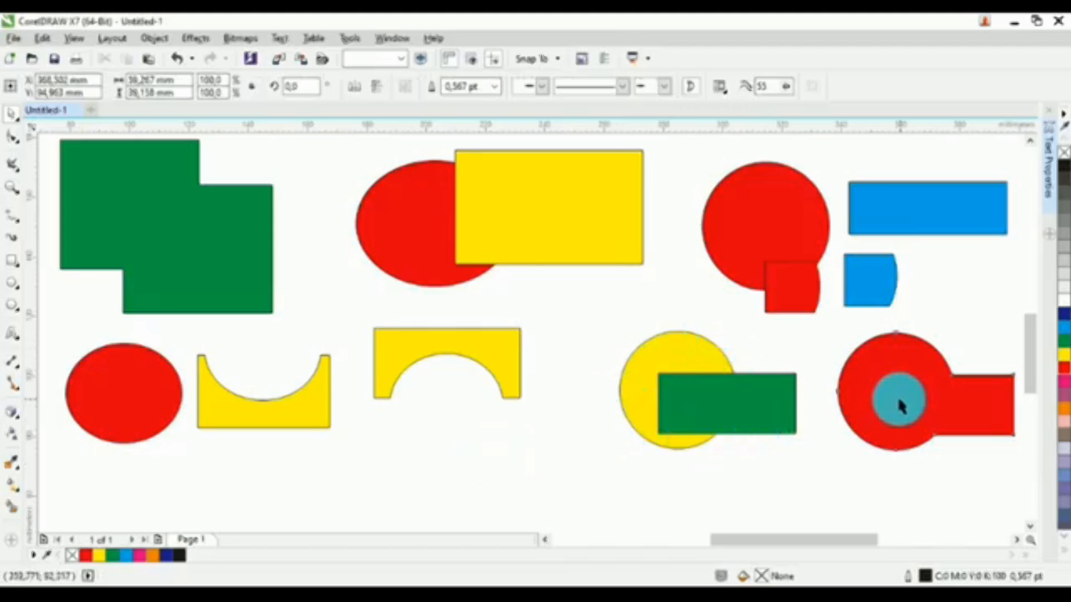
- Try welding the overlapping yellow circle and green rectangle into one shape, and undo the weld
{"action": "left_click", "coordinate": [743, 459]}
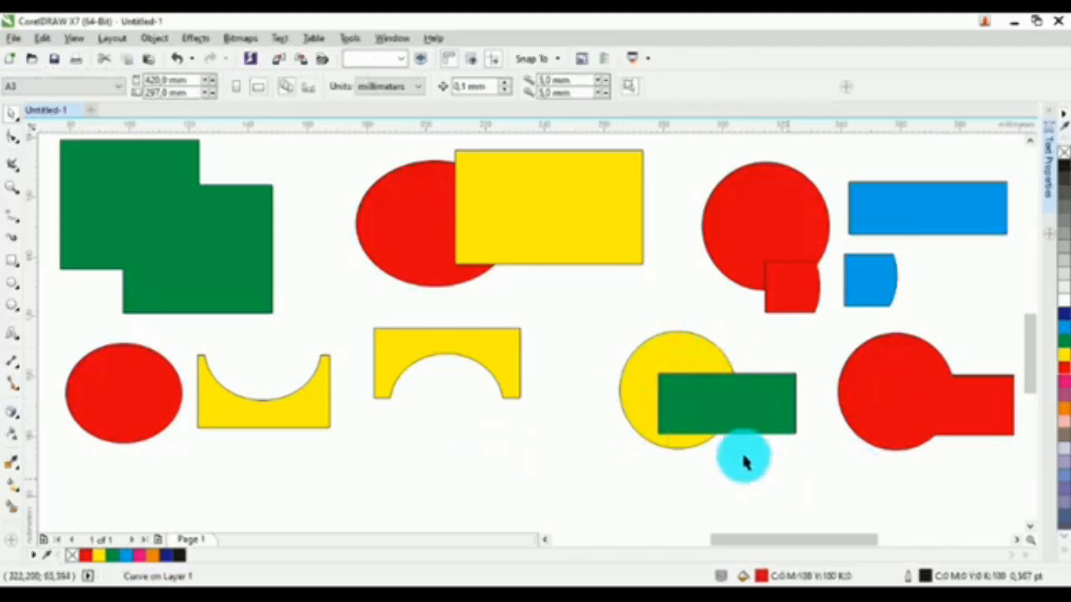
{"action": "left_click", "coordinate": [664, 362]}
{"action": "left_click", "coordinate": [773, 420]}
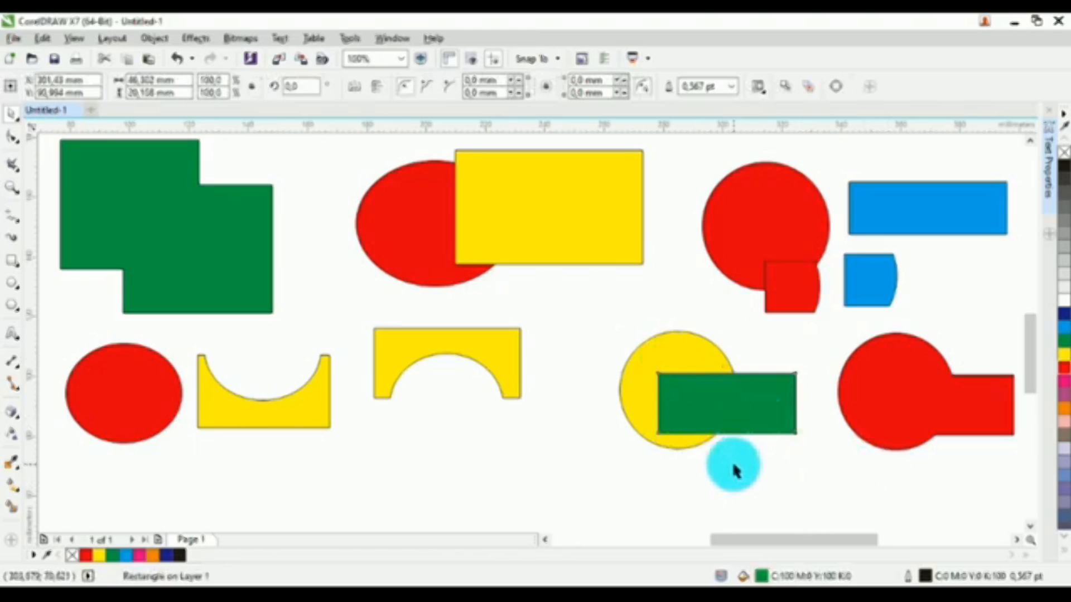
{"action": "left_click", "coordinate": [734, 469]}
{"action": "left_click", "coordinate": [706, 415]}
{"action": "left_click", "coordinate": [678, 346], "text": "shift"}
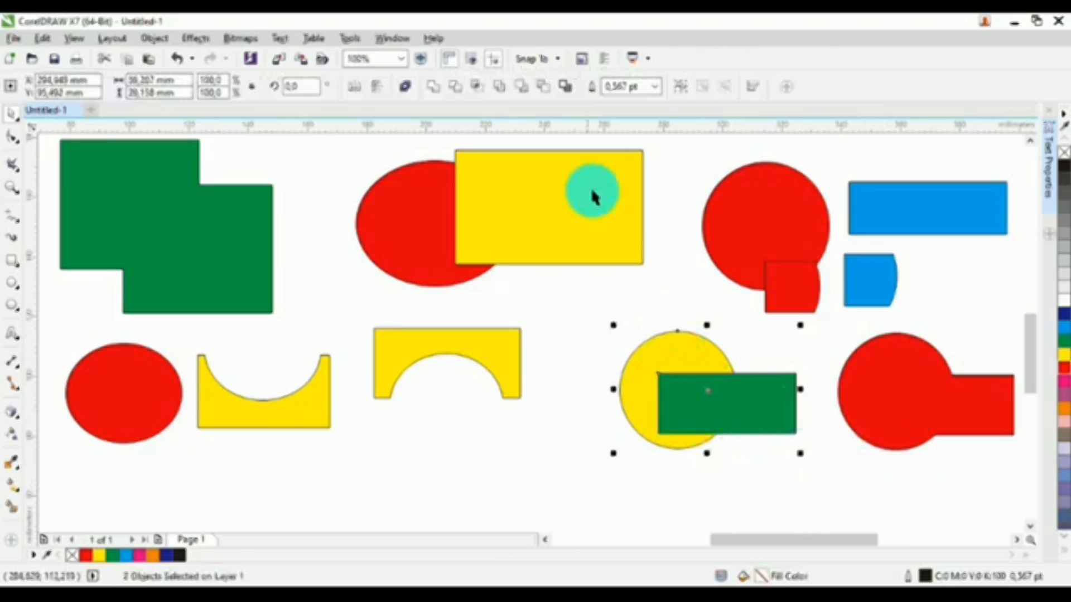
{"action": "left_click", "coordinate": [438, 87]}
{"action": "left_click", "coordinate": [799, 469]}
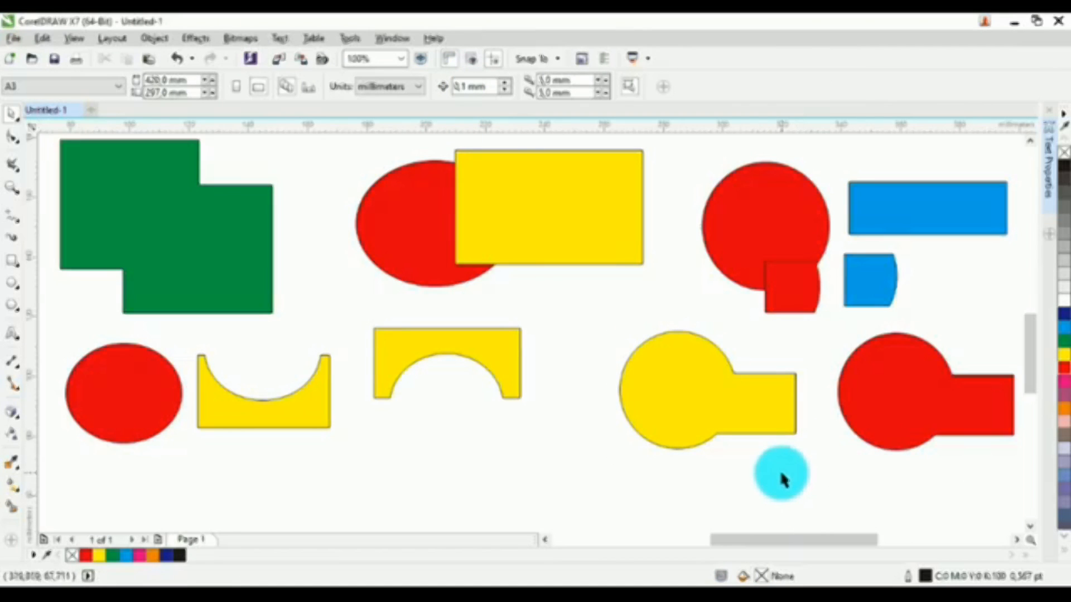
{"action": "key", "text": "ctrl+z"}
- Create another boundary around the yellow circle and green rectangle, keeping both original shapes
{"action": "left_click", "coordinate": [682, 375]}
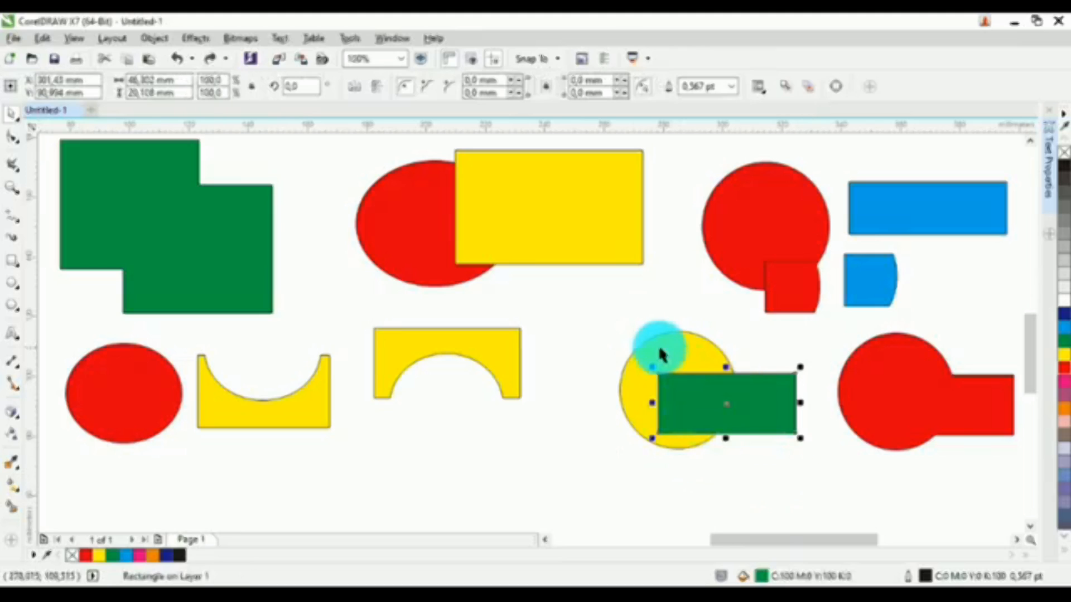
{"action": "left_click", "coordinate": [664, 339], "text": "shift"}
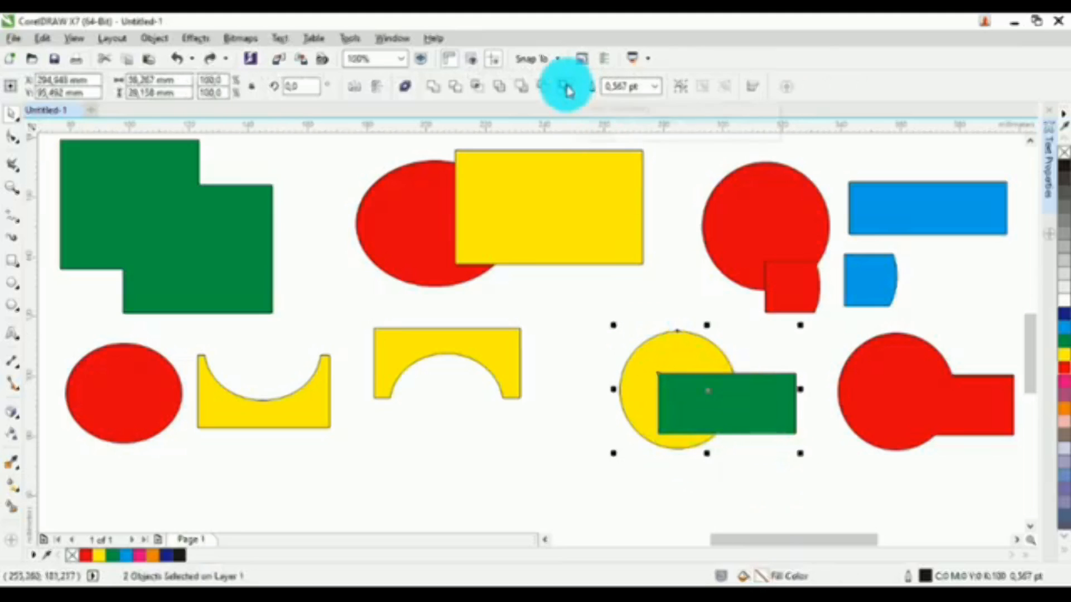
{"action": "left_click", "coordinate": [566, 87]}
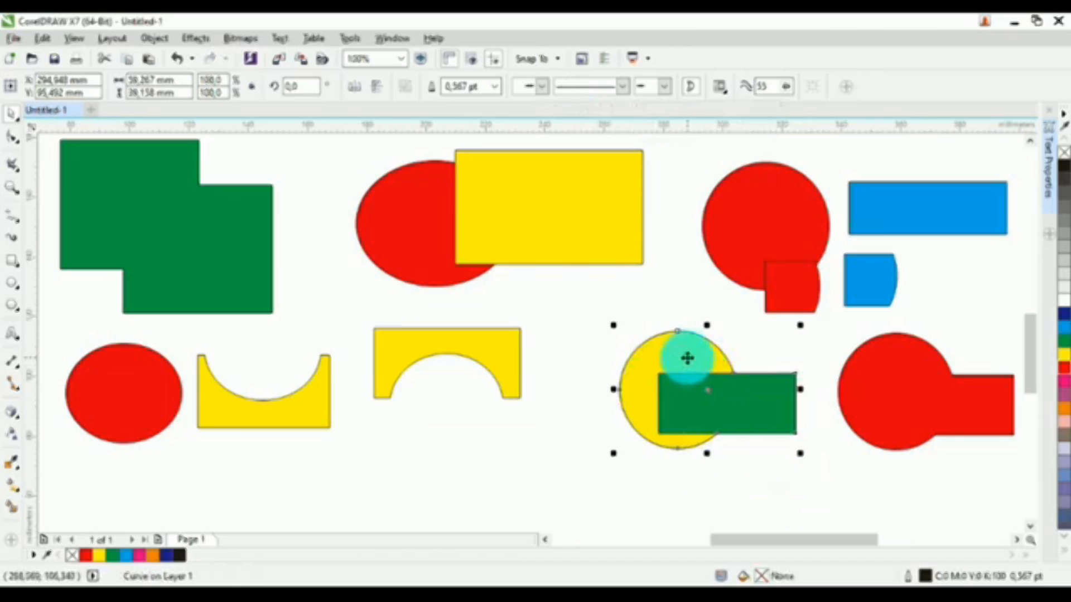
- Move the new boundary outline below the yellow arch-shaped cutout and fill it with blue
{"action": "left_click_drag", "start_coordinate": [688, 358], "coordinate": [481, 430]}
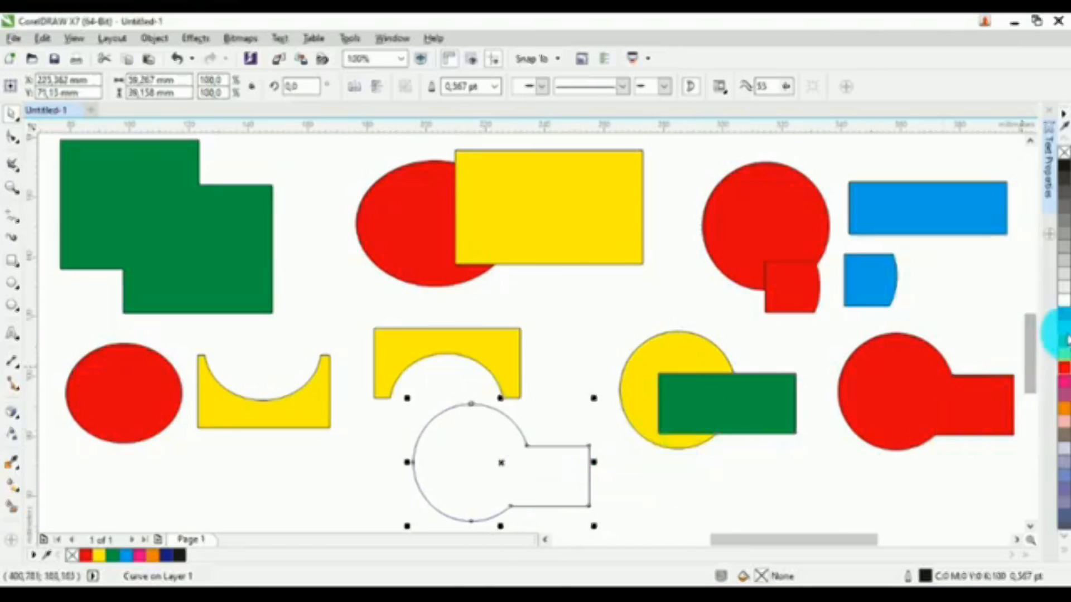
{"action": "left_click", "coordinate": [1065, 335]}
{"action": "left_click", "coordinate": [856, 499]}
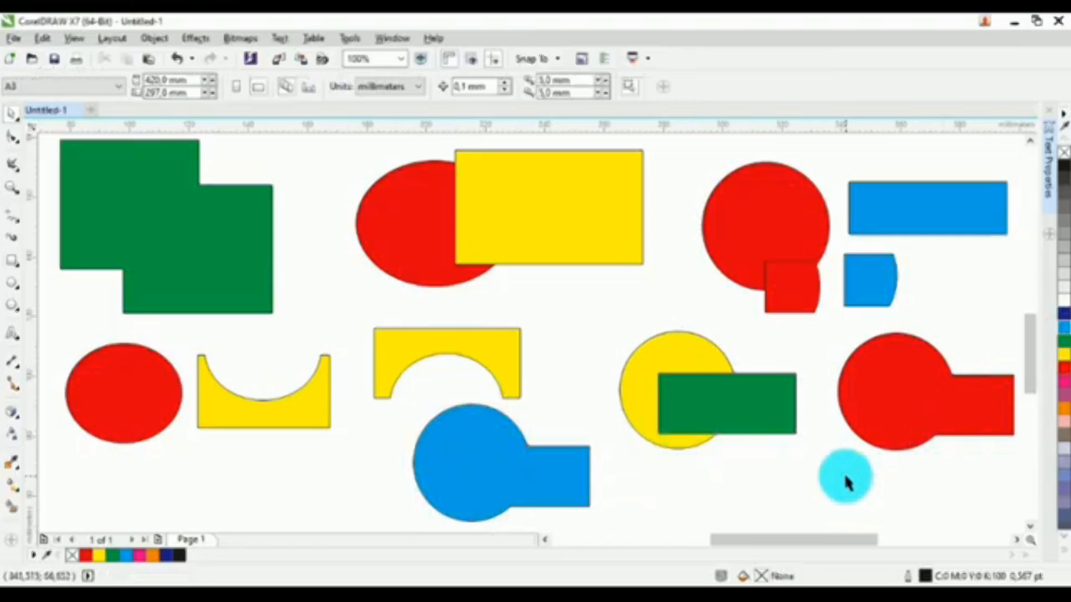